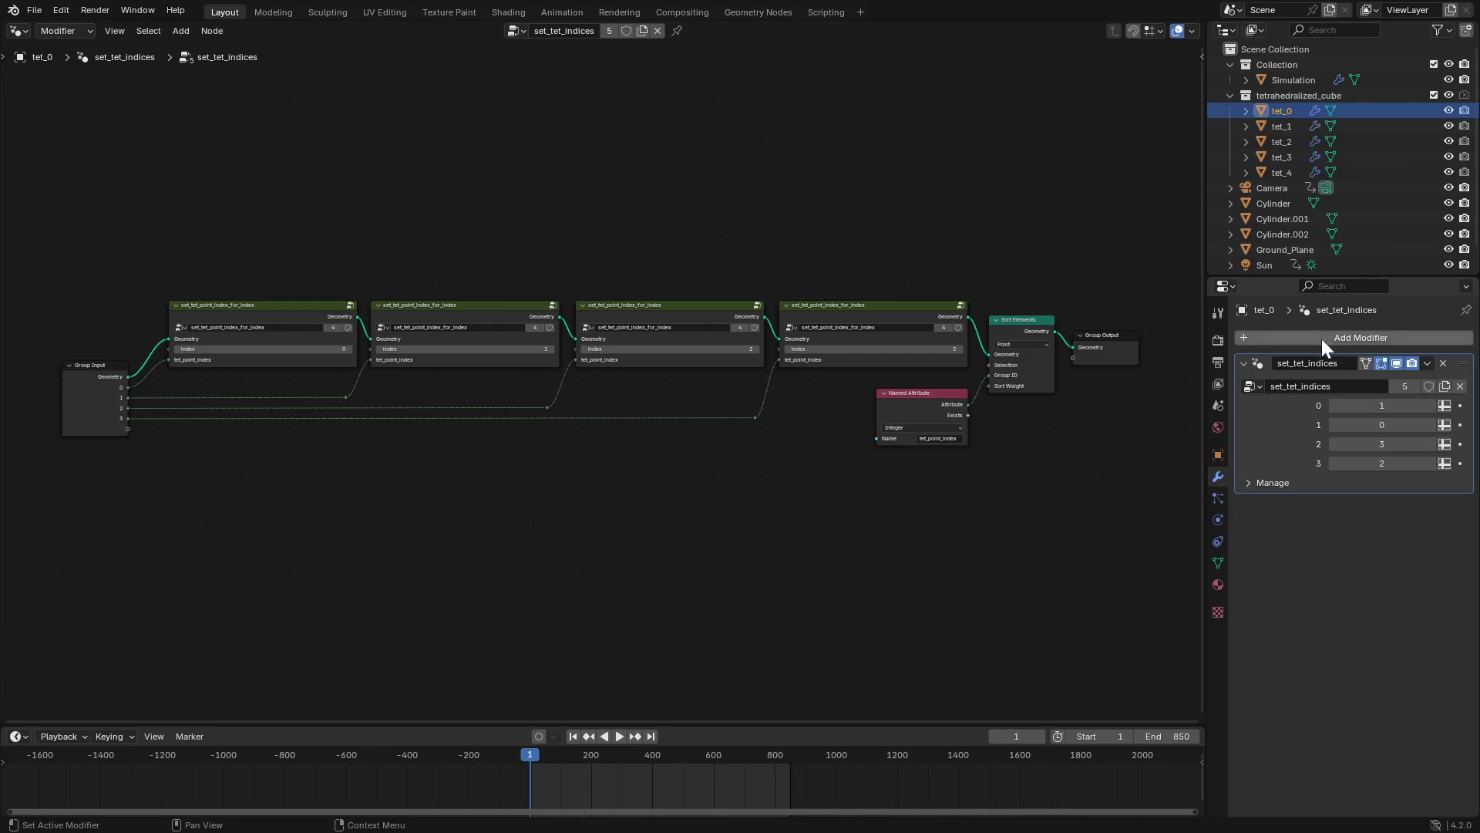
# Examine the chain of set_tet_point_index_for_index nodes in the set_tet_indices node tree.
pyautogui.scroll(4, 503, 265)
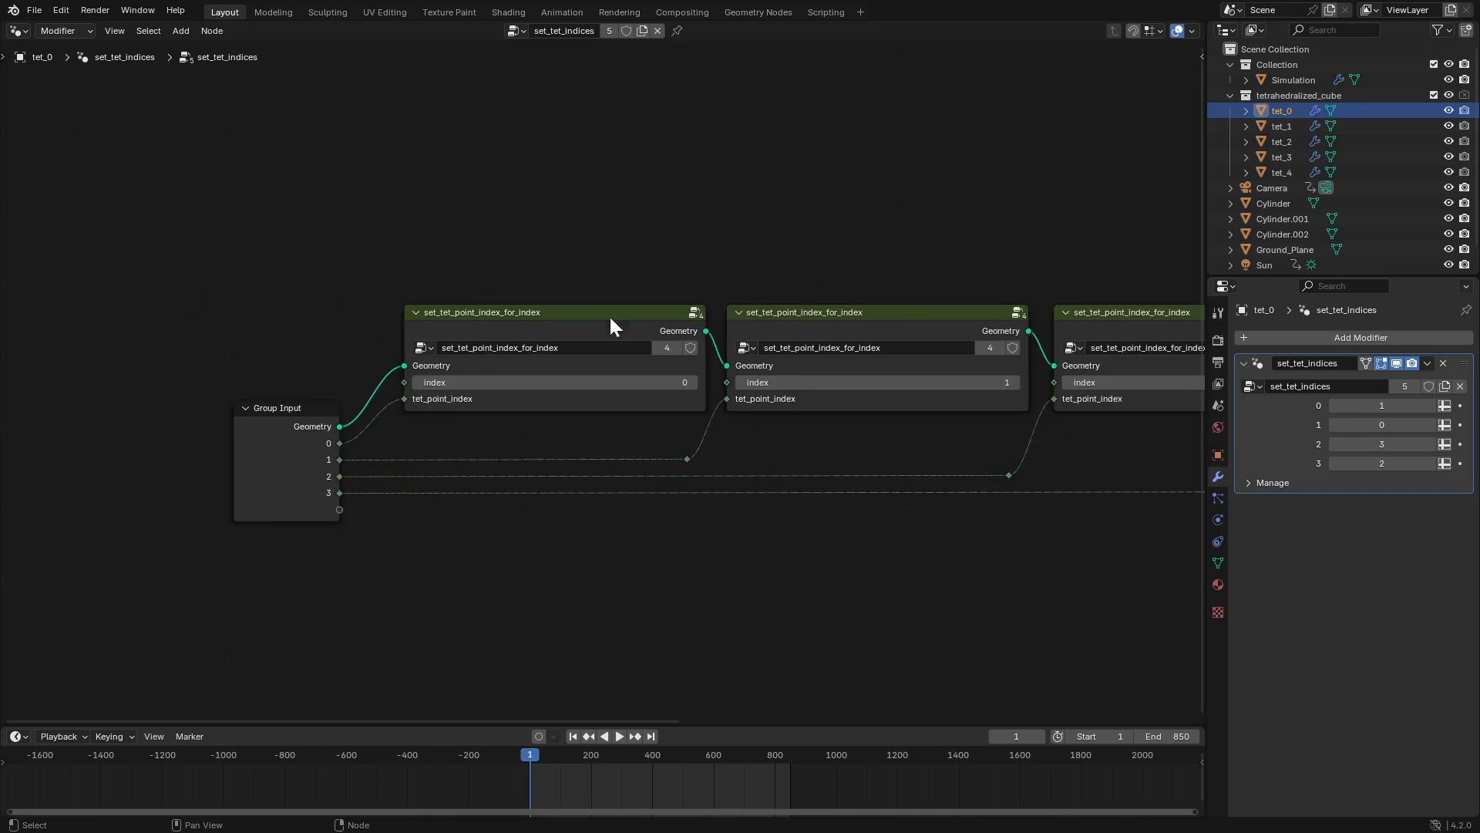
pyautogui.click(343, 285)
pyautogui.moveTo(754, 260); pyautogui.dragTo(533, 217, button='middle')
pyautogui.click(787, 267)
pyautogui.moveTo(995, 242); pyautogui.dragTo(560, 261, button='middle')
pyautogui.click(570, 263)
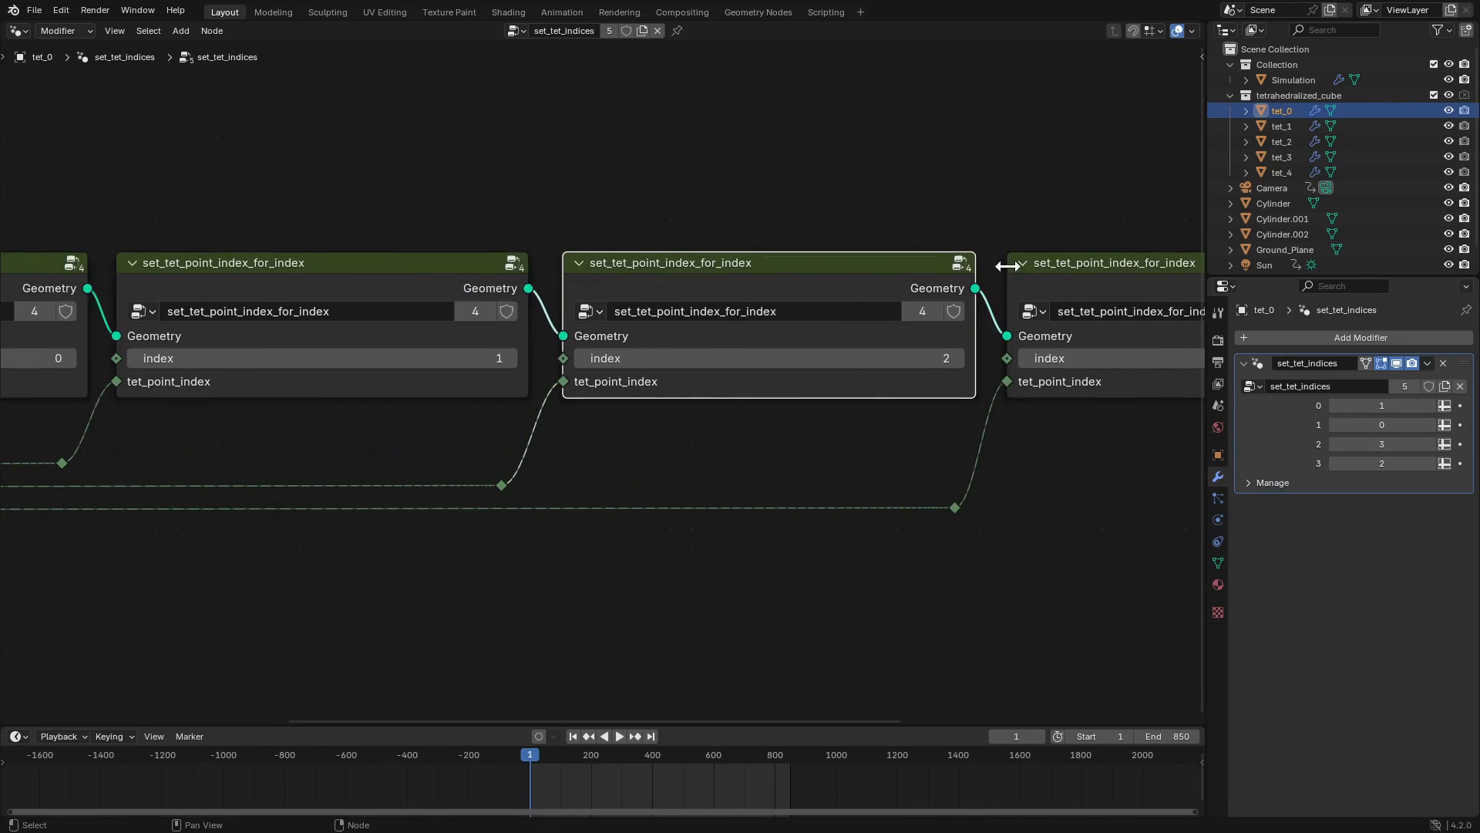
# Open a set_tet_point_index_for_index group and examine its Index, Equal, Group Input, Store Named Attribute and Group Output nodes.
pyautogui.keyDown('ctrl'); pyautogui.scroll(-5, 867, 279); pyautogui.keyUp('ctrl')
pyautogui.click(808, 282)
pyautogui.press('Tab')
pyautogui.scroll(-4, 806, 284)
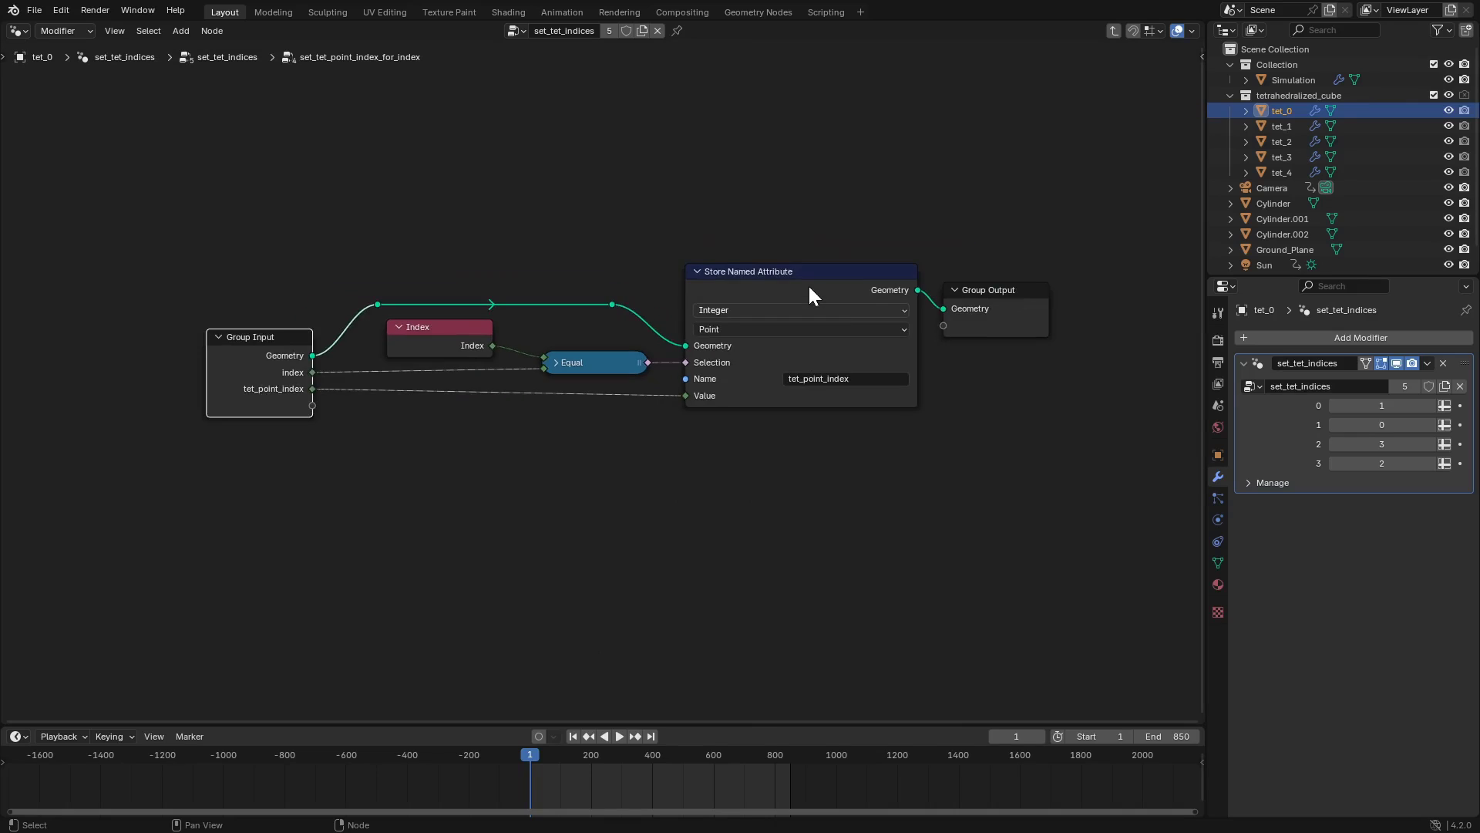
pyautogui.moveTo(690, 303); pyautogui.dragTo(650, 314, button='middle')
pyautogui.scroll(1, 586, 378)
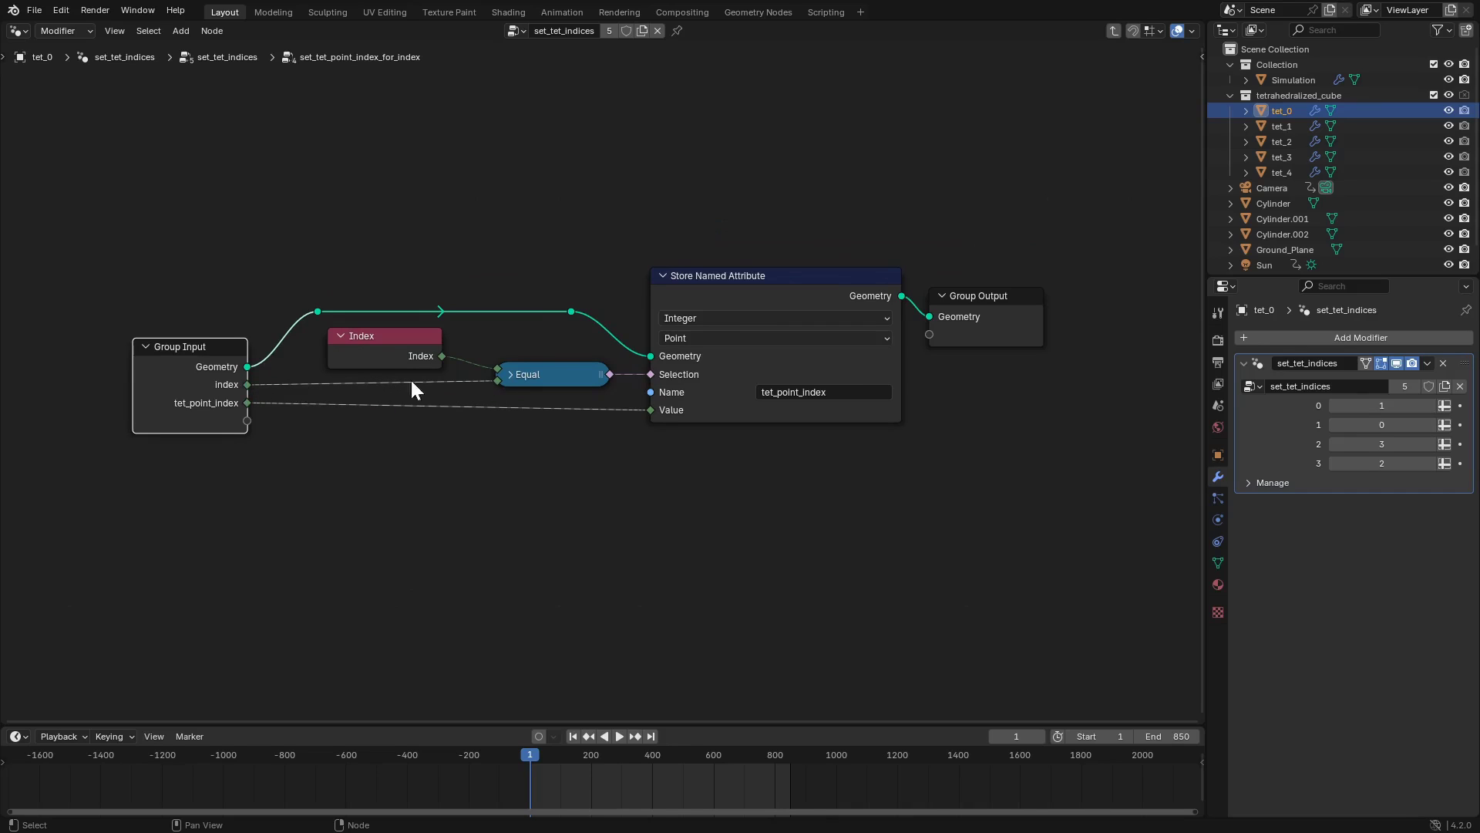
pyautogui.click(412, 348)
pyautogui.click(550, 378)
pyautogui.click(237, 401)
pyautogui.click(749, 278)
pyautogui.click(964, 309)
pyautogui.click(848, 291)
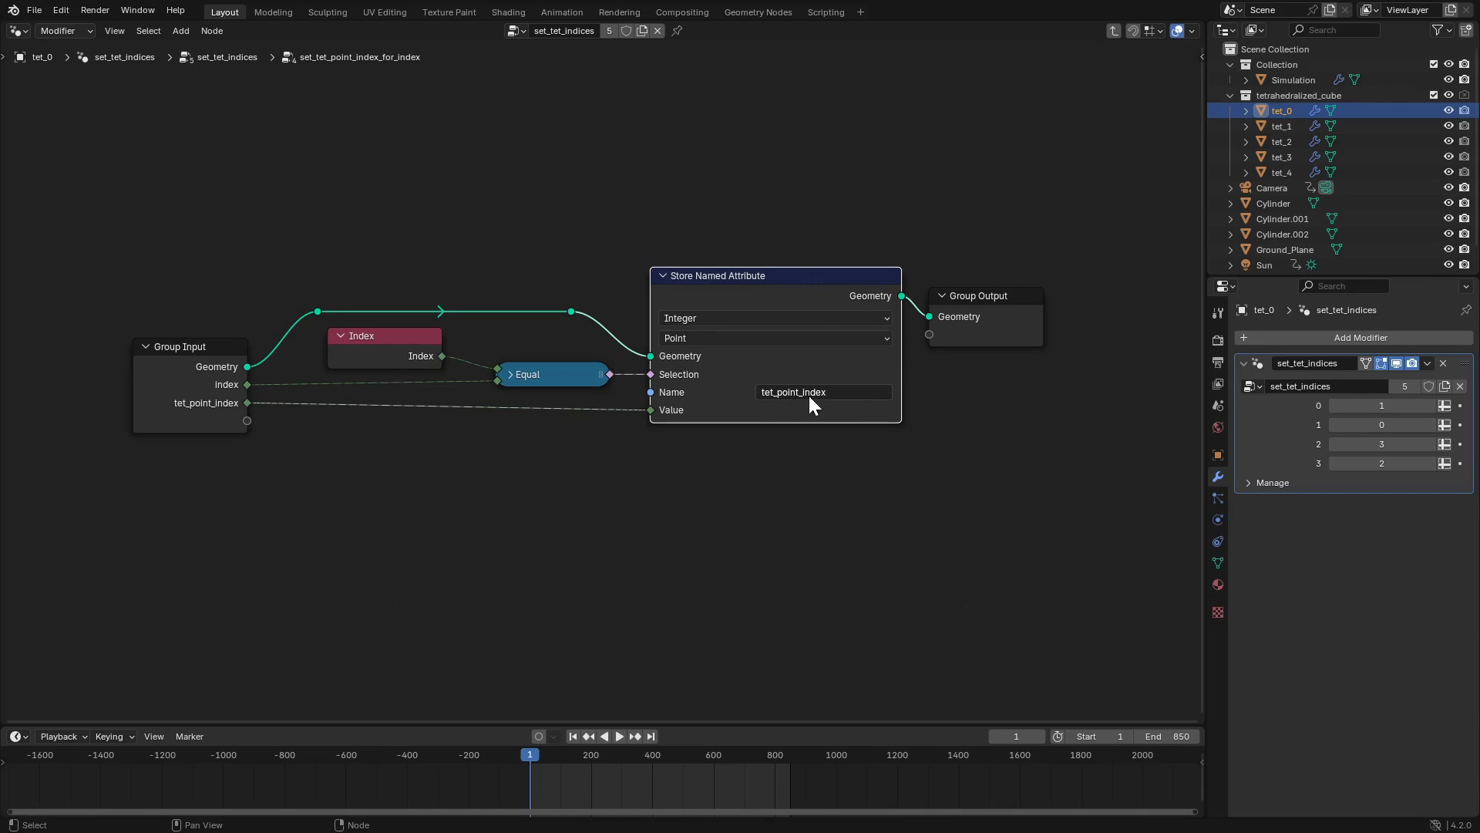
# Return to the set_tet_indices tree and examine its index groups, the Sort Elements node and the Group Output.
pyautogui.click(977, 324)
pyautogui.press('Tab')
pyautogui.scroll(-2, 656, 423)
pyautogui.click(288, 347)
pyautogui.click(419, 341)
pyautogui.click(541, 341)
pyautogui.click(682, 349)
pyautogui.scroll(4, 682, 341)
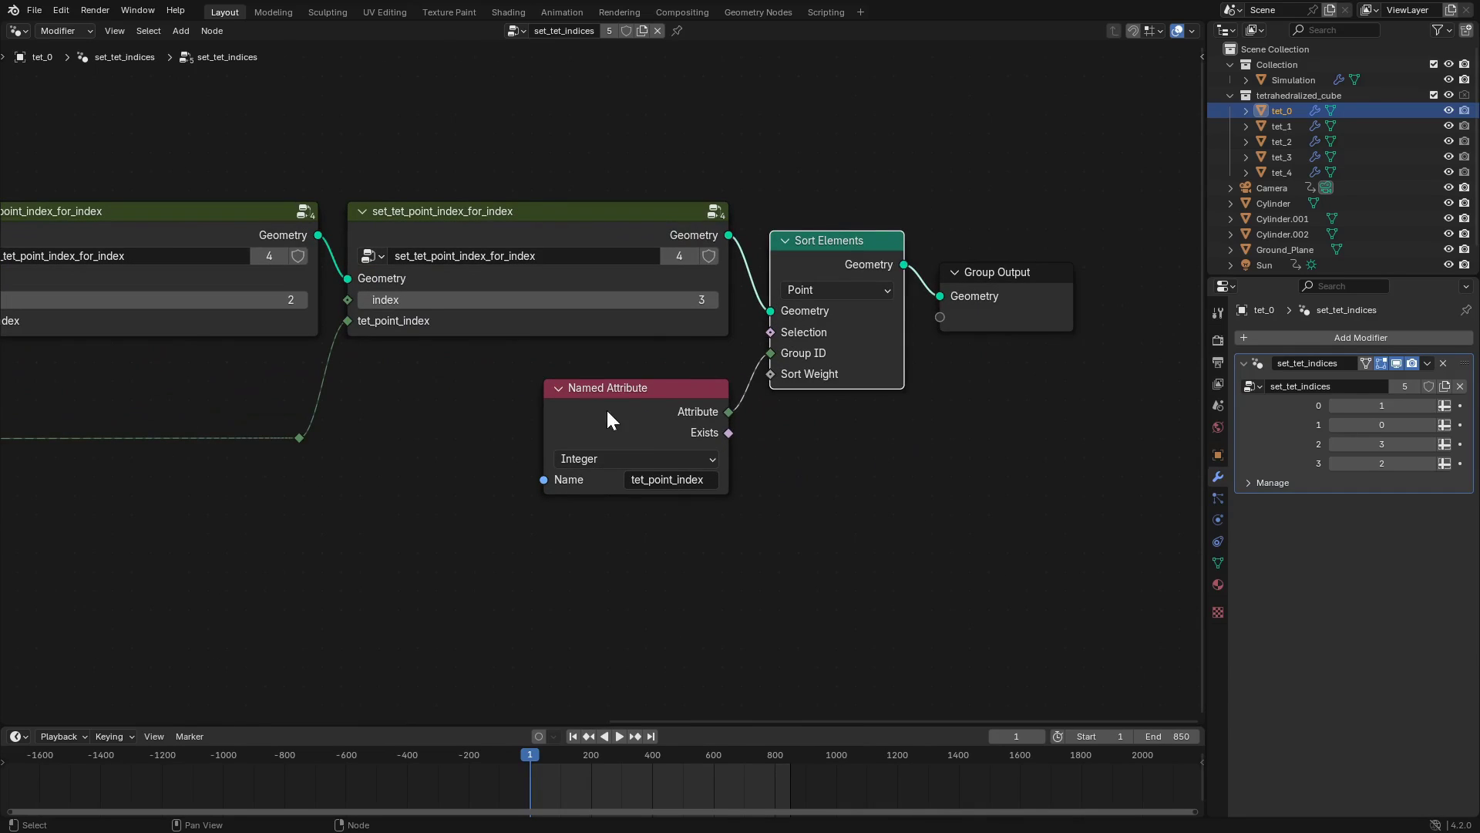
pyautogui.click(983, 300)
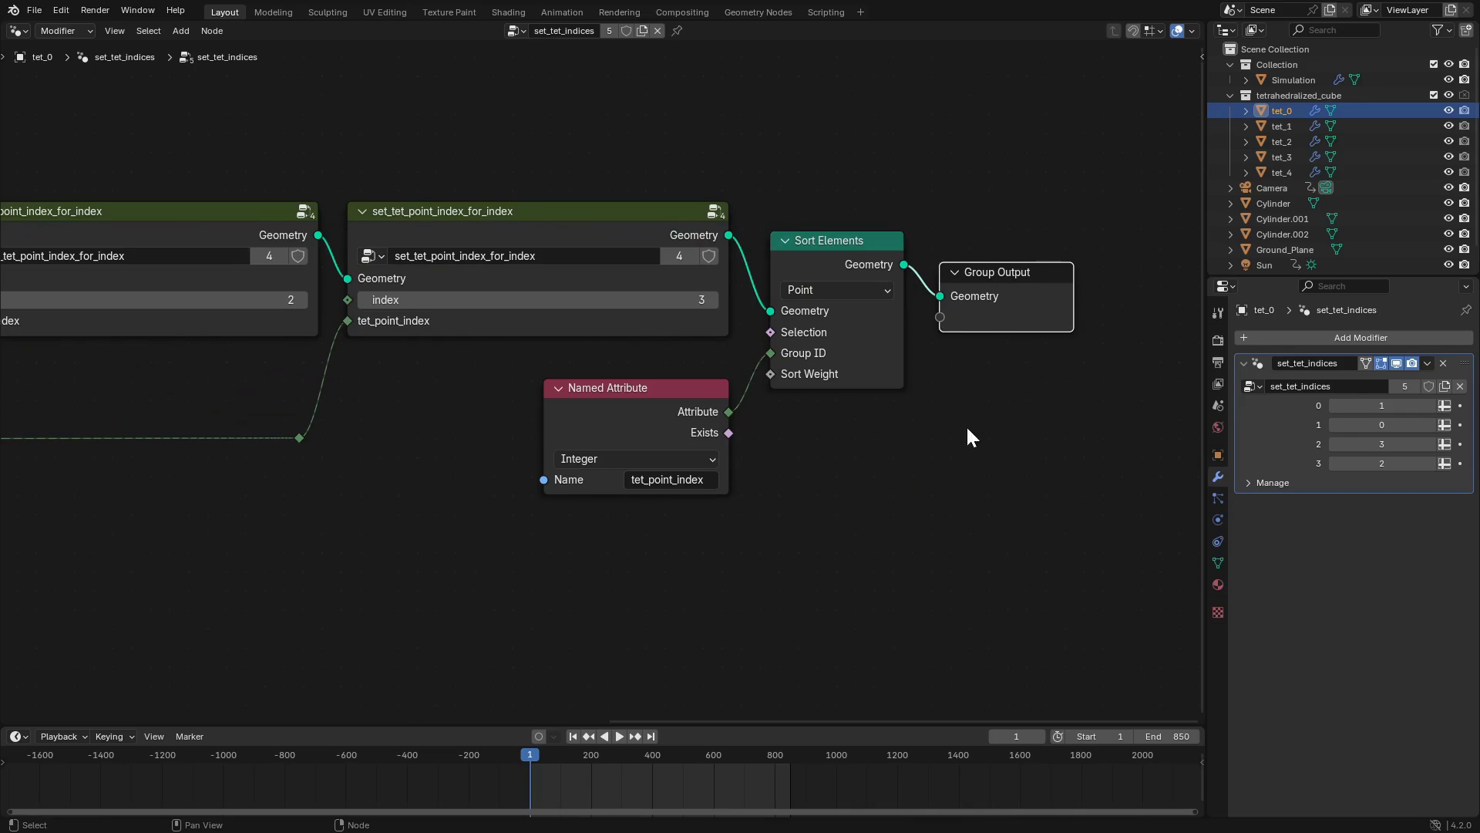
pyautogui.click(927, 478)
# Select the Simulation object and split the node editor to show a 3D viewport beside its tetrahedral_softbody tree.
pyautogui.click(1292, 78)
pyautogui.press('`')
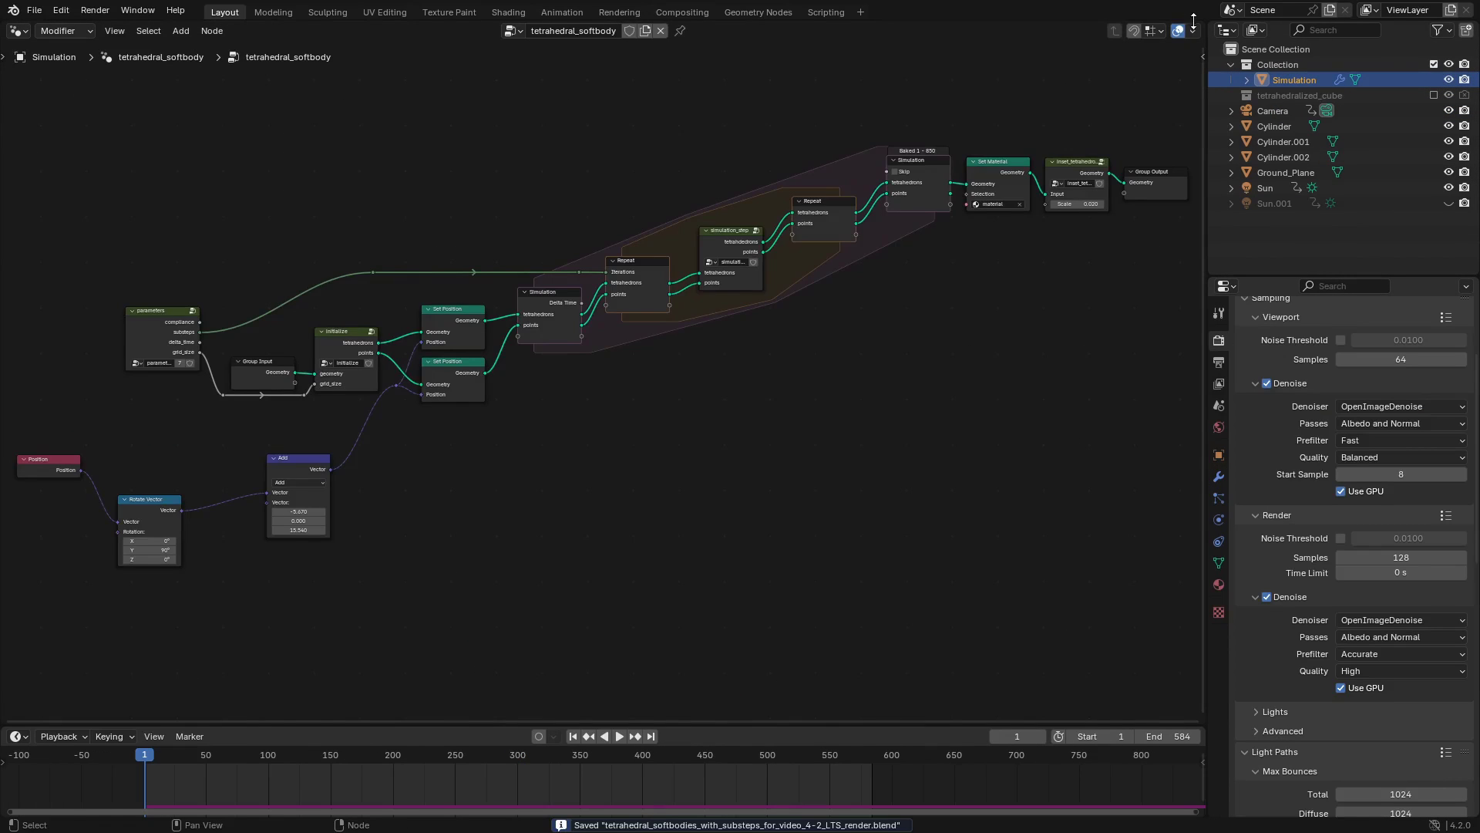
pyautogui.moveTo(1194, 21); pyautogui.dragTo(515, 154)
pyautogui.click(19, 31)
pyautogui.click(38, 77)
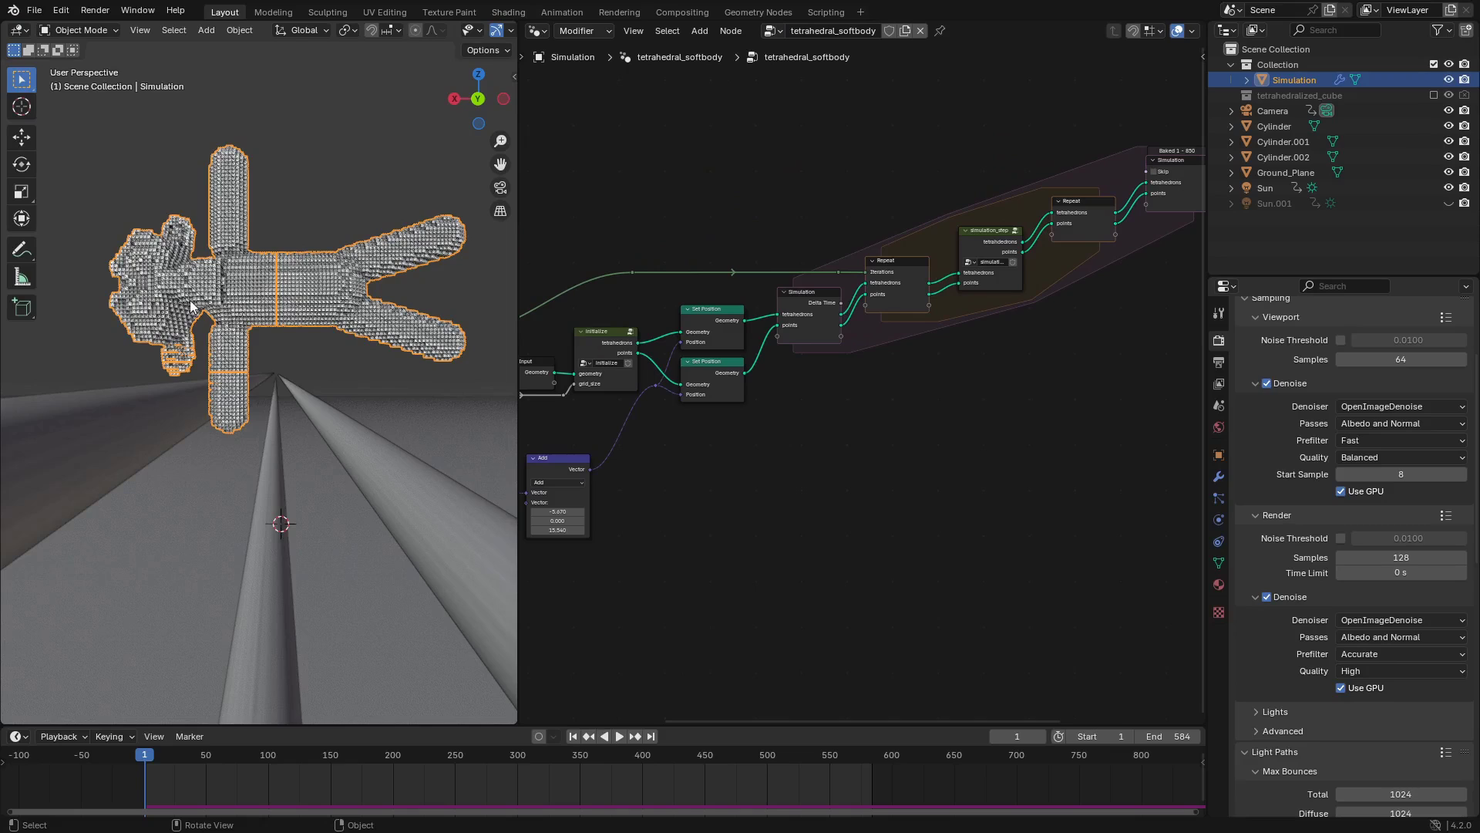
# Isolate the Simulation object in local view and inspect its original mesh in Edit Mode.
pyautogui.press('KP_Divide')
pyautogui.press('Tab')
pyautogui.press('KP_Decimal')
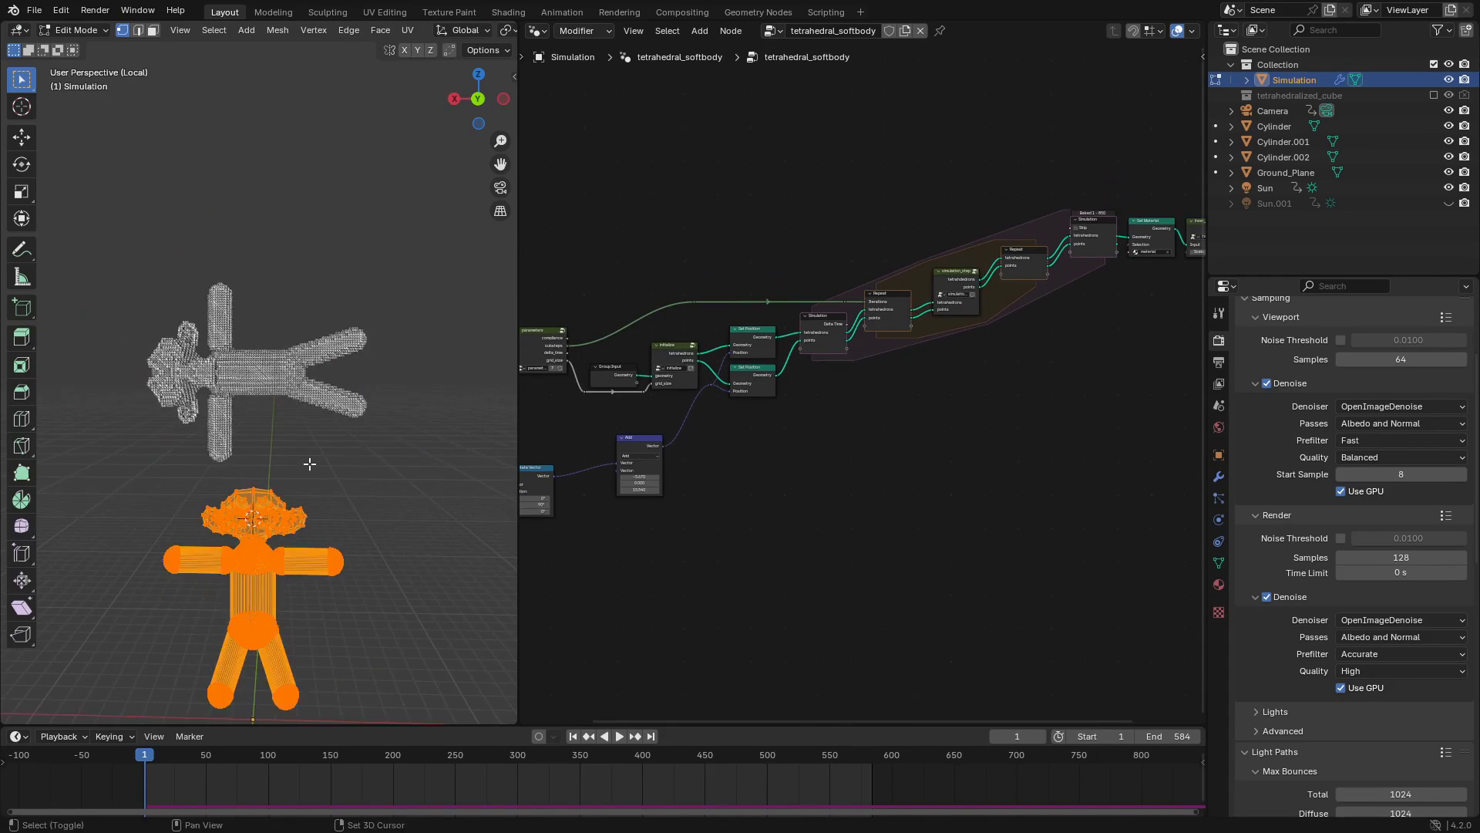
pyautogui.press('Tab')
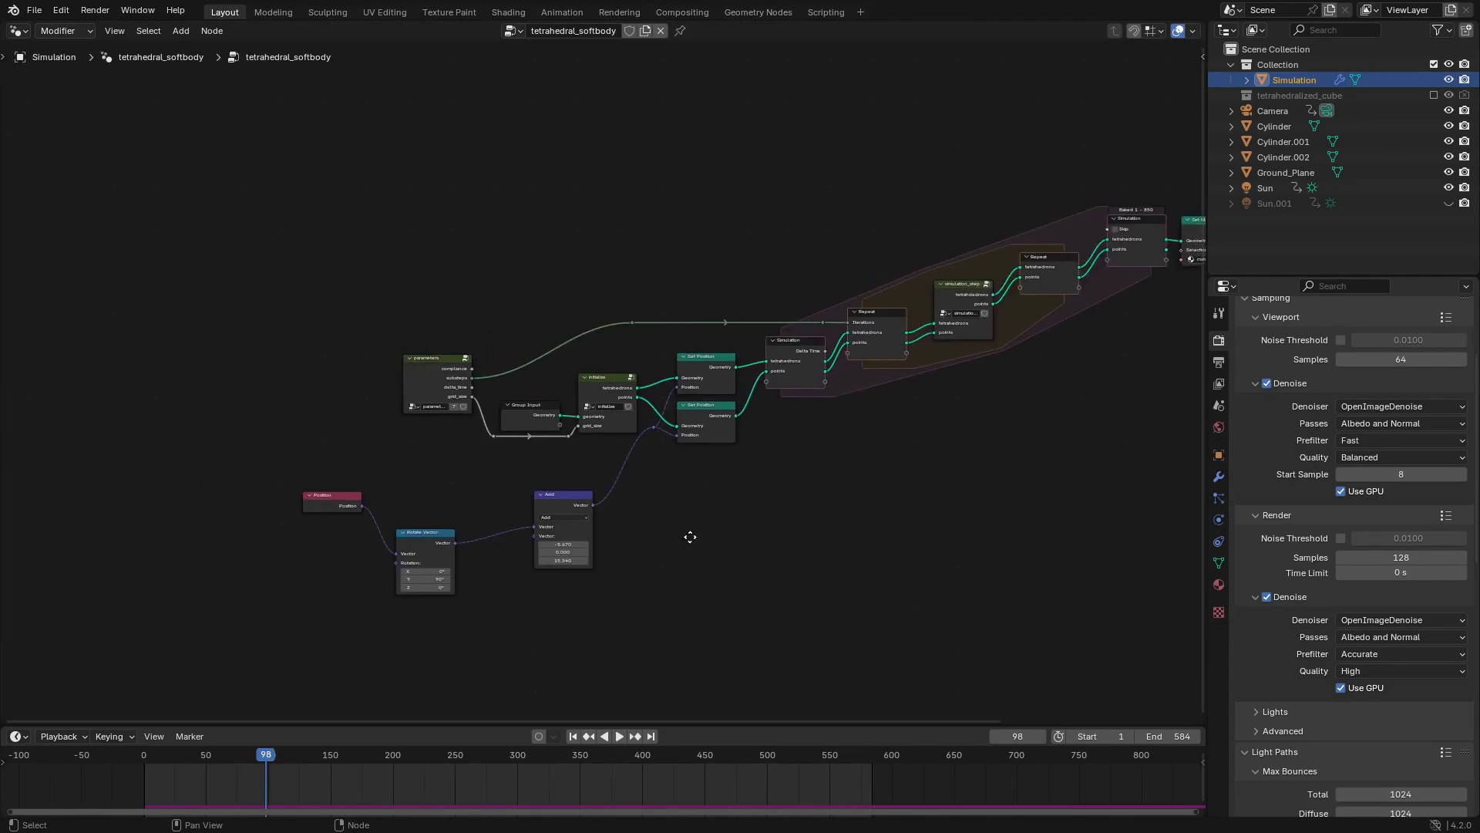
# Open the nested create_grid group through initialize and initialize_tetrahedrons.
pyautogui.scroll(4, 571, 387)
pyautogui.press('Tab')
pyautogui.click(253, 295)
pyautogui.press('Tab')
pyautogui.click(252, 131)
pyautogui.press('Tab')
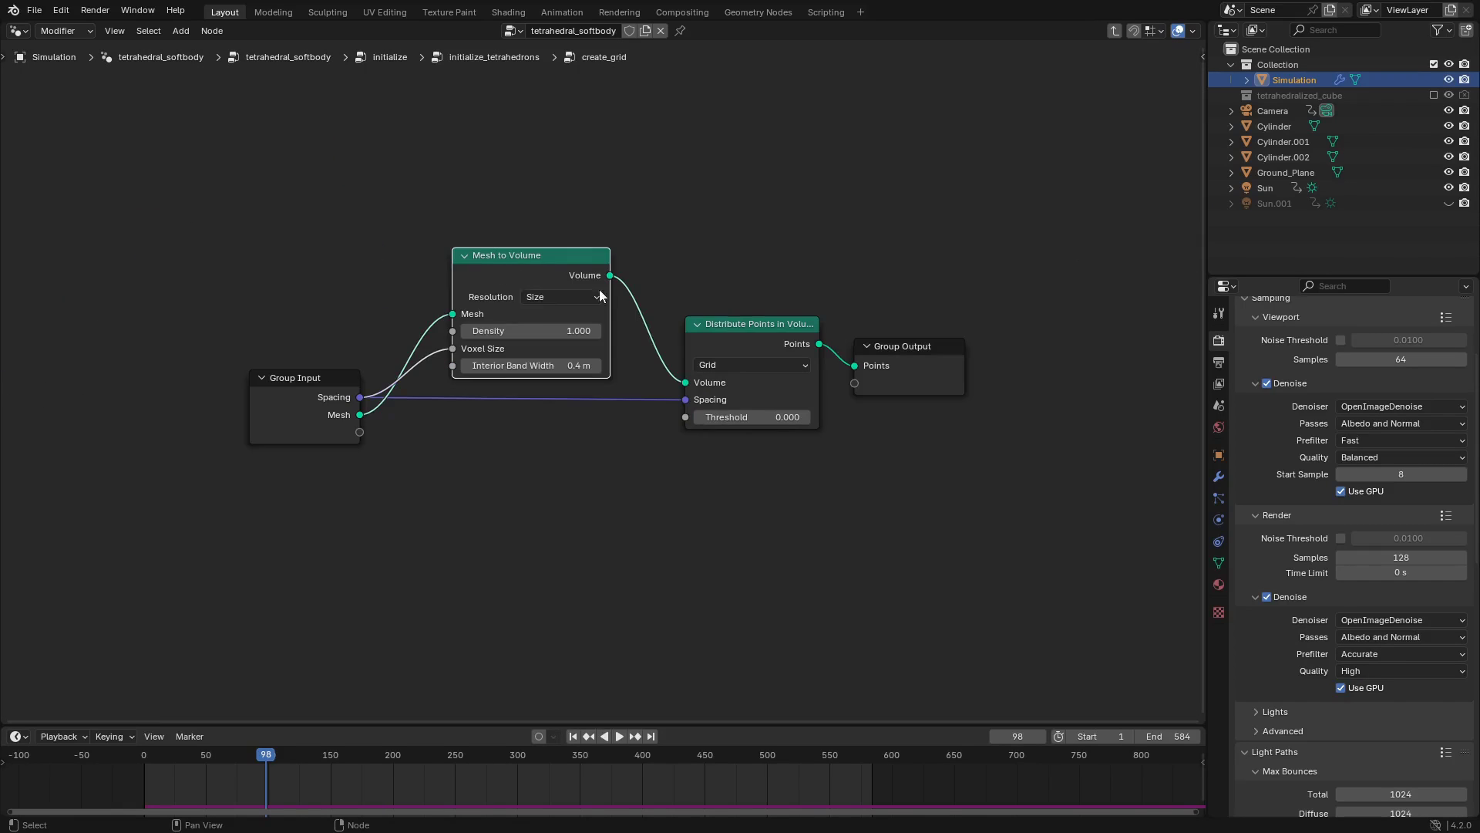
# Examine the Distribute Points in Volume, Mesh to Volume and Group Input nodes of create_grid, and leave the group.
pyautogui.click(742, 334)
pyautogui.click(498, 289)
pyautogui.click(349, 381)
pyautogui.press('Tab')
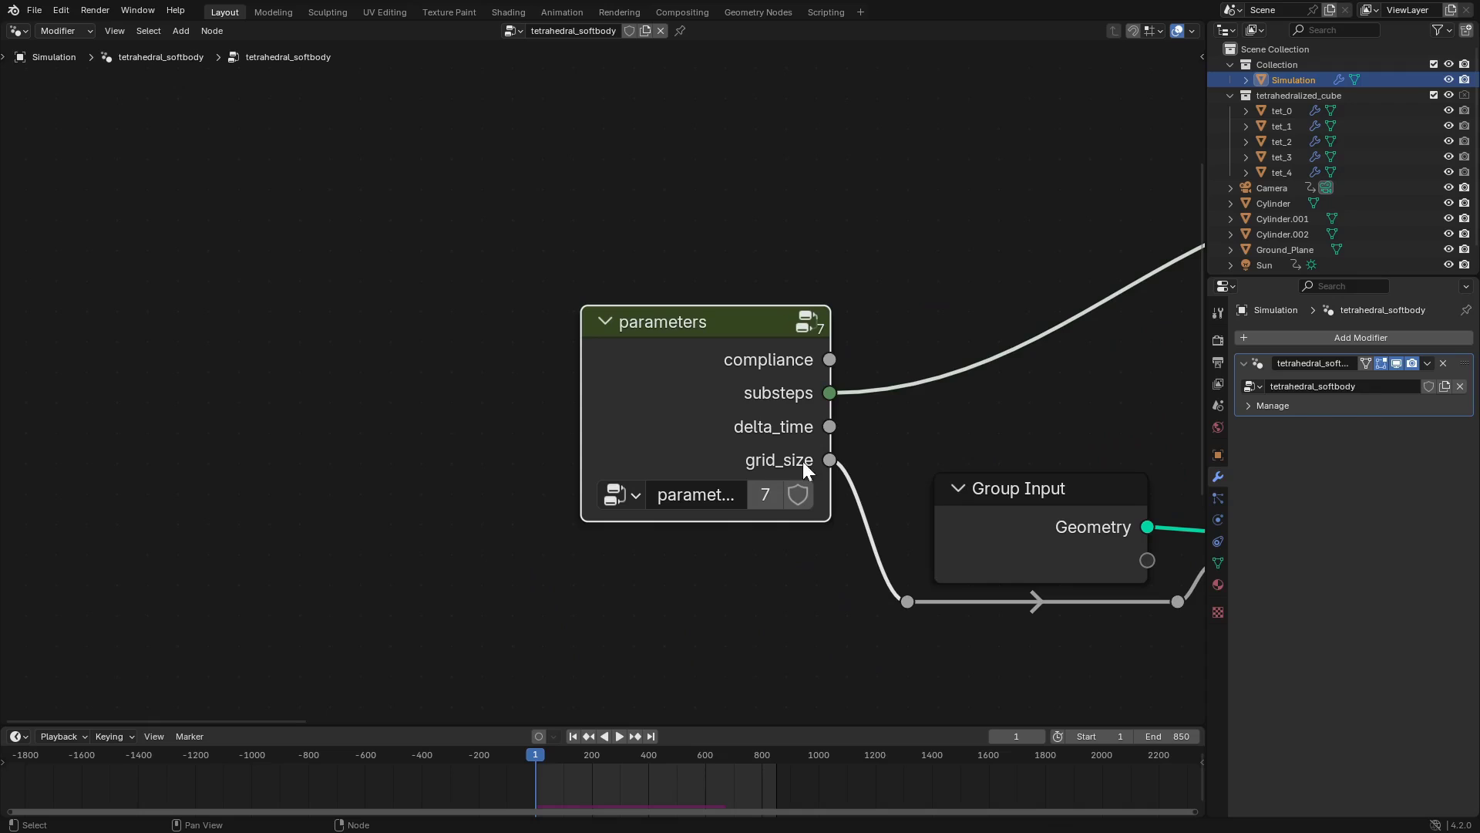
# Review the parameters node in the tetrahedral_softbody tree and open the instantiate_tetrahedrons group through initialize and initialize_tetrahedrons.
pyautogui.scroll(-10, 730, 447)
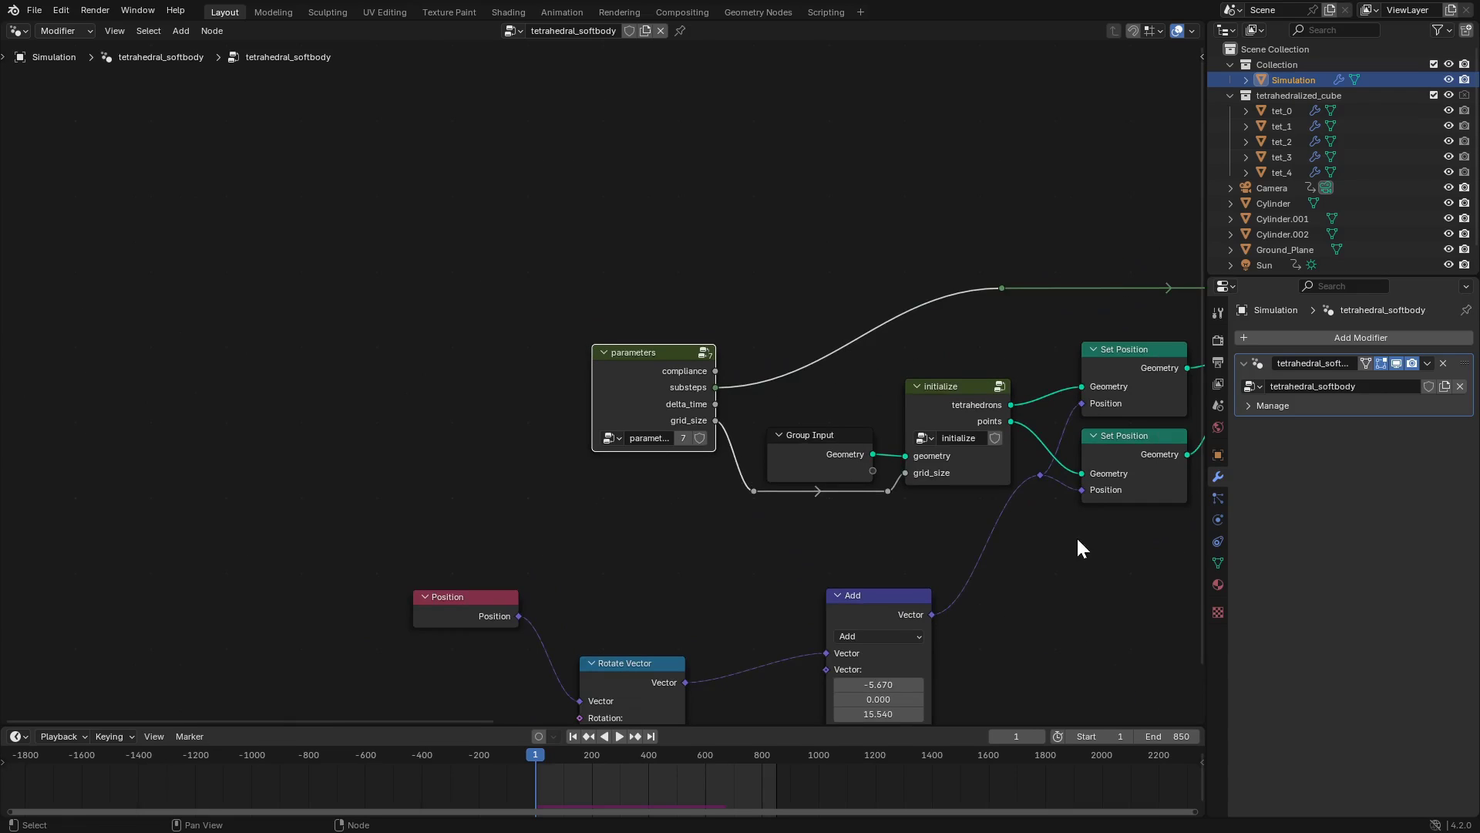
pyautogui.moveTo(1076, 535); pyautogui.dragTo(871, 513, button='middle')
pyautogui.click(754, 385)
pyautogui.press('Tab')
pyautogui.scroll(-1, 667, 415)
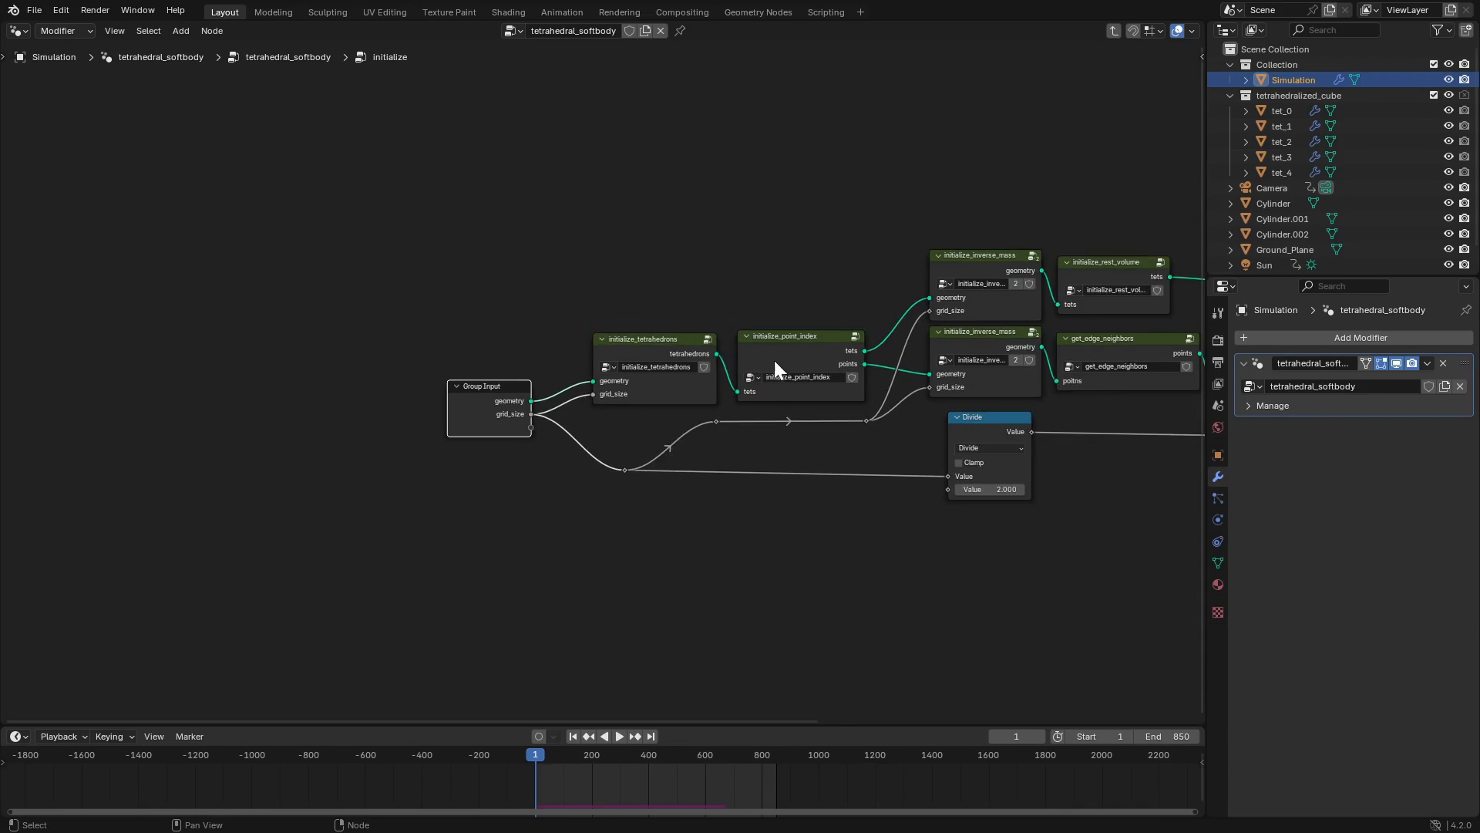
pyautogui.click(654, 344)
pyautogui.press('Tab')
pyautogui.click(558, 339)
pyautogui.press('Tab')
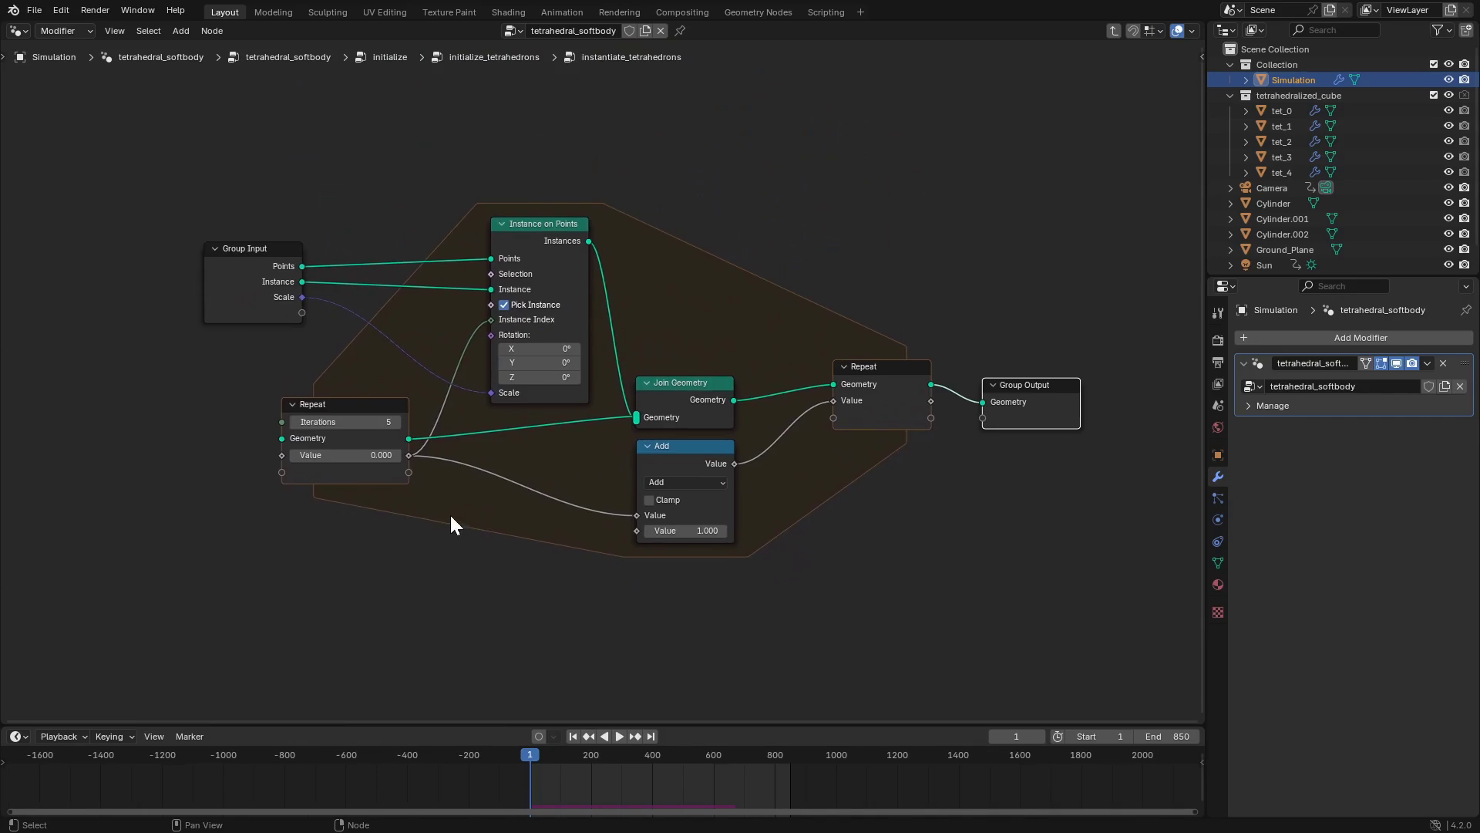
# Examine the Group Input, Instance on Points, Repeat and Add nodes of the instancing loop in instantiate_tetrahedrons.
pyautogui.click(224, 247)
pyautogui.click(515, 245)
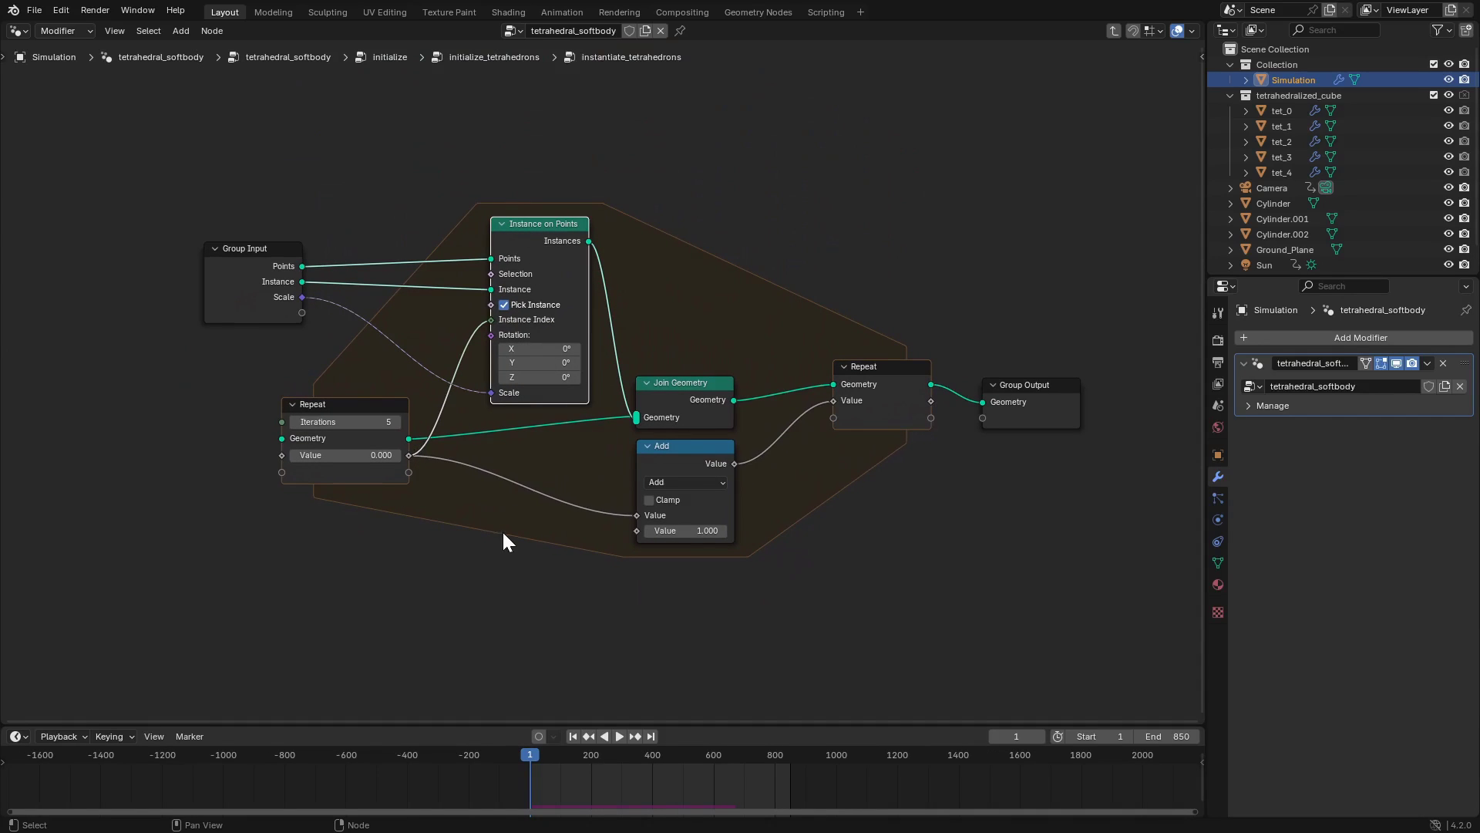
pyautogui.moveTo(346, 401); pyautogui.dragTo(326, 382)
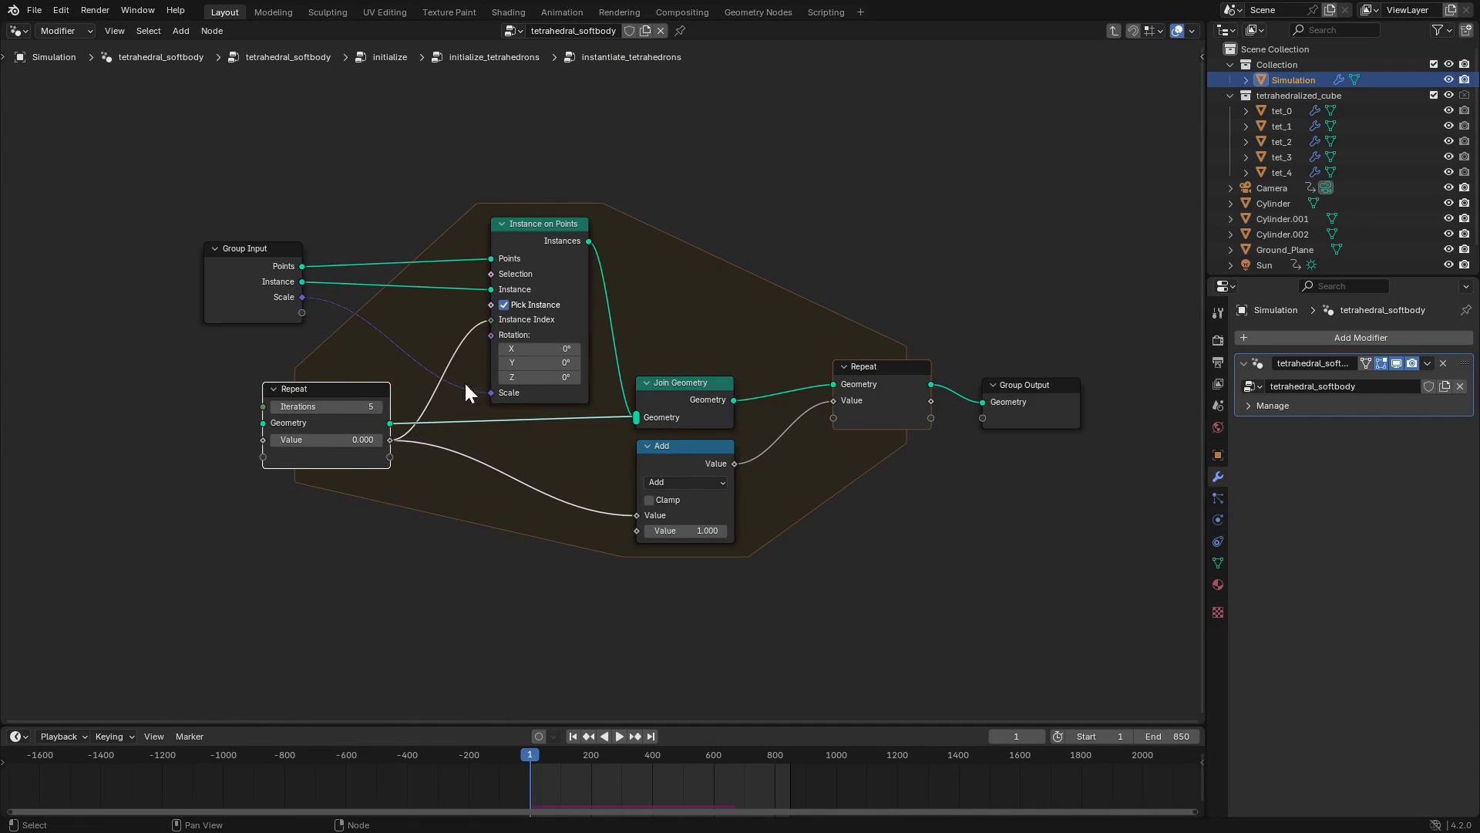
pyautogui.moveTo(719, 505); pyautogui.dragTo(712, 502)
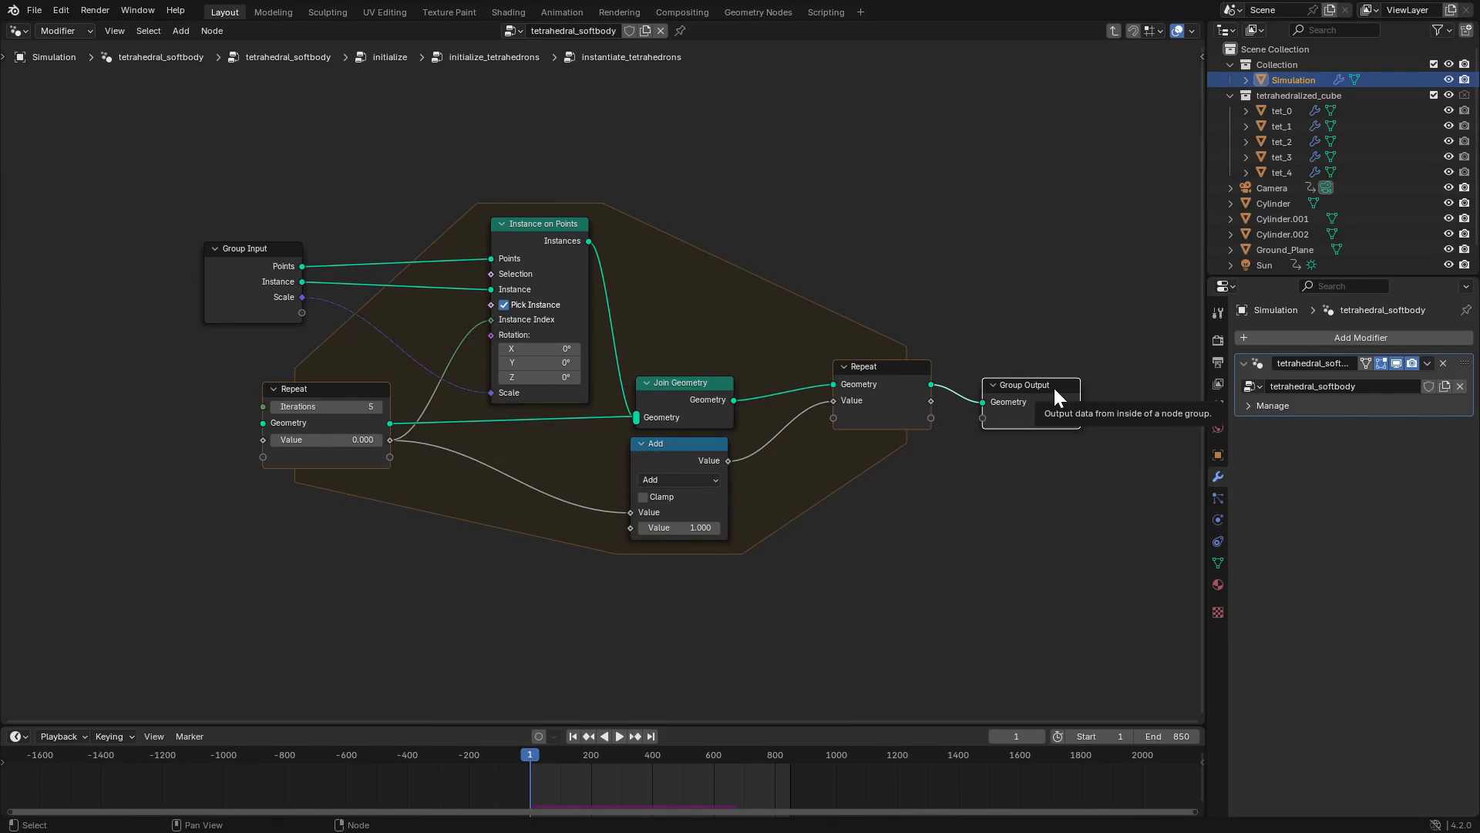
# Return to initialize_tetrahedrons and examine the tet_index Store Named Attribute and Realize Instances nodes.
pyautogui.press('Tab')
pyautogui.click(757, 302)
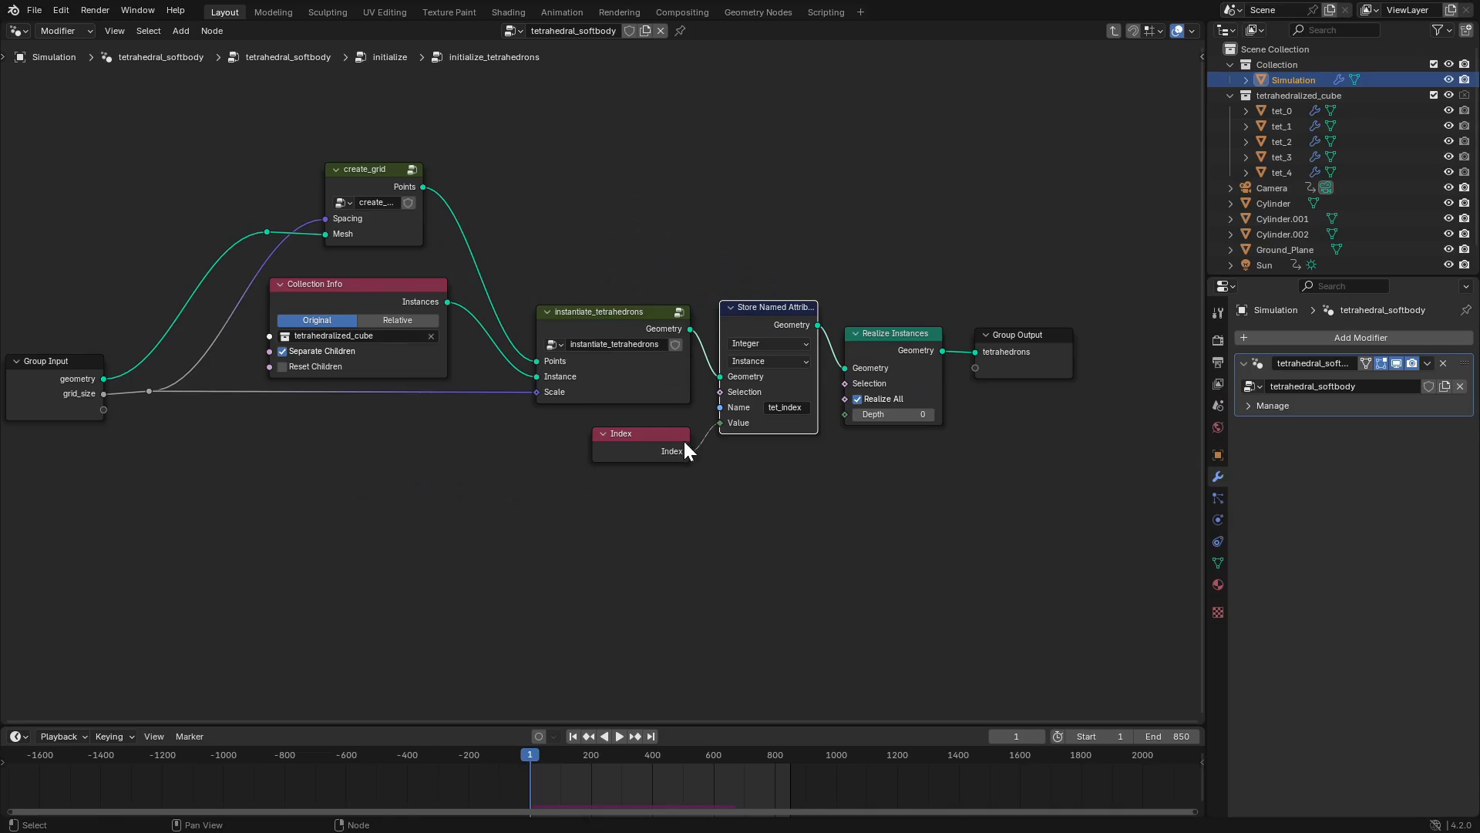
pyautogui.scroll(2, 764, 463)
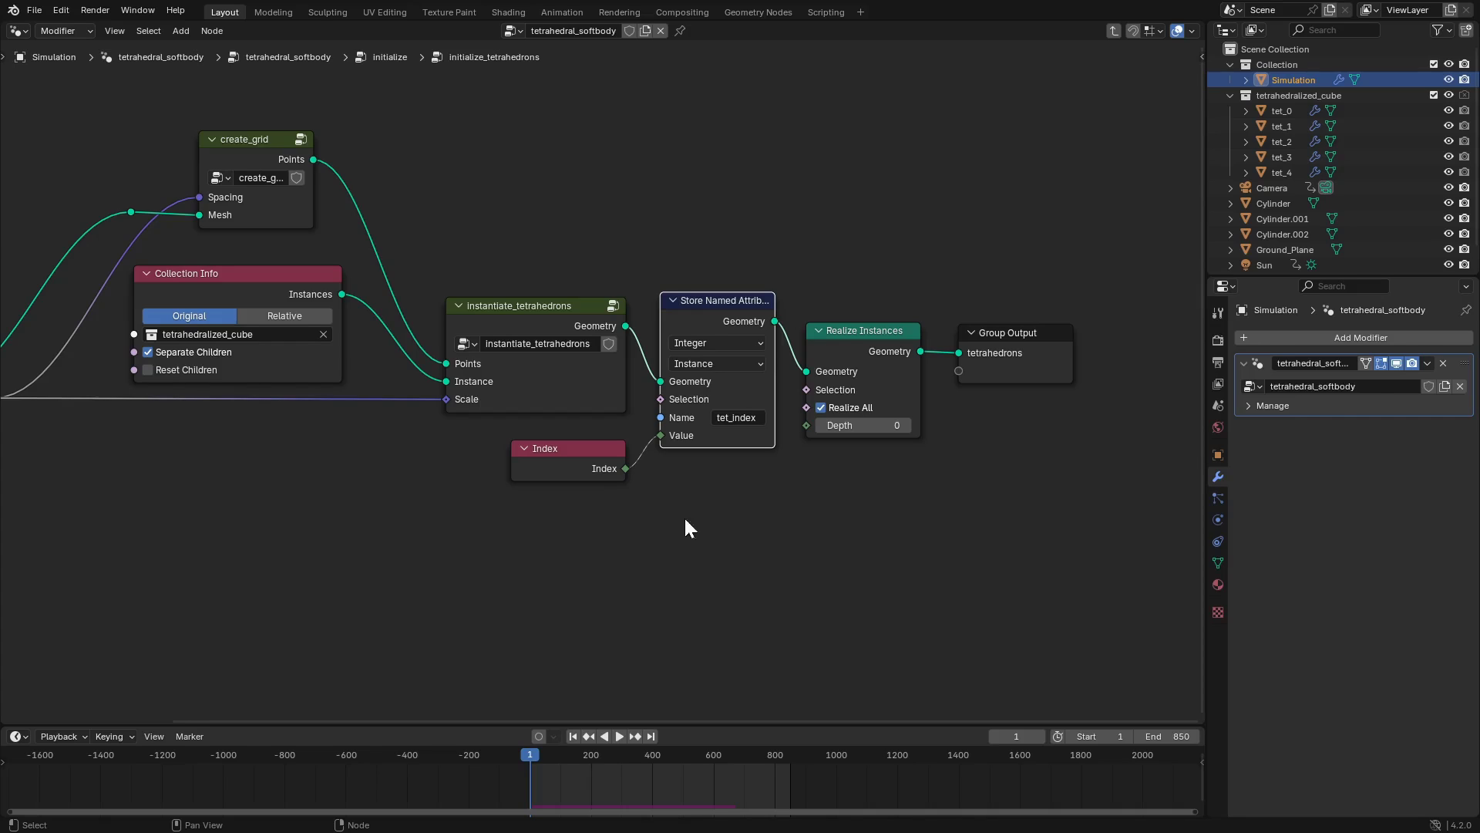
pyautogui.click(845, 338)
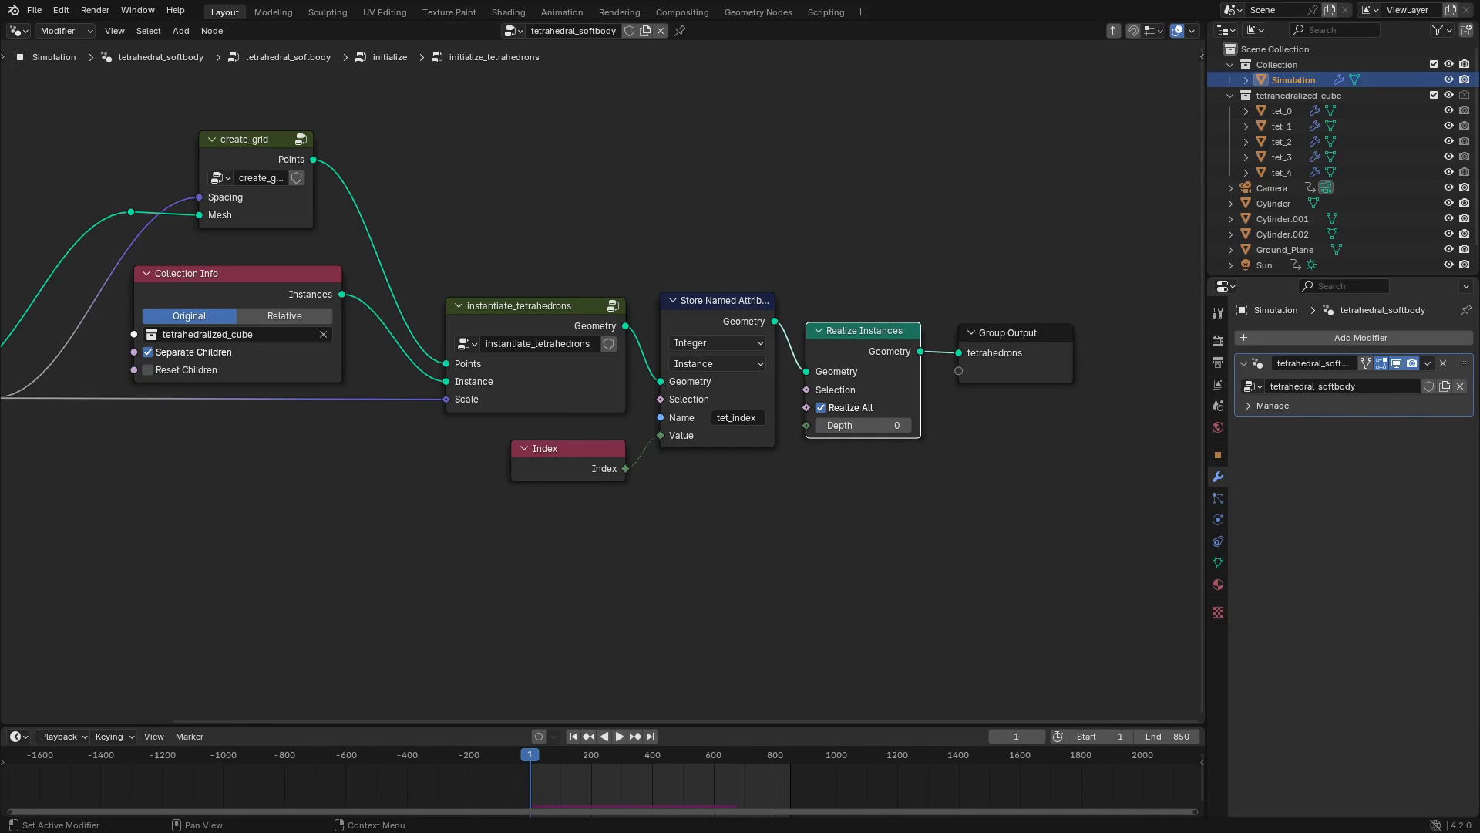
pyautogui.click(976, 617)
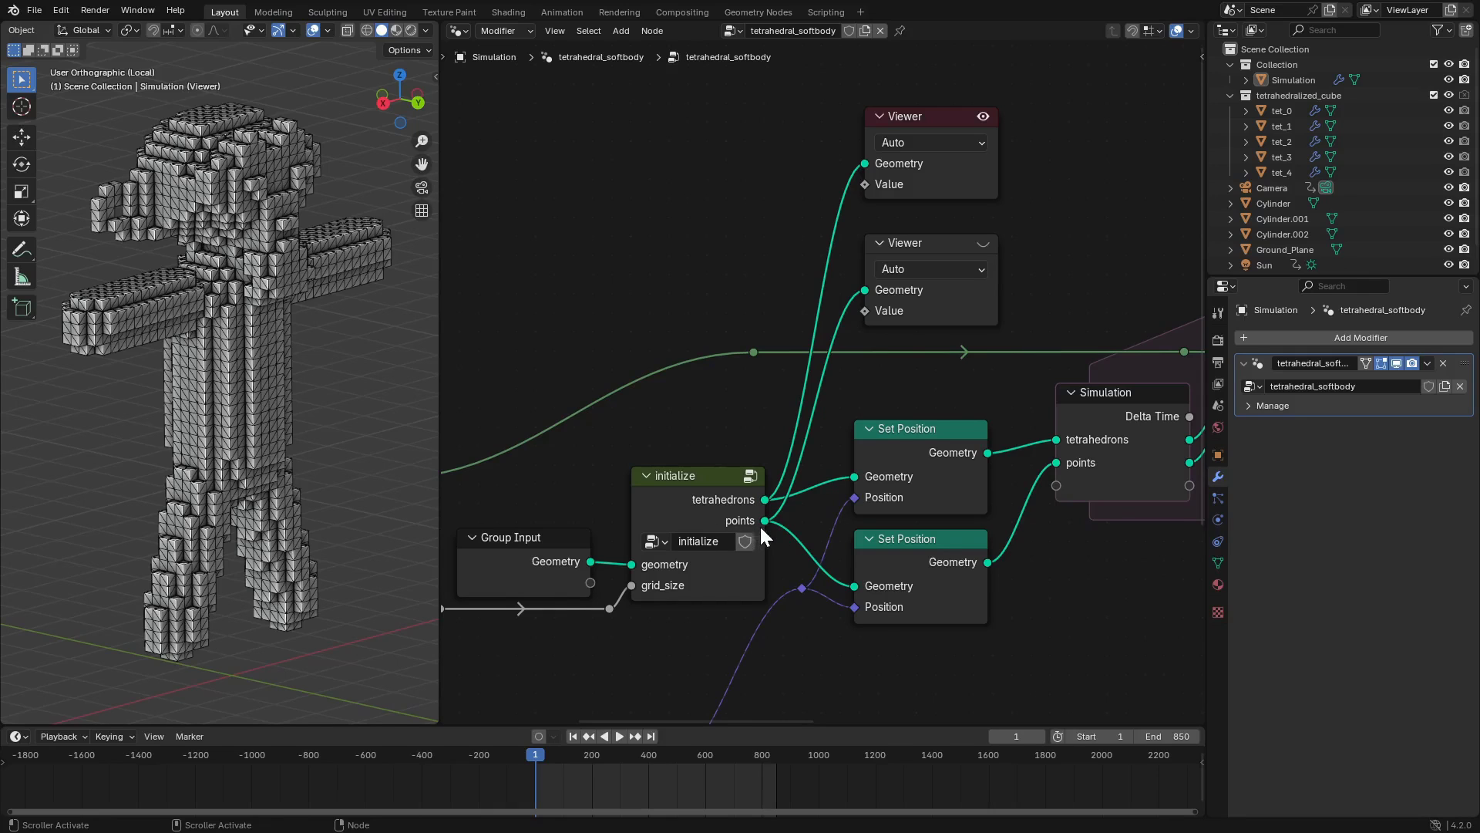
# Preview the initialize node's tetrahedrons output and its points output through the two Viewer nodes.
pyautogui.click(981, 120)
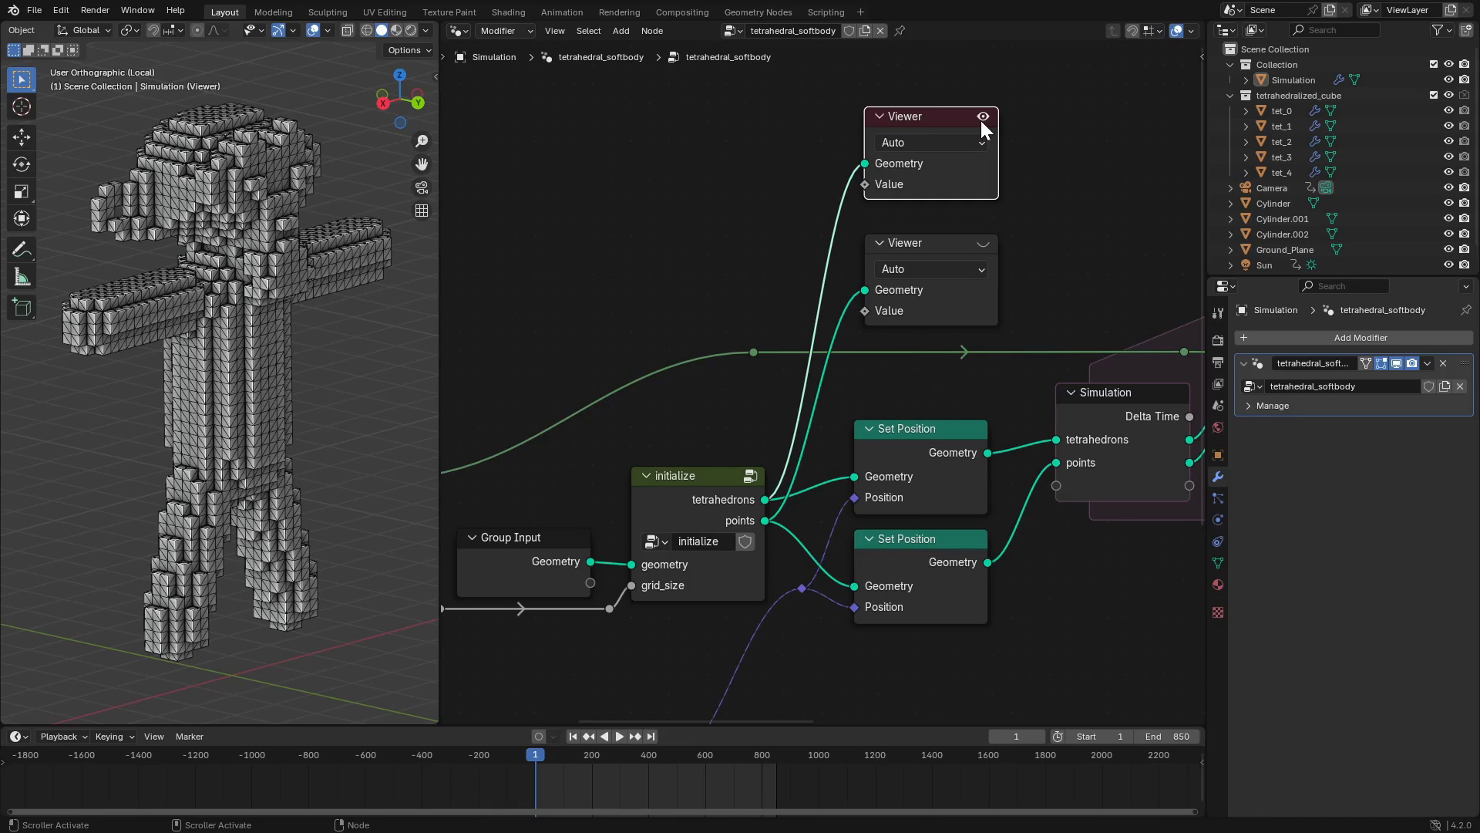
pyautogui.click(983, 243)
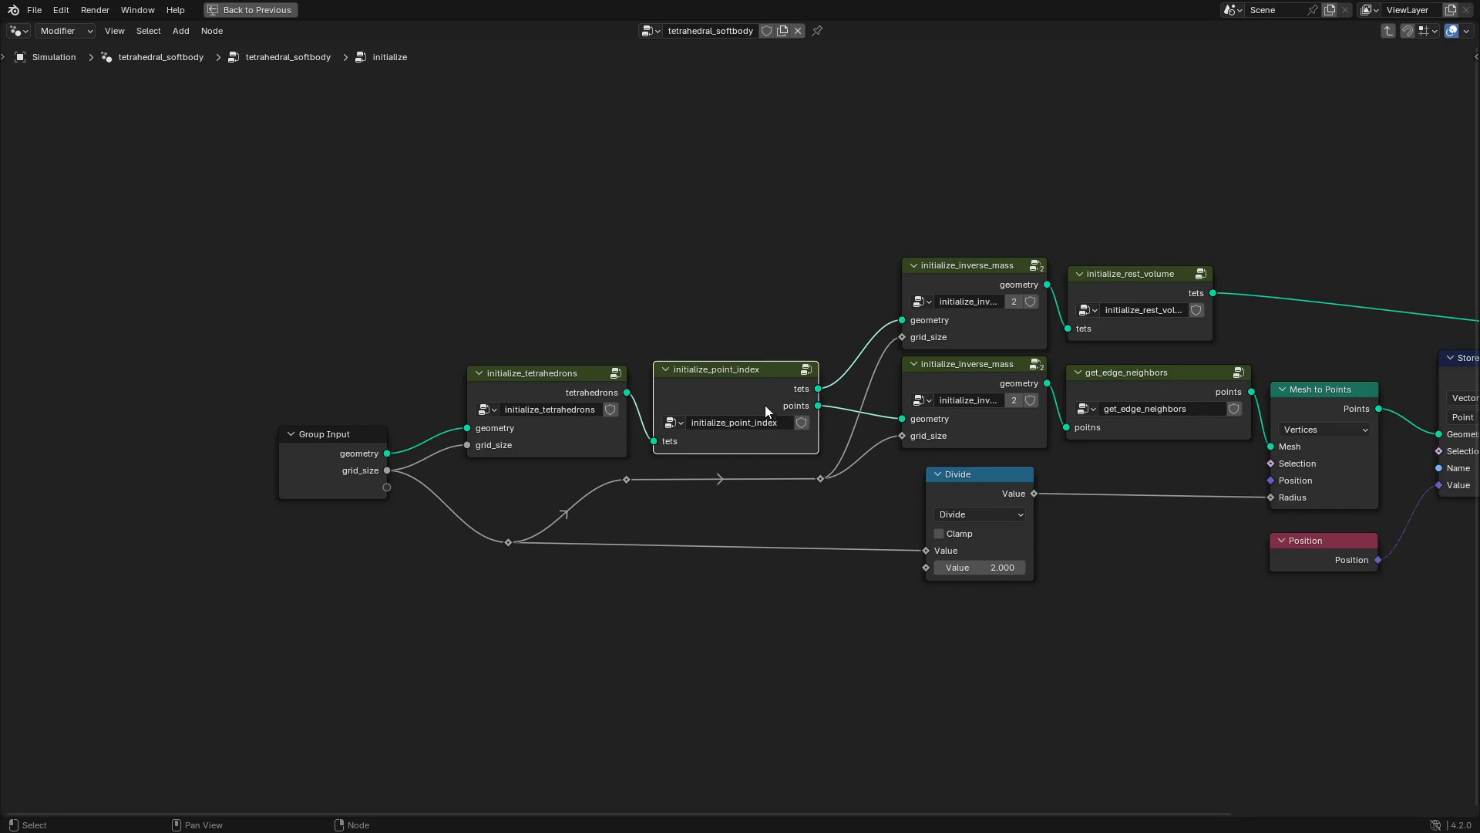
# Open the initialize_point_index group, examine its Store Named Attribute node for nearest_tet_point, and return to initialize.
pyautogui.press('Tab')
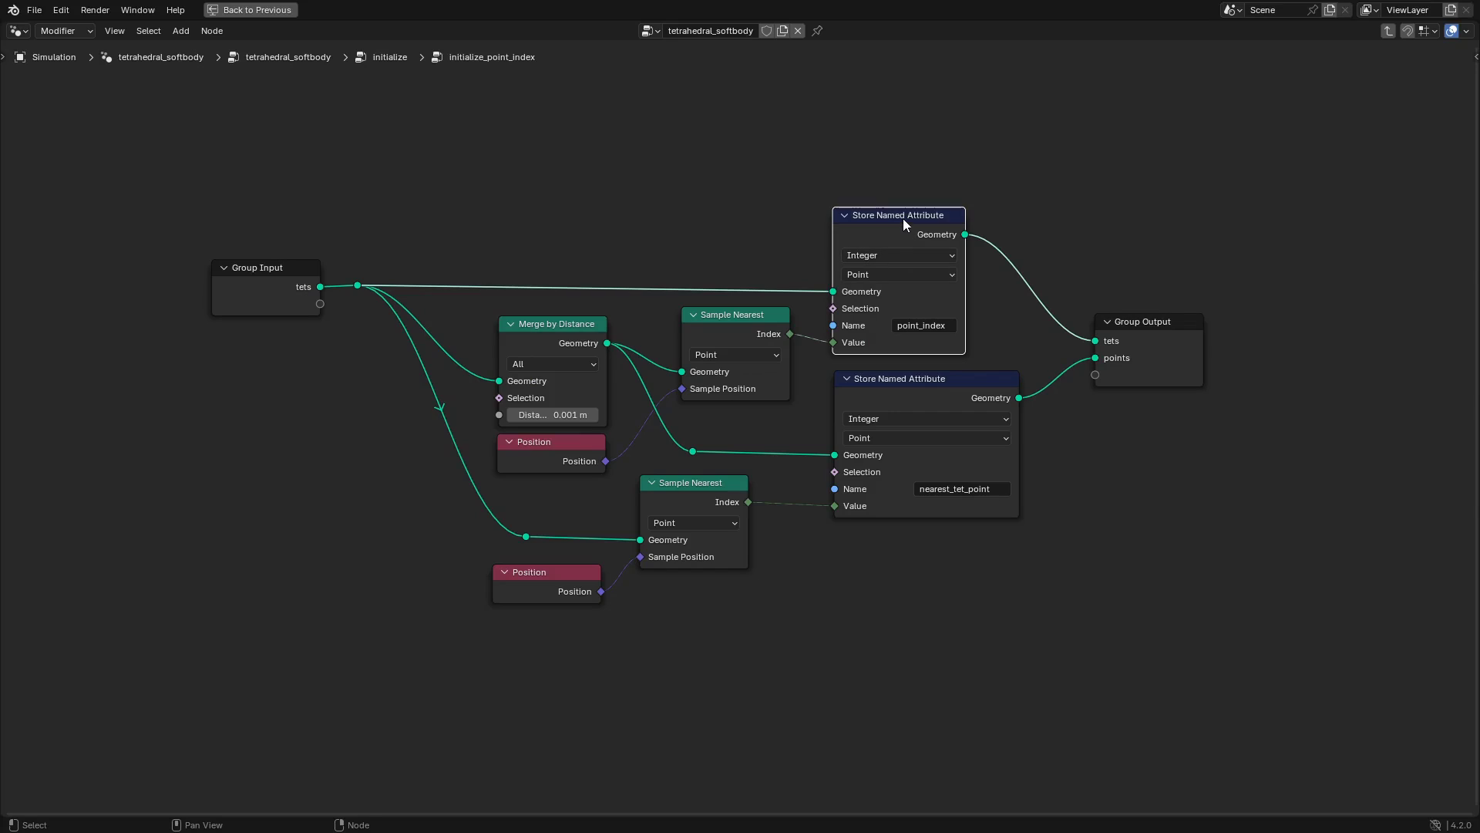
pyautogui.click(917, 396)
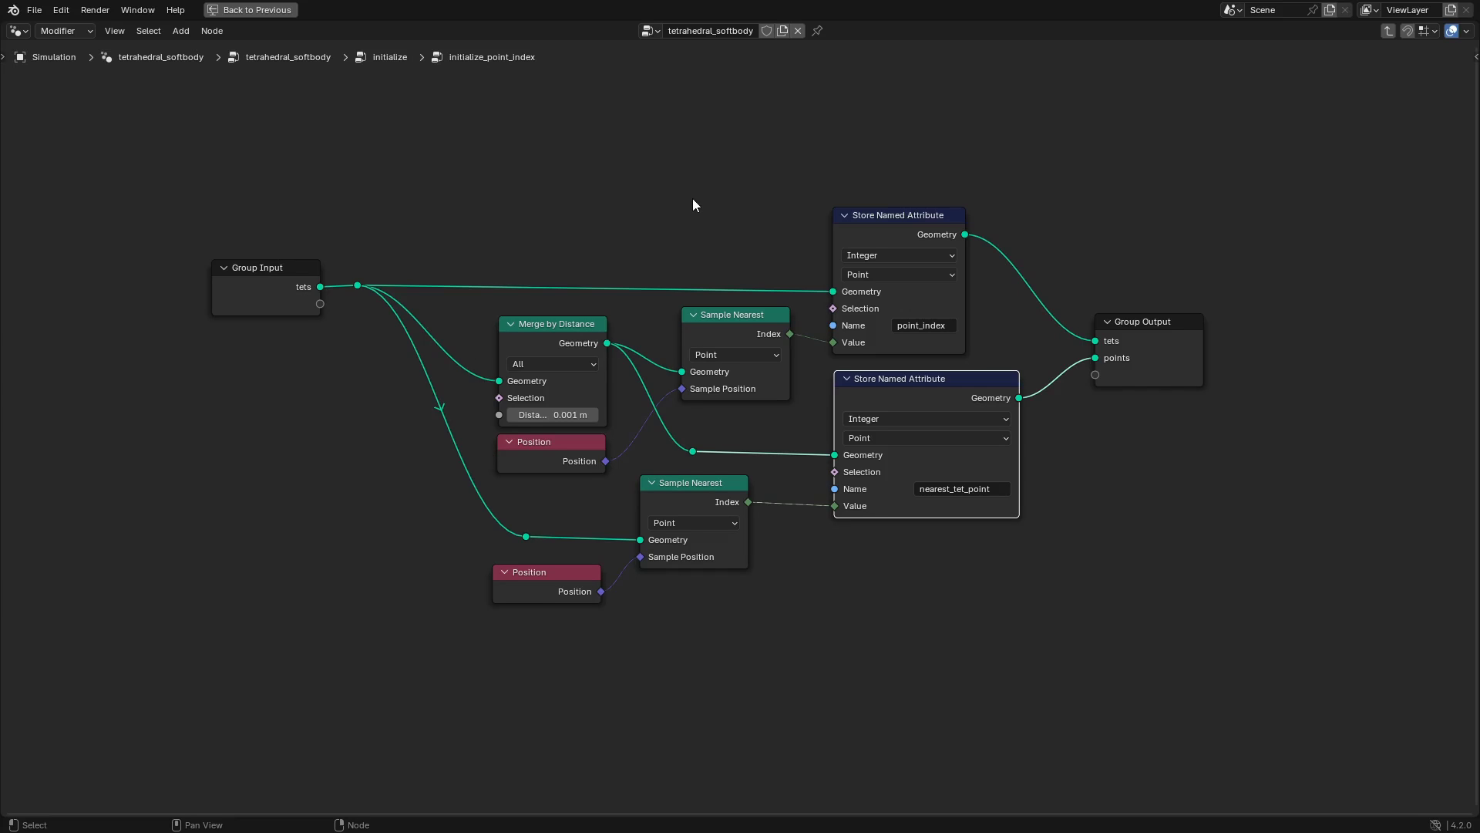
pyautogui.press('Tab')
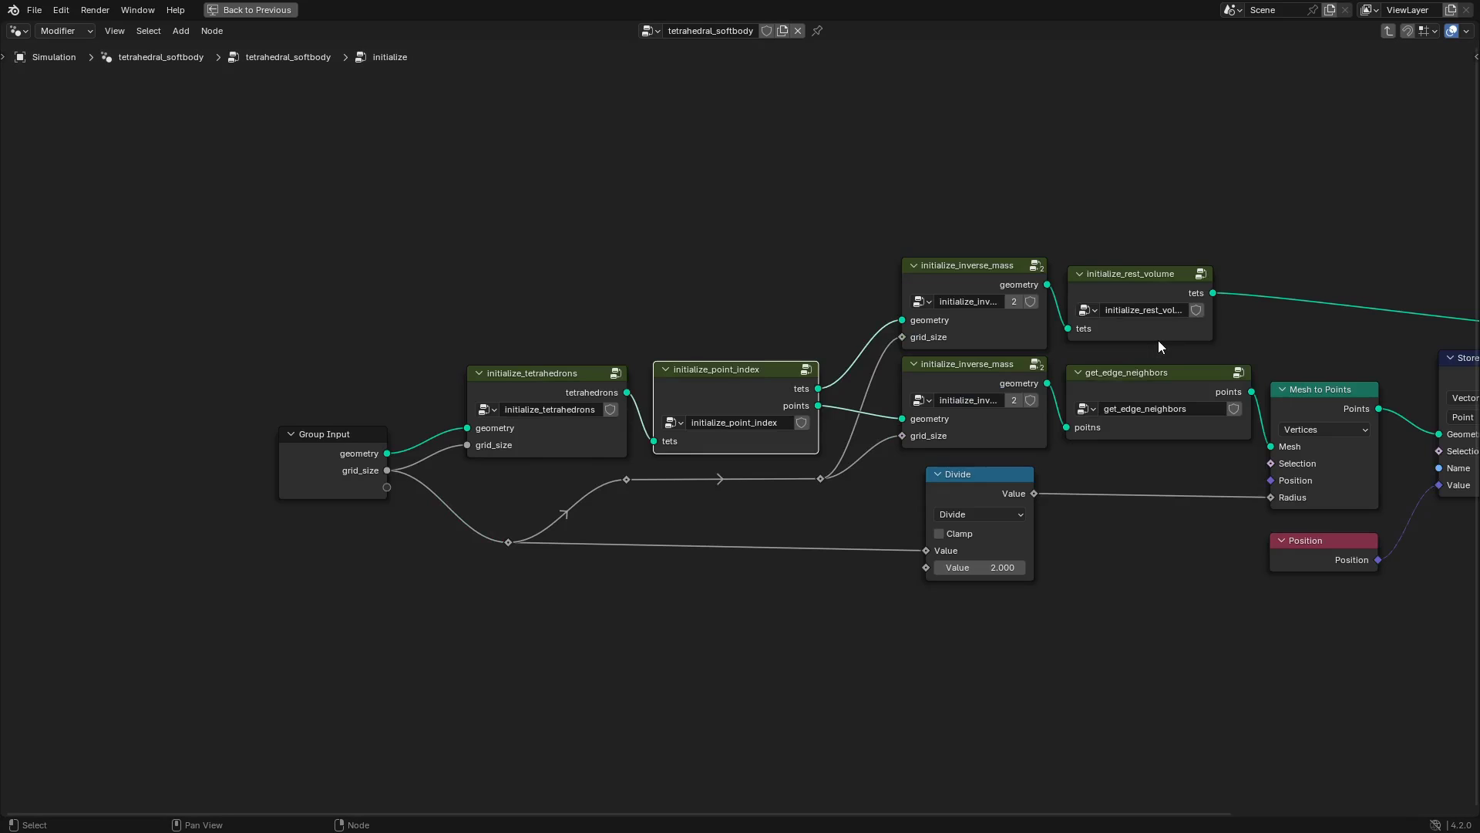
# Open the initialize_inverse_mass group on the points branch, examine its Divide and Store Named Attribute nodes, and return to initialize.
pyautogui.click(982, 371)
pyautogui.press('Tab')
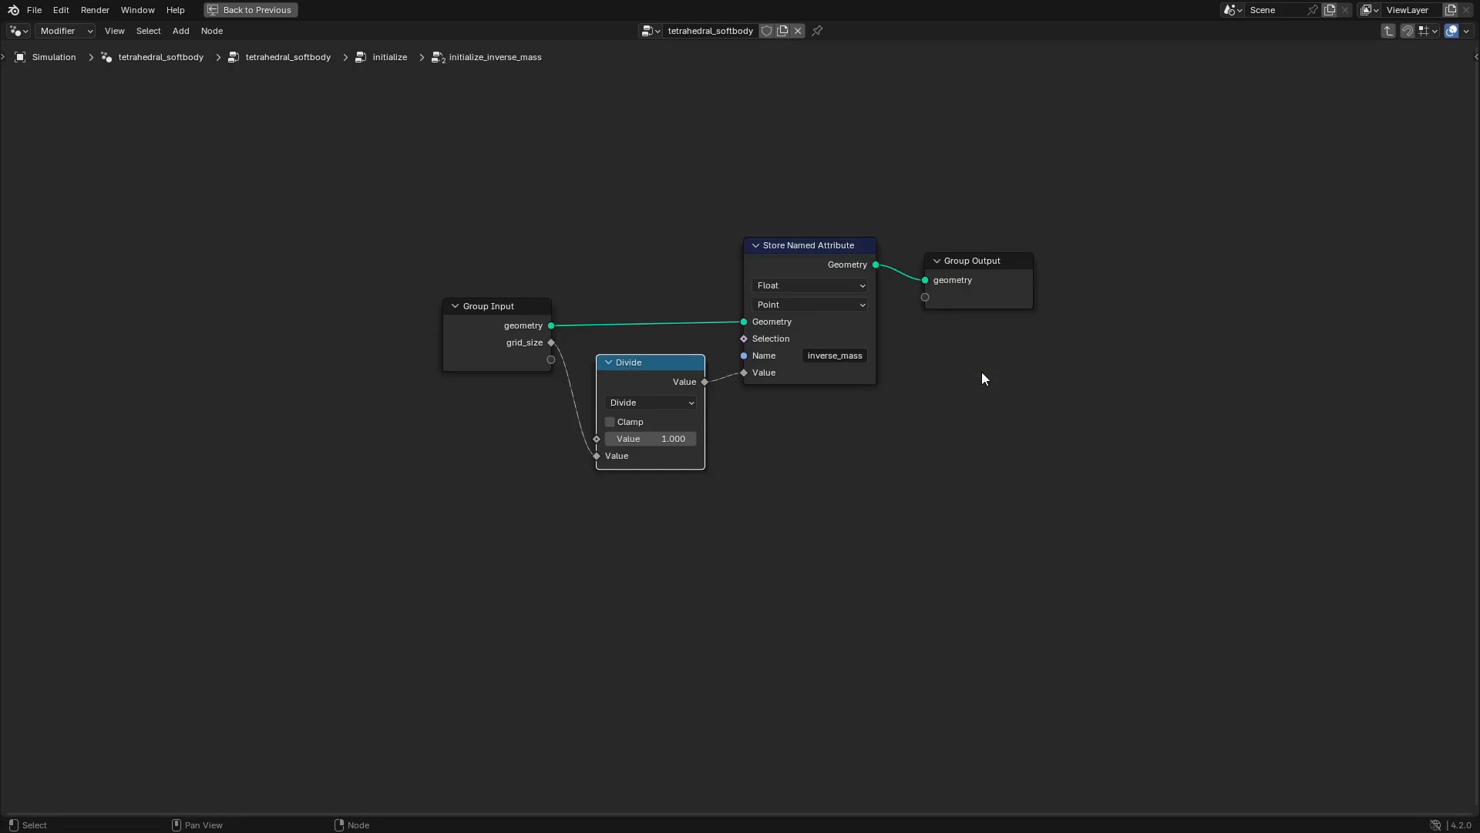
pyautogui.moveTo(879, 435); pyautogui.dragTo(942, 520, button='middle')
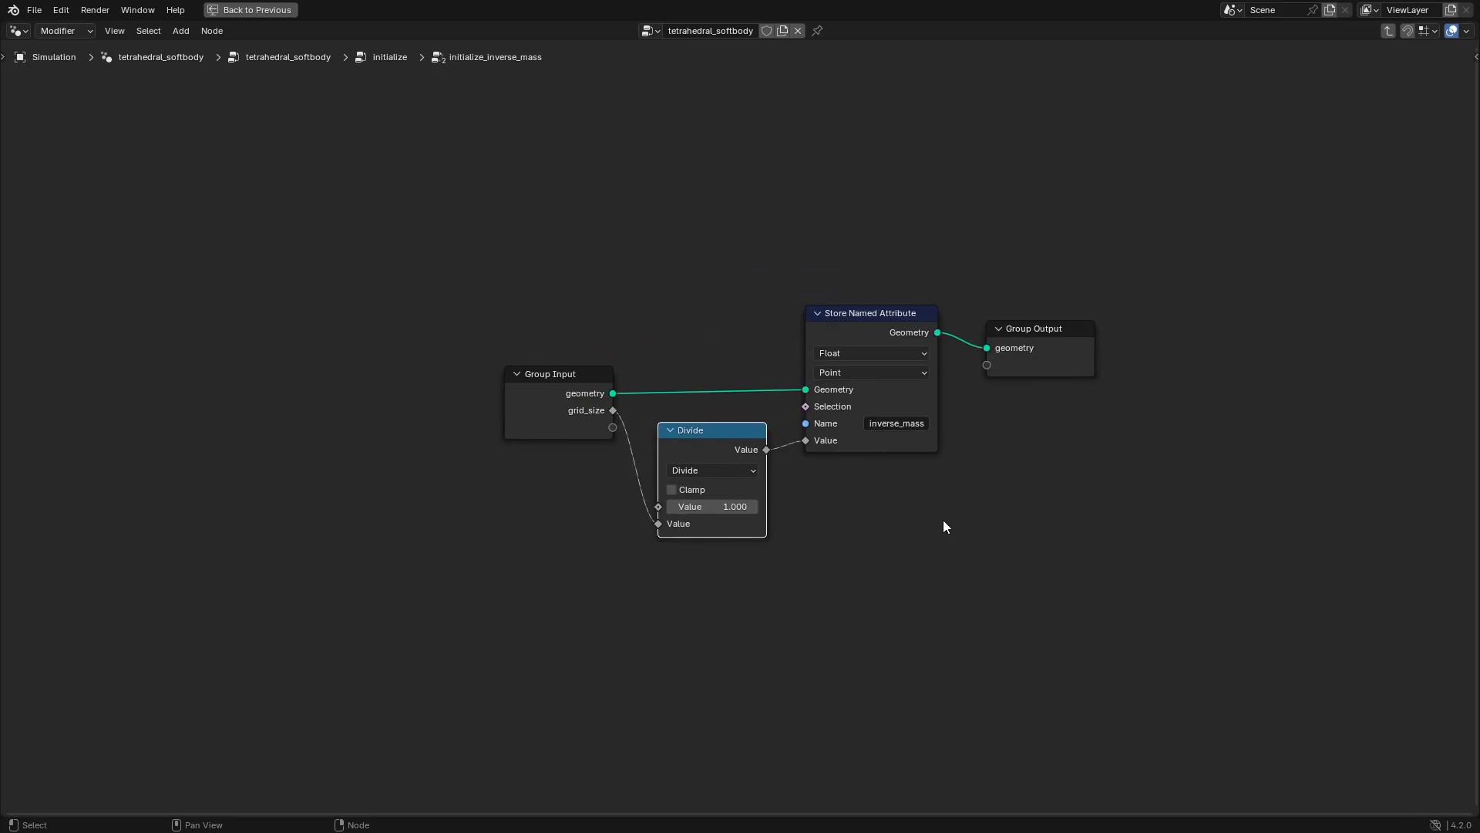
pyautogui.click(506, 403)
pyautogui.click(683, 441)
pyautogui.click(905, 285)
pyautogui.click(1117, 331)
pyautogui.moveTo(1061, 456); pyautogui.dragTo(971, 470, button='middle')
pyautogui.press('Tab')
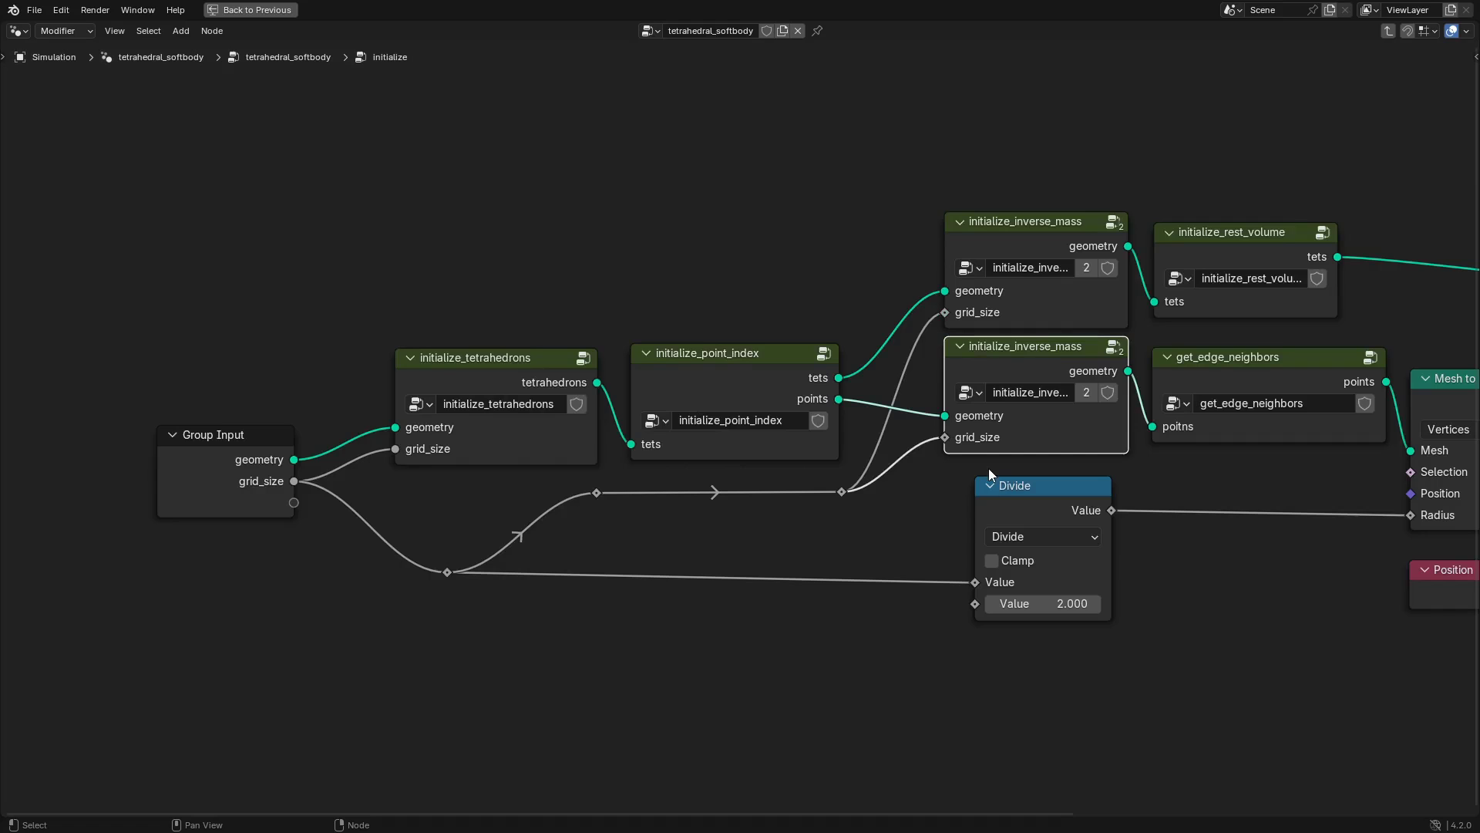
# Open the initialize_rest_volume group and view its node layout.
pyautogui.click(847, 531)
pyautogui.scroll(-2, 833, 220)
pyautogui.moveTo(832, 220); pyautogui.dragTo(569, 241, button='middle')
pyautogui.scroll(3, 569, 241)
pyautogui.click(1025, 274)
pyautogui.press('Tab')
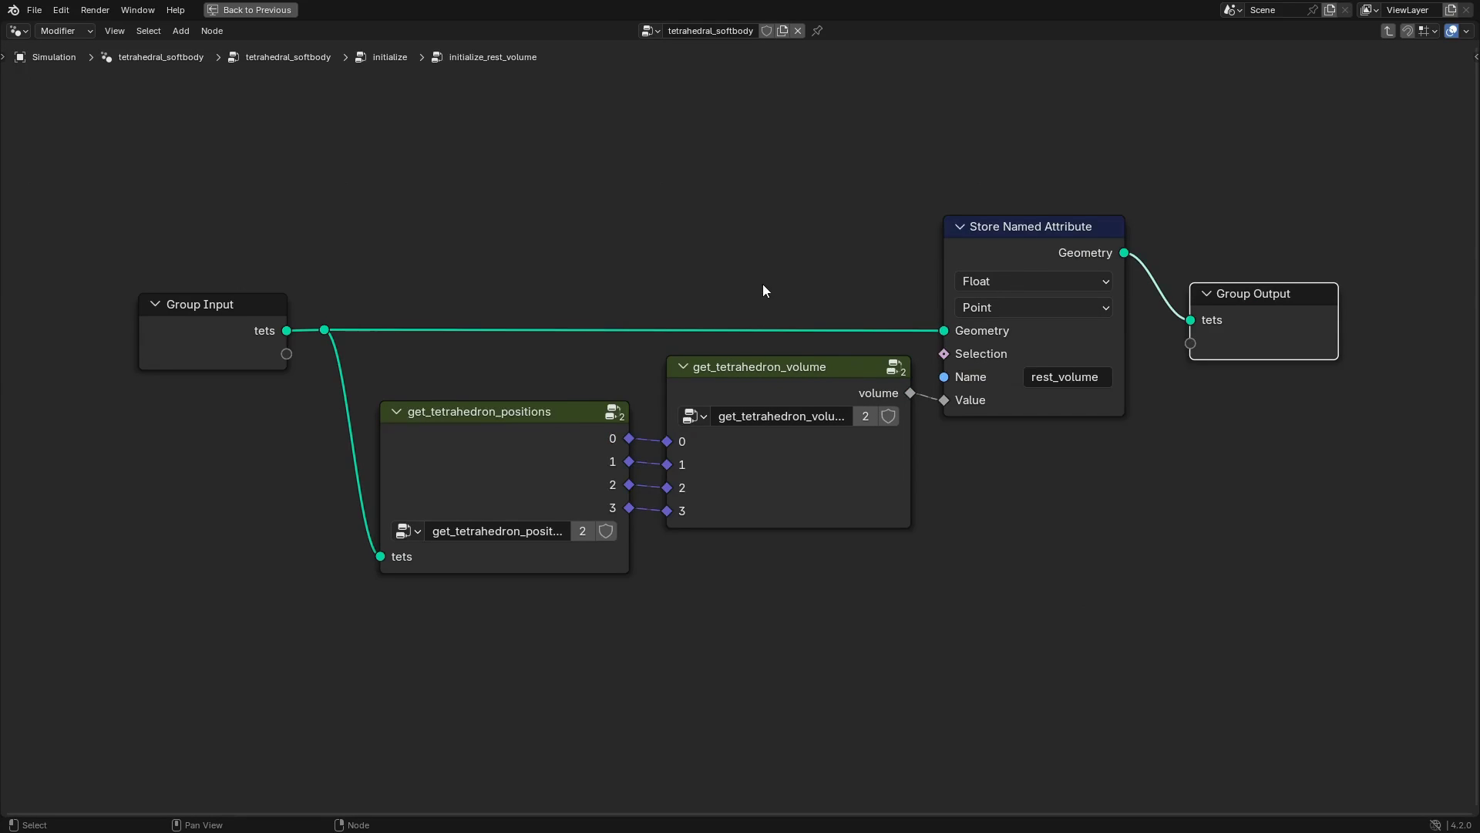
pyautogui.moveTo(762, 284); pyautogui.dragTo(760, 318, button='middle')
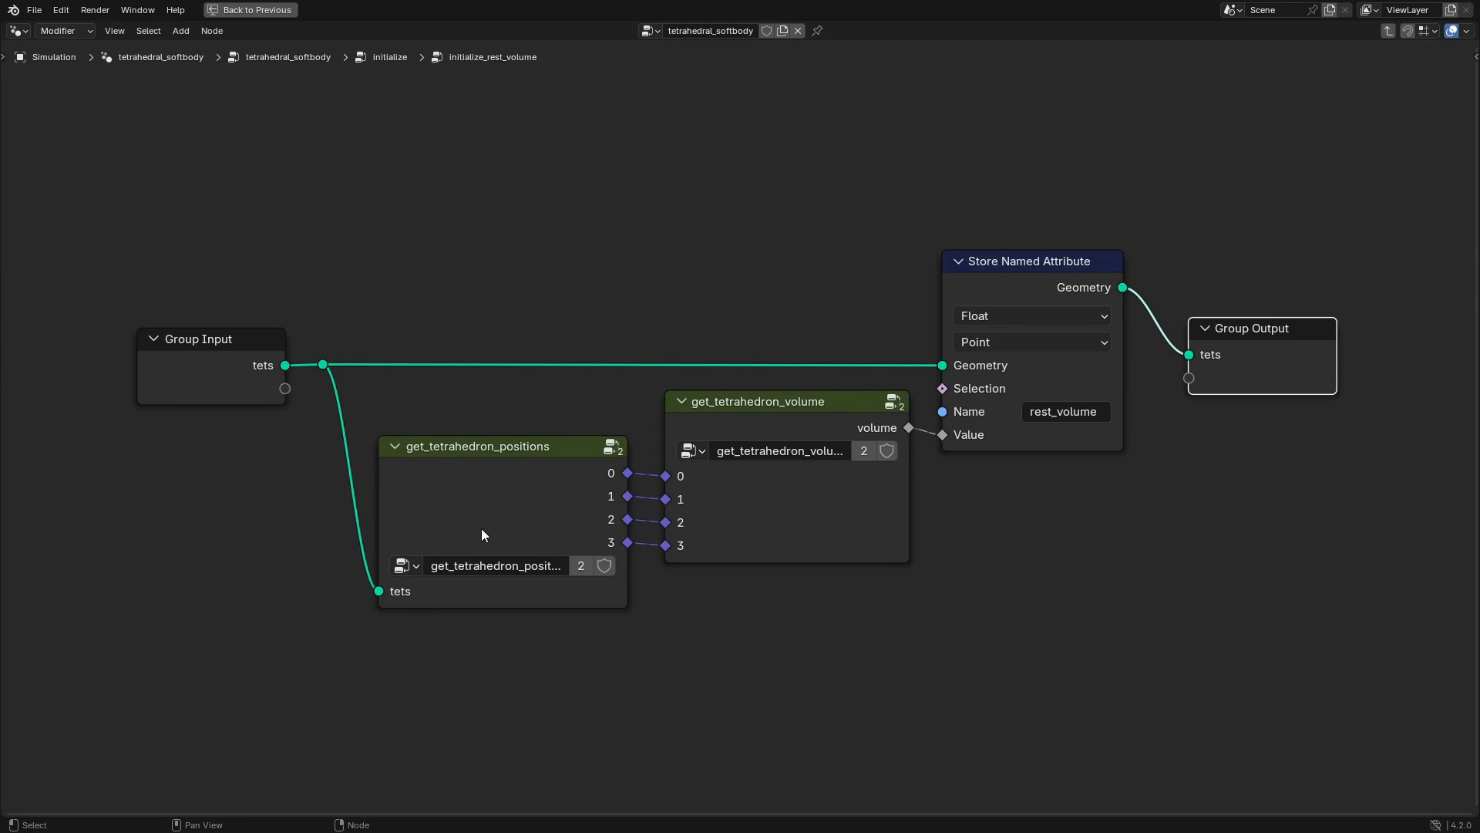
# Open the get_tetrahedron_positions group and examine the tet_index Named Attribute node that feeds the base index.
pyautogui.click(507, 485)
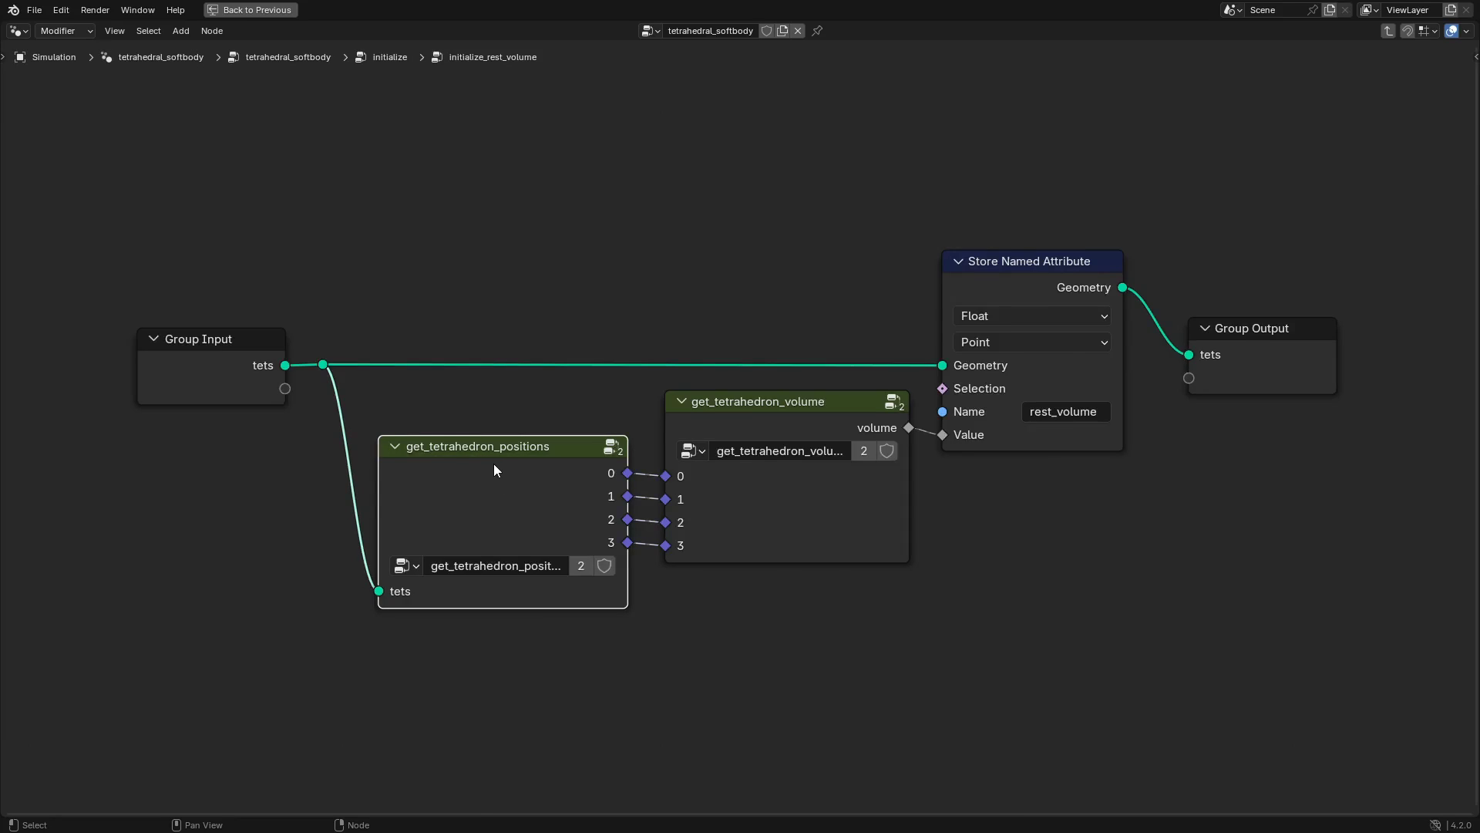
pyautogui.press('Tab')
pyautogui.scroll(-4, 609, 483)
pyautogui.scroll(3, 735, 447)
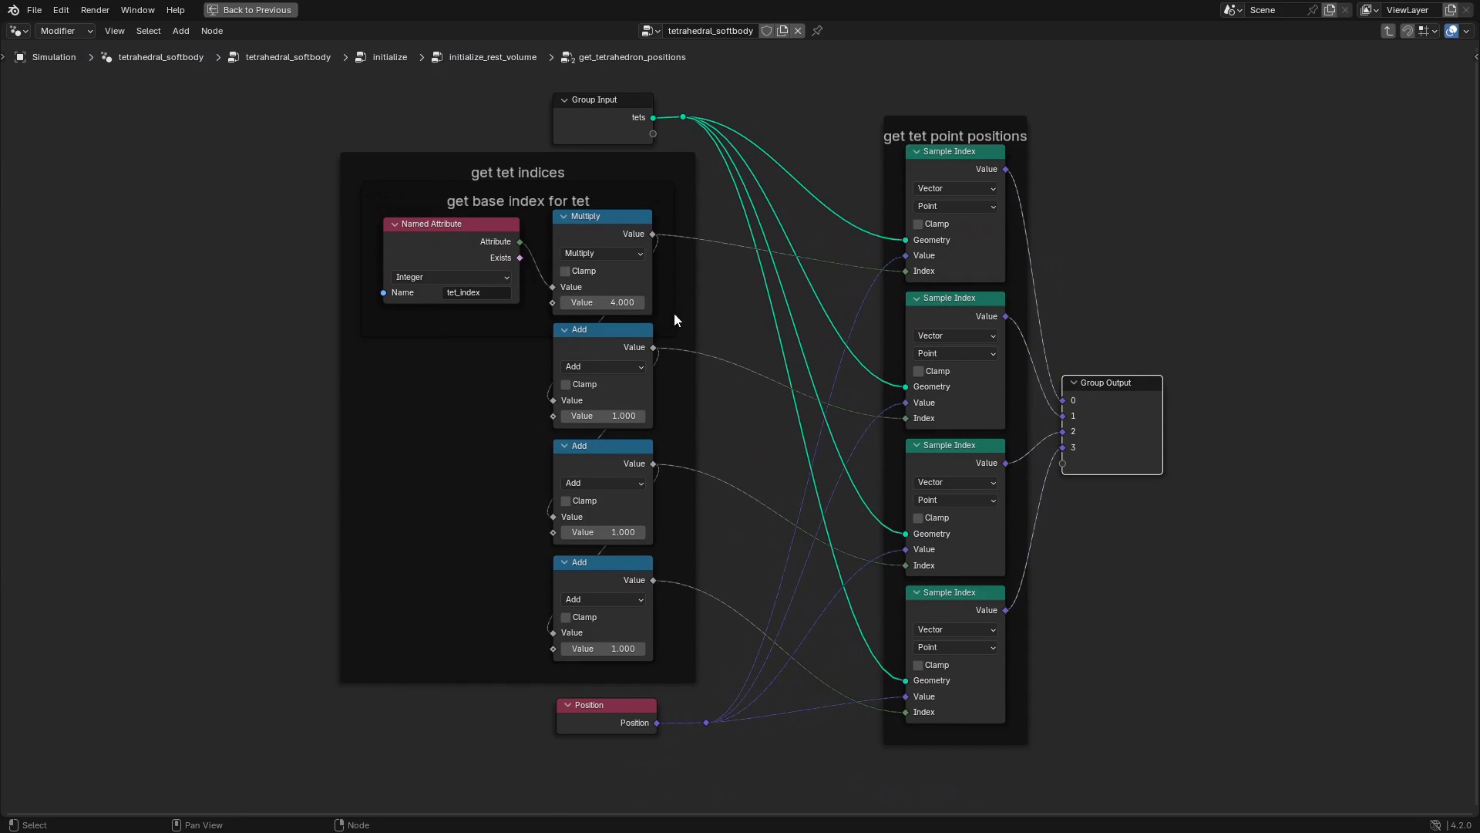
pyautogui.click(450, 232)
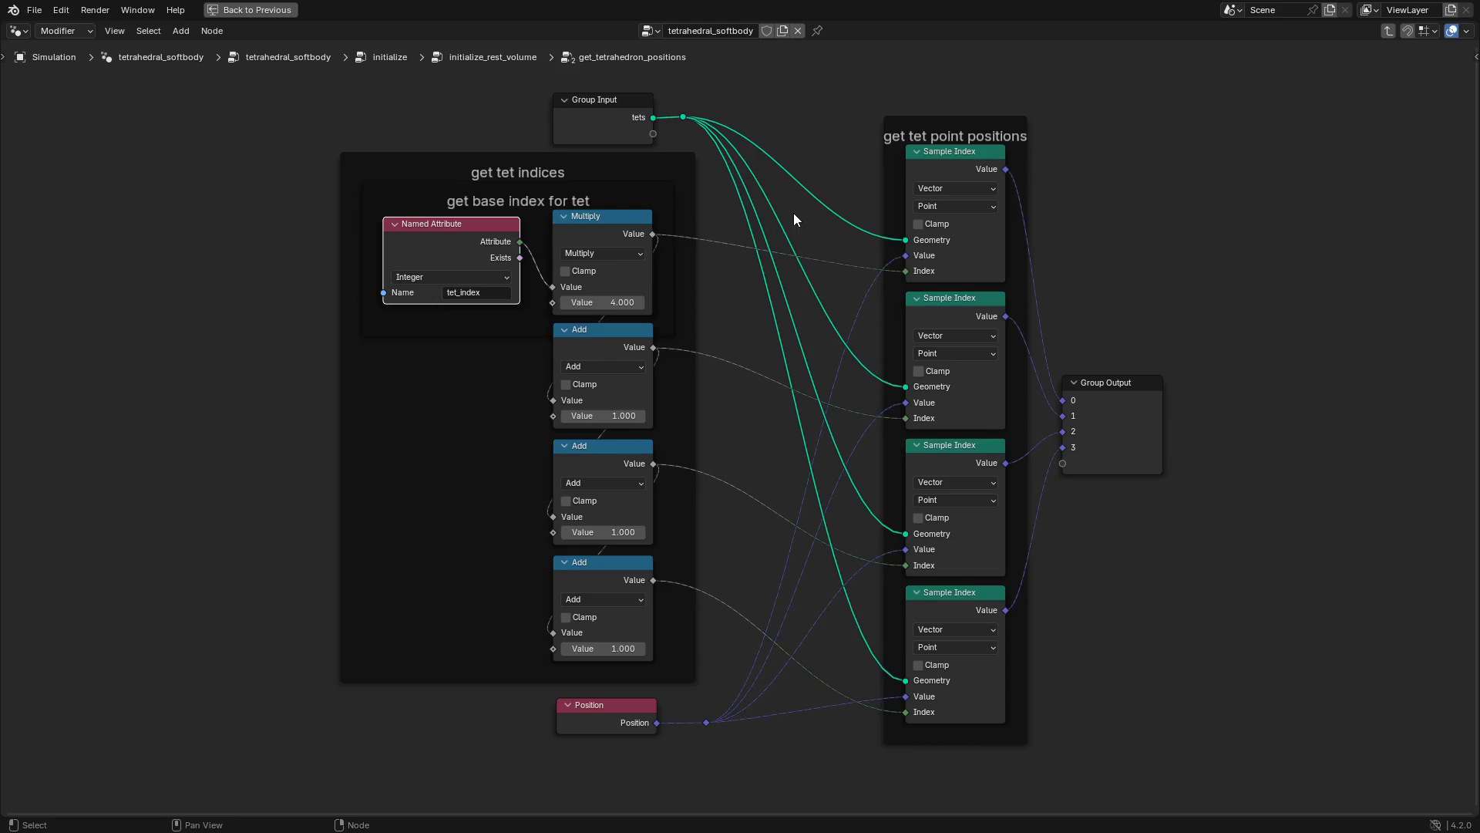
# Examine the Multiply node and the three Add nodes that compute the four point indices of each tetrahedron.
pyautogui.click(600, 229)
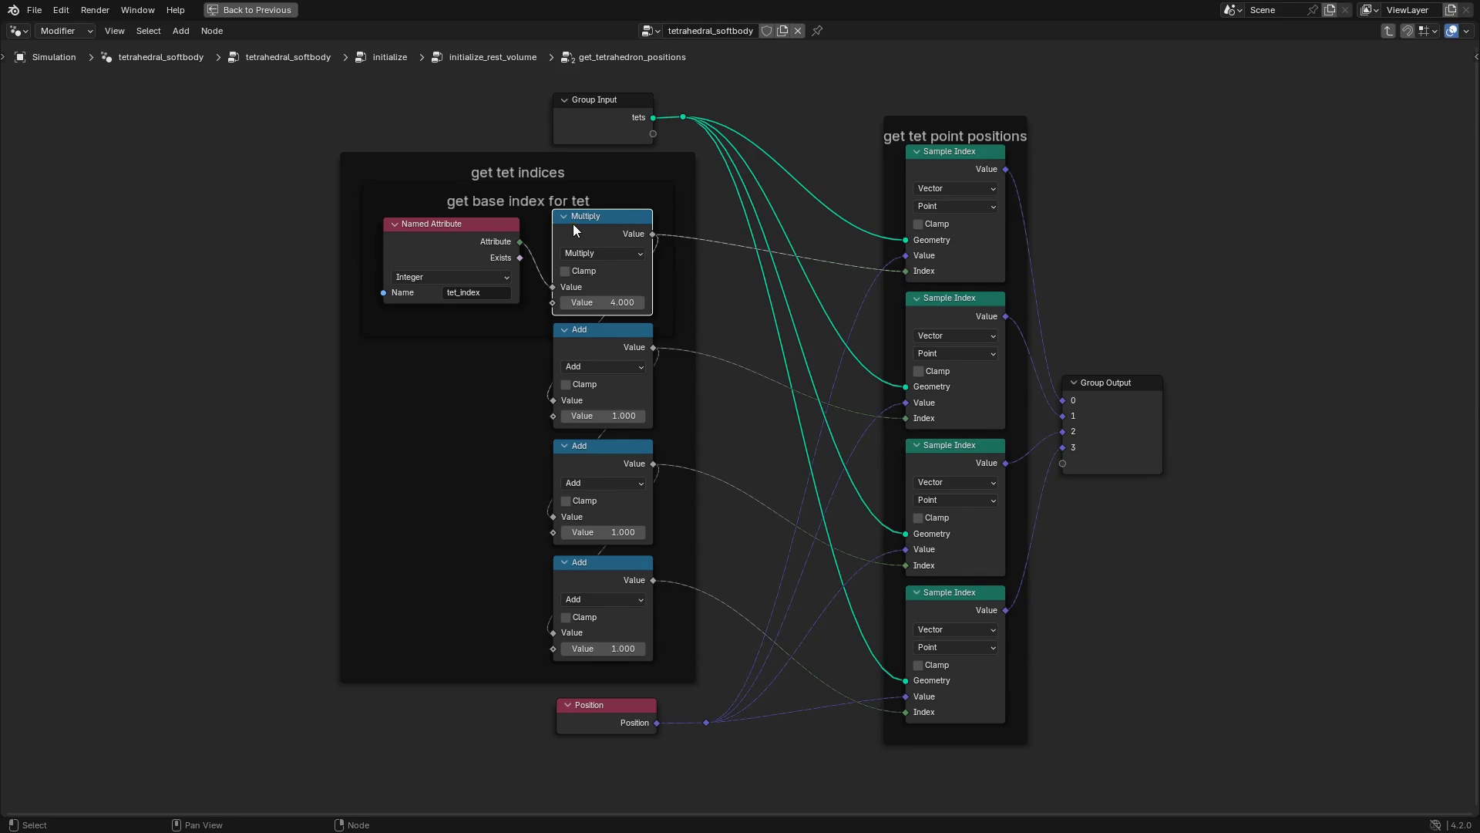
pyautogui.click(601, 346)
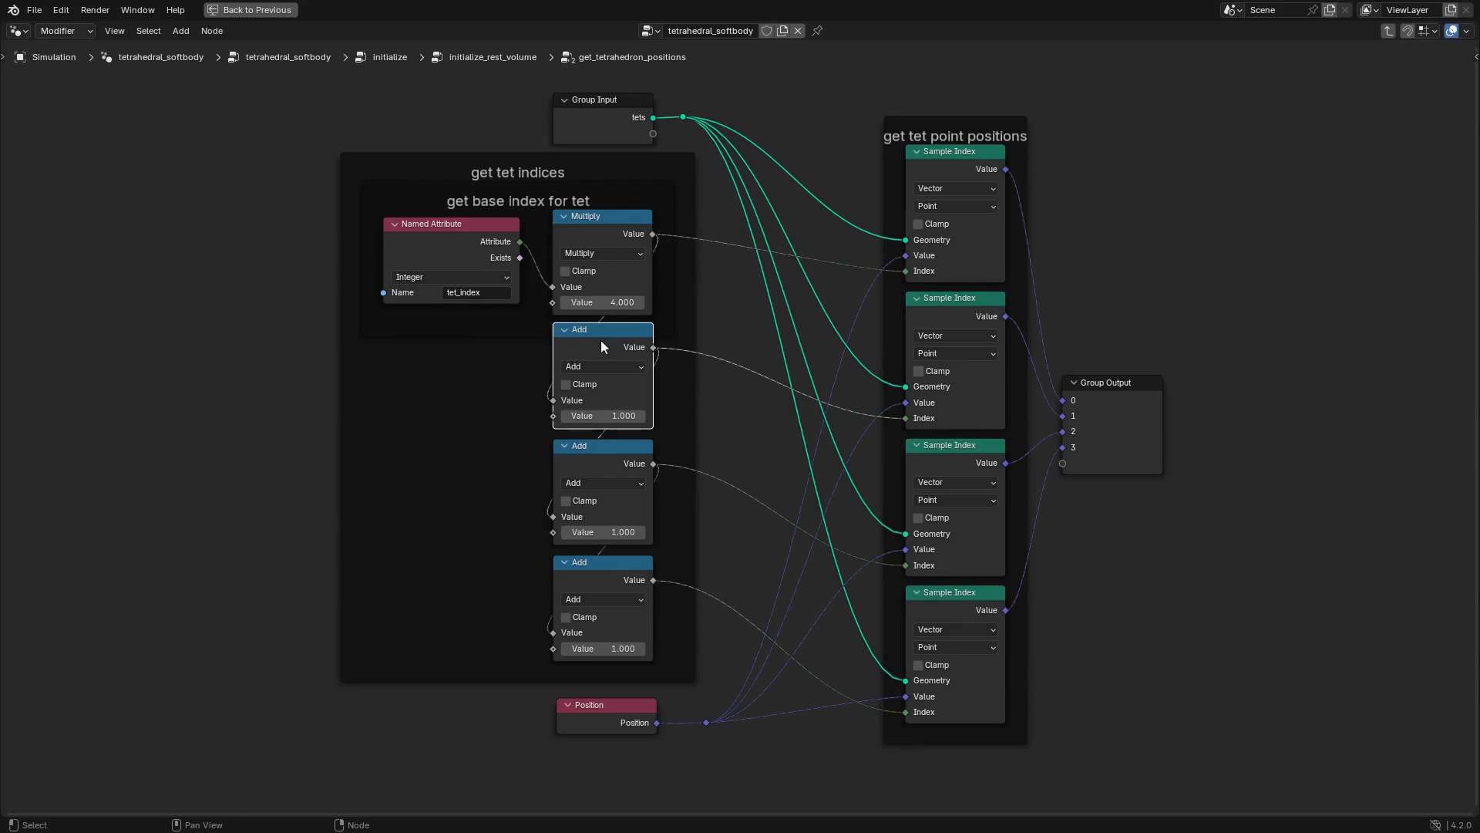
pyautogui.click(609, 463)
pyautogui.click(598, 572)
pyautogui.click(500, 507)
pyautogui.click(601, 215)
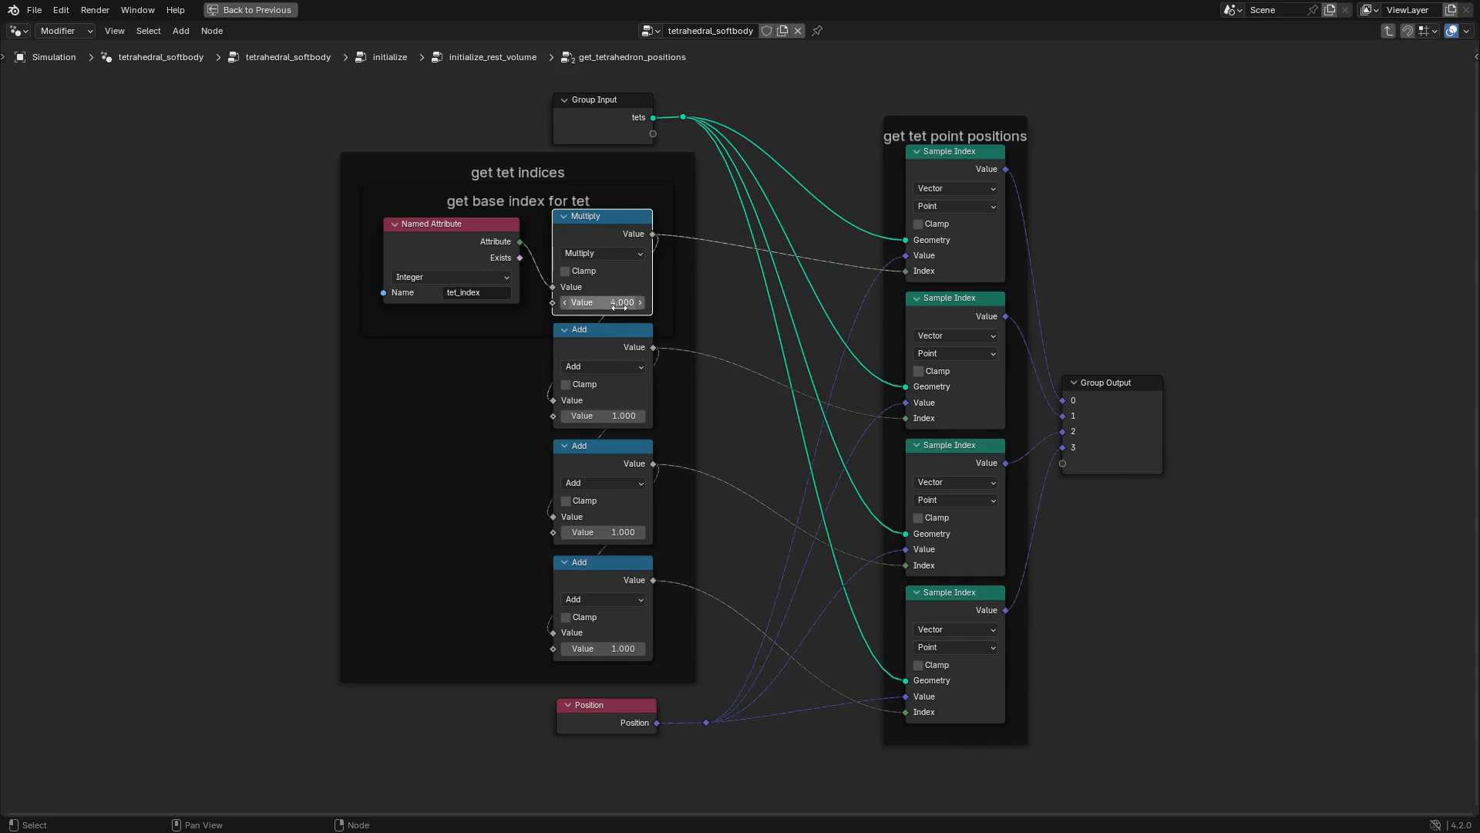
# Examine the four Sample Index nodes and the Group Output that supply the tet point positions, and return to initialize_rest_volume.
pyautogui.click(937, 161)
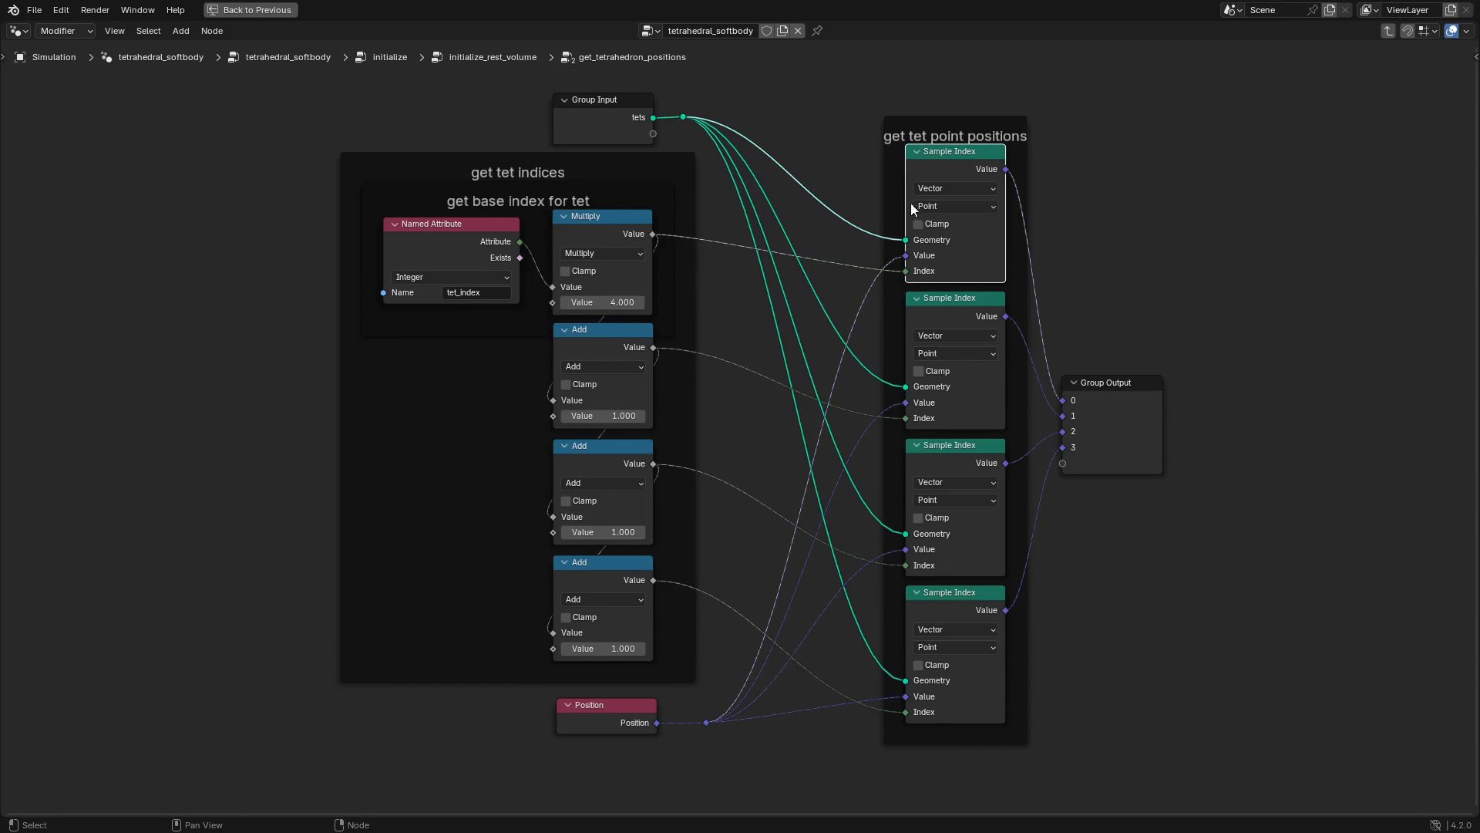
pyautogui.click(929, 304)
pyautogui.click(950, 451)
pyautogui.click(953, 592)
pyautogui.click(1123, 437)
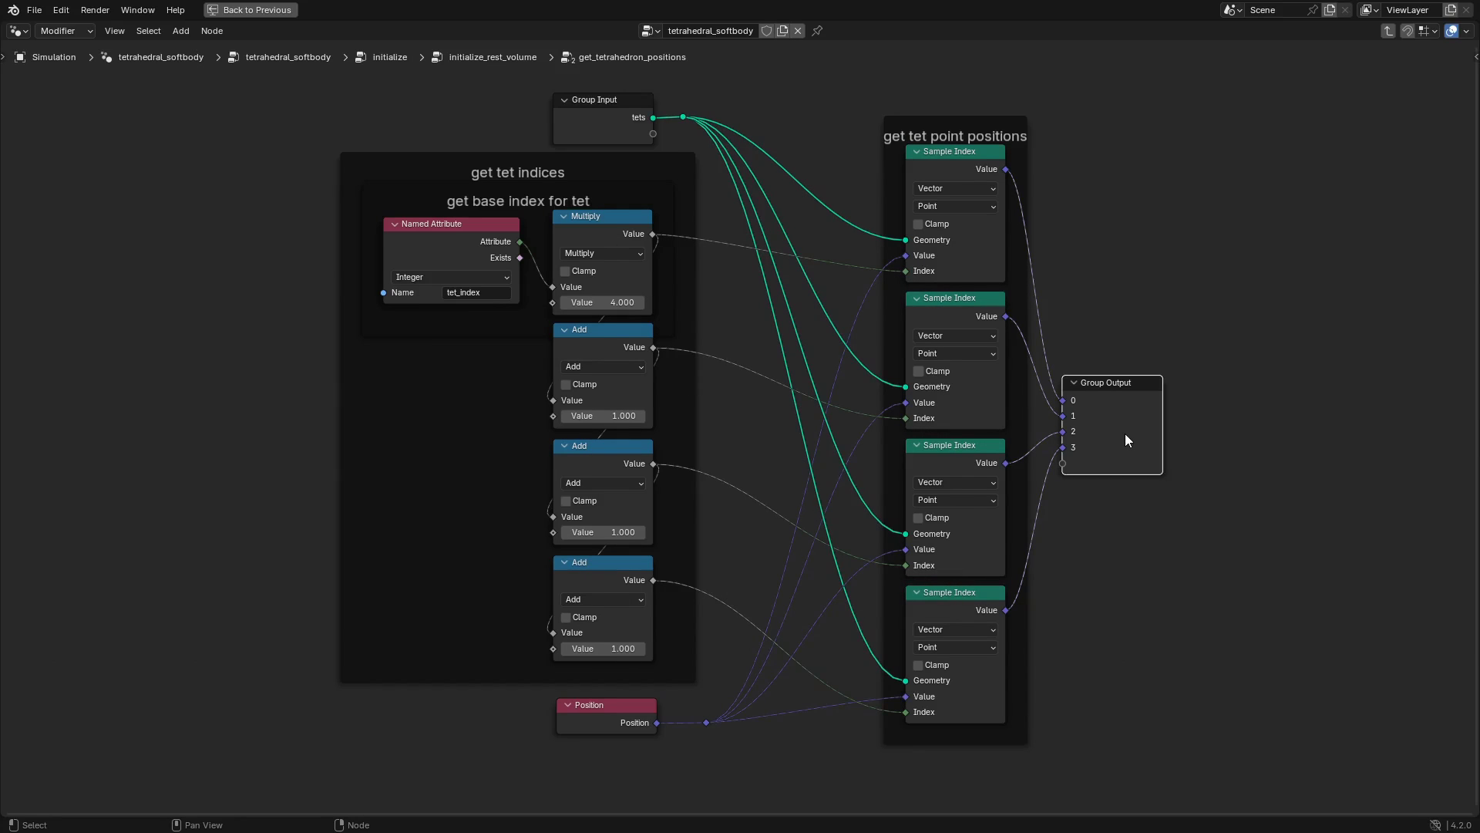
pyautogui.press('Tab')
# Open the get_tetrahedron_volume group and label the Subtract node that feeds the Dot Product as C.
pyautogui.click(760, 414)
pyautogui.press('Tab')
pyautogui.click(428, 512)
pyautogui.press('n')
pyautogui.click(1470, 101)
pyautogui.click(1405, 94)
pyautogui.write('C')
pyautogui.press('Return')
# Label the two Subtract nodes feeding the Cross Product: B for the lower one and A for the upper one.
pyautogui.click(363, 384)
pyautogui.click(1374, 93)
pyautogui.write('B')
pyautogui.press('Return')
pyautogui.click(420, 270)
pyautogui.click(1408, 95)
pyautogui.write('A')
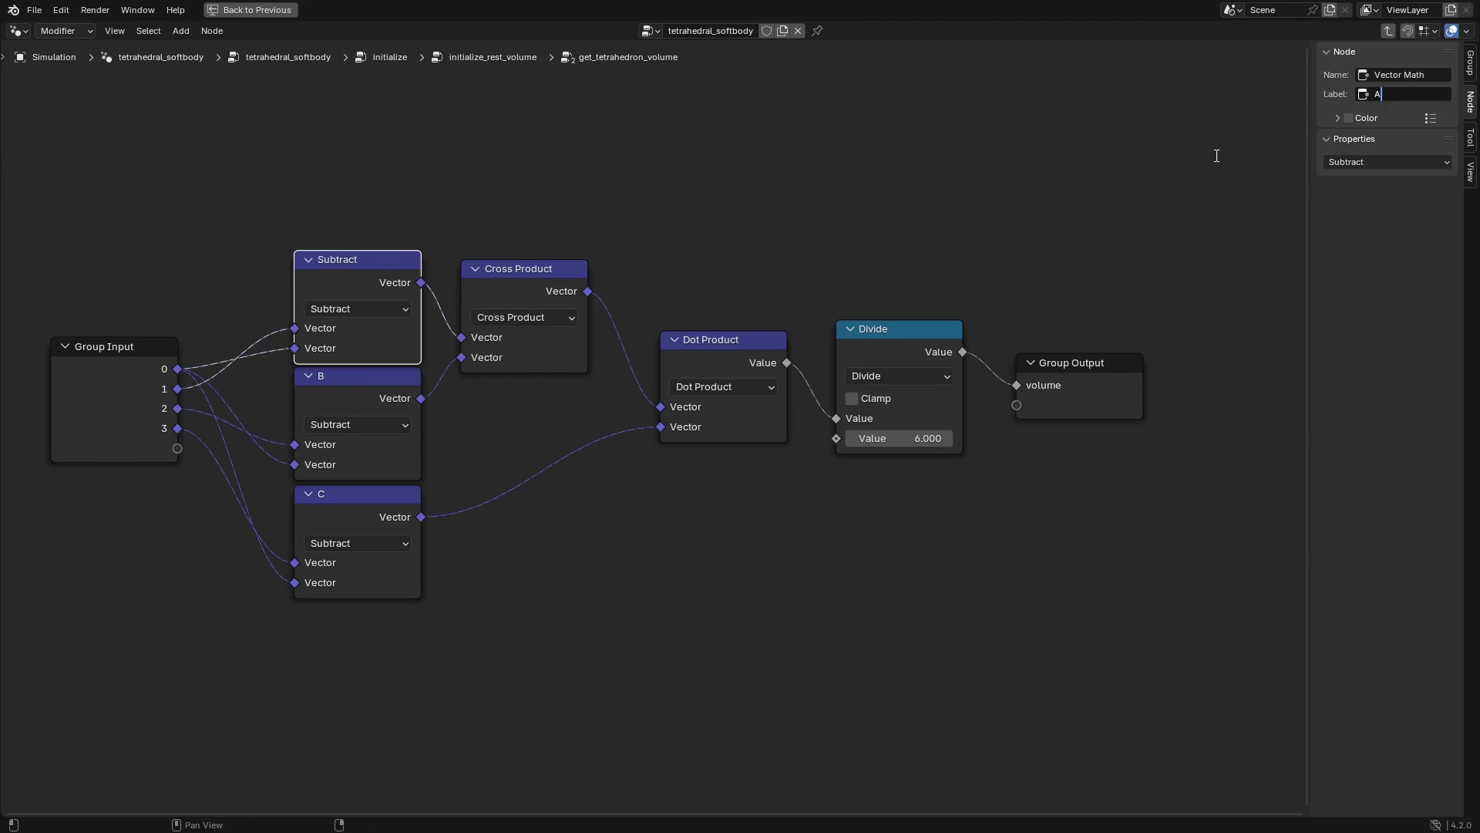
pyautogui.press('Return')
# Examine which point inputs feed the labelled Subtract nodes C, A and B, and return to initialize_rest_volume.
pyautogui.click(369, 531)
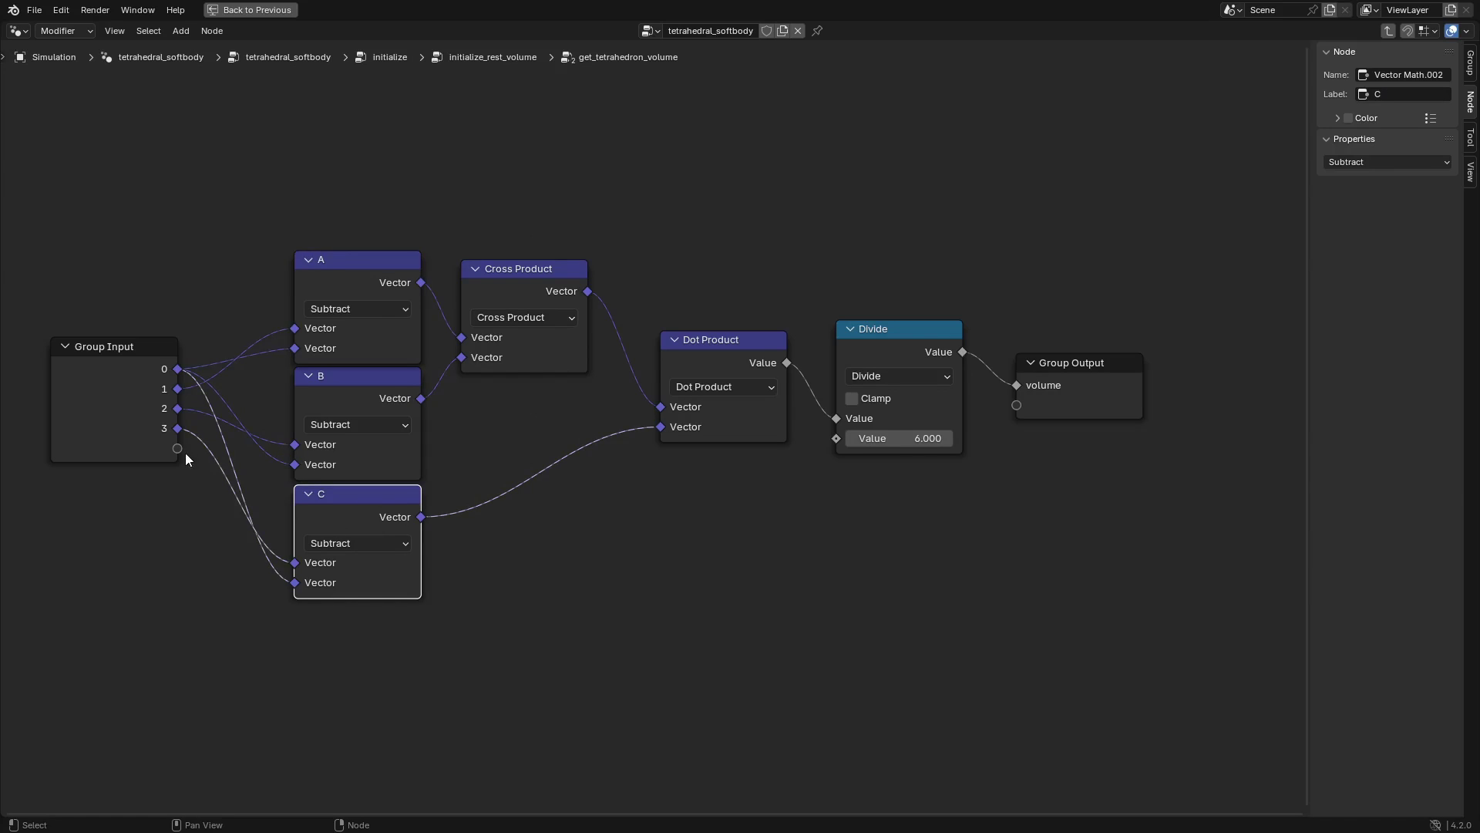
pyautogui.click(347, 275)
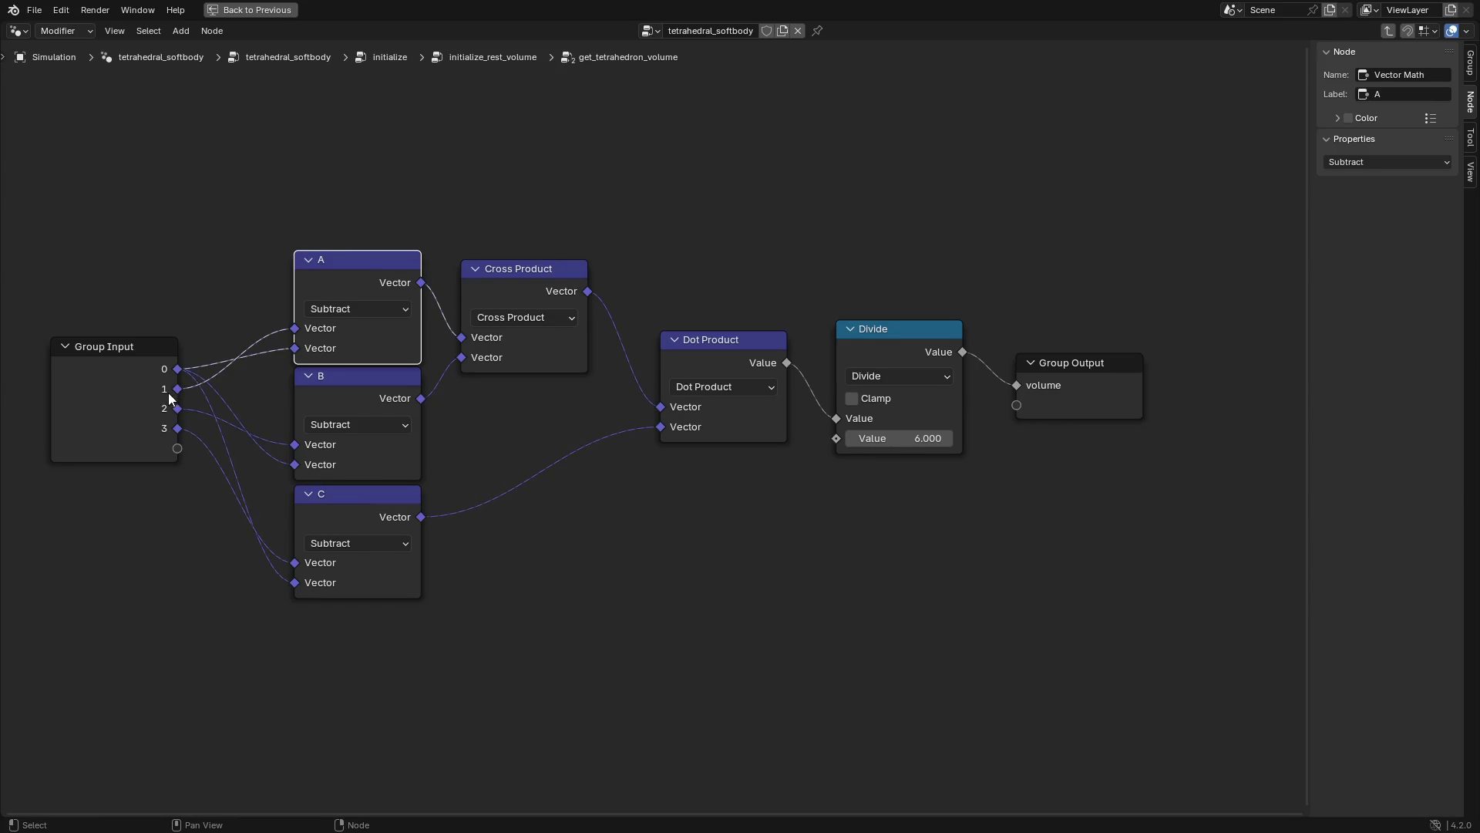
pyautogui.click(356, 387)
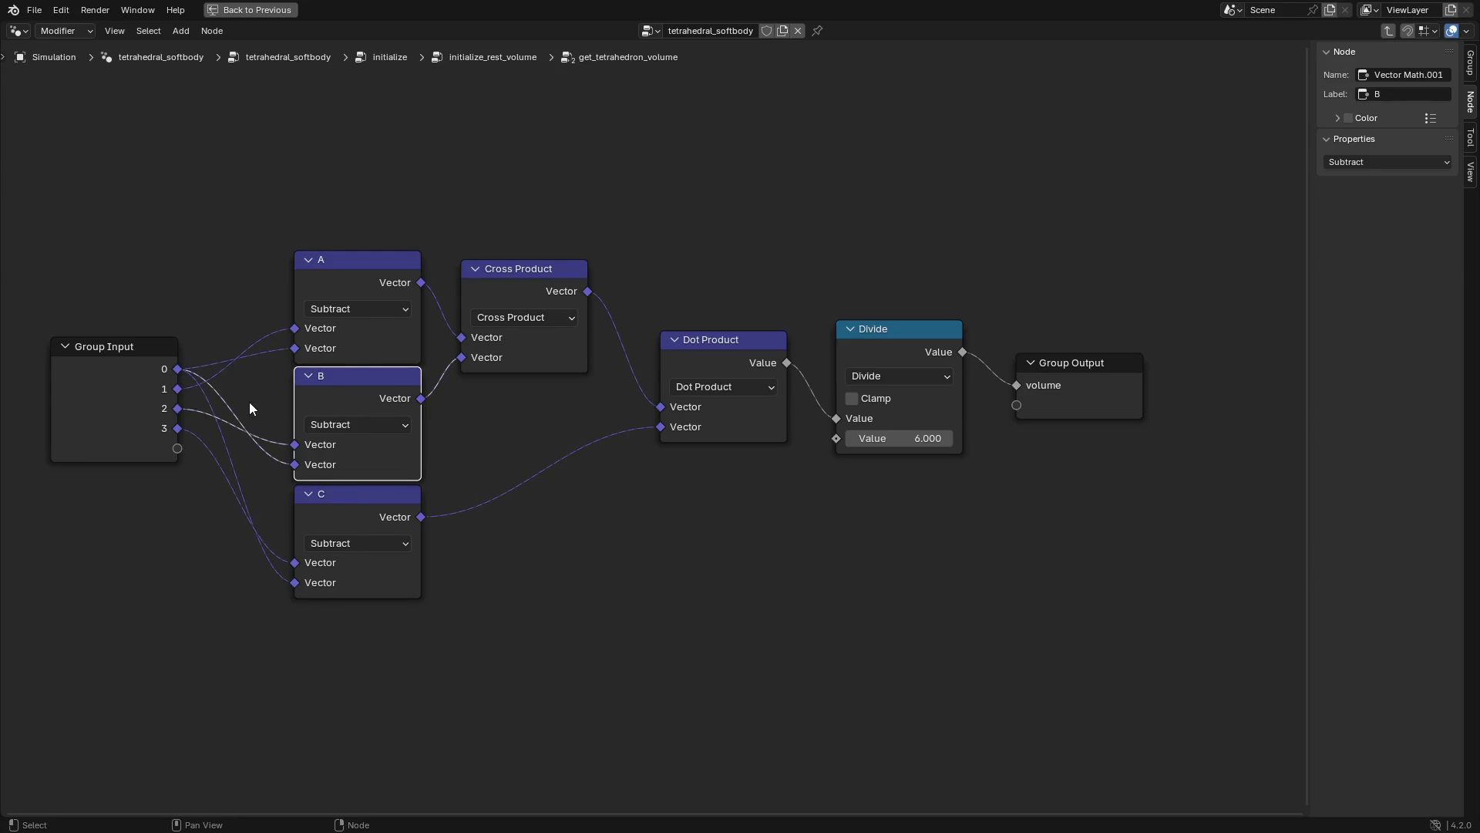
pyautogui.click(573, 503)
pyautogui.press('Tab')
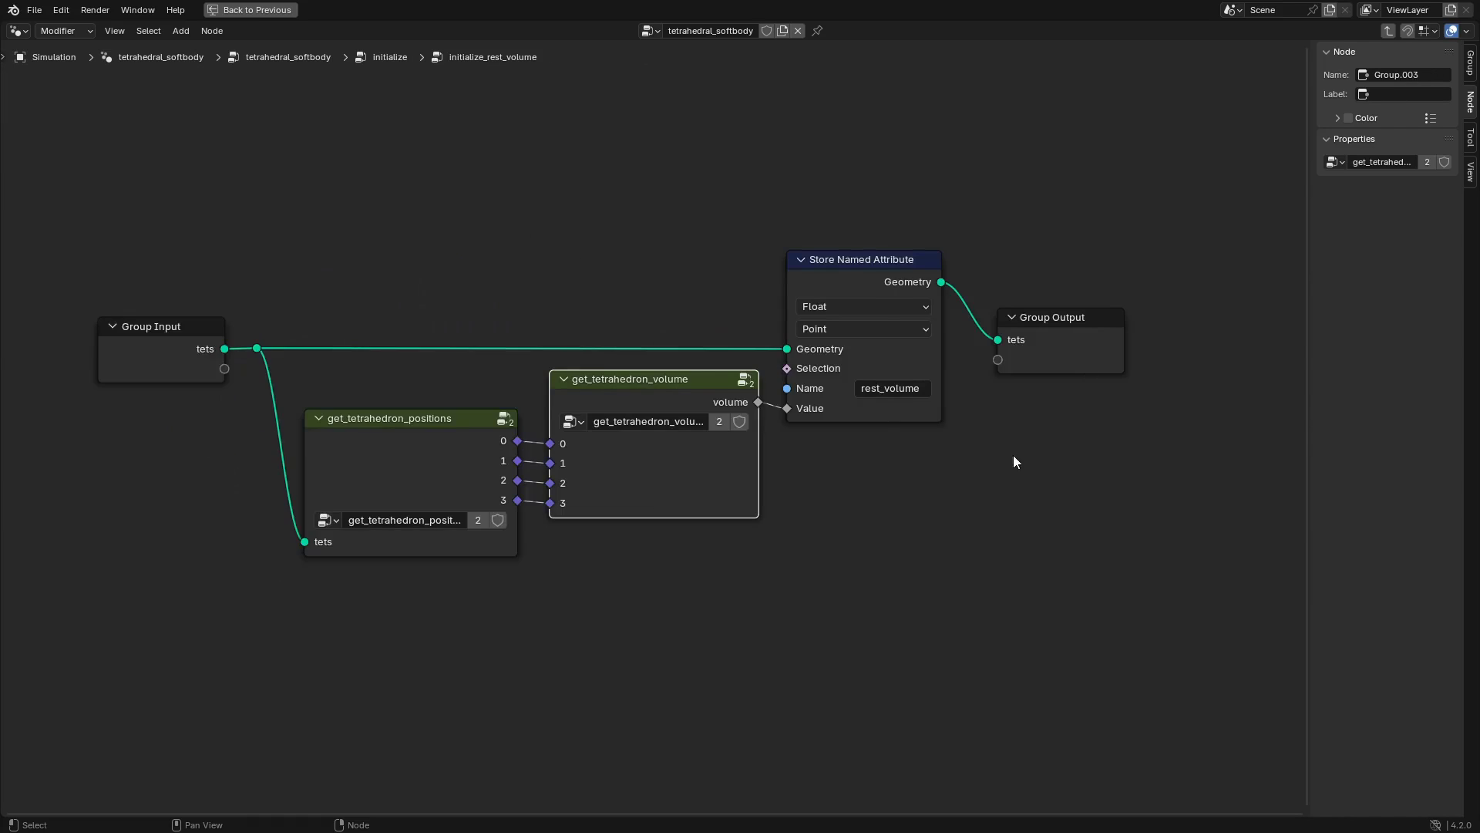
# Return to initialize, open the get_edge_neighbors group, hide the sidebar and view the whole node layout.
pyautogui.press('Tab')
pyautogui.click(895, 385)
pyautogui.press('Tab')
pyautogui.scroll(-6, 895, 385)
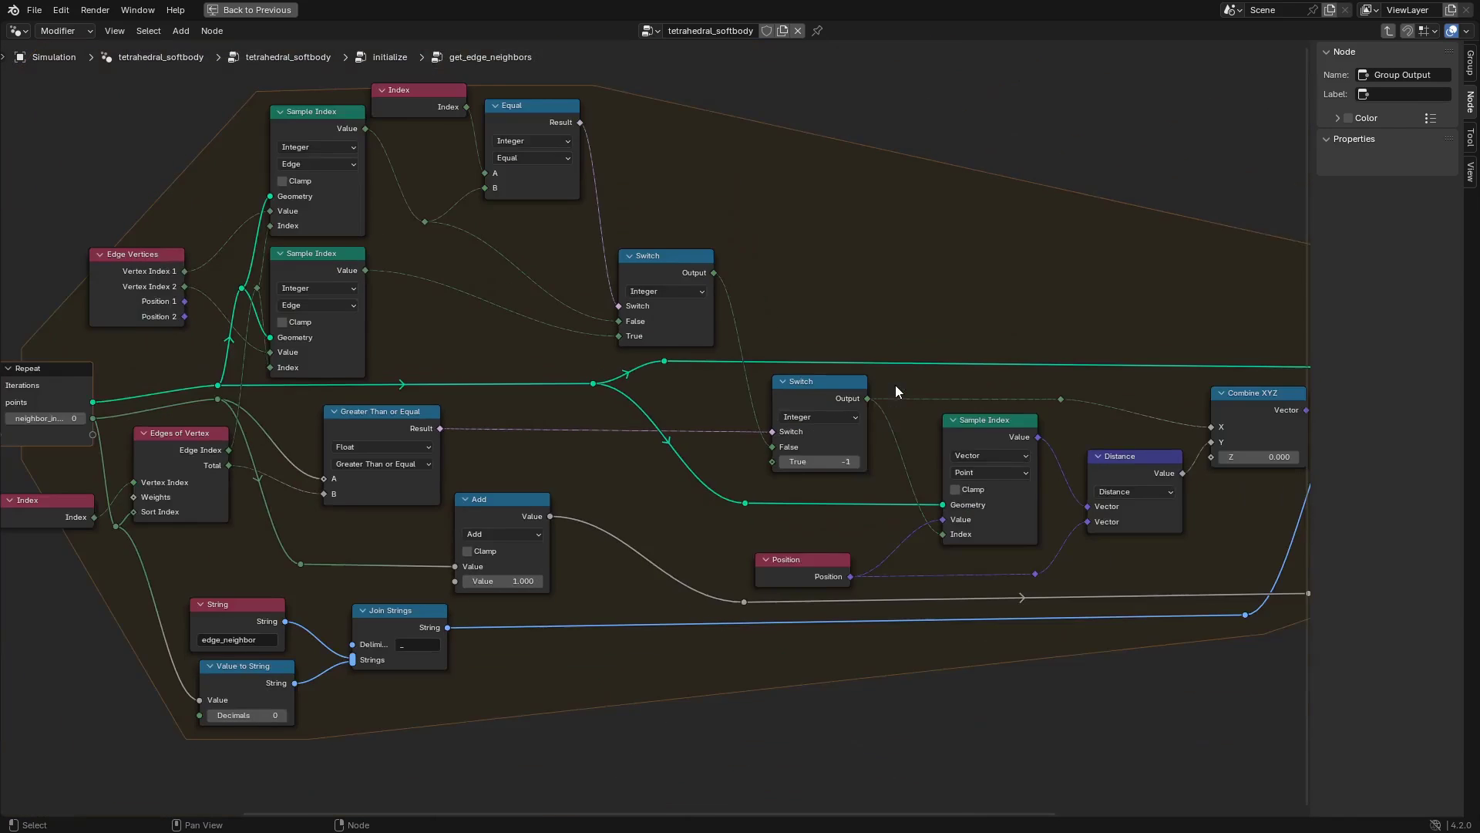
pyautogui.moveTo(788, 392); pyautogui.dragTo(772, 378, button='middle')
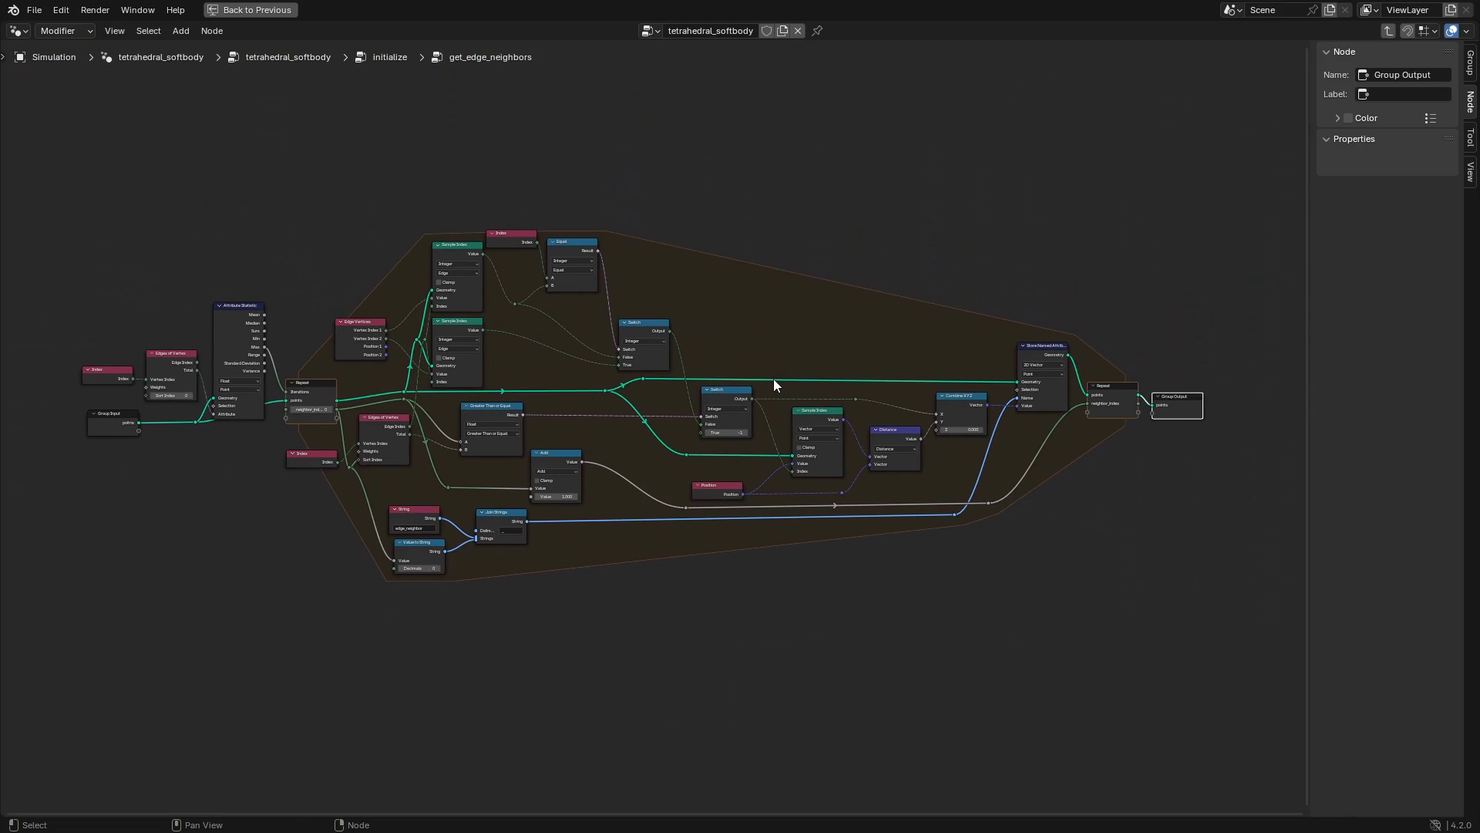
pyautogui.press('n')
pyautogui.scroll(4, 774, 378)
pyautogui.moveTo(677, 376); pyautogui.dragTo(753, 392, button='middle')
pyautogui.scroll(-1, 754, 401)
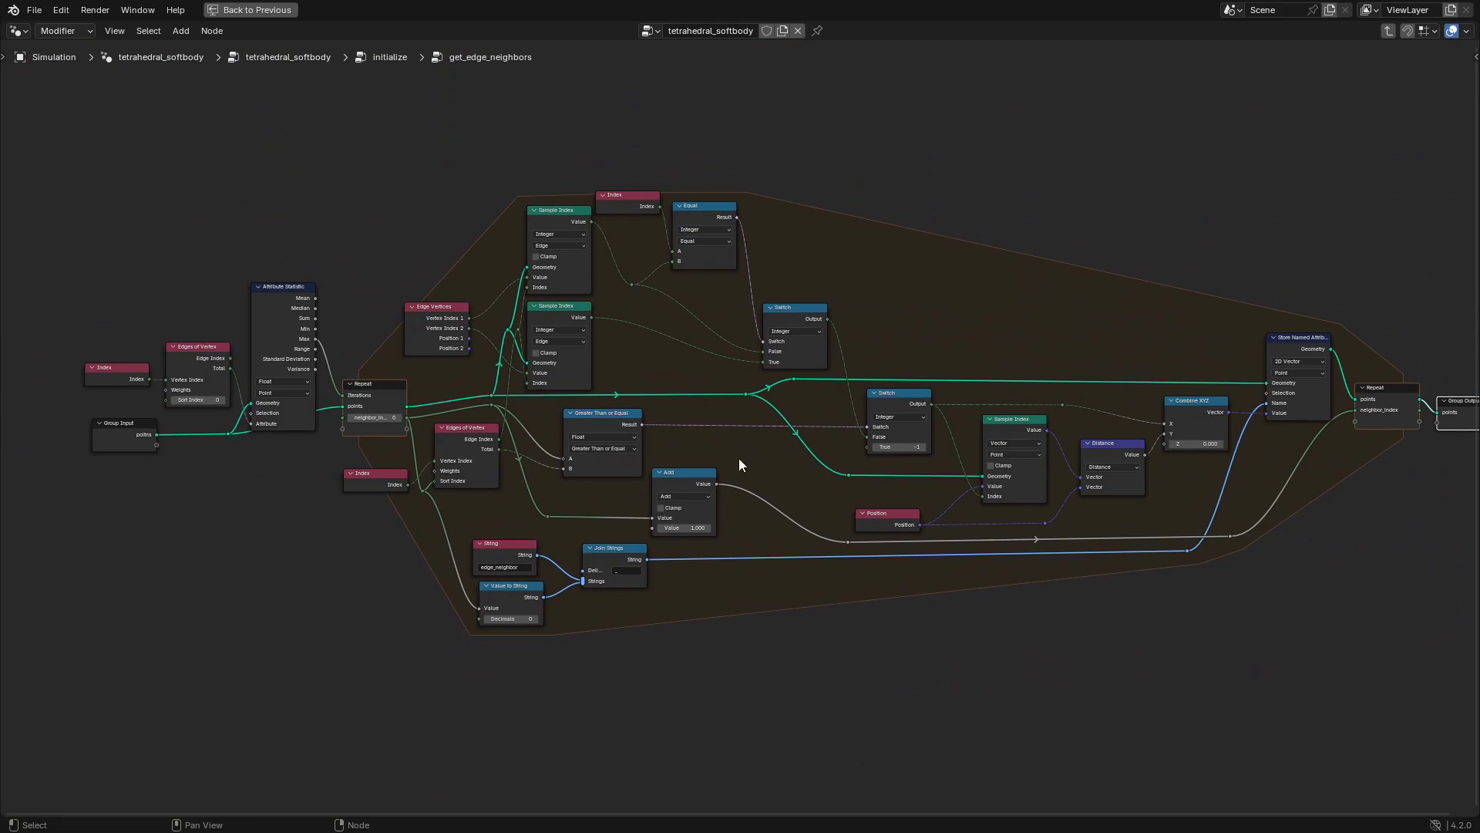
# Examine the Repeat input node and the Attribute Statistic and Edges of Vertex nodes that set its iterations.
pyautogui.click(385, 389)
pyautogui.moveTo(362, 366); pyautogui.dragTo(601, 379, button='middle')
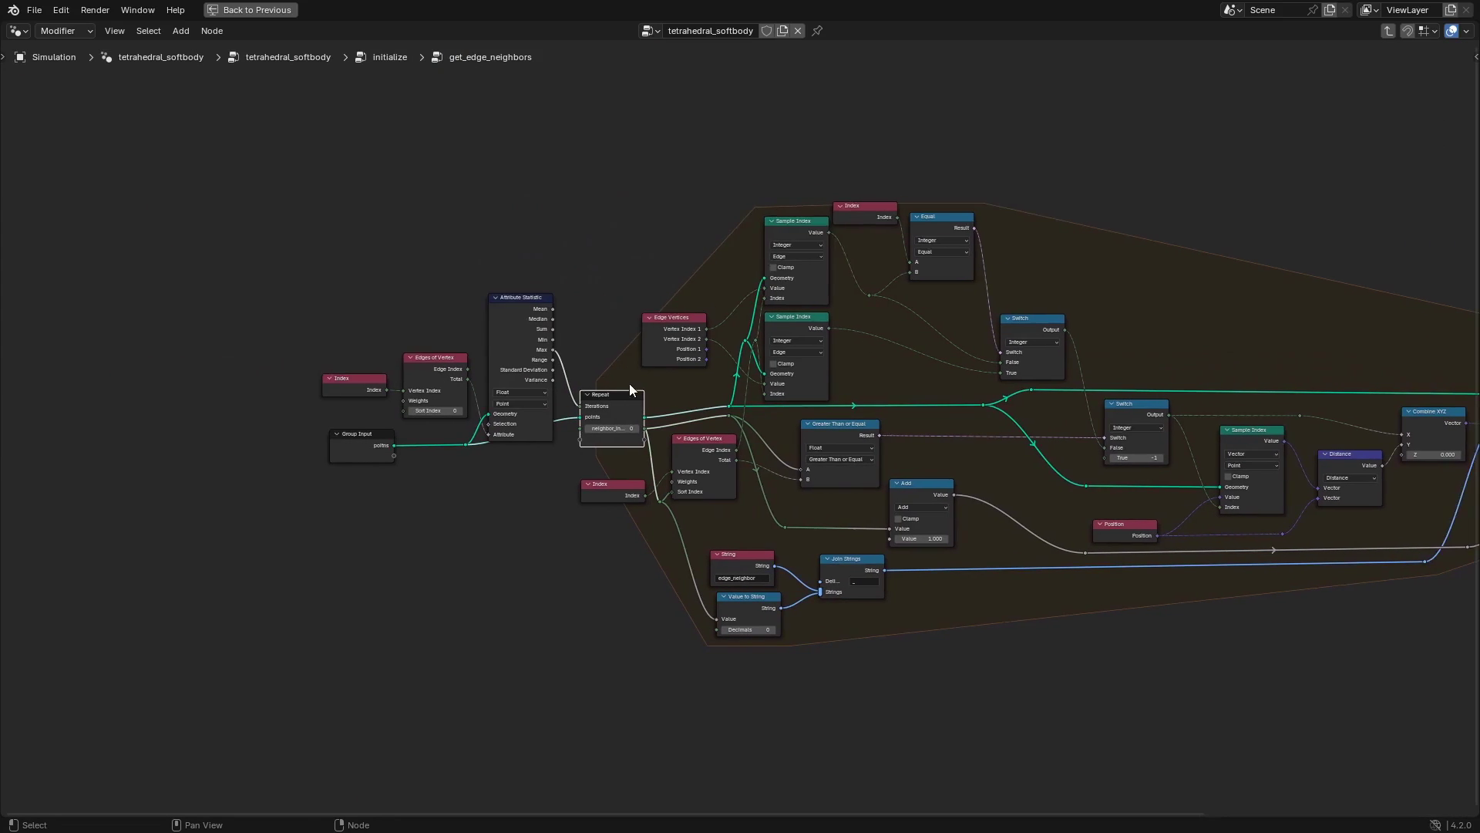
pyautogui.scroll(2, 374, 303)
pyautogui.click(375, 303)
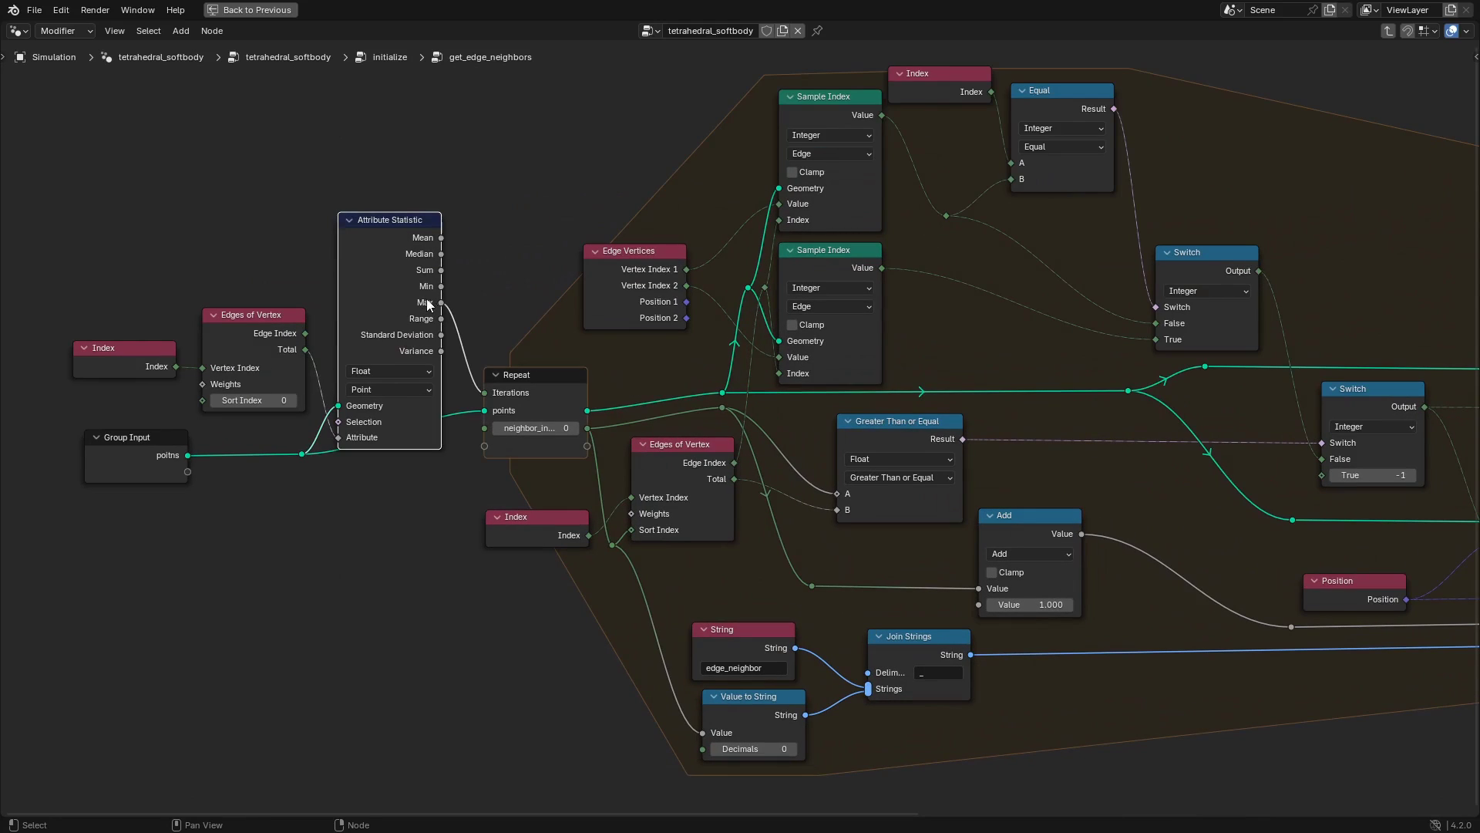
pyautogui.moveTo(365, 418); pyautogui.dragTo(577, 401, button='middle')
pyautogui.scroll(-1, 567, 424)
pyautogui.scroll(4, 557, 443)
pyautogui.click(378, 288)
pyautogui.click(273, 299)
pyautogui.click(260, 418)
# Examine the Store Named Attribute, Combine XYZ and Distance nodes that build the 2D vector stored for each neighbor.
pyautogui.scroll(-1, 671, 521)
pyautogui.moveTo(709, 476); pyautogui.dragTo(142, 386, button='middle')
pyautogui.scroll(-4, 686, 408)
pyautogui.moveTo(793, 404); pyautogui.dragTo(387, 413, button='middle')
pyautogui.click(1152, 239)
pyautogui.click(1017, 339)
pyautogui.scroll(1, 1018, 340)
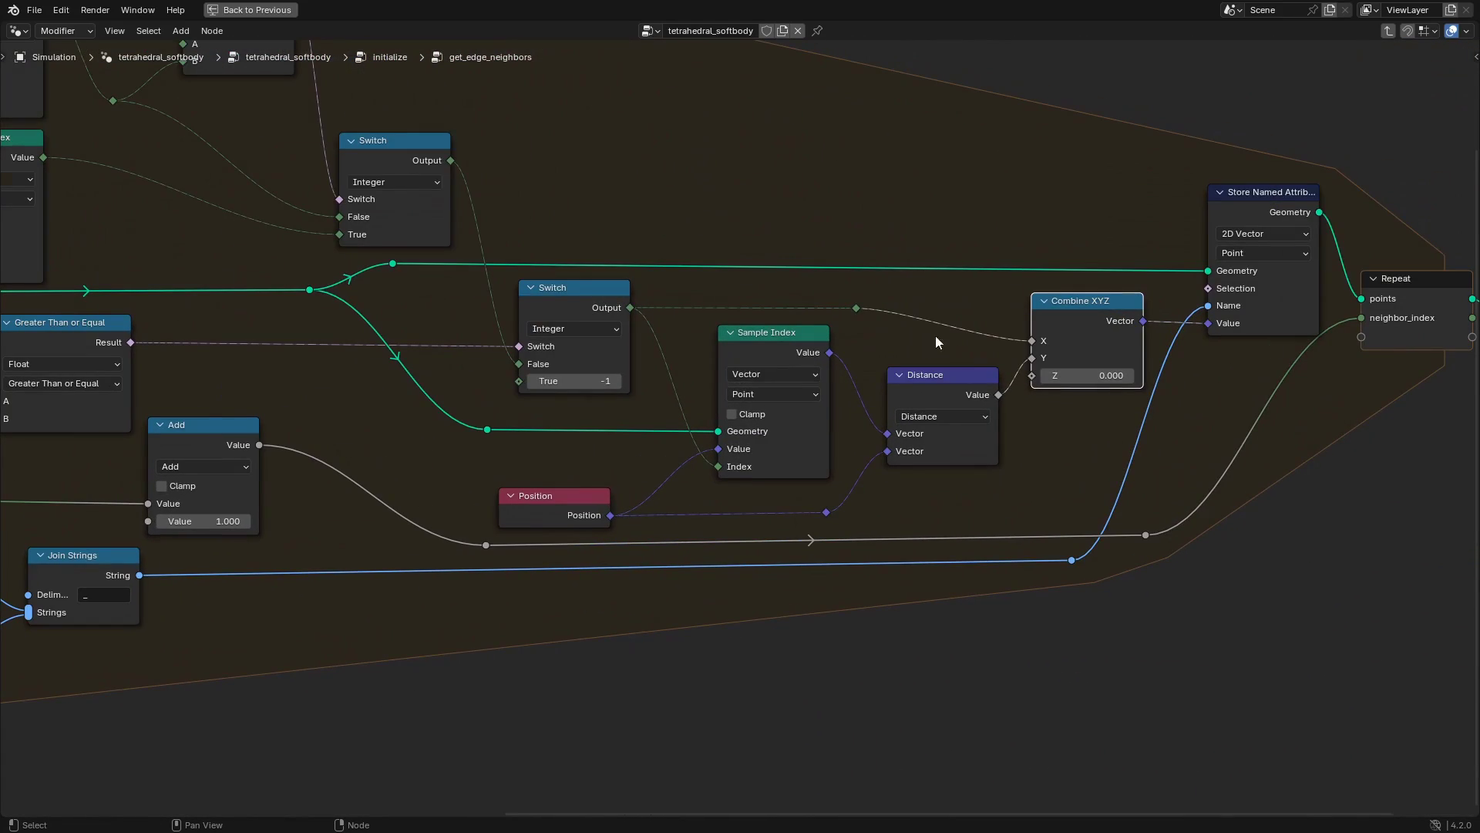
pyautogui.scroll(-1, 766, 310)
pyautogui.moveTo(566, 304); pyautogui.dragTo(741, 280, button='middle')
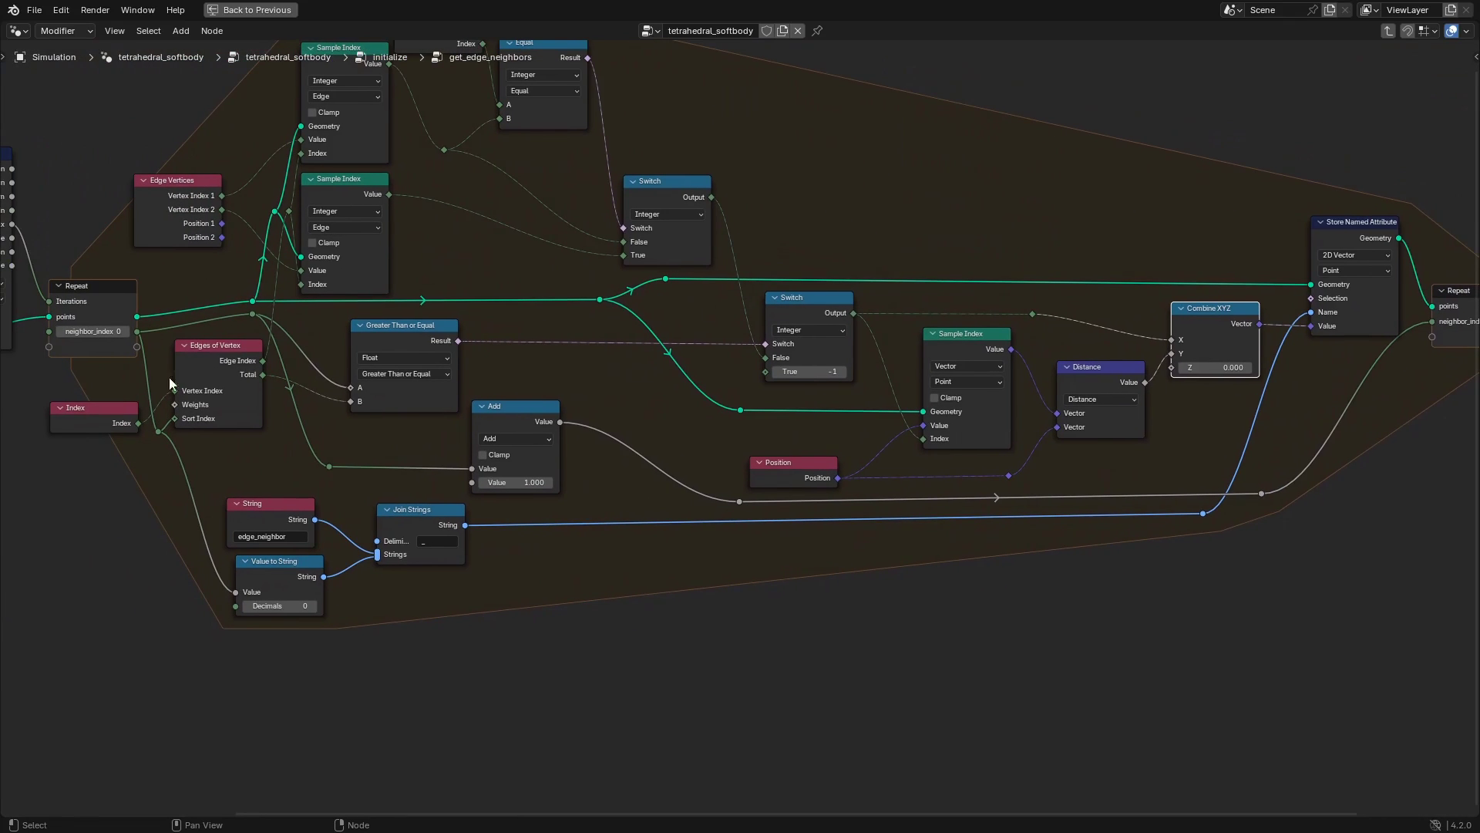
pyautogui.click(1102, 370)
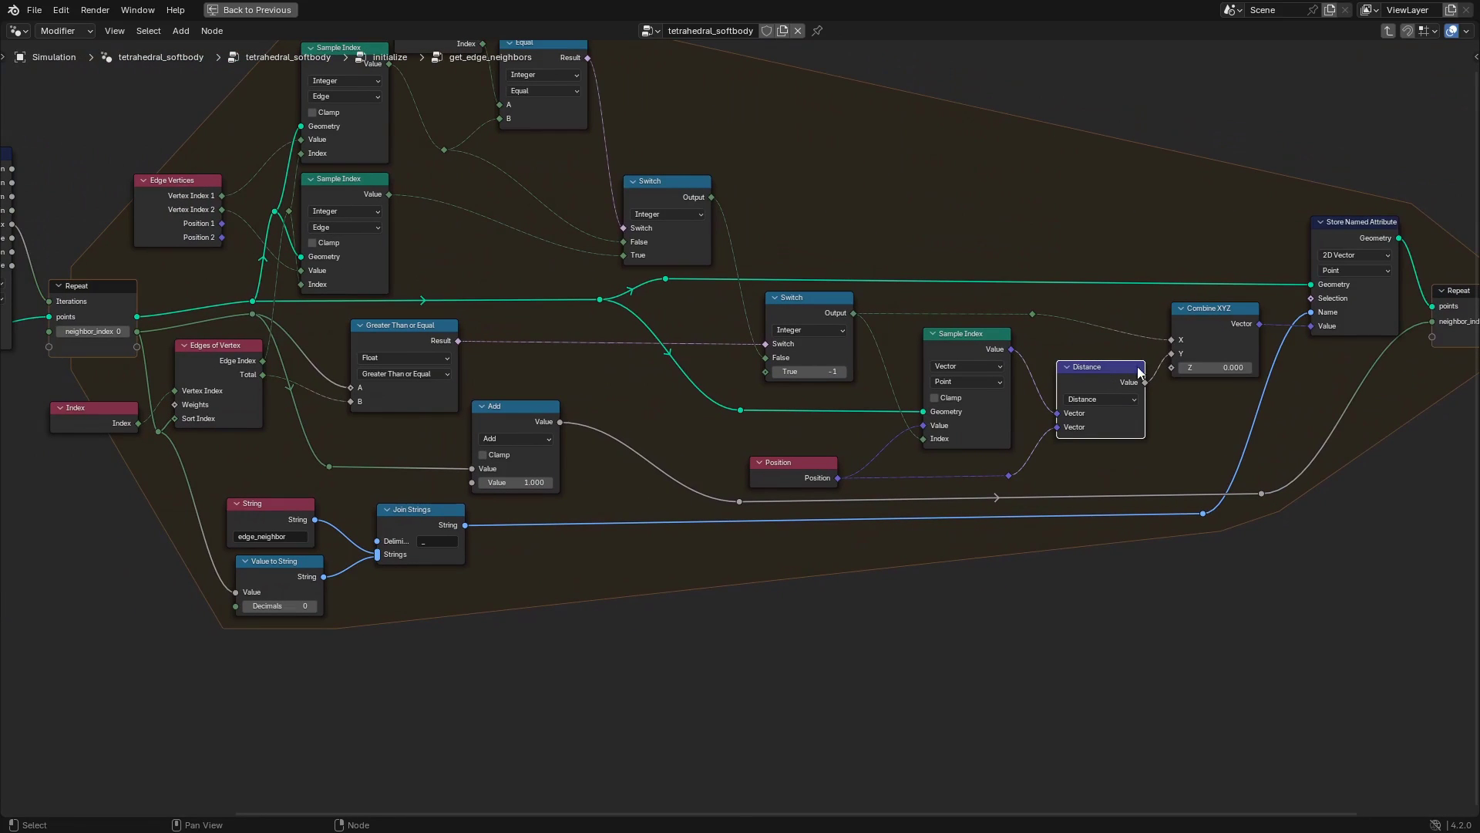
pyautogui.moveTo(646, 388); pyautogui.dragTo(808, 430, button='middle')
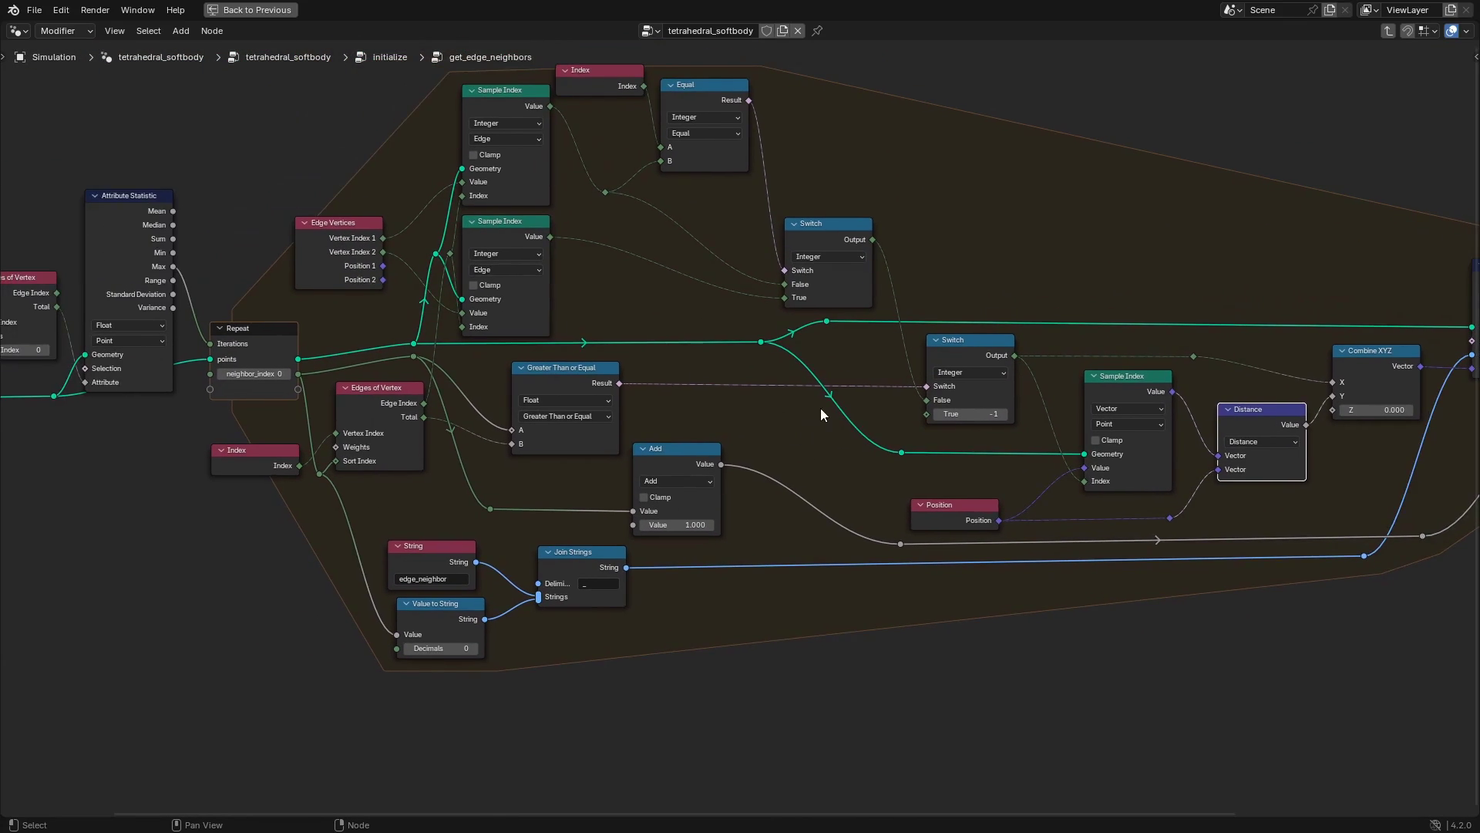
# Examine the edge_neighbor String, Join Strings and Value to String nodes that form the attribute name from the Repeat's neighbor_index.
pyautogui.click(429, 552)
pyautogui.moveTo(431, 562); pyautogui.dragTo(725, 390, button='middle')
pyautogui.scroll(2, 752, 437)
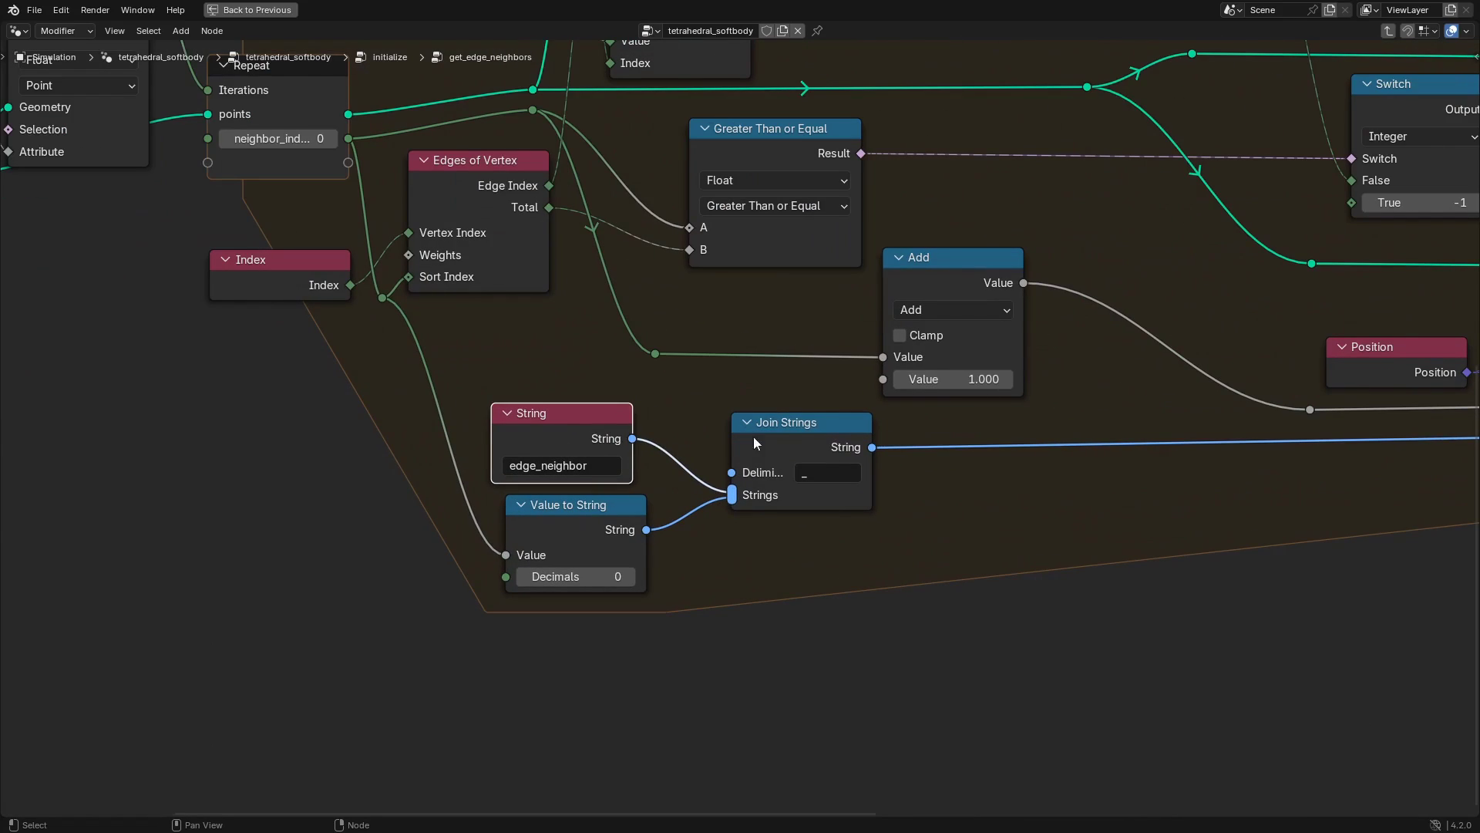
pyautogui.click(789, 437)
pyautogui.click(582, 527)
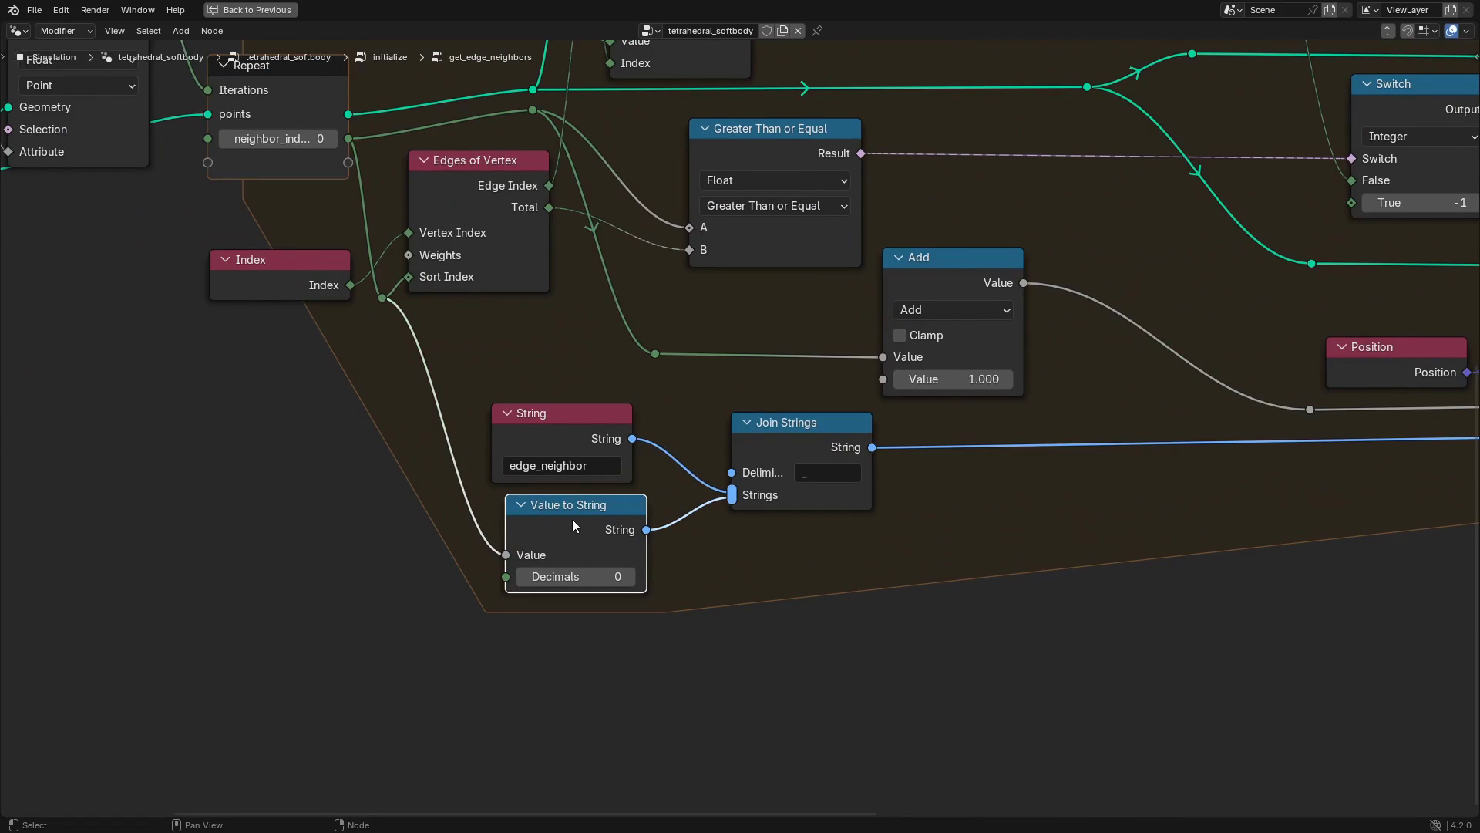
pyautogui.scroll(-1, 563, 523)
pyautogui.moveTo(560, 524); pyautogui.dragTo(725, 554, button='middle')
pyautogui.click(488, 160)
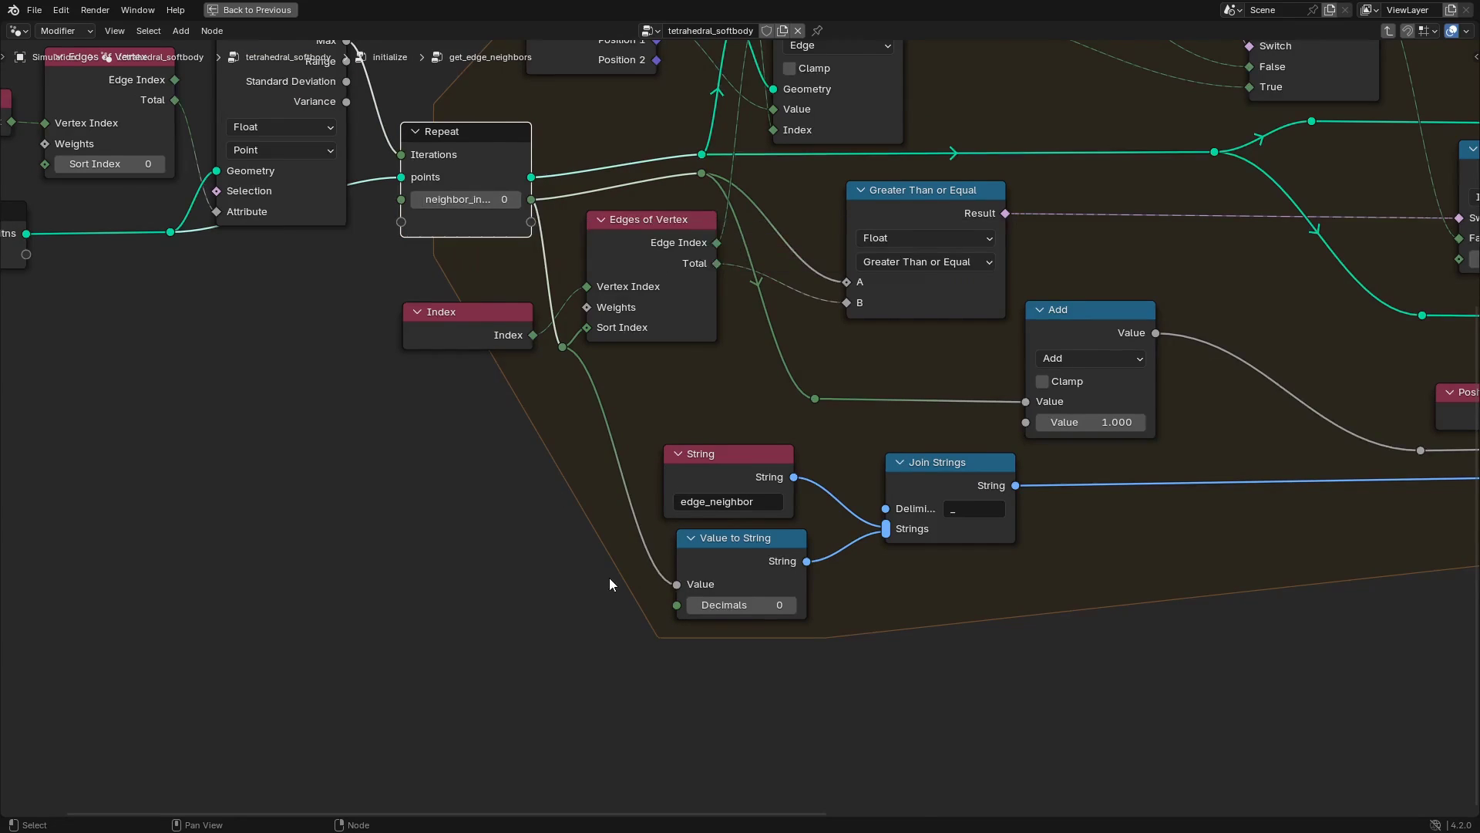
# Examine how Greater Than or Equal compares neighbor_index with the Edges of Vertex total and drives the Switch with true value -1.
pyautogui.scroll(-5, 735, 419)
pyautogui.moveTo(985, 350); pyautogui.dragTo(655, 413, button='middle')
pyautogui.click(527, 337)
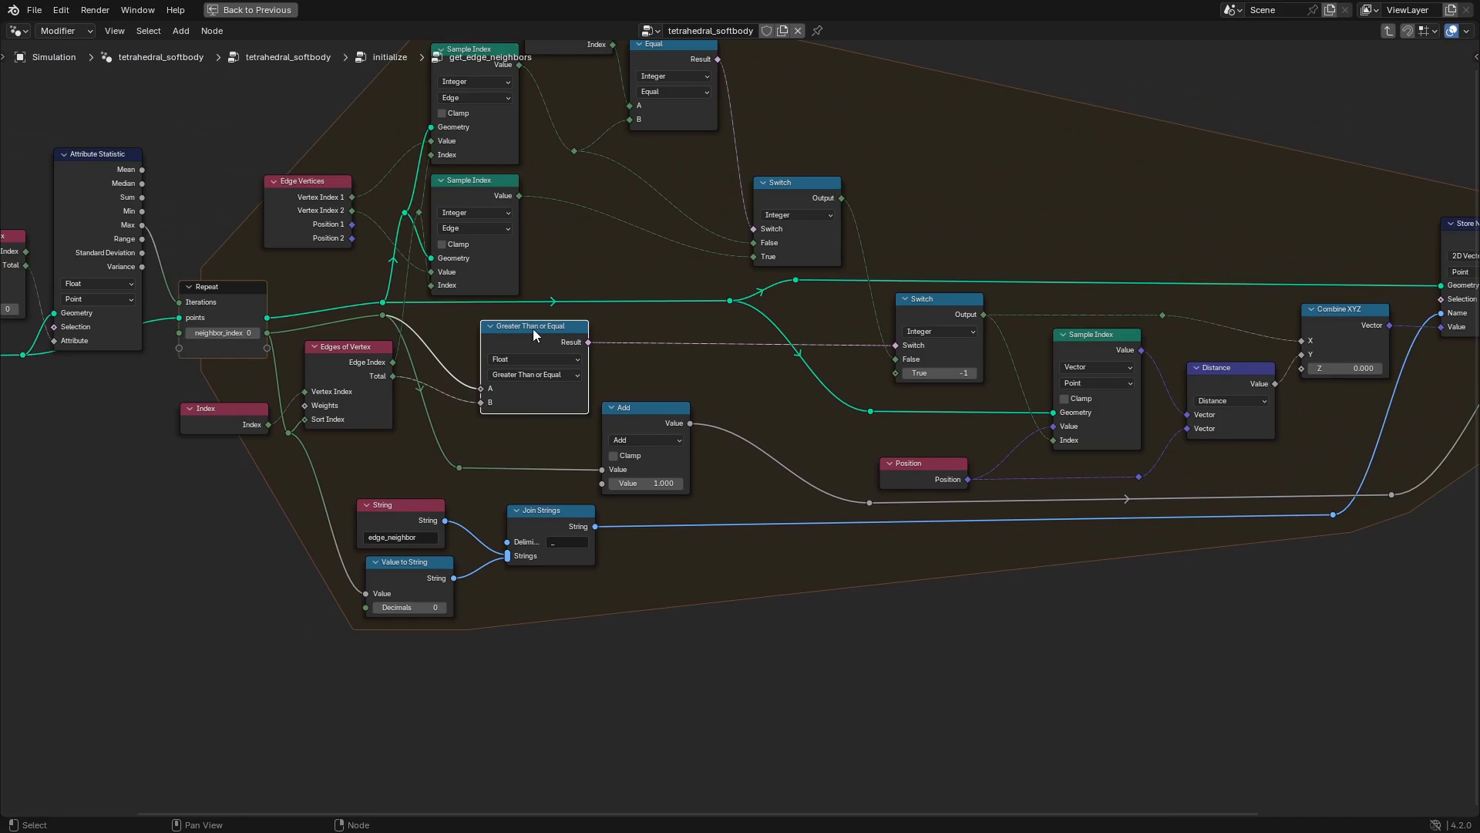
pyautogui.click(364, 363)
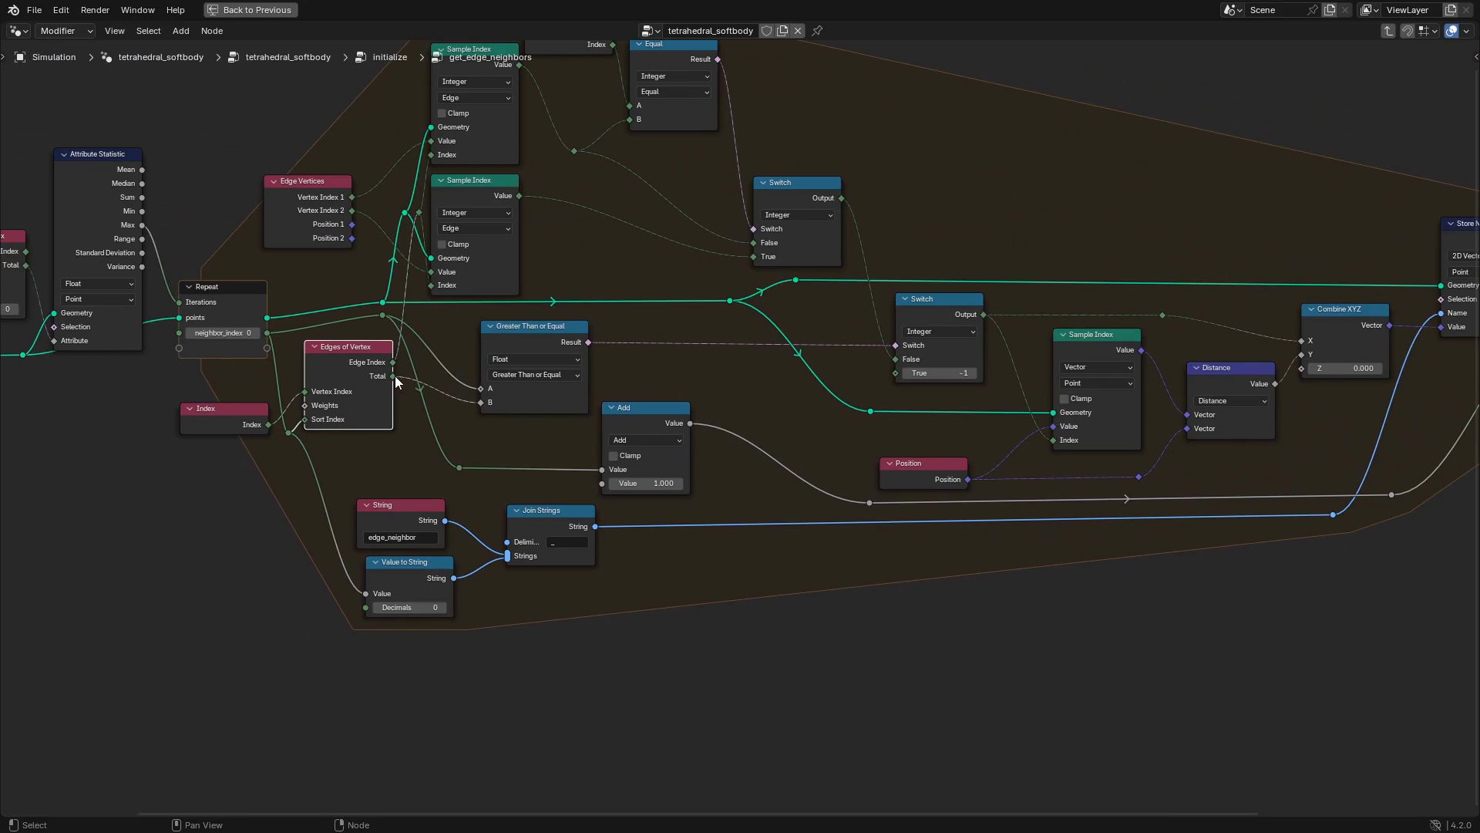
pyautogui.click(492, 334)
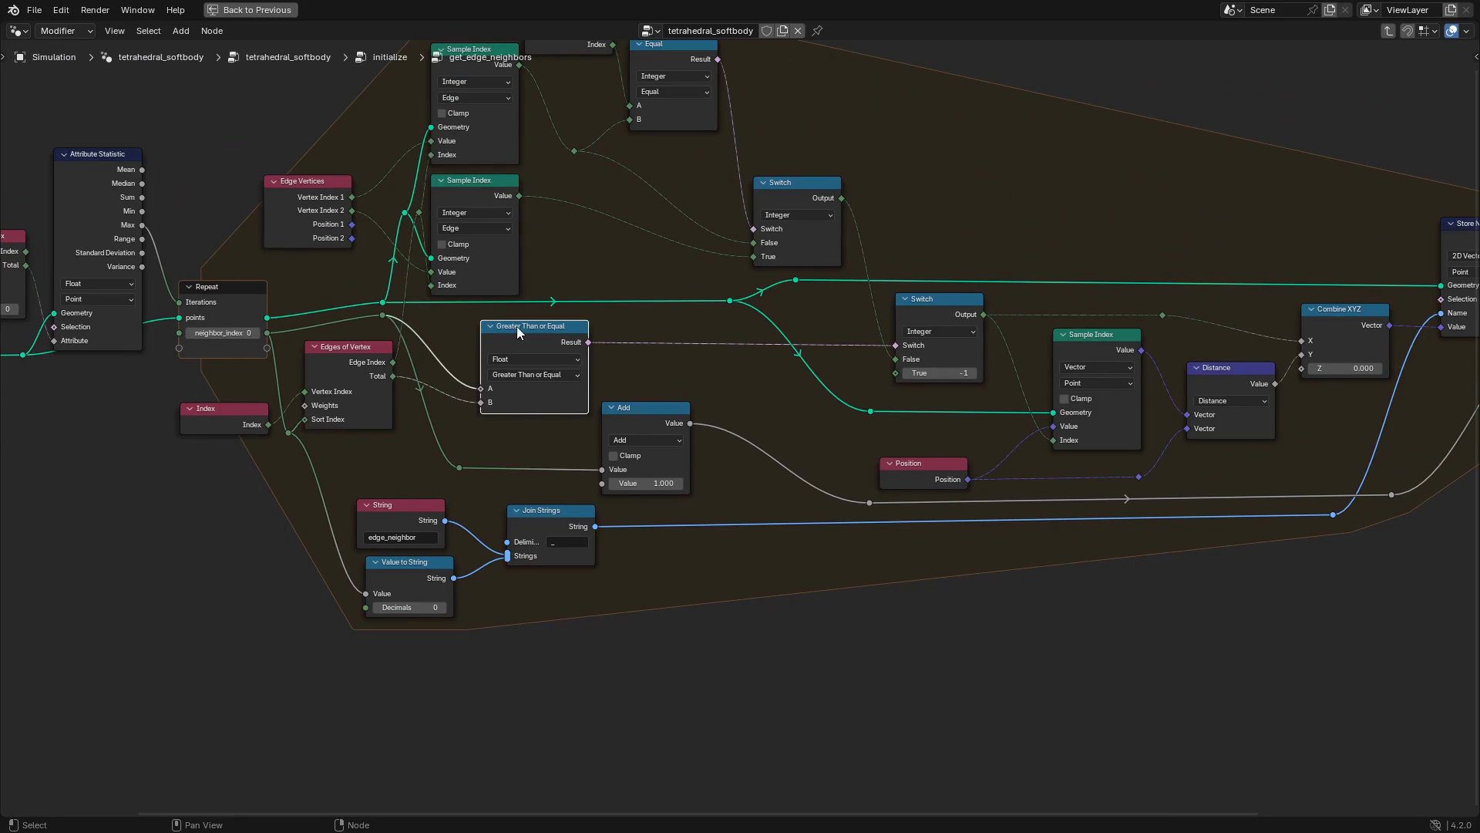
pyautogui.click(931, 303)
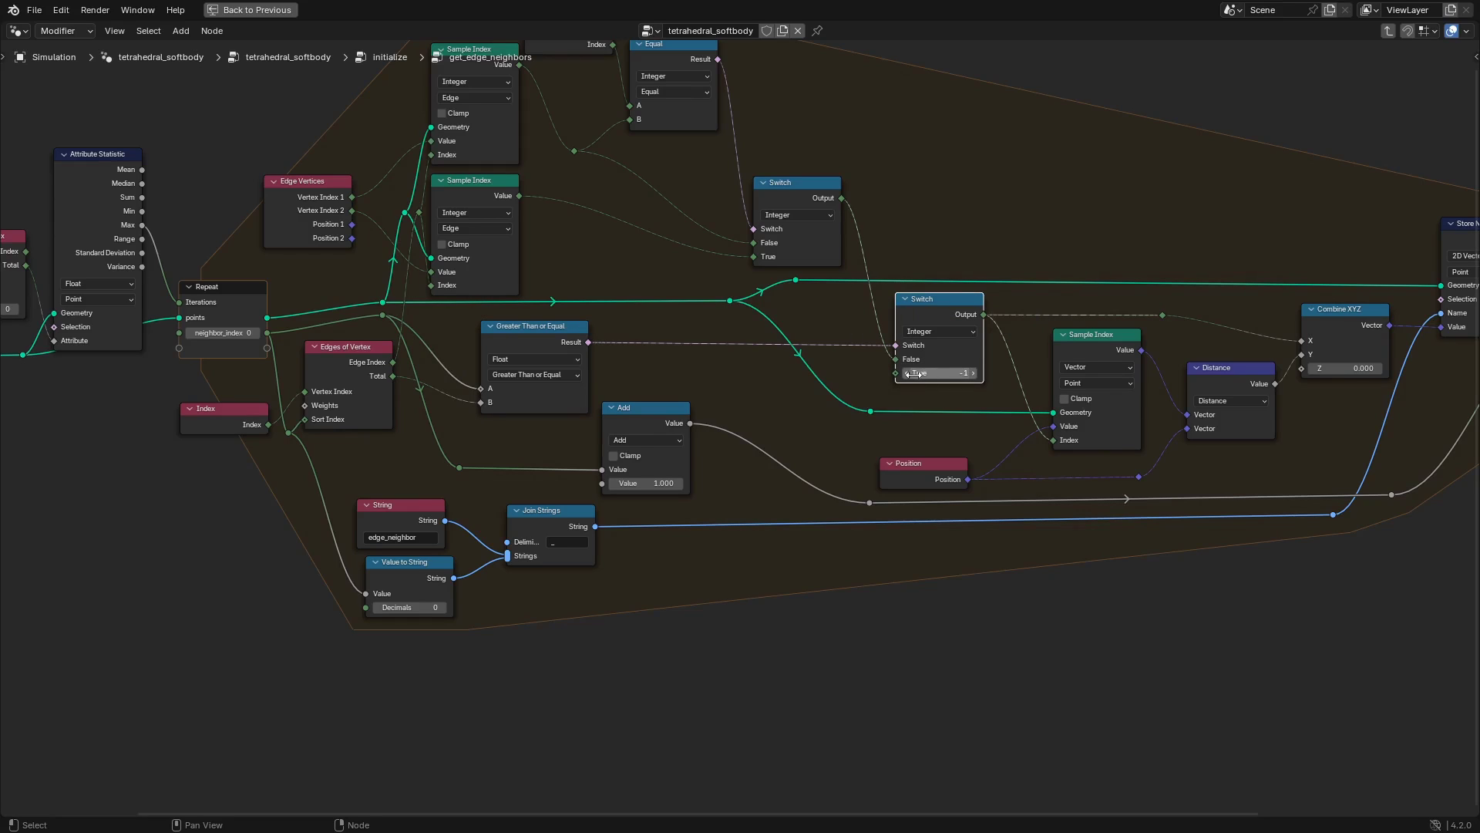
# Trace the neighbor position through the Sample Index and Distance nodes into the Combine XYZ node.
pyautogui.click(1082, 351)
pyautogui.click(1218, 370)
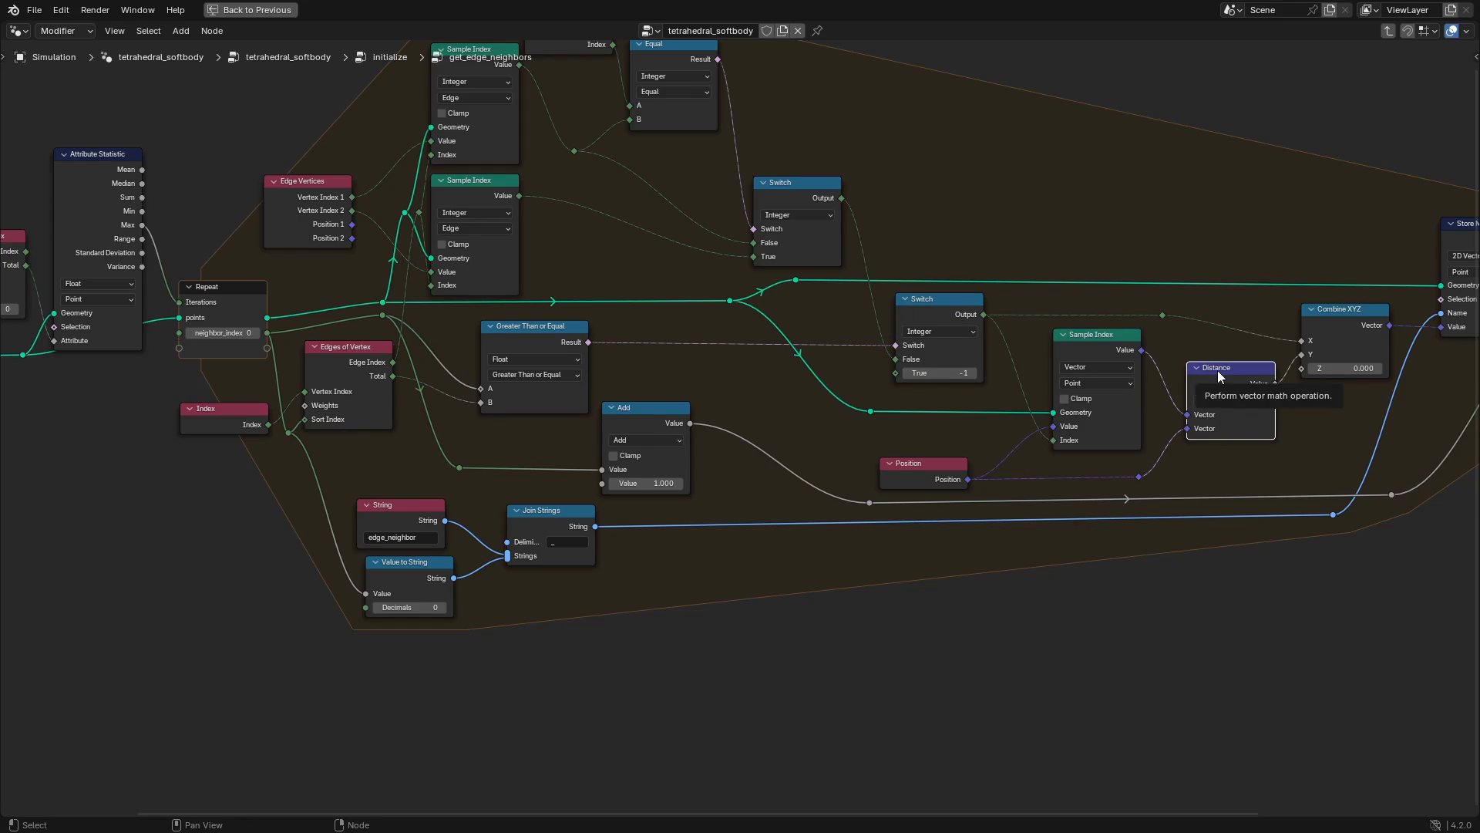
pyautogui.click(1352, 310)
pyautogui.moveTo(1303, 446); pyautogui.dragTo(1142, 439, button='middle')
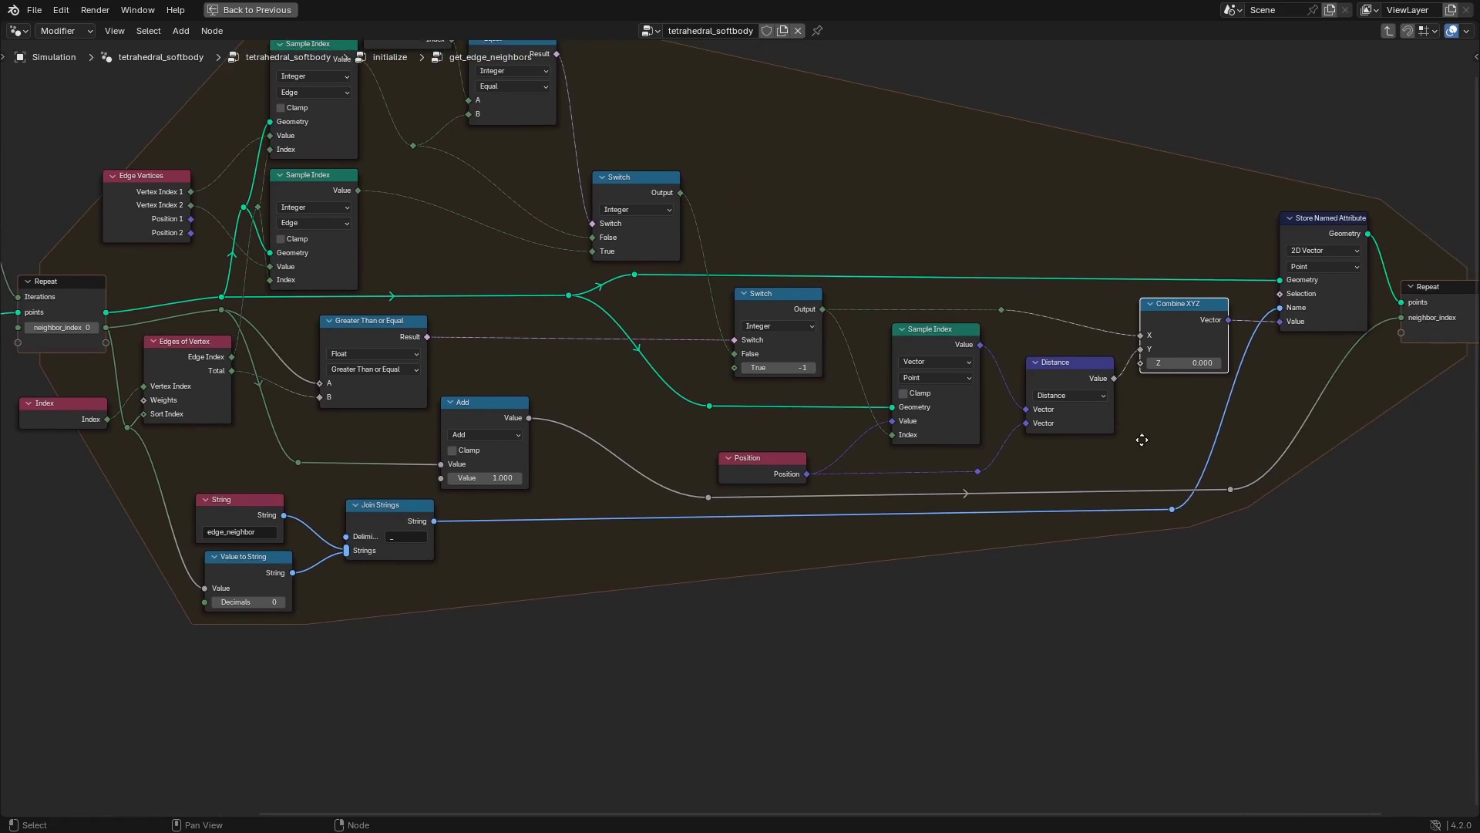
# Trace the Switch output into the X input of Combine XYZ, view the full Repeat zone, and return to initialize.
pyautogui.click(786, 307)
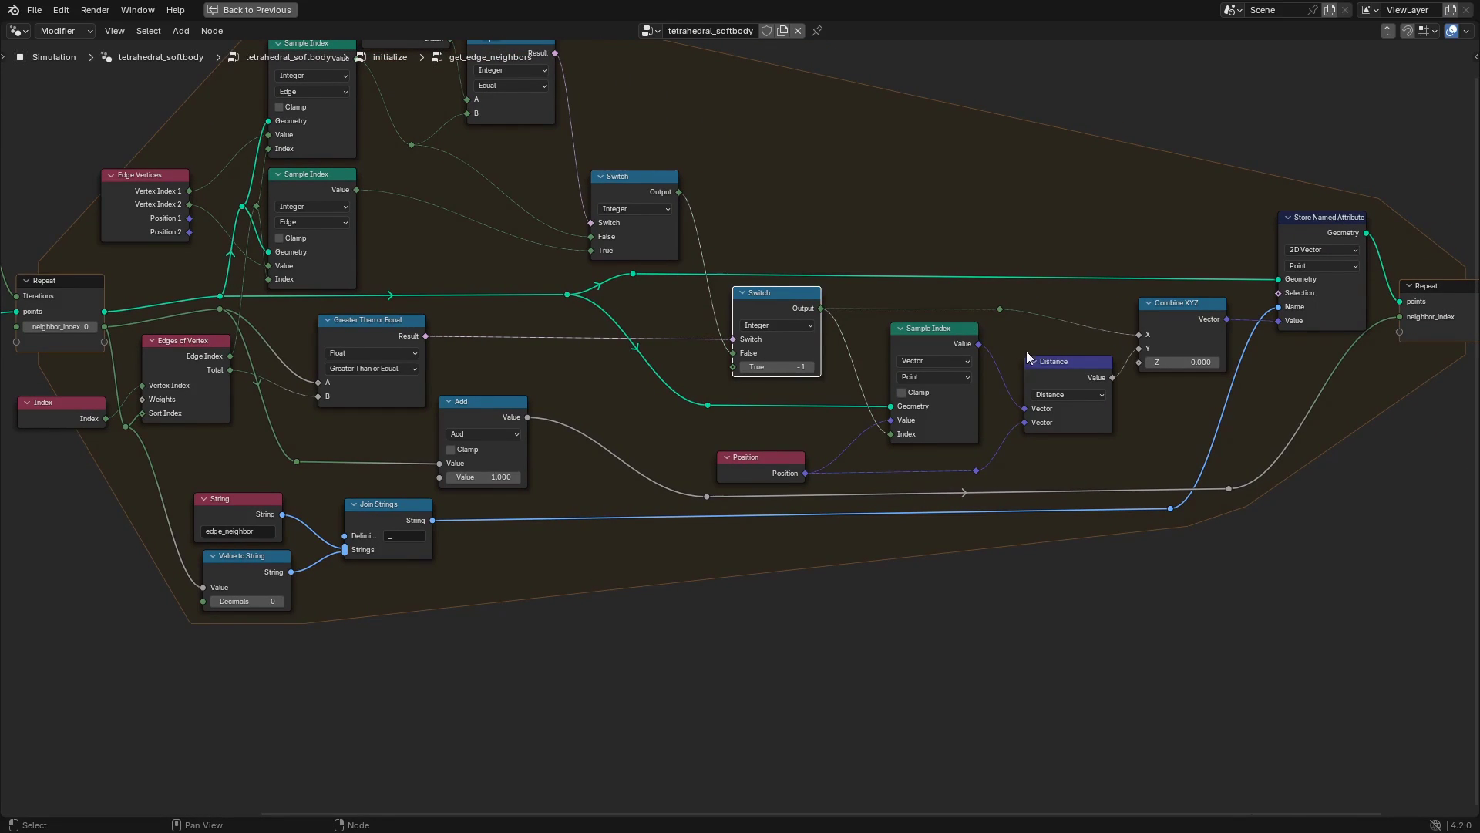
pyautogui.click(997, 304)
pyautogui.click(1147, 313)
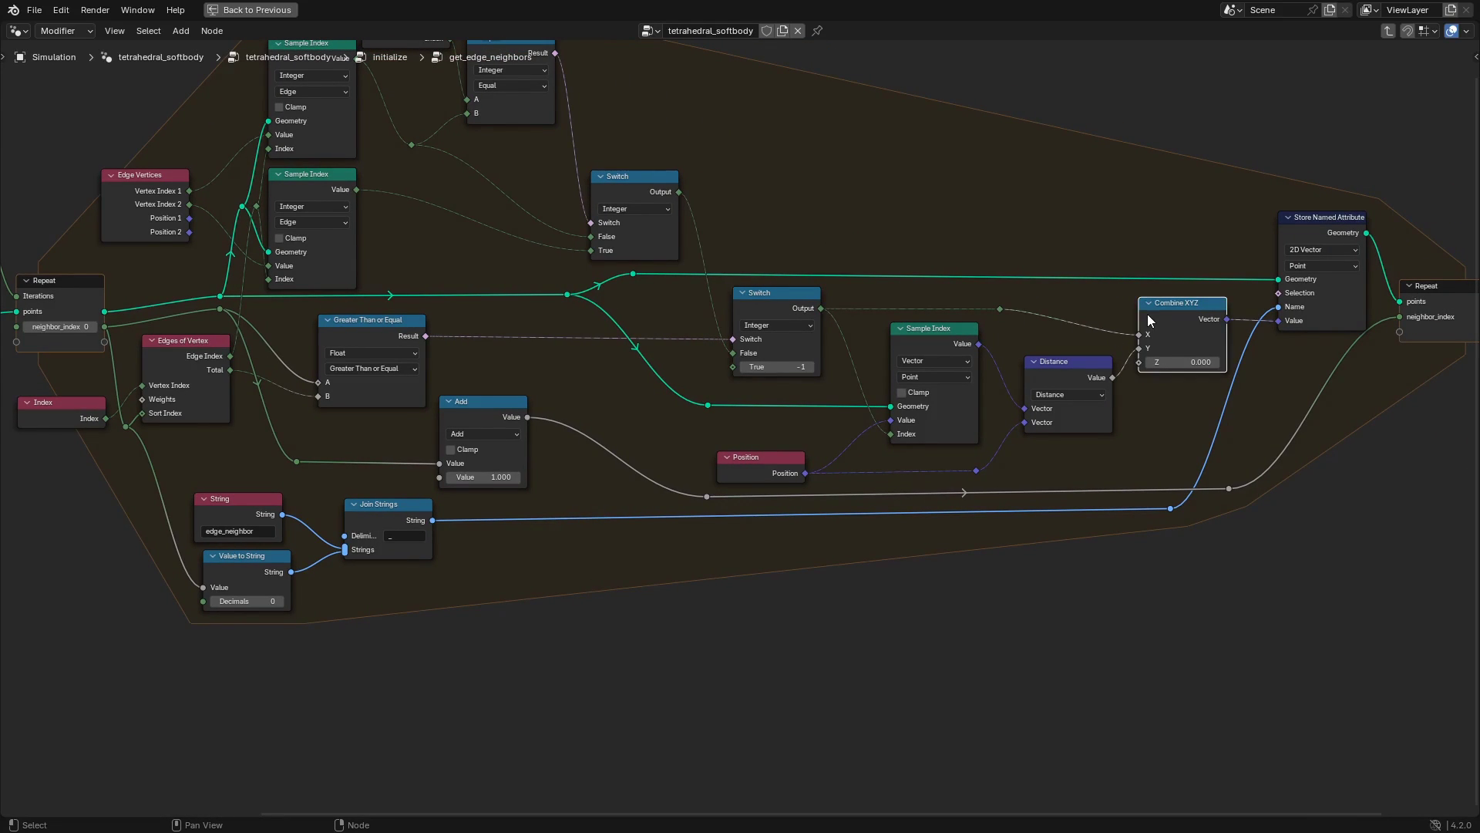
pyautogui.click(956, 312)
pyautogui.scroll(-2, 917, 313)
pyautogui.scroll(-1, 1256, 492)
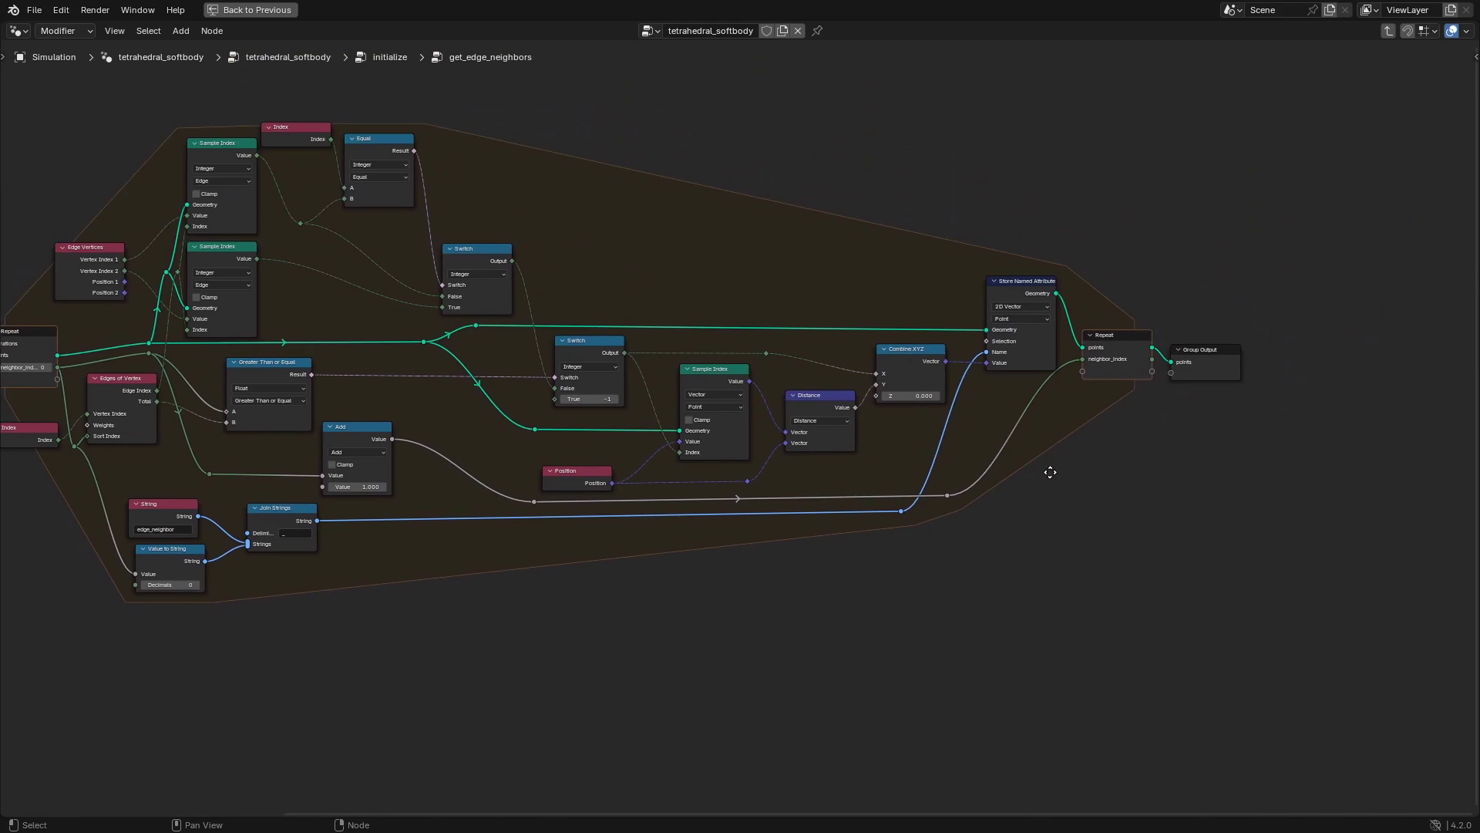
pyautogui.press('Tab')
# Examine the Mesh to Points node and the Position and Store Named Attribute nodes that store start_position on the points.
pyautogui.click(1104, 402)
pyautogui.moveTo(1104, 404); pyautogui.dragTo(804, 339, button='middle')
pyautogui.scroll(4, 802, 393)
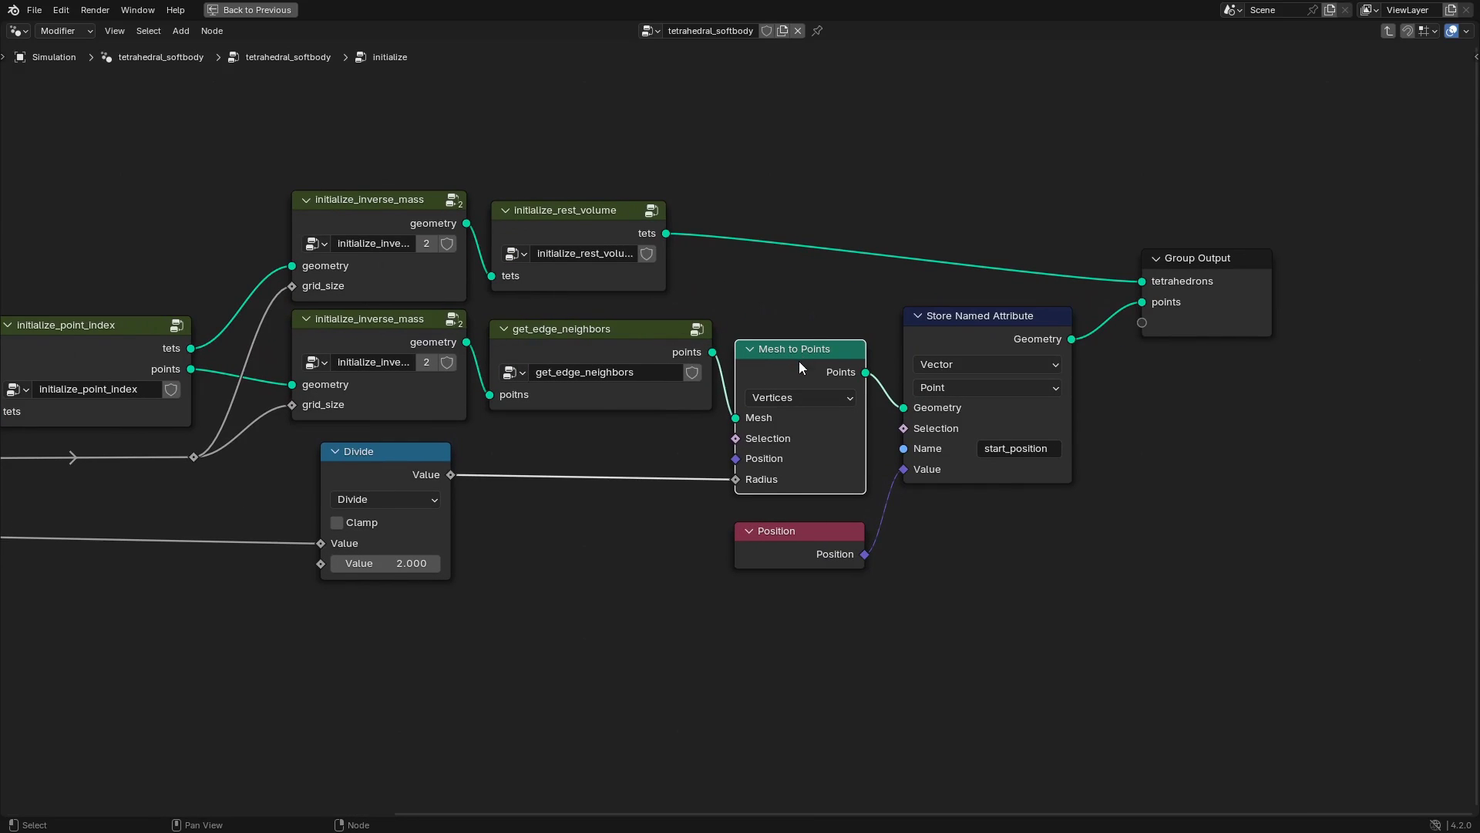
pyautogui.click(973, 327)
pyautogui.moveTo(1082, 403); pyautogui.dragTo(980, 391, button='middle')
pyautogui.click(692, 529)
pyautogui.click(886, 308)
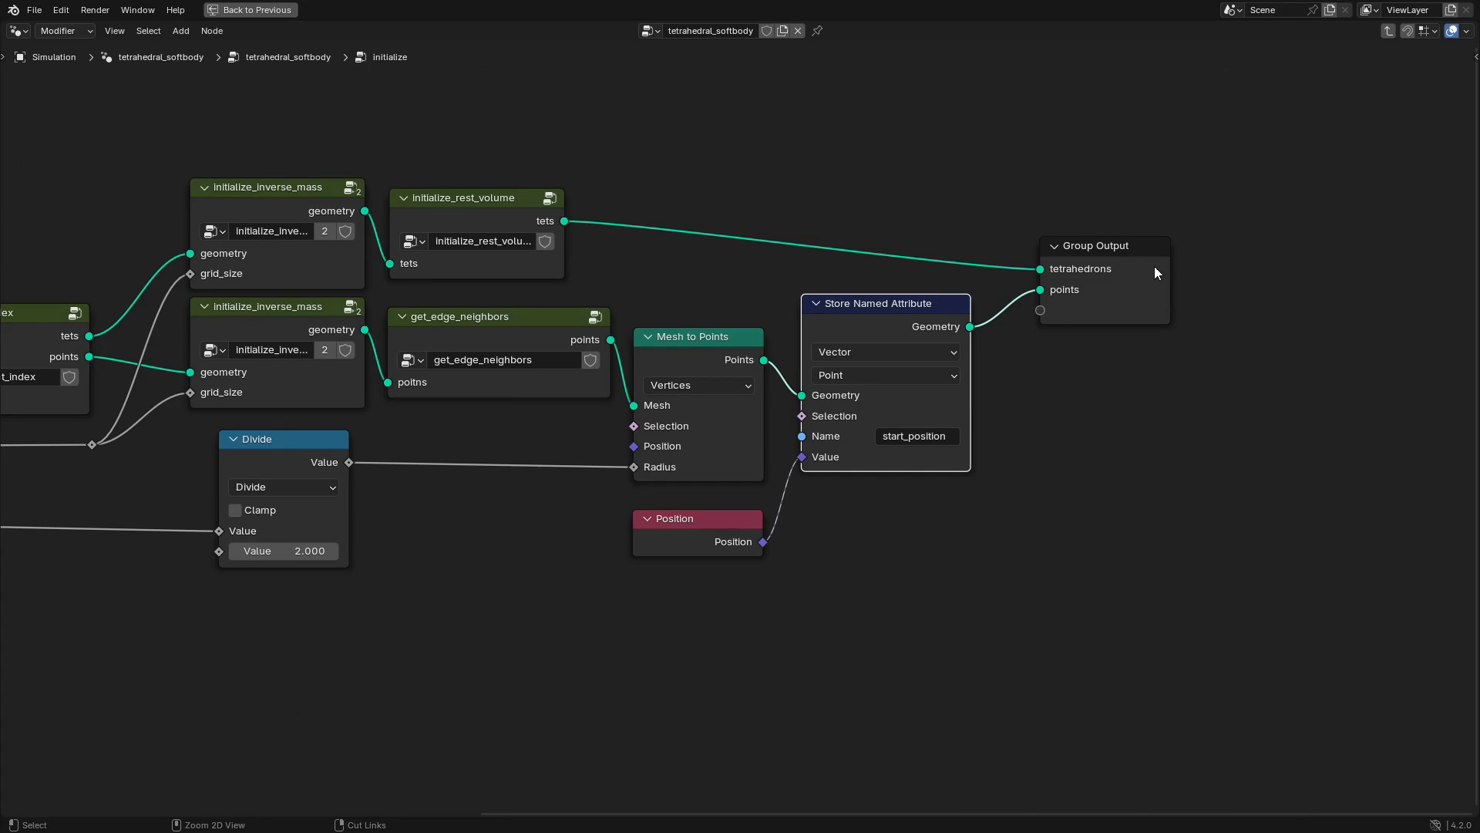
# Save the blend file and go back to the parent tetrahedral_softbody group in the full Layout workspace, viewing its Simulation zone.
pyautogui.hotkey('ctrl', 's')
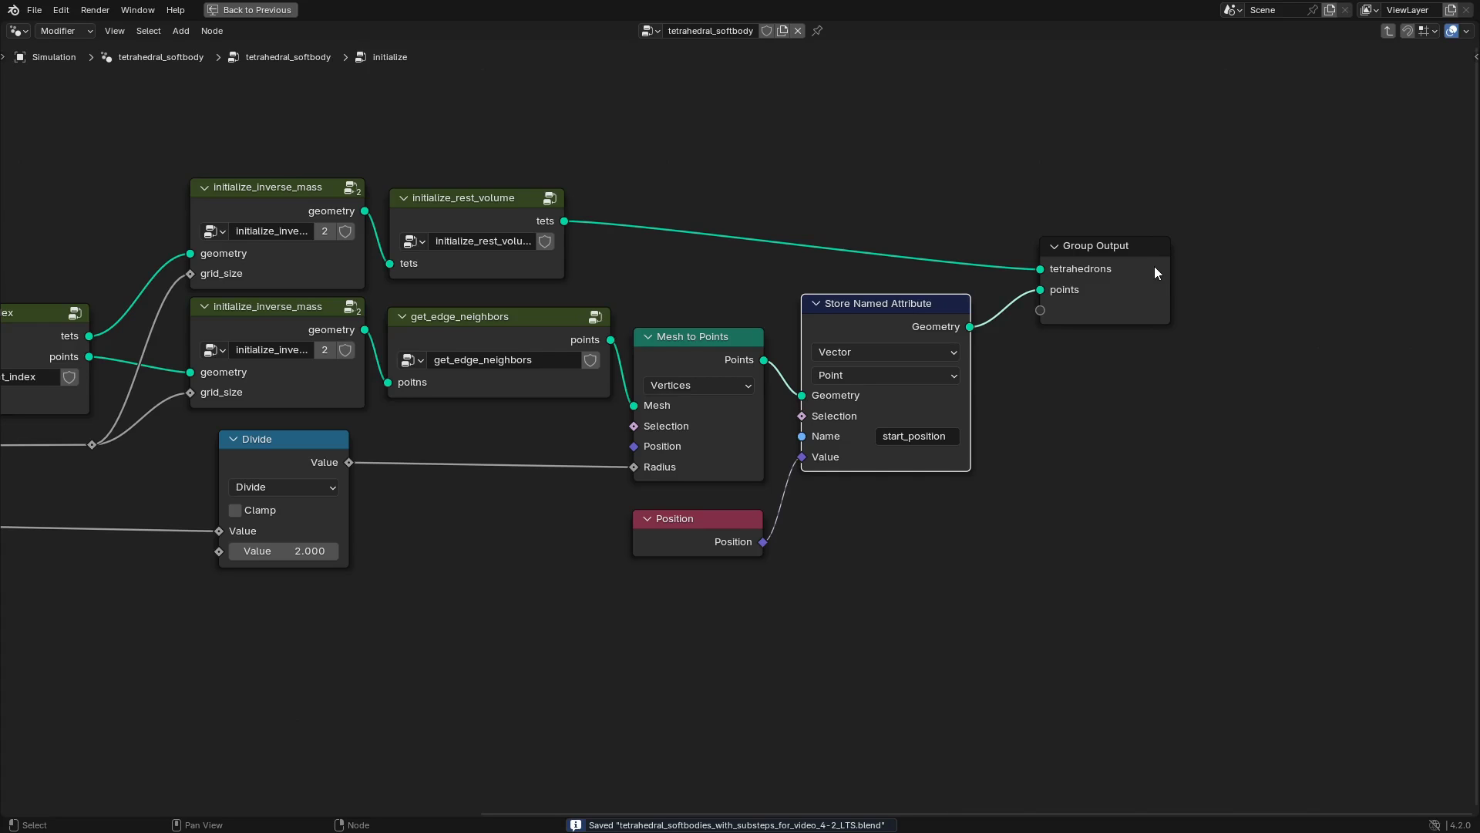
pyautogui.click(1155, 266)
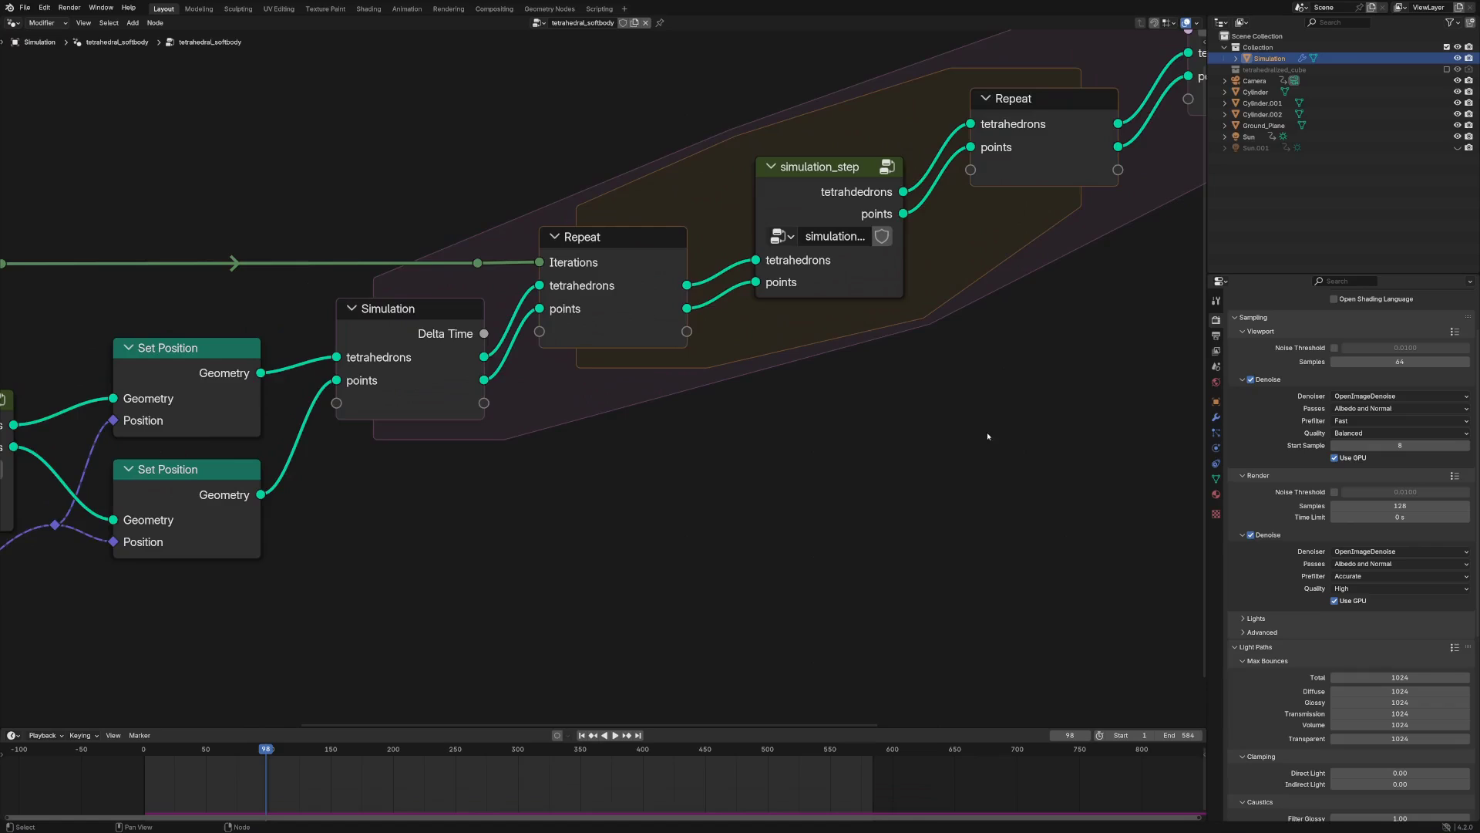
pyautogui.scroll(-10, 845, 401)
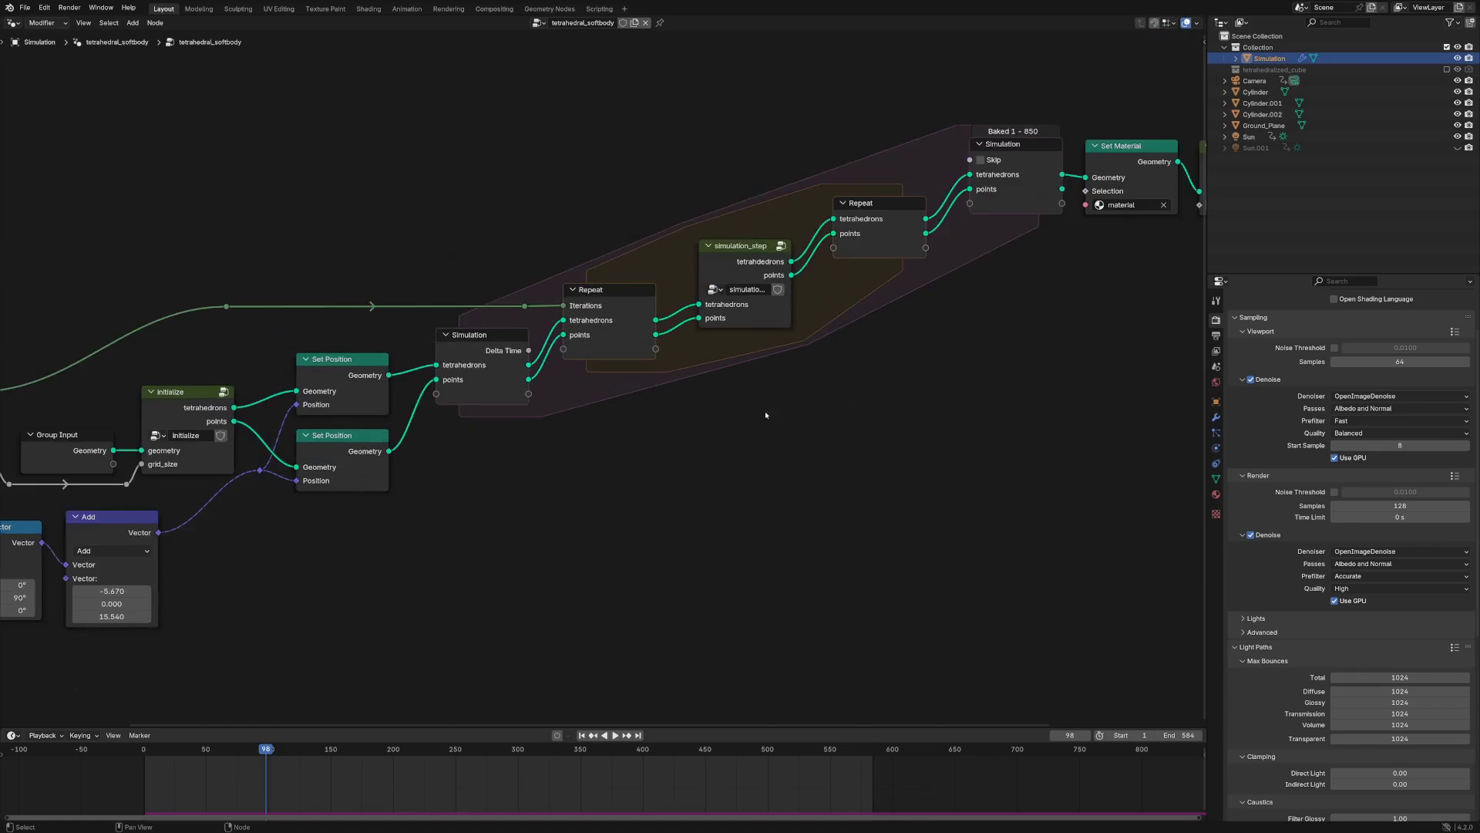
# Examine how the Position, Rotate Vector and Add nodes feed the two Set Position nodes after the initialize group.
pyautogui.moveTo(558, 436); pyautogui.dragTo(936, 388, button='middle')
pyautogui.scroll(2, 937, 388)
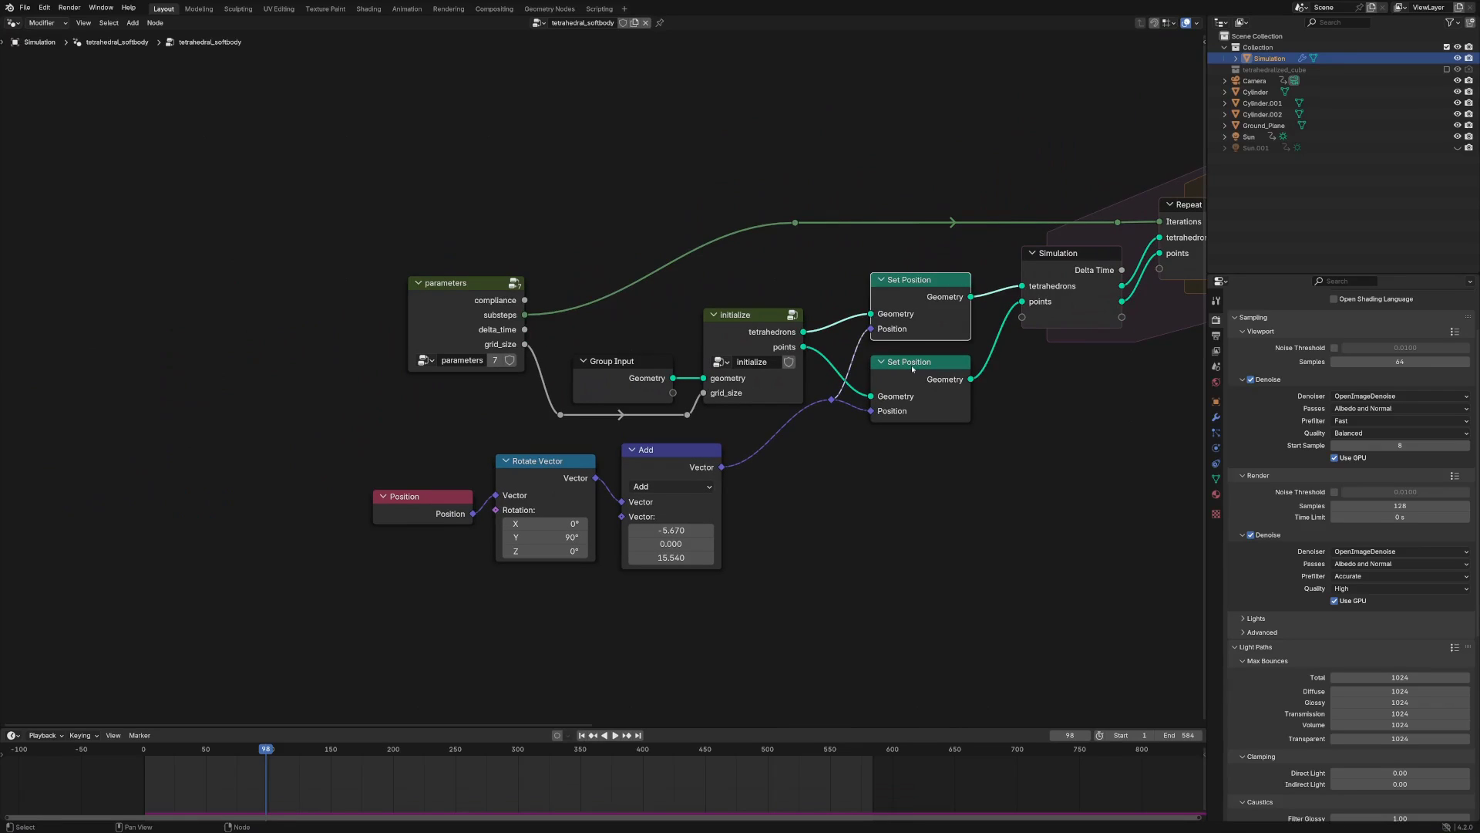
pyautogui.click(518, 482)
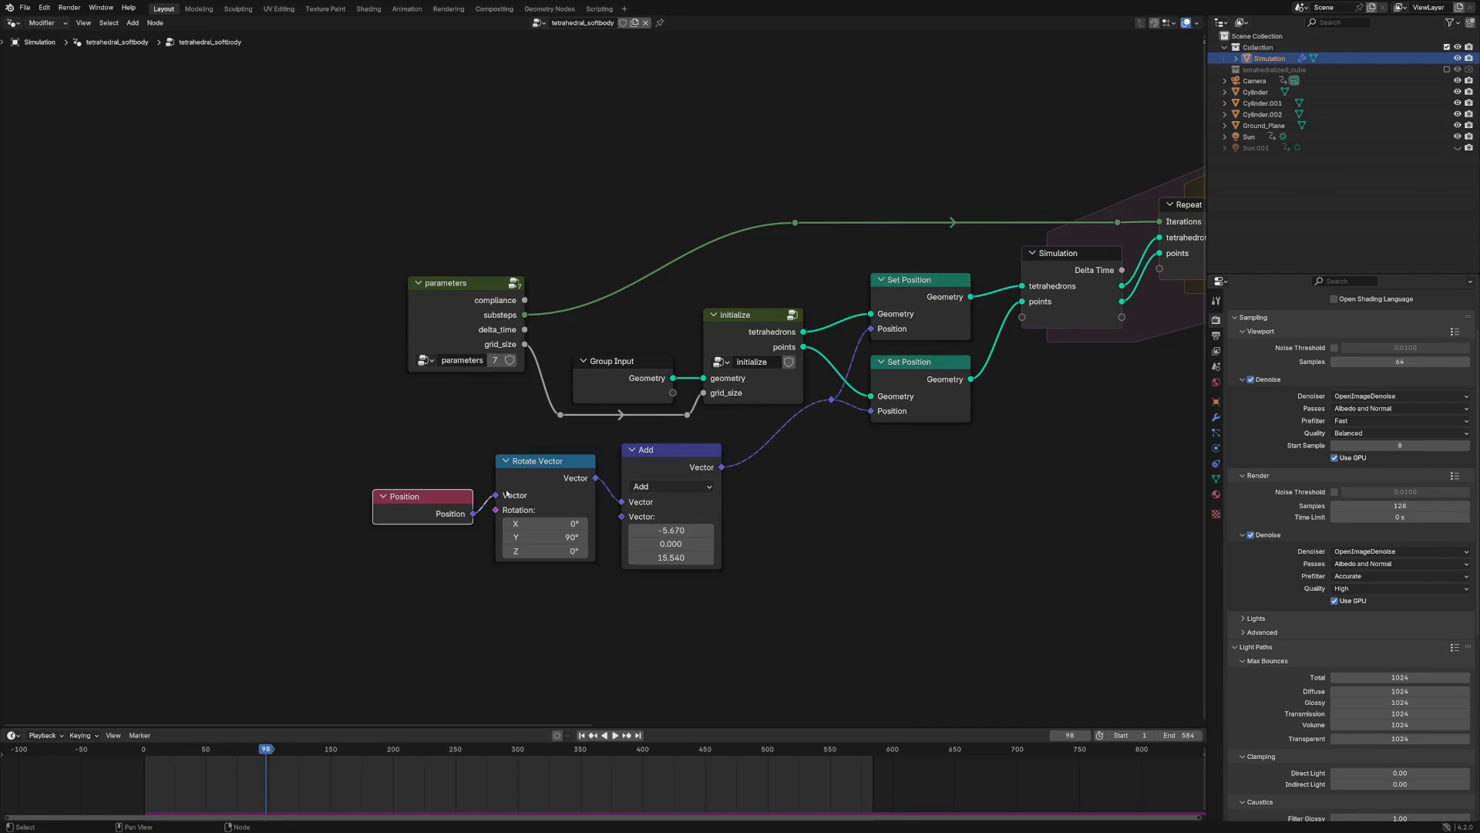
pyautogui.click(654, 465)
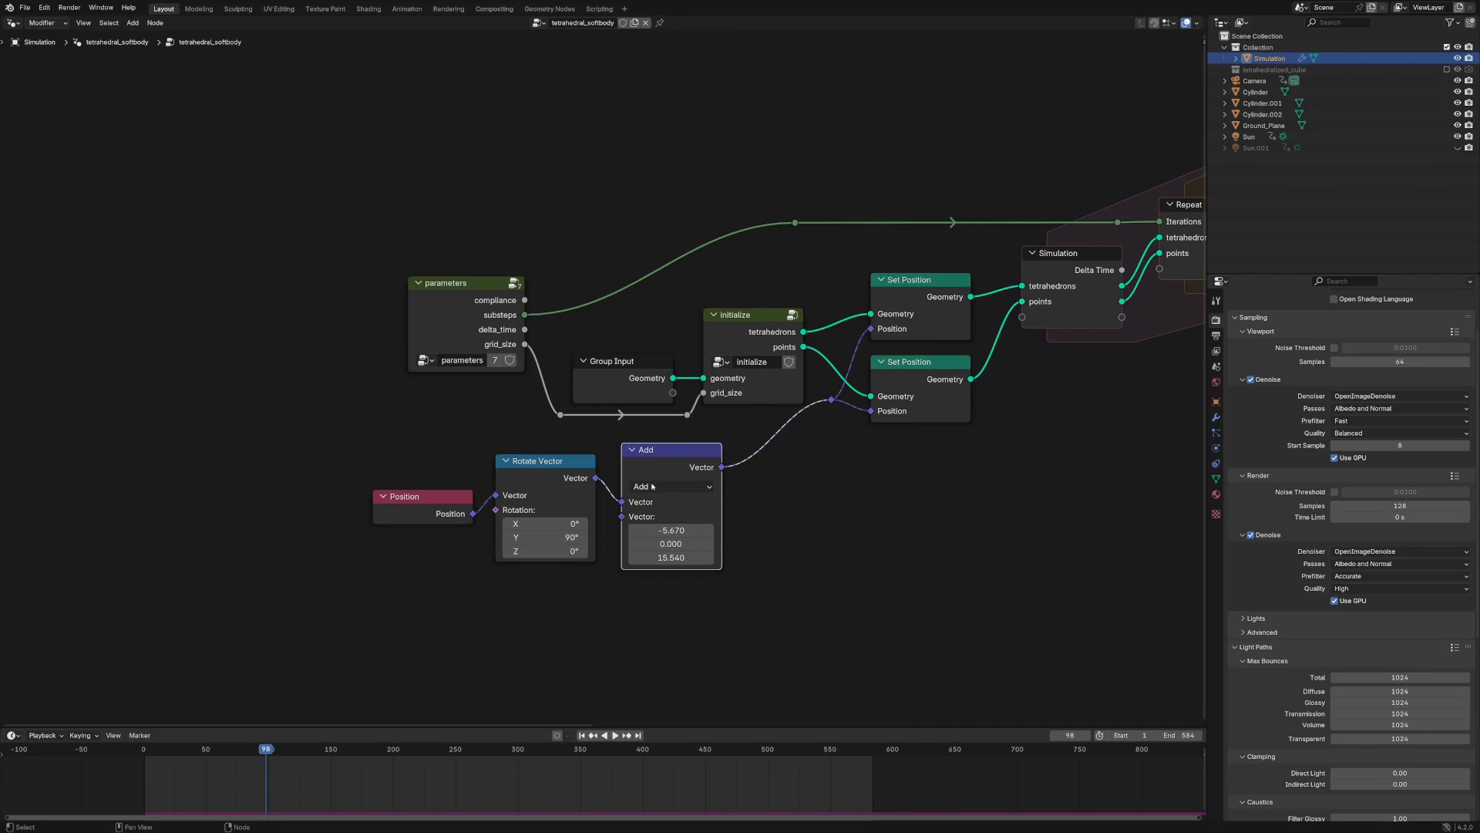
pyautogui.click(408, 500)
pyautogui.click(913, 307)
# Examine the Simulation zone and the nested Repeat zone containing the simulation_step group in the maximized node editor.
pyautogui.moveTo(887, 249); pyautogui.dragTo(993, 475)
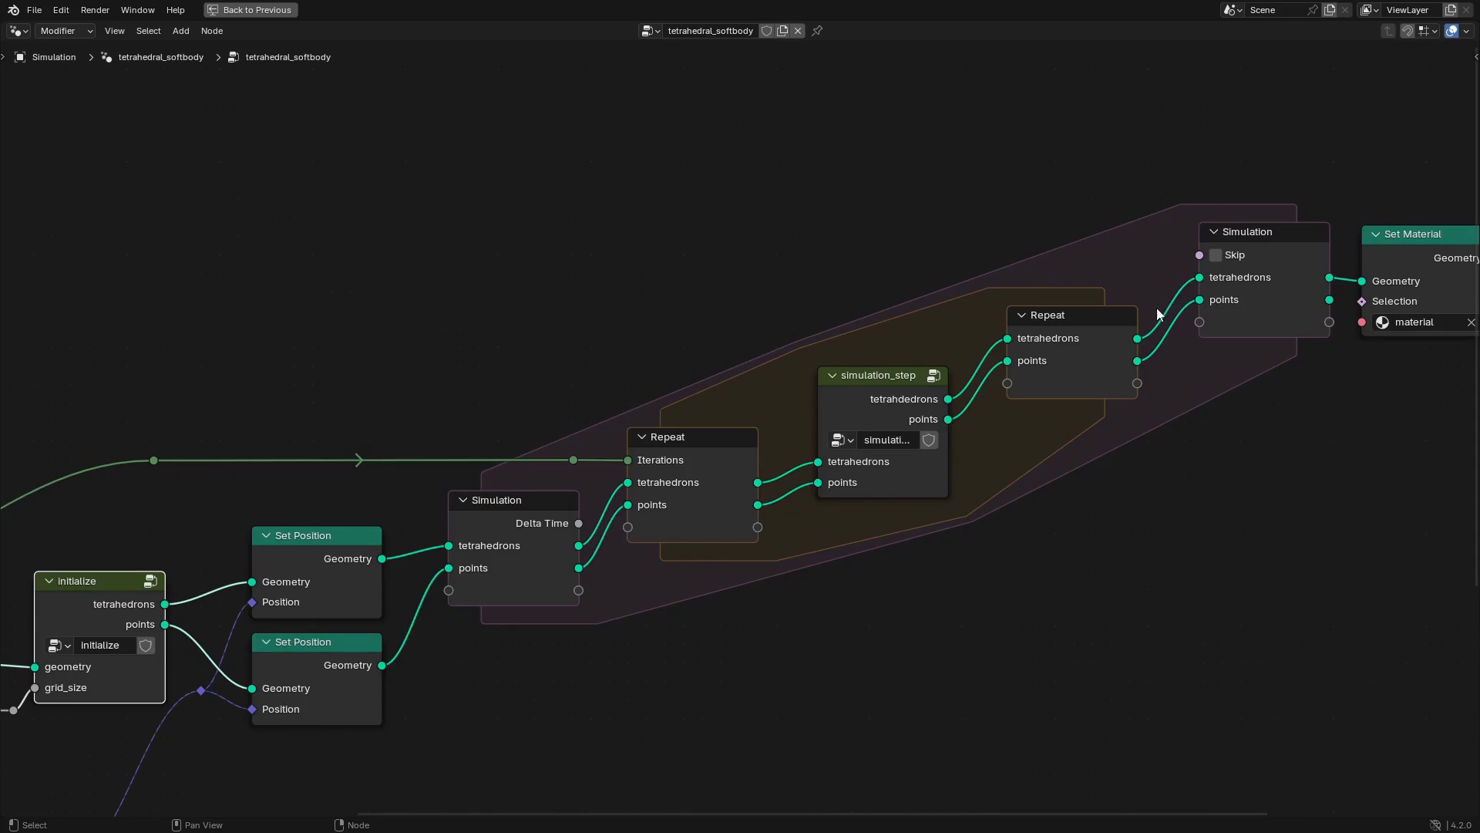
pyautogui.scroll(-1, 944, 496)
pyautogui.moveTo(982, 481); pyautogui.dragTo(882, 450, button='middle')
pyautogui.click(605, 410)
pyautogui.click(472, 461)
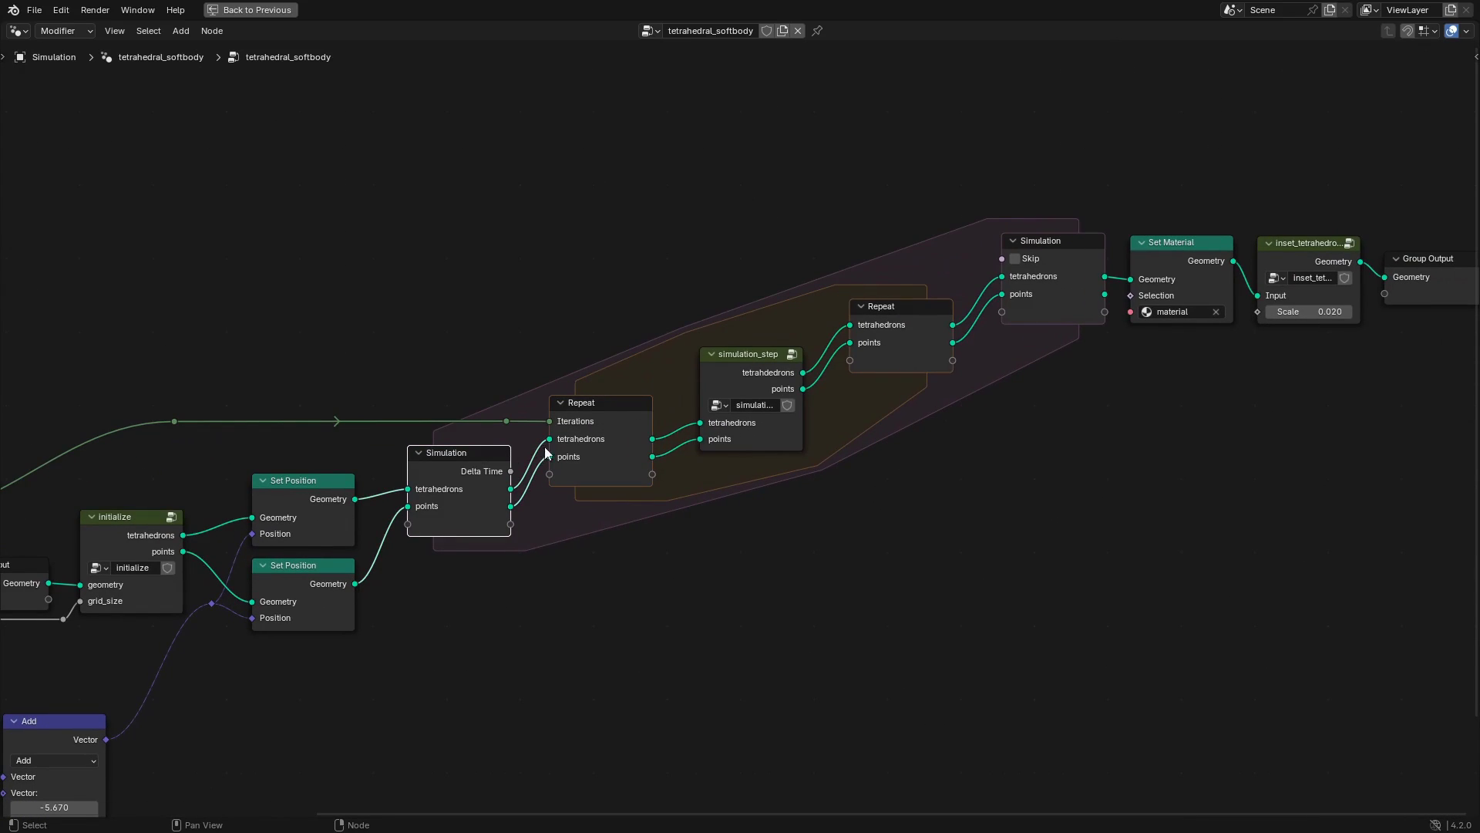
pyautogui.moveTo(719, 527); pyautogui.dragTo(769, 474, button='middle')
pyautogui.click(806, 303)
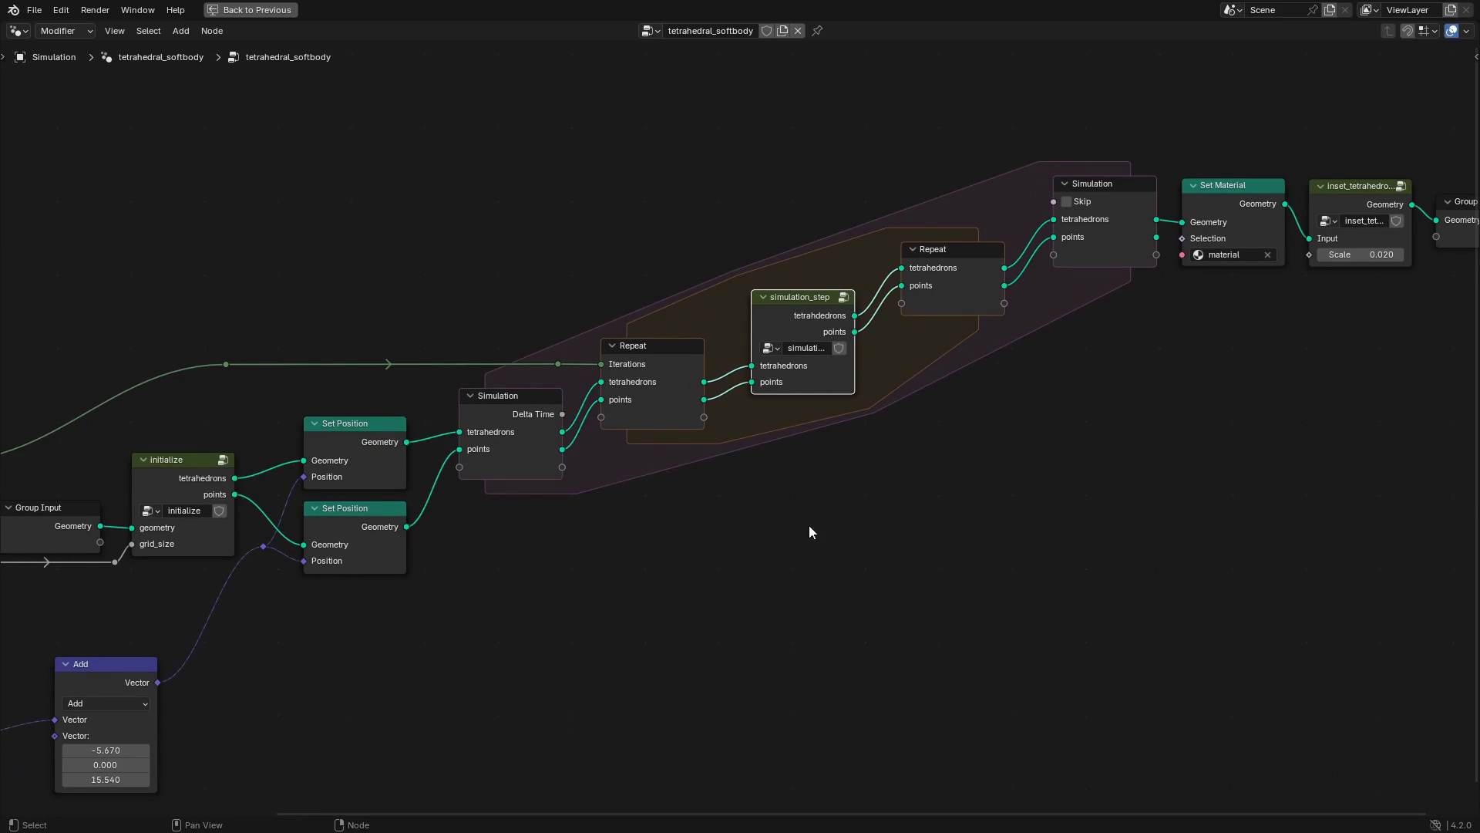
# Open the parameters group to view its substeps, delta_time, compliance and grid_size settings, and return to the parent group.
pyautogui.moveTo(550, 531); pyautogui.dragTo(828, 472, button='middle')
pyautogui.click(175, 396)
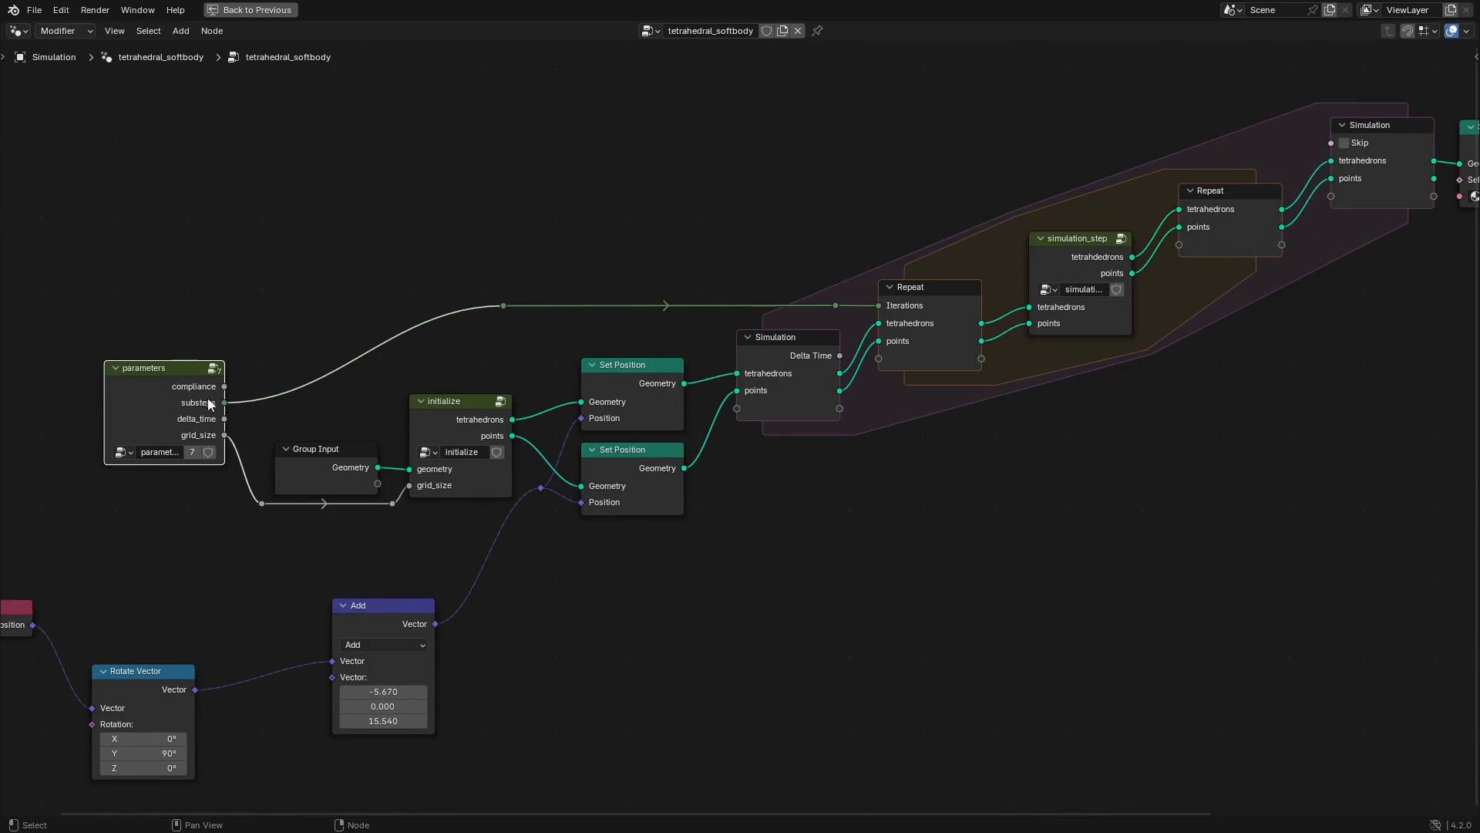
pyautogui.press('Tab')
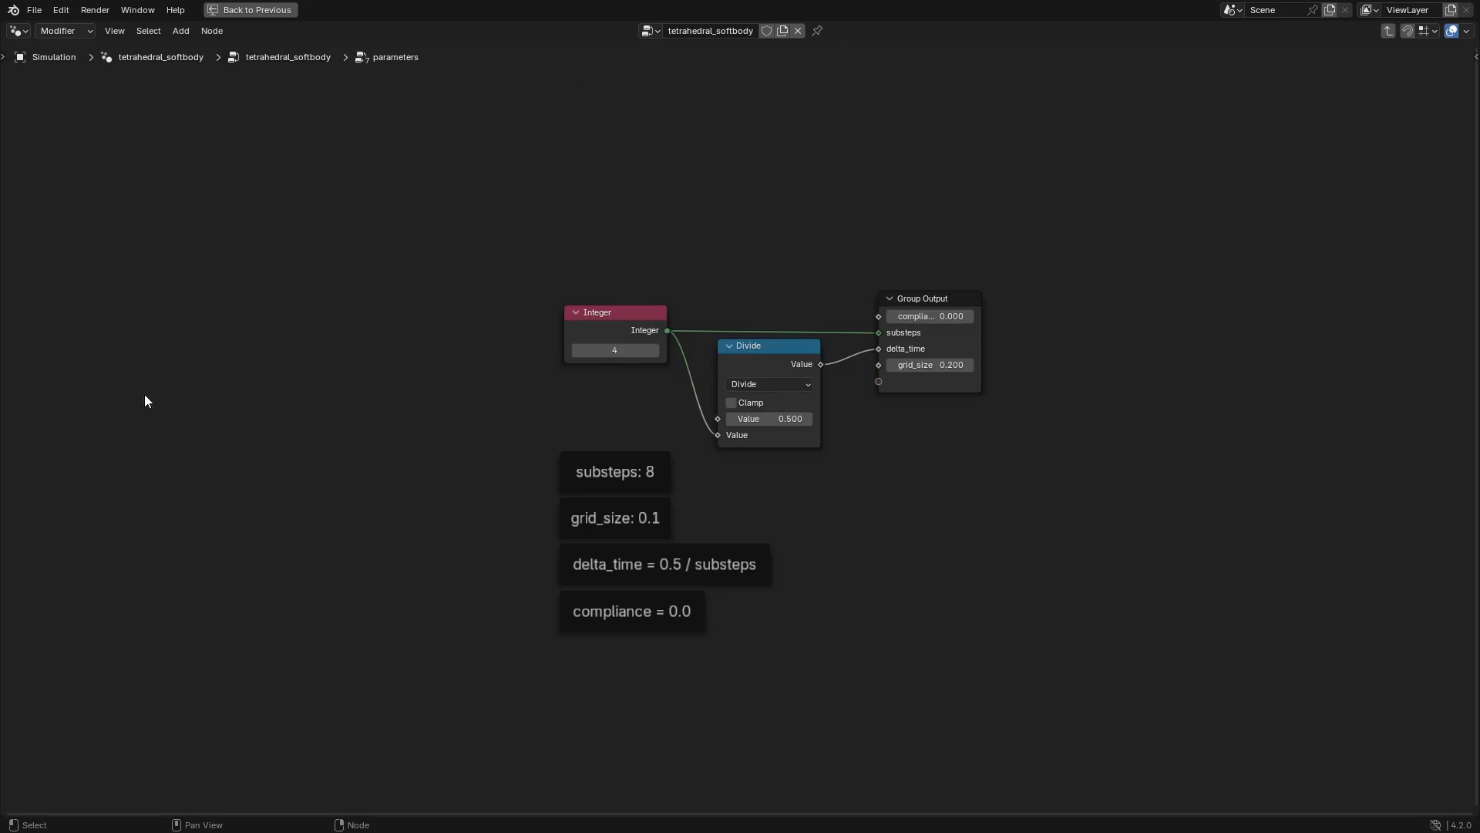
pyautogui.press('Tab')
# Open the simulation_step group inside the Repeat zone and view its chain of constraint and collision groups.
pyautogui.moveTo(1157, 420); pyautogui.dragTo(878, 506, button='middle')
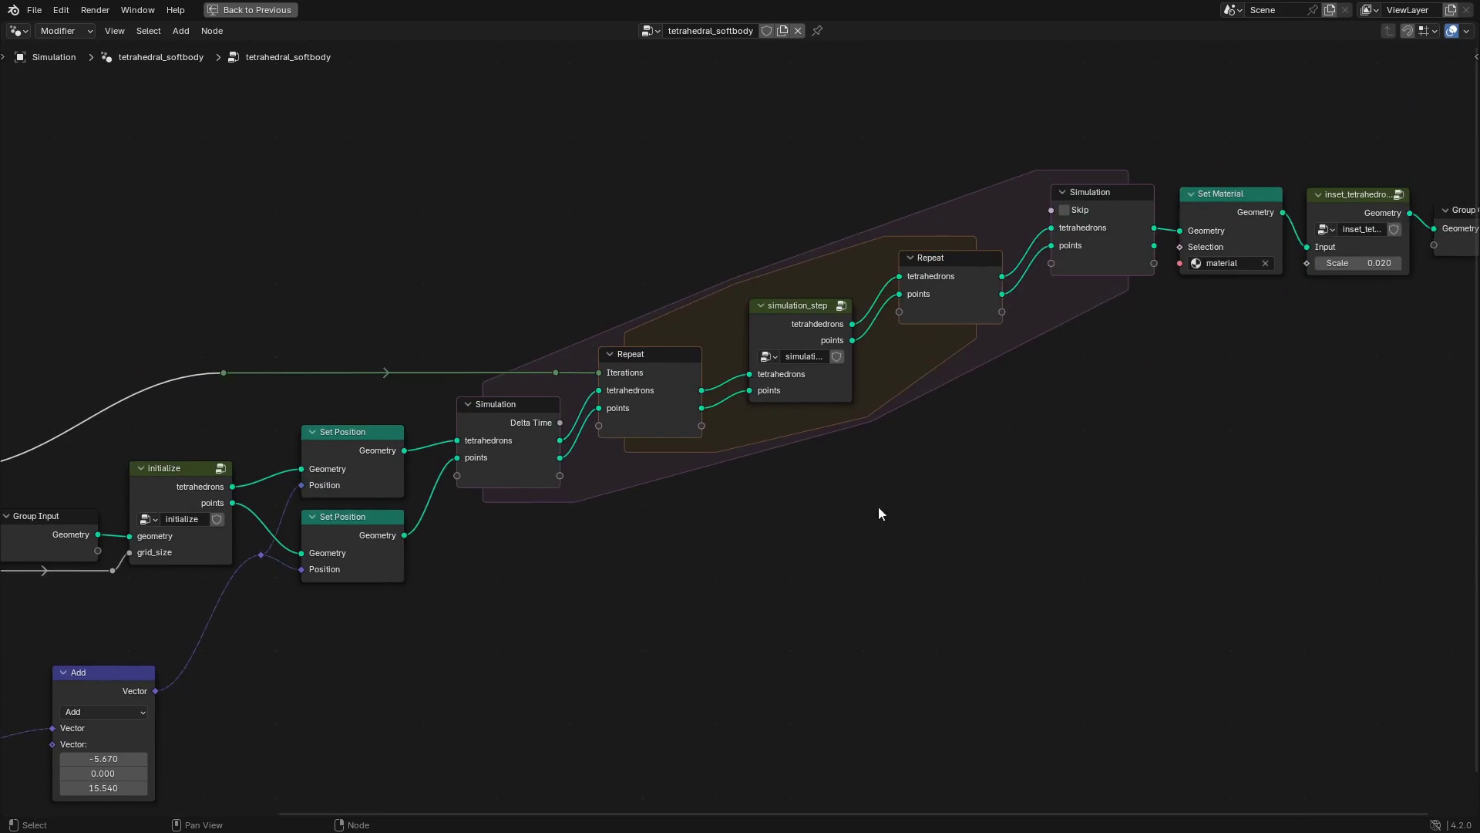
pyautogui.scroll(2, 794, 297)
pyautogui.click(793, 298)
pyautogui.press('Tab')
pyautogui.scroll(-5, 797, 319)
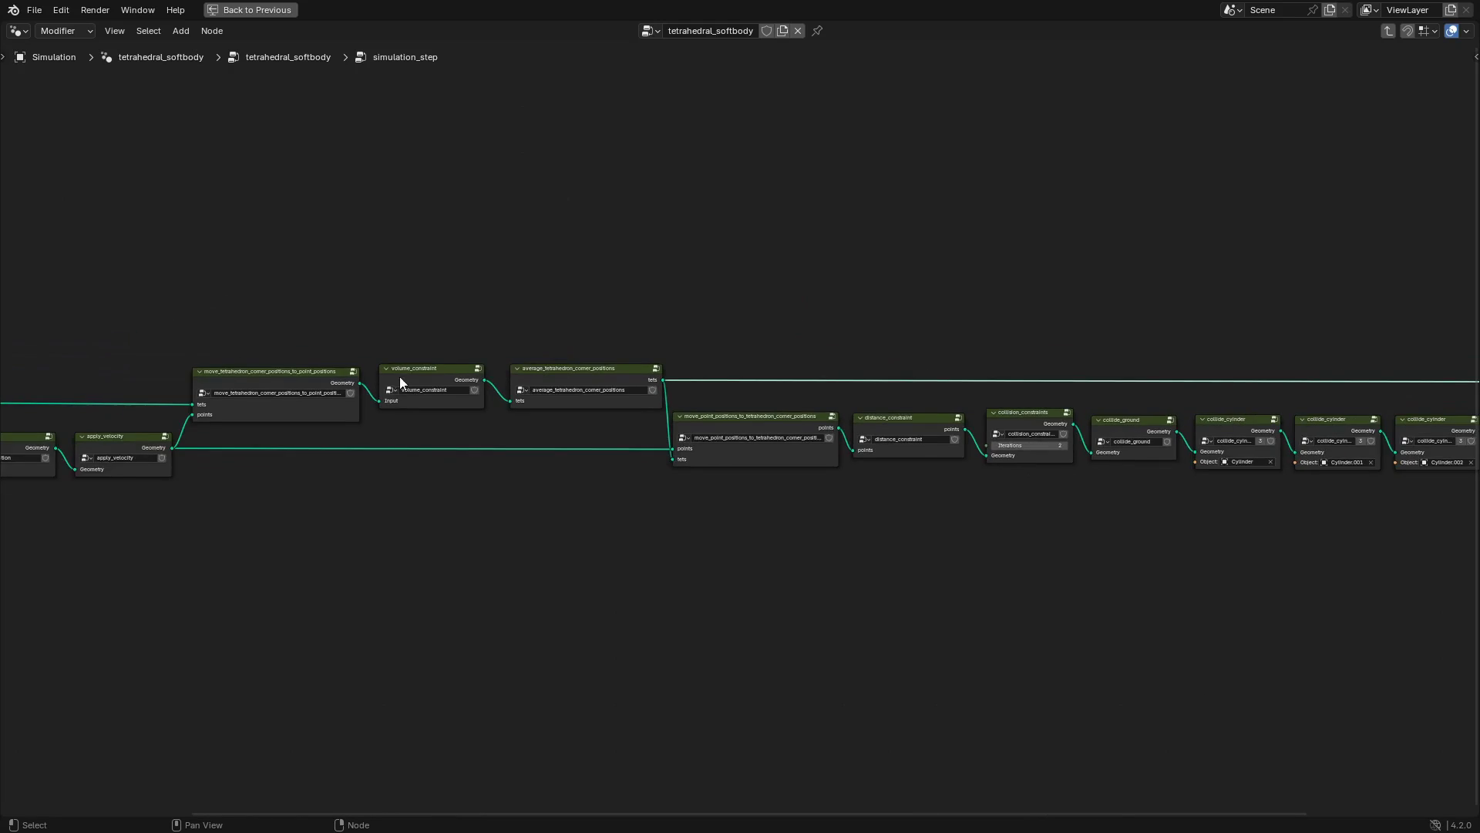
# Open the add_forces group and examine the Scale node driven by delta_time from the parameters group.
pyautogui.scroll(8, 858, 447)
pyautogui.click(685, 460)
pyautogui.press('Tab')
pyautogui.scroll(-5, 687, 458)
pyautogui.moveTo(722, 378); pyautogui.dragTo(696, 524, button='middle')
pyautogui.scroll(3, 723, 498)
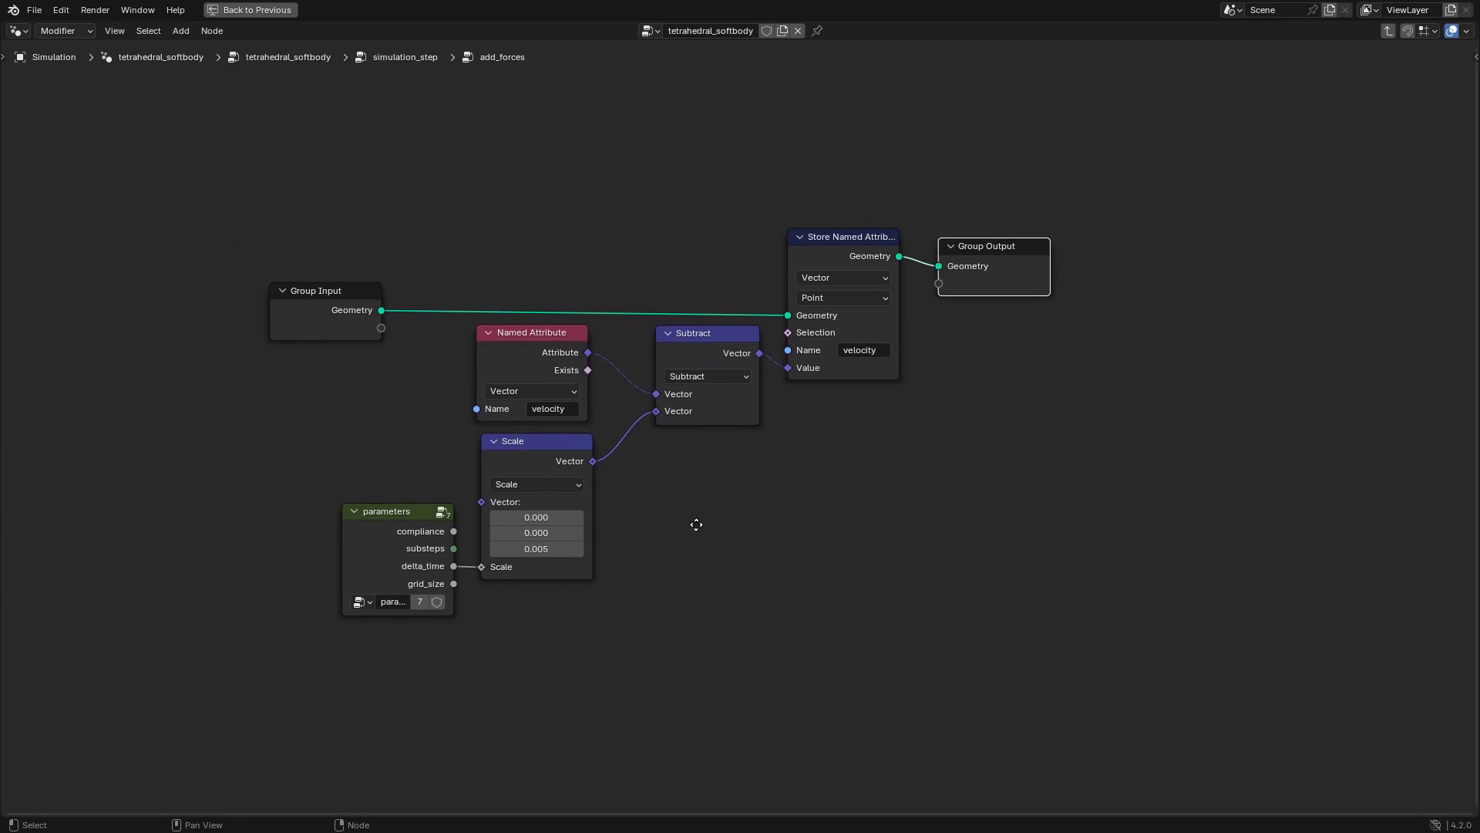
pyautogui.click(530, 458)
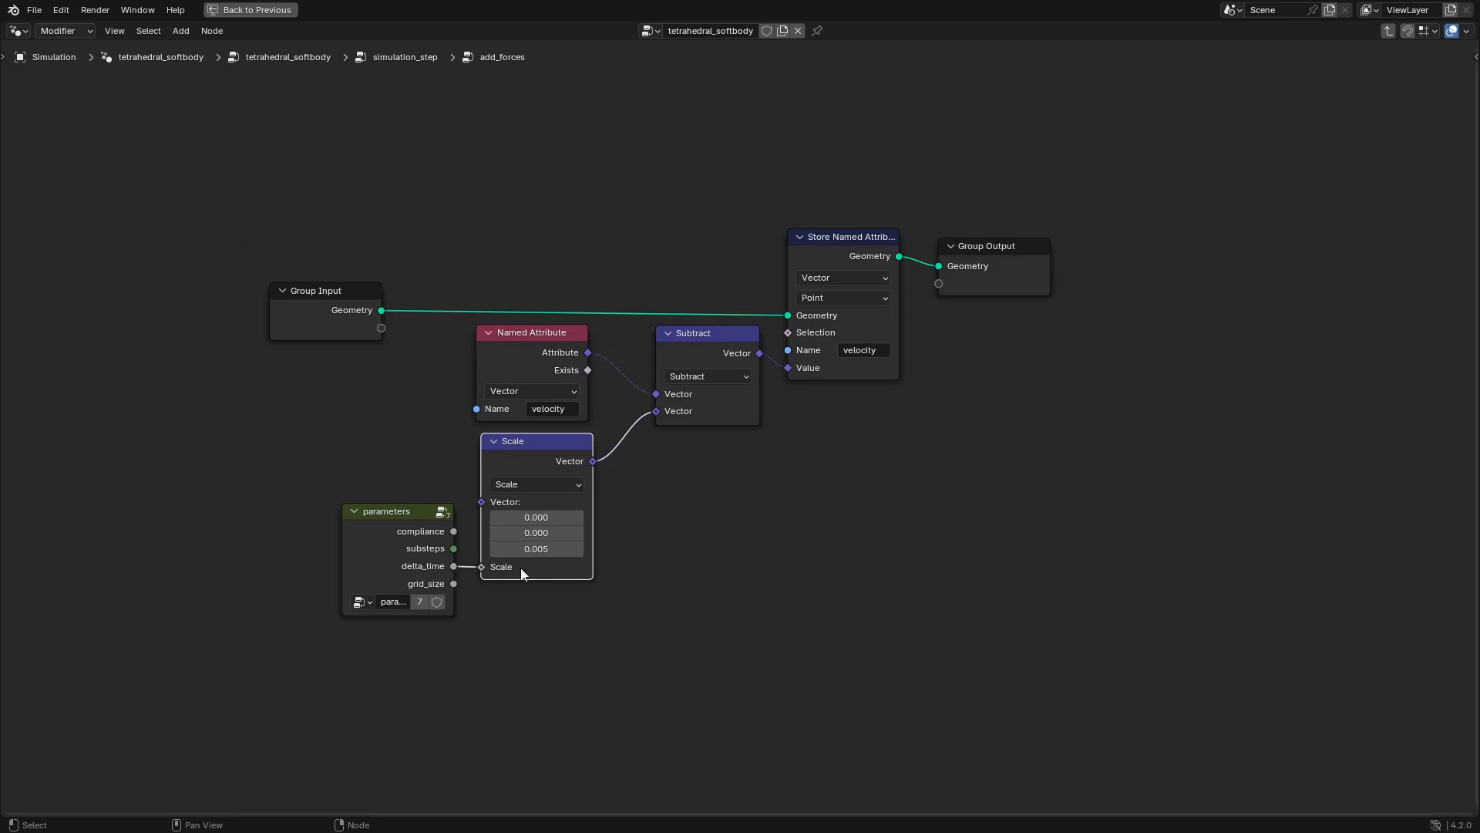
pyautogui.click(394, 572)
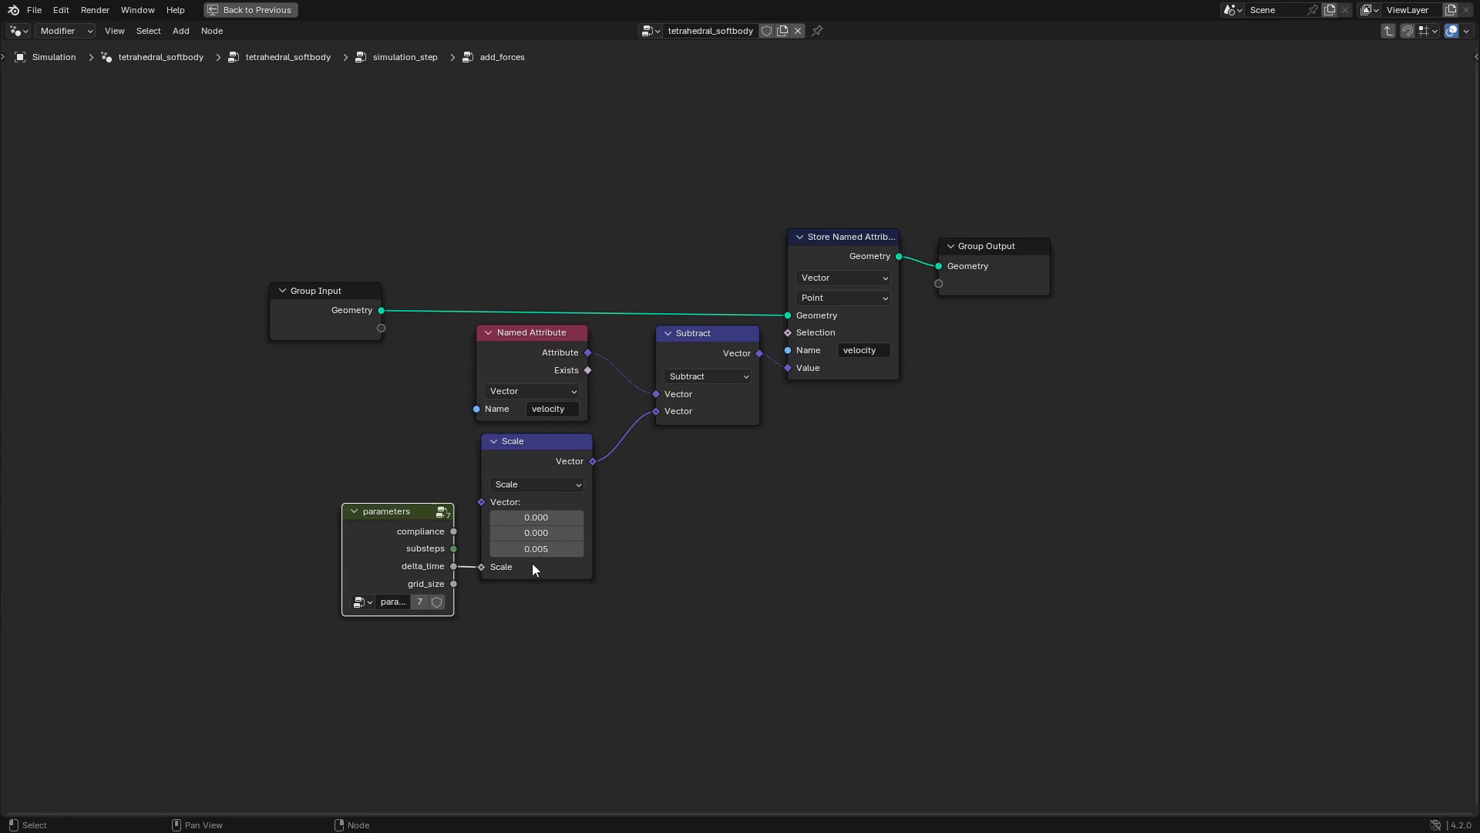
# Trace the velocity attribute through the Subtract node into Store Named Attribute, and return to simulation_step.
pyautogui.click(578, 341)
pyautogui.click(682, 333)
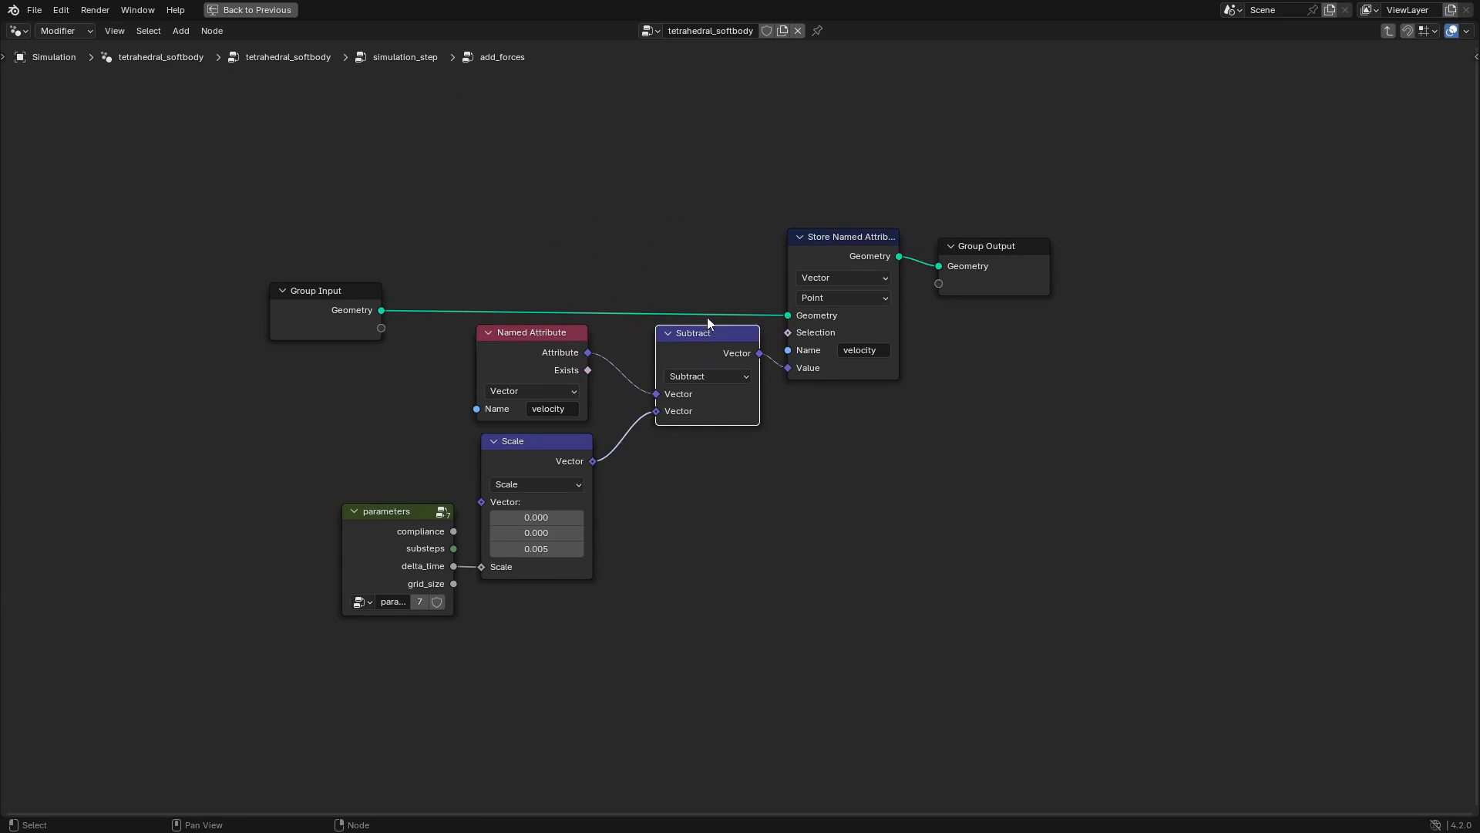
pyautogui.click(829, 235)
pyautogui.click(1015, 256)
pyautogui.press('Tab')
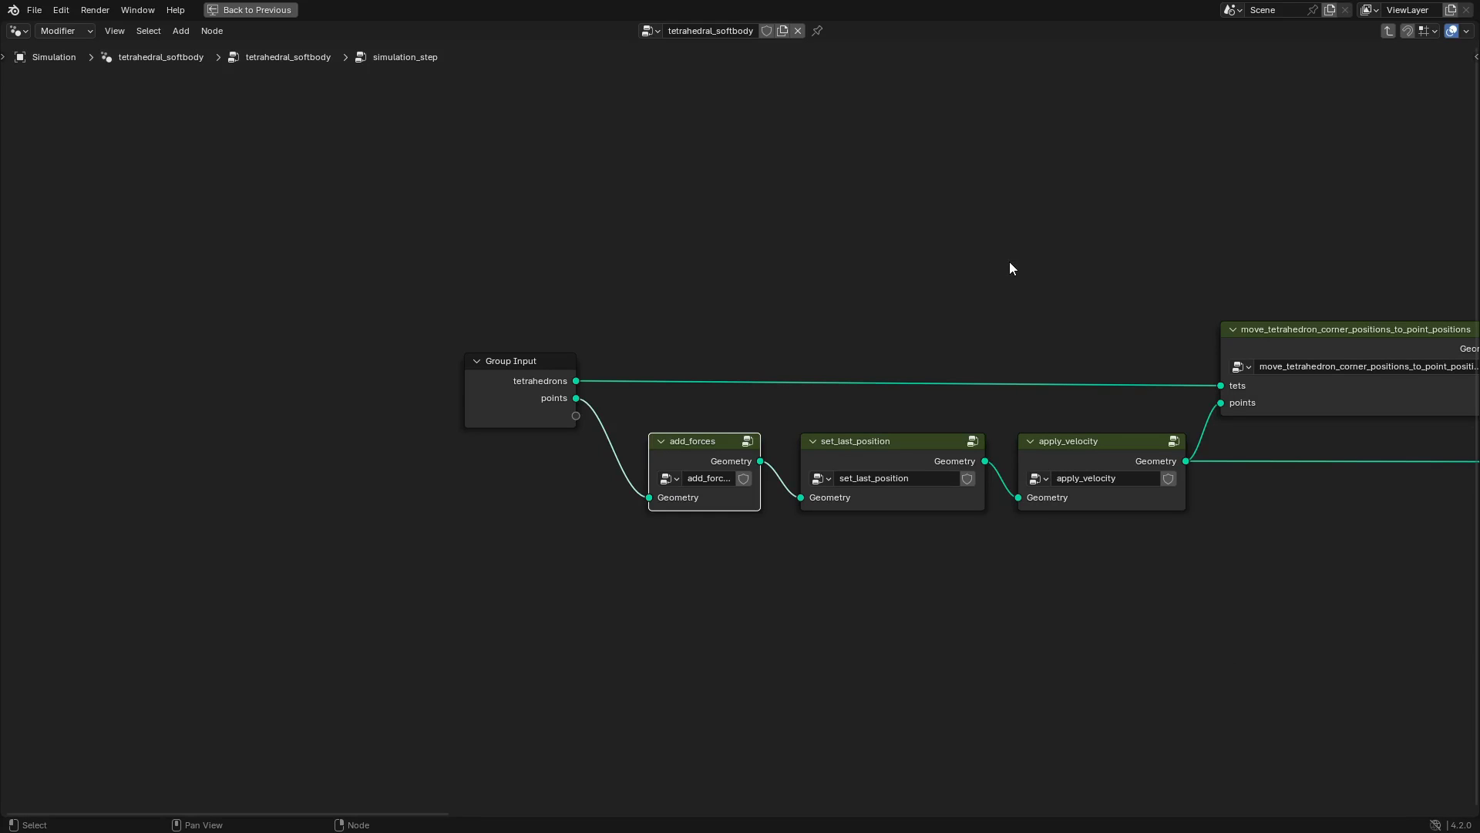
# Open the set_last_position group, examine the Position node stored as last_position, and return to simulation_step.
pyautogui.click(626, 354)
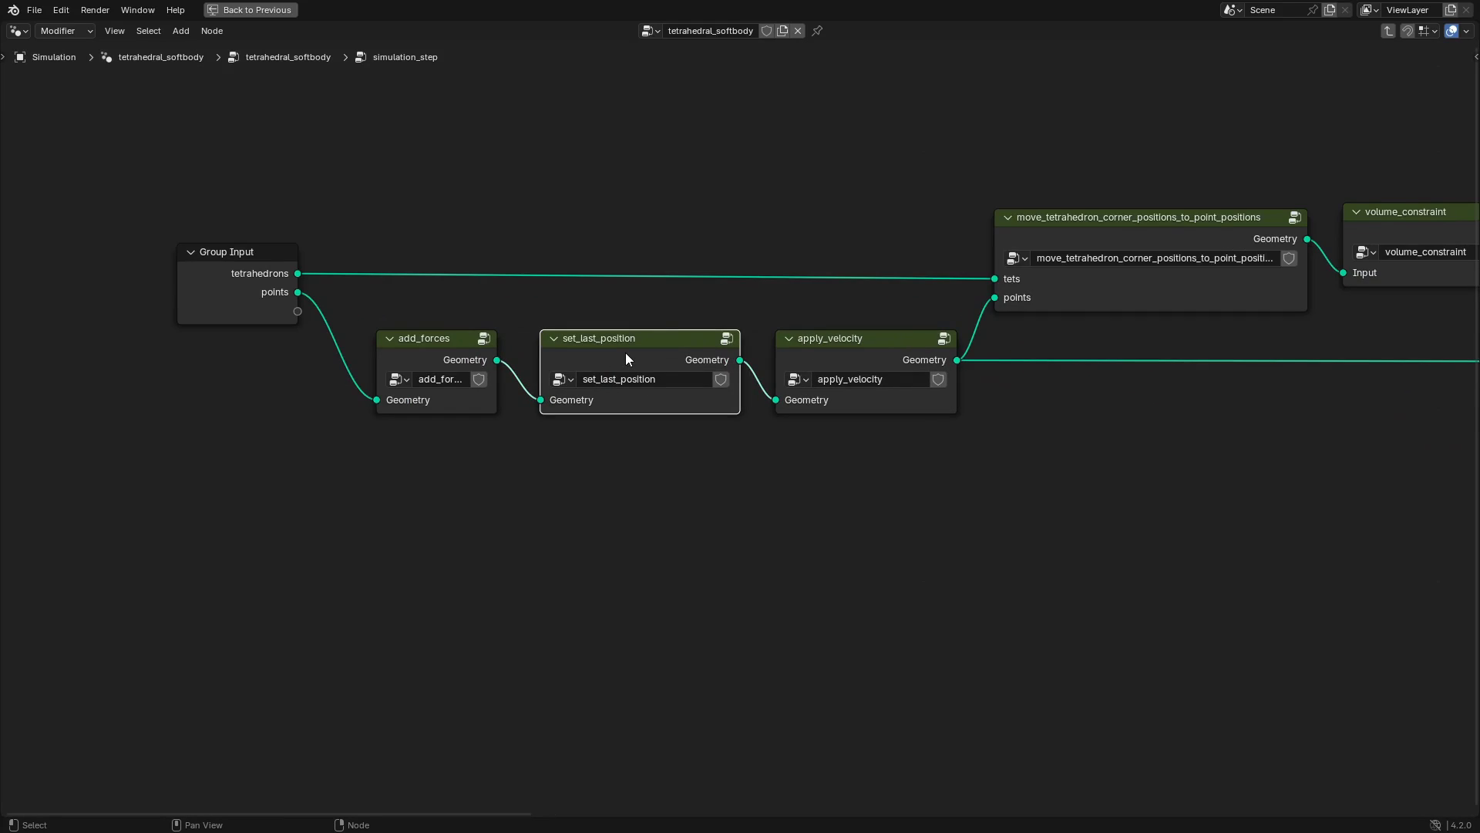
pyautogui.press('Tab')
pyautogui.click(686, 356)
pyautogui.moveTo(761, 400); pyautogui.dragTo(664, 363, button='middle')
pyautogui.click(626, 488)
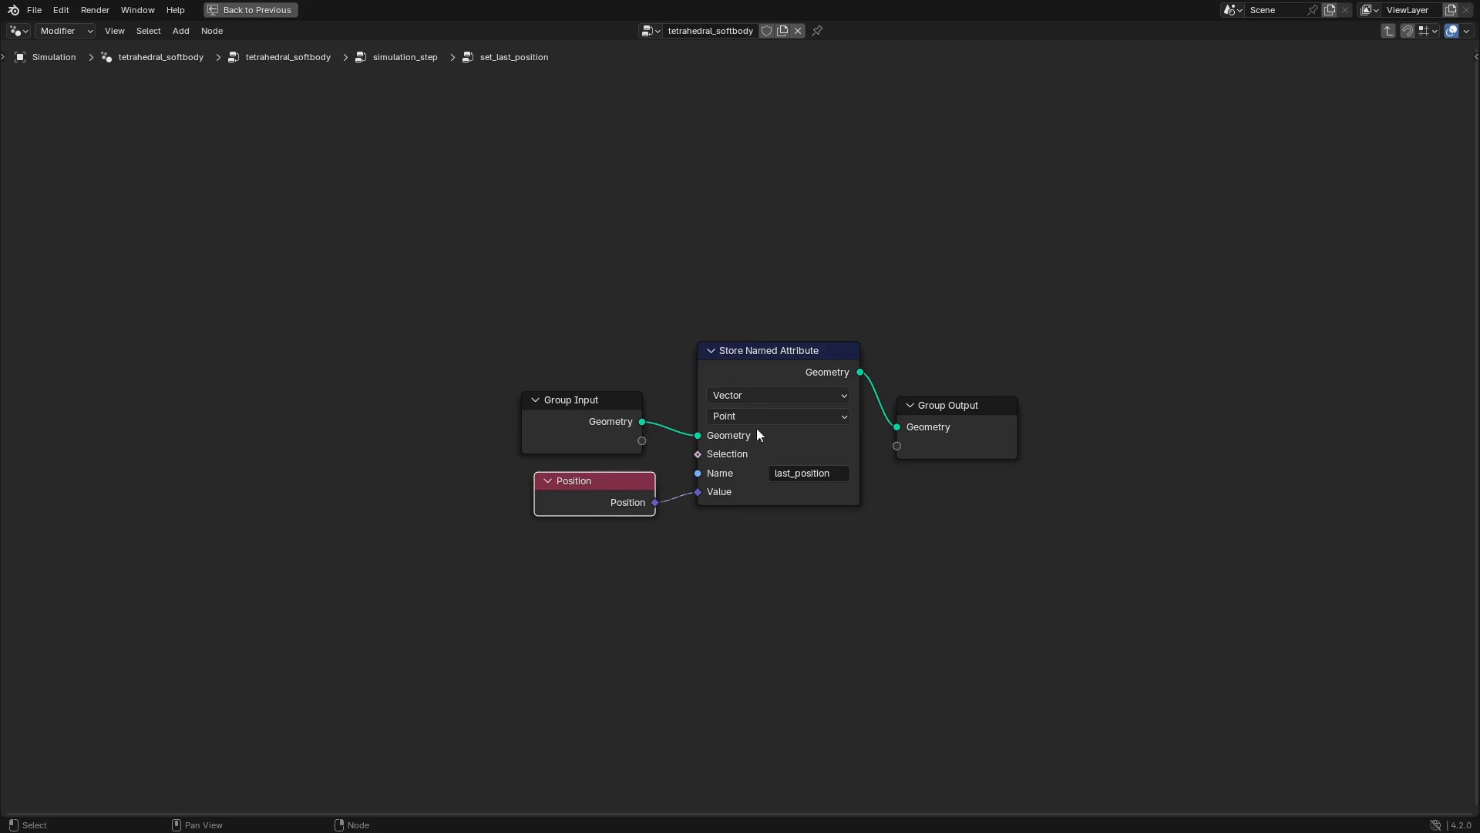
pyautogui.press('Tab')
# Open the apply_velocity group, examine how velocity scaled by delta_time offsets Set Position, and return to simulation_step.
pyautogui.click(857, 351)
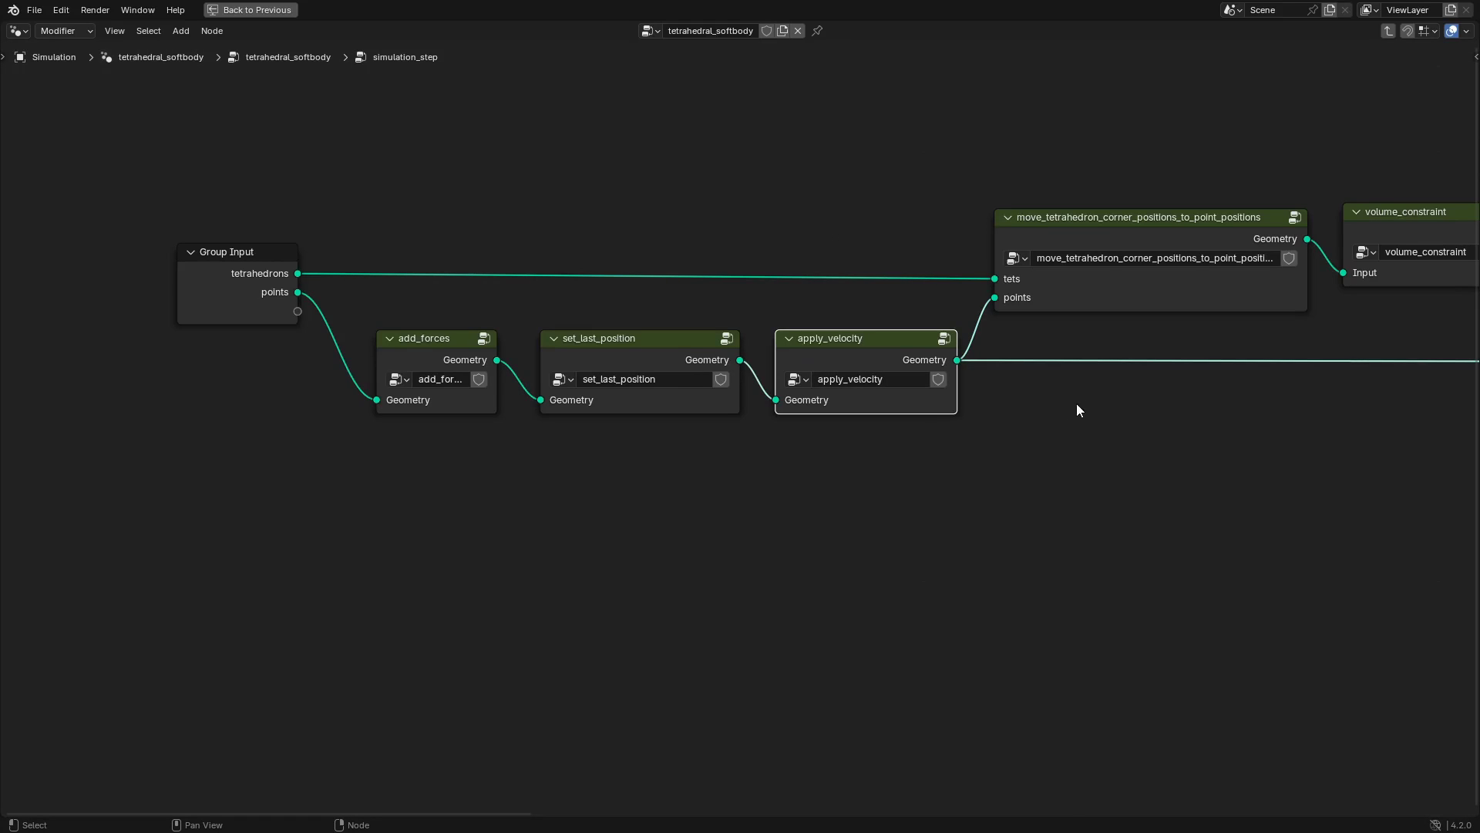
pyautogui.press('Tab')
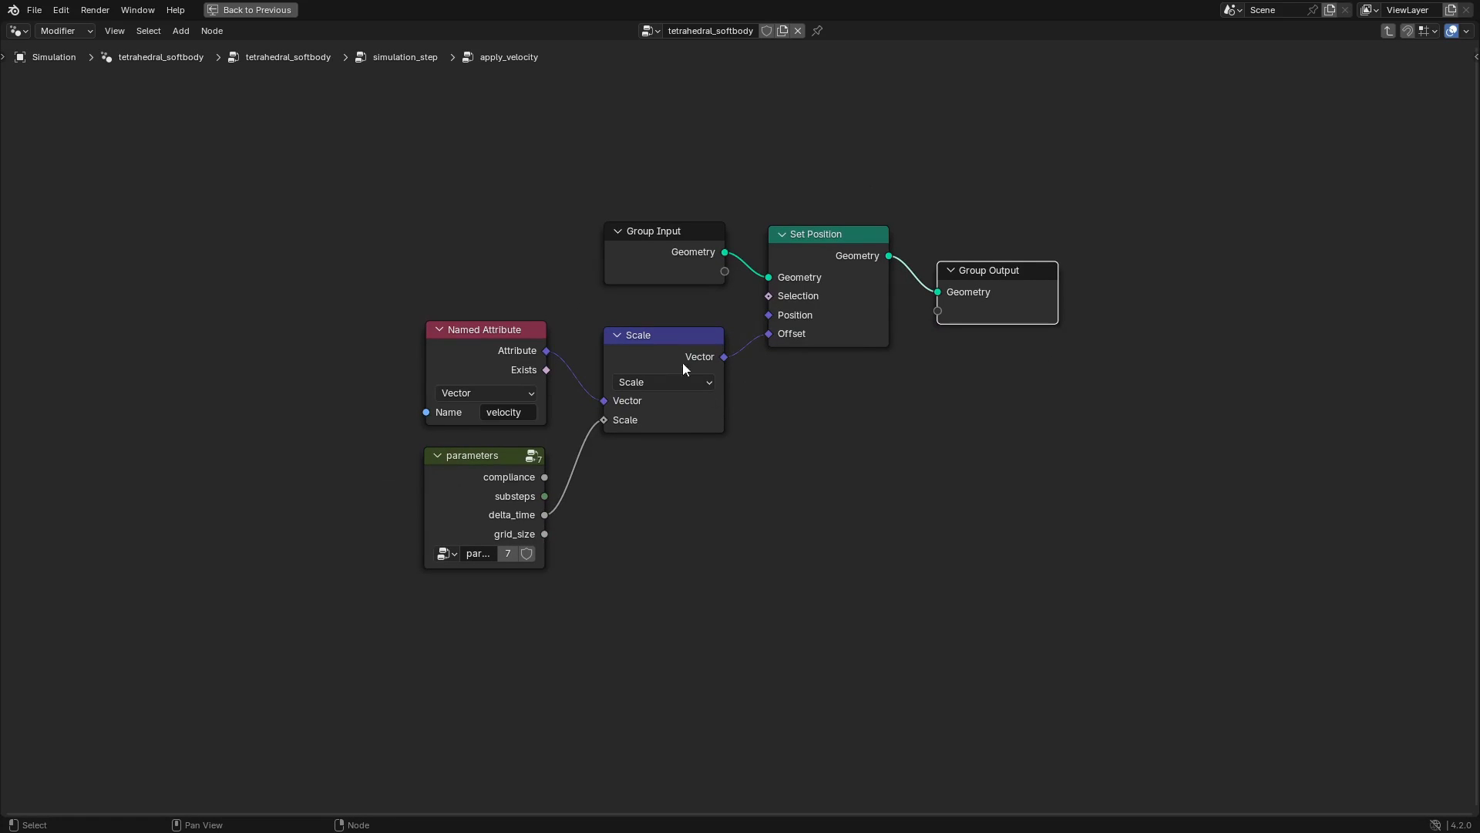
pyautogui.click(825, 251)
pyautogui.click(694, 344)
pyautogui.click(472, 345)
pyautogui.click(479, 497)
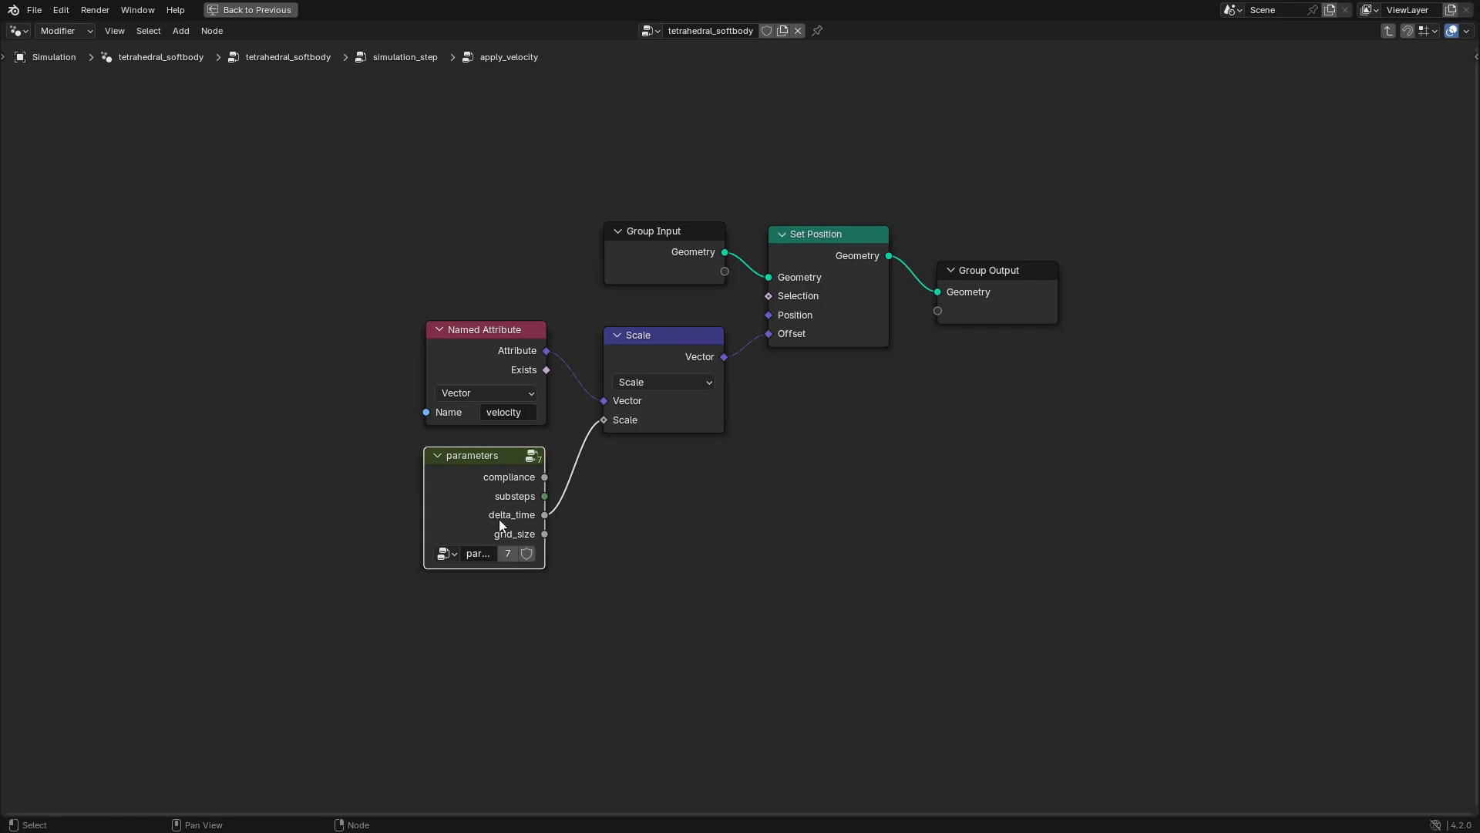
pyautogui.press('Tab')
# Open the move_tetrahedron_corner_positions_to_point_positions group that follows apply_velocity.
pyautogui.moveTo(1083, 353); pyautogui.dragTo(454, 390, button='middle')
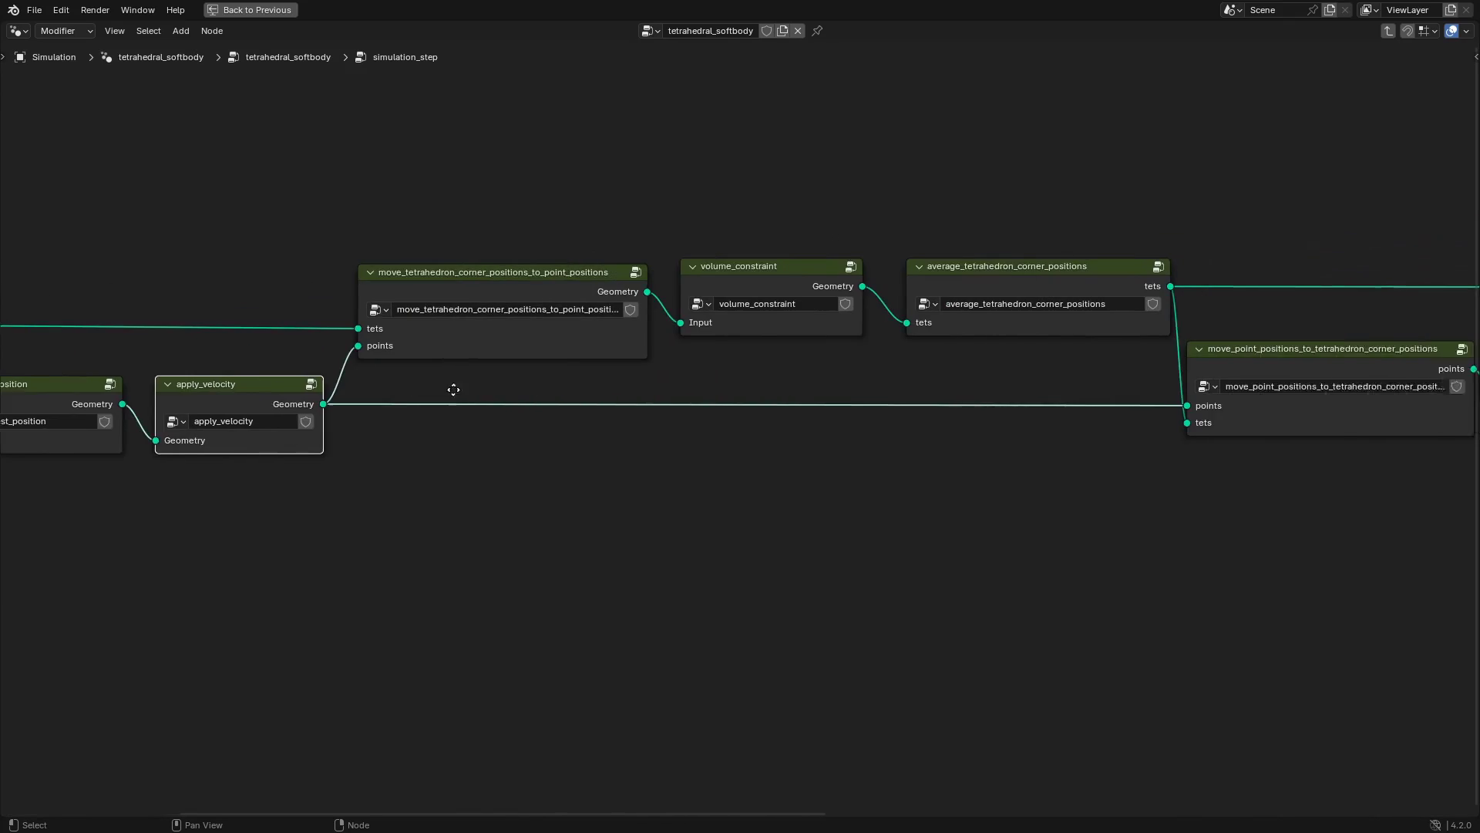
pyautogui.click(483, 292)
pyautogui.moveTo(482, 291); pyautogui.dragTo(691, 298, button='middle')
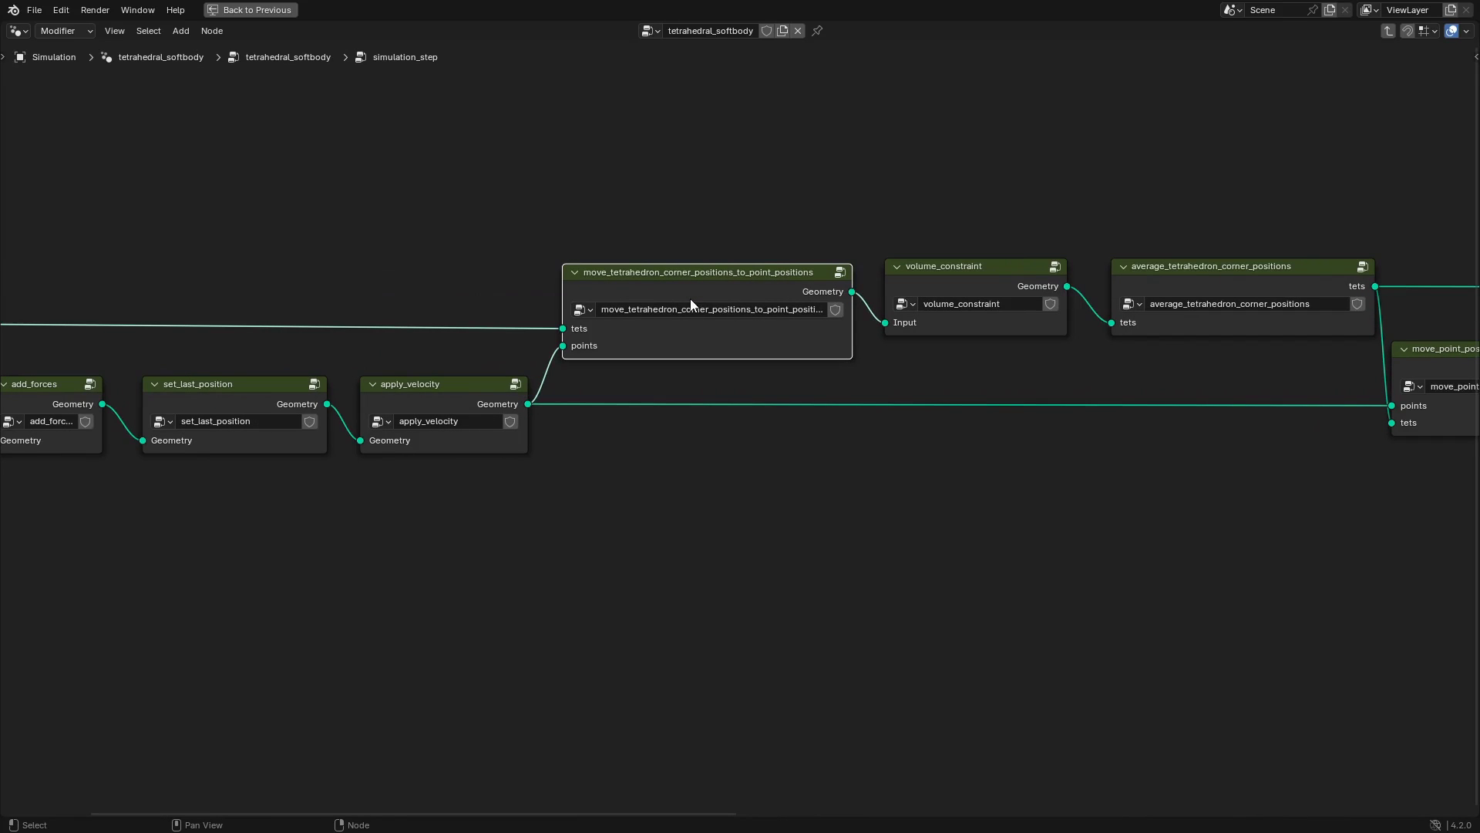
pyautogui.press('Tab')
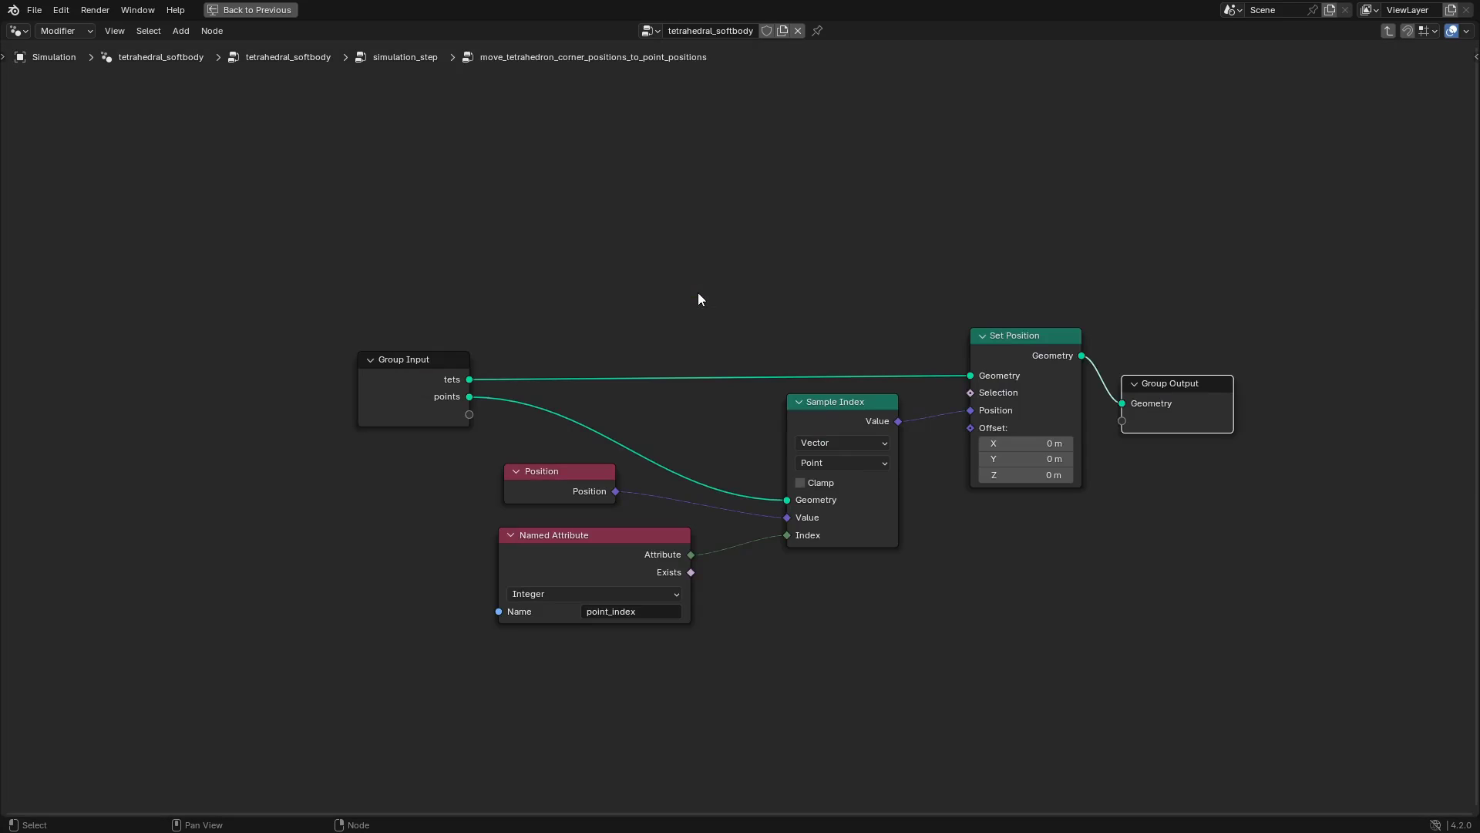
# Trace point_index and Position through Sample Index into Set Position and the Group Output, and return to simulation_step.
pyautogui.moveTo(912, 595); pyautogui.dragTo(877, 539, button='middle')
pyautogui.click(539, 524)
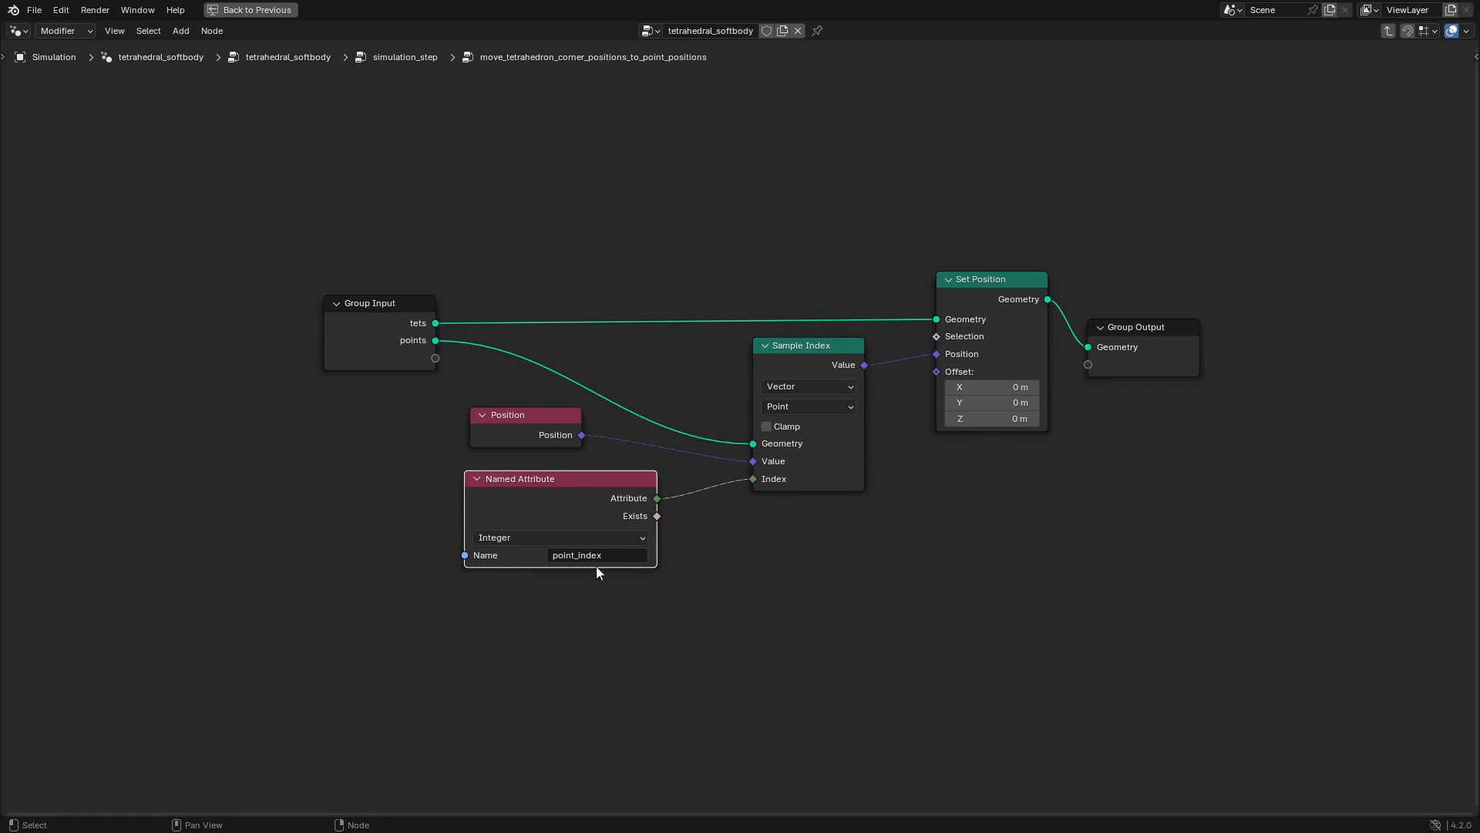
pyautogui.click(535, 423)
pyautogui.click(800, 359)
pyautogui.click(425, 343)
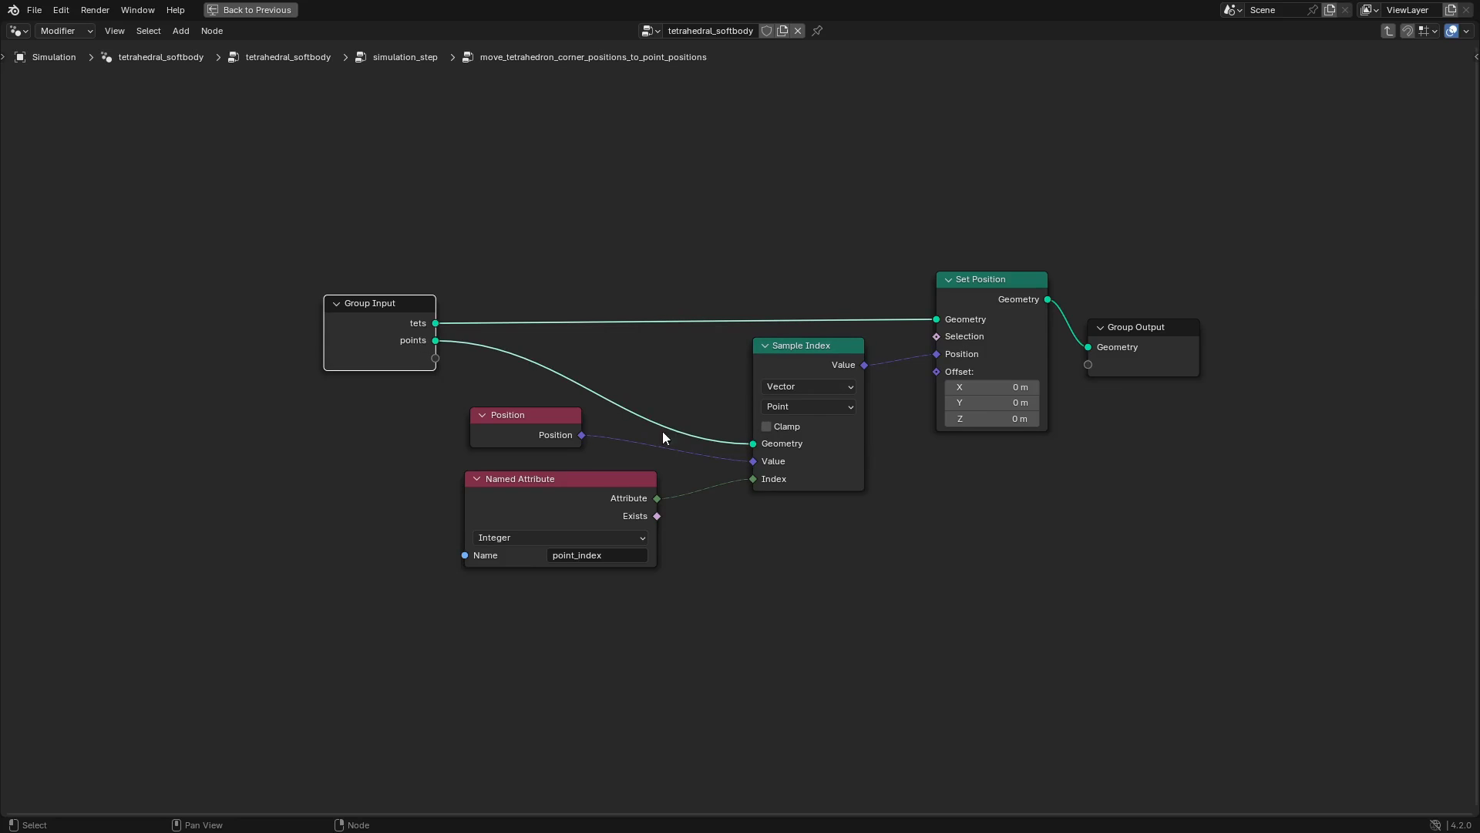
pyautogui.click(983, 297)
pyautogui.click(1150, 337)
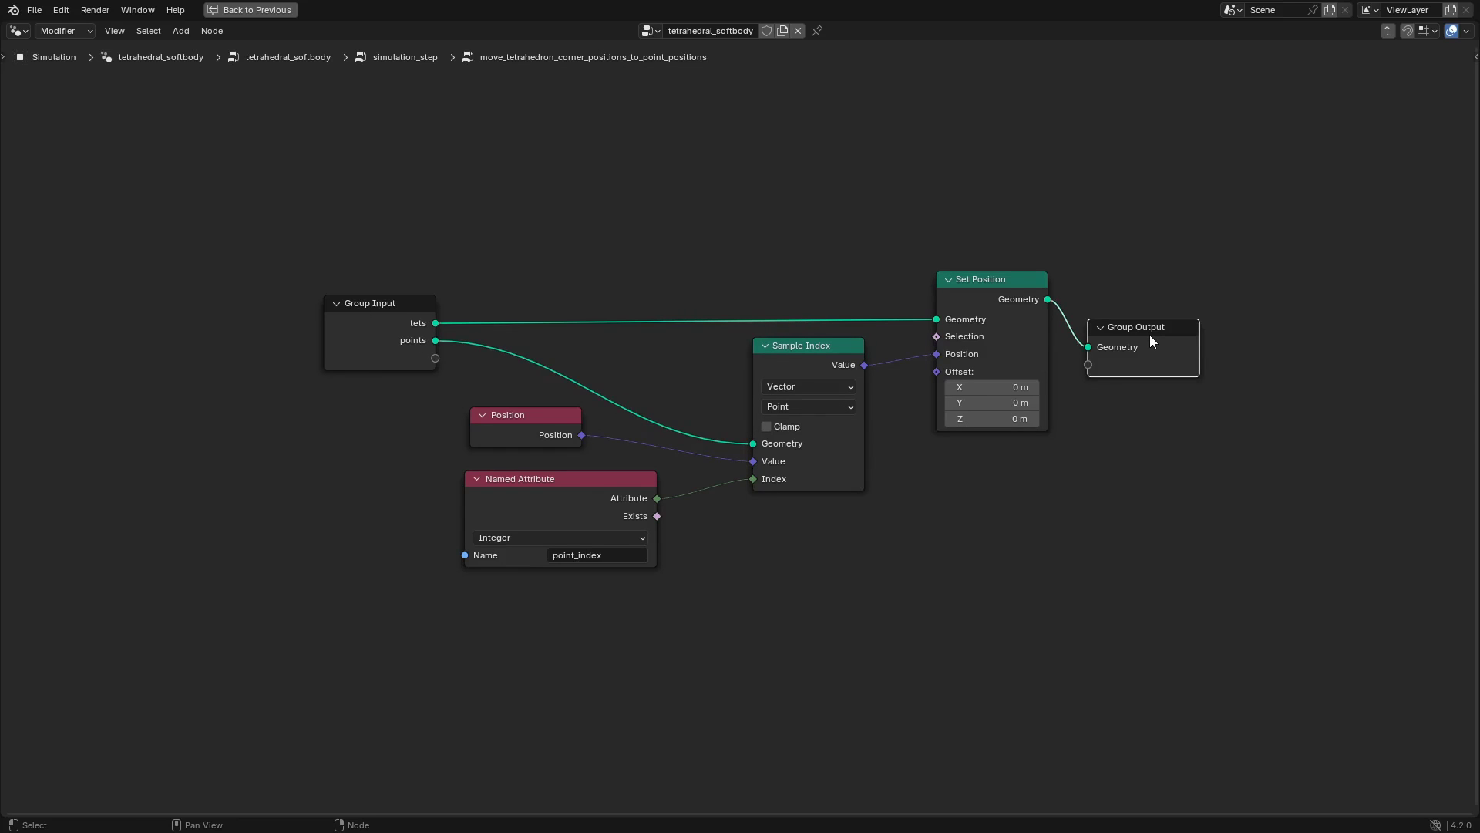
pyautogui.press('Tab')
# Open the volume_constraint group and trace get_volume_correction_vectors through the Index Switch into Set Position.
pyautogui.click(966, 266)
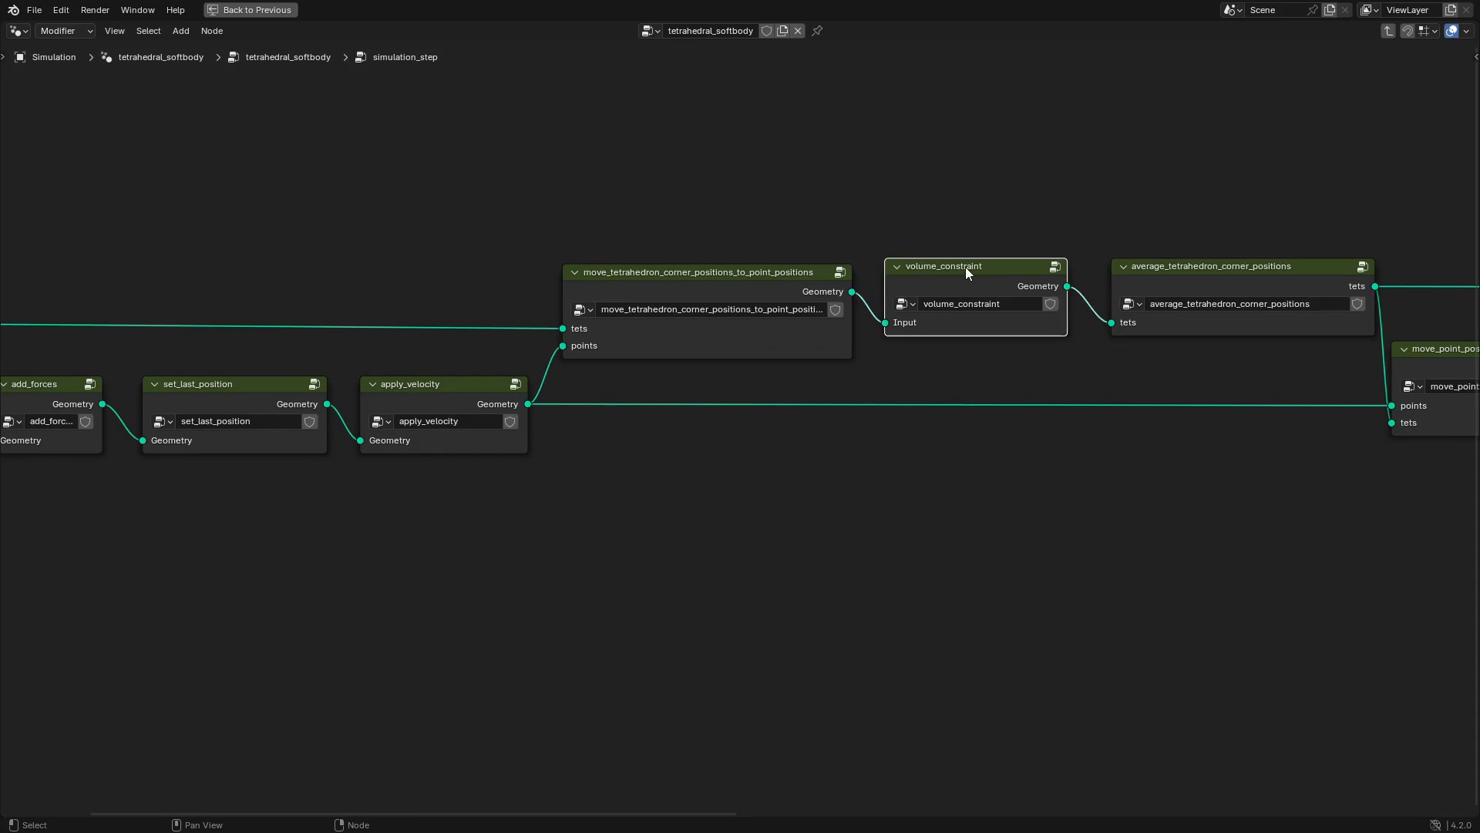
pyautogui.press('Tab')
pyautogui.moveTo(932, 259); pyautogui.dragTo(798, 261, button='middle')
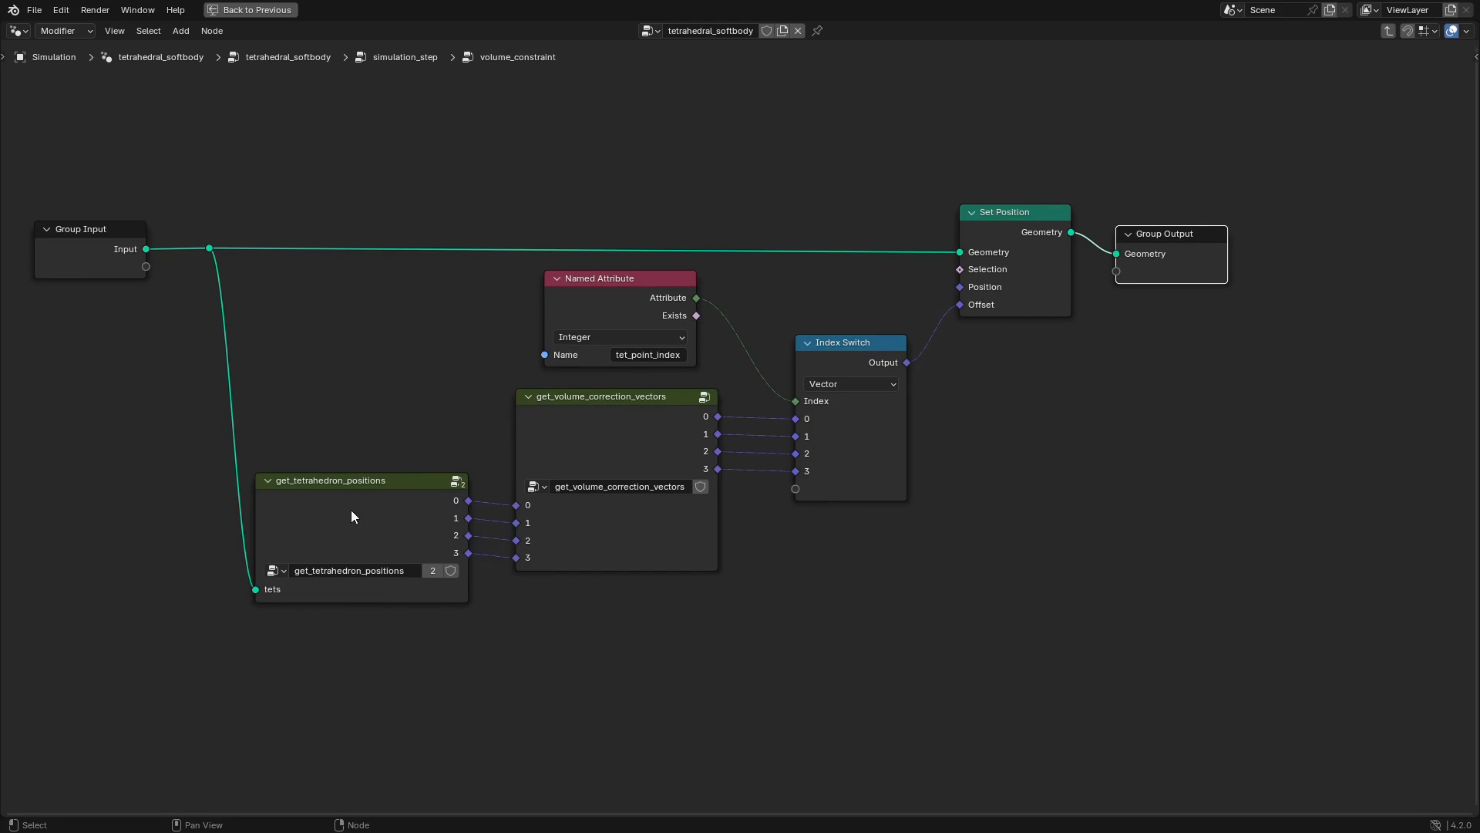
pyautogui.click(600, 433)
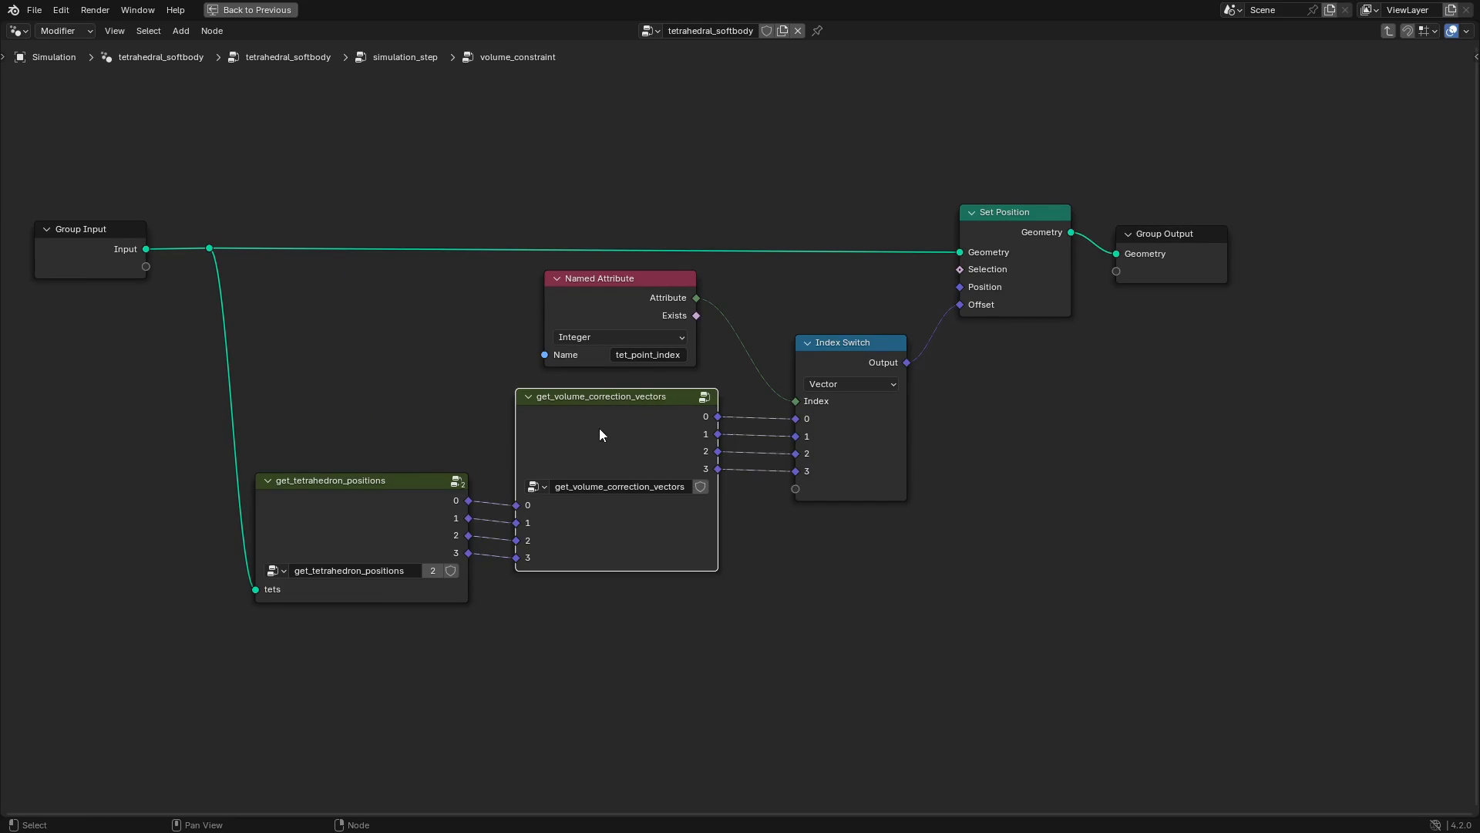
pyautogui.click(871, 345)
pyautogui.click(1024, 215)
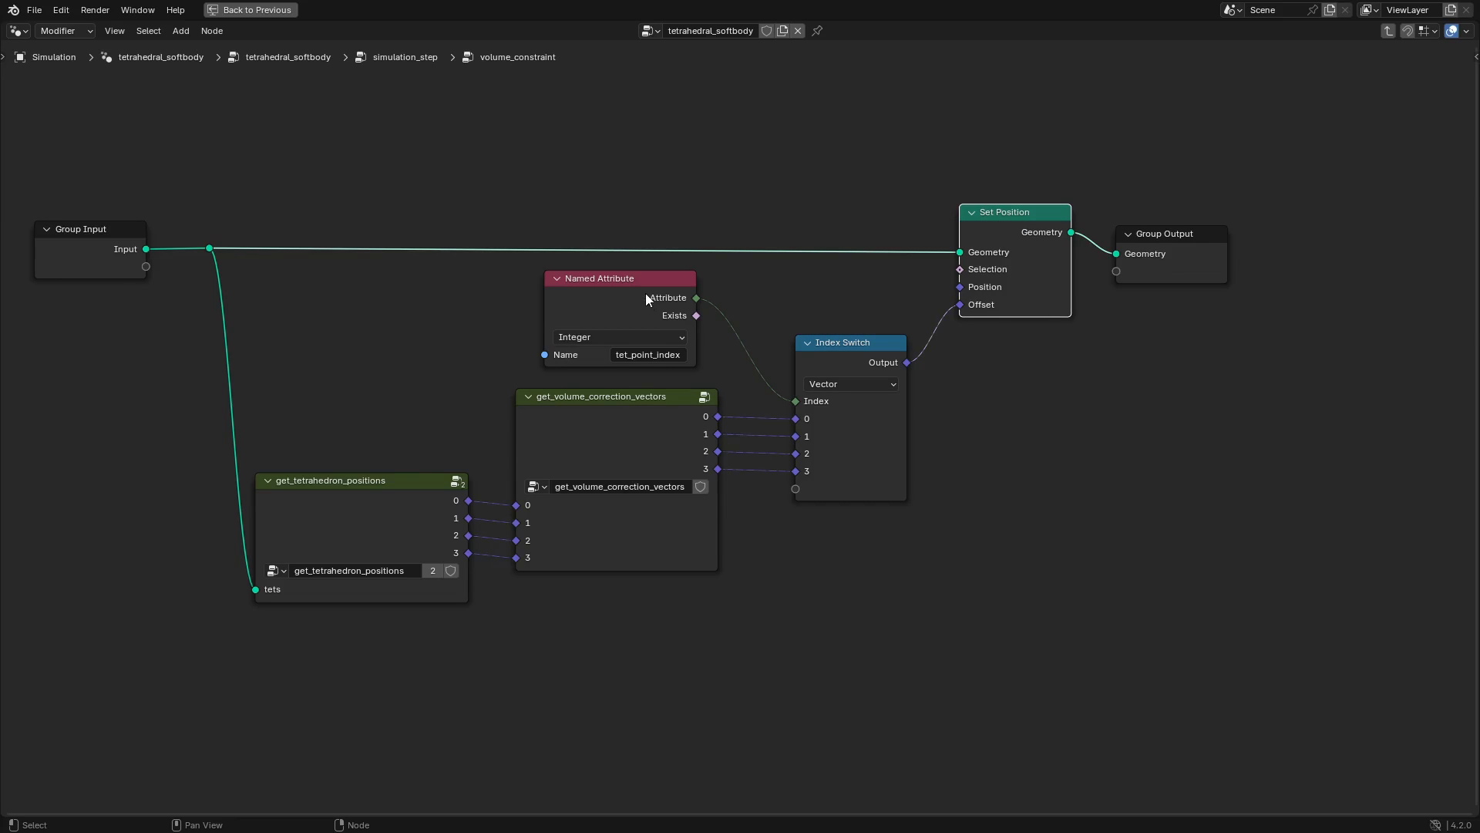
# Trace the tet_point_index Named Attribute through the Index Switch into the Offset of Set Position.
pyautogui.click(587, 294)
pyautogui.moveTo(412, 397); pyautogui.dragTo(459, 387, button='middle')
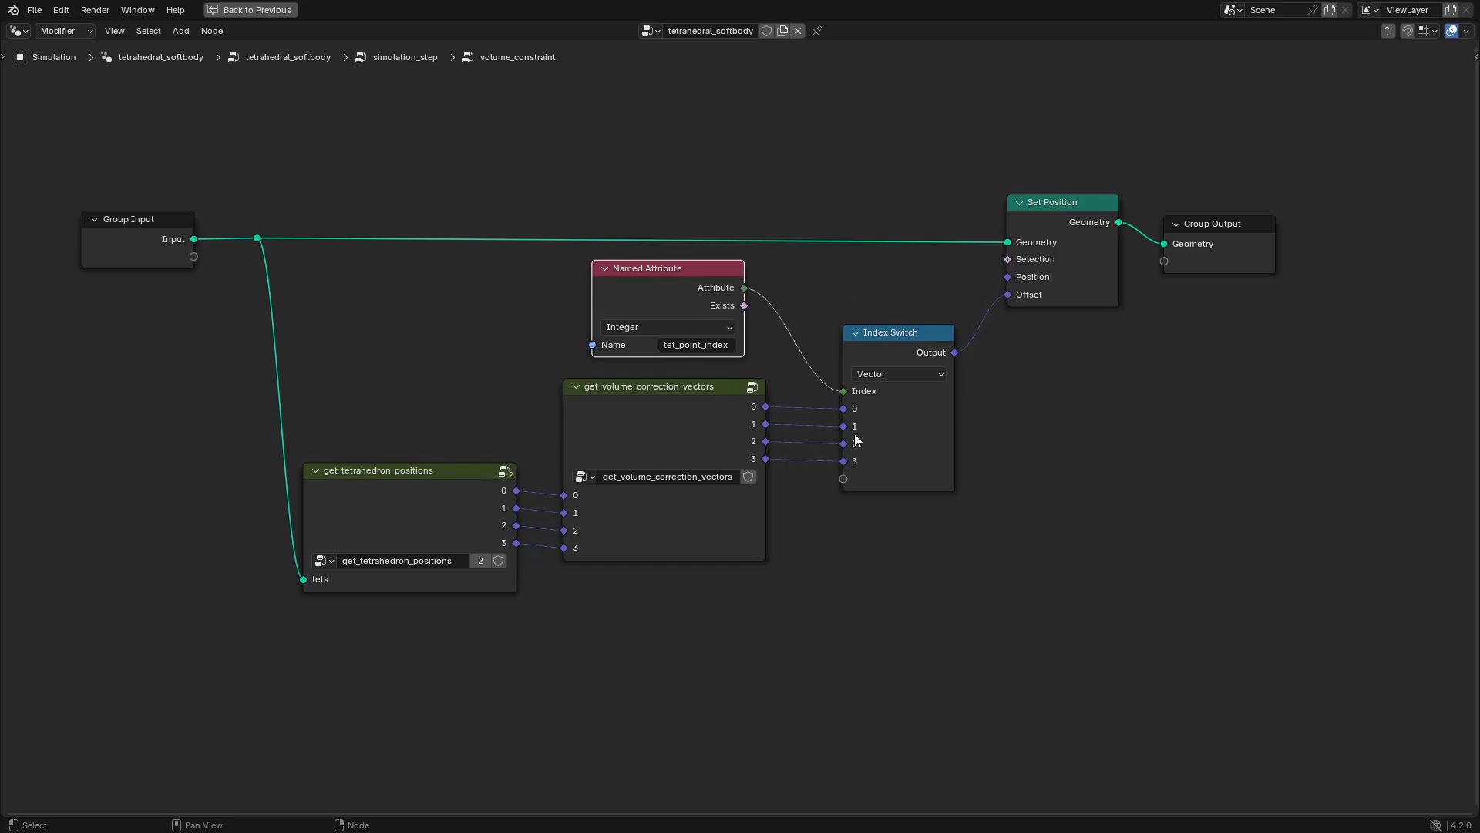
pyautogui.click(871, 336)
pyautogui.click(1031, 293)
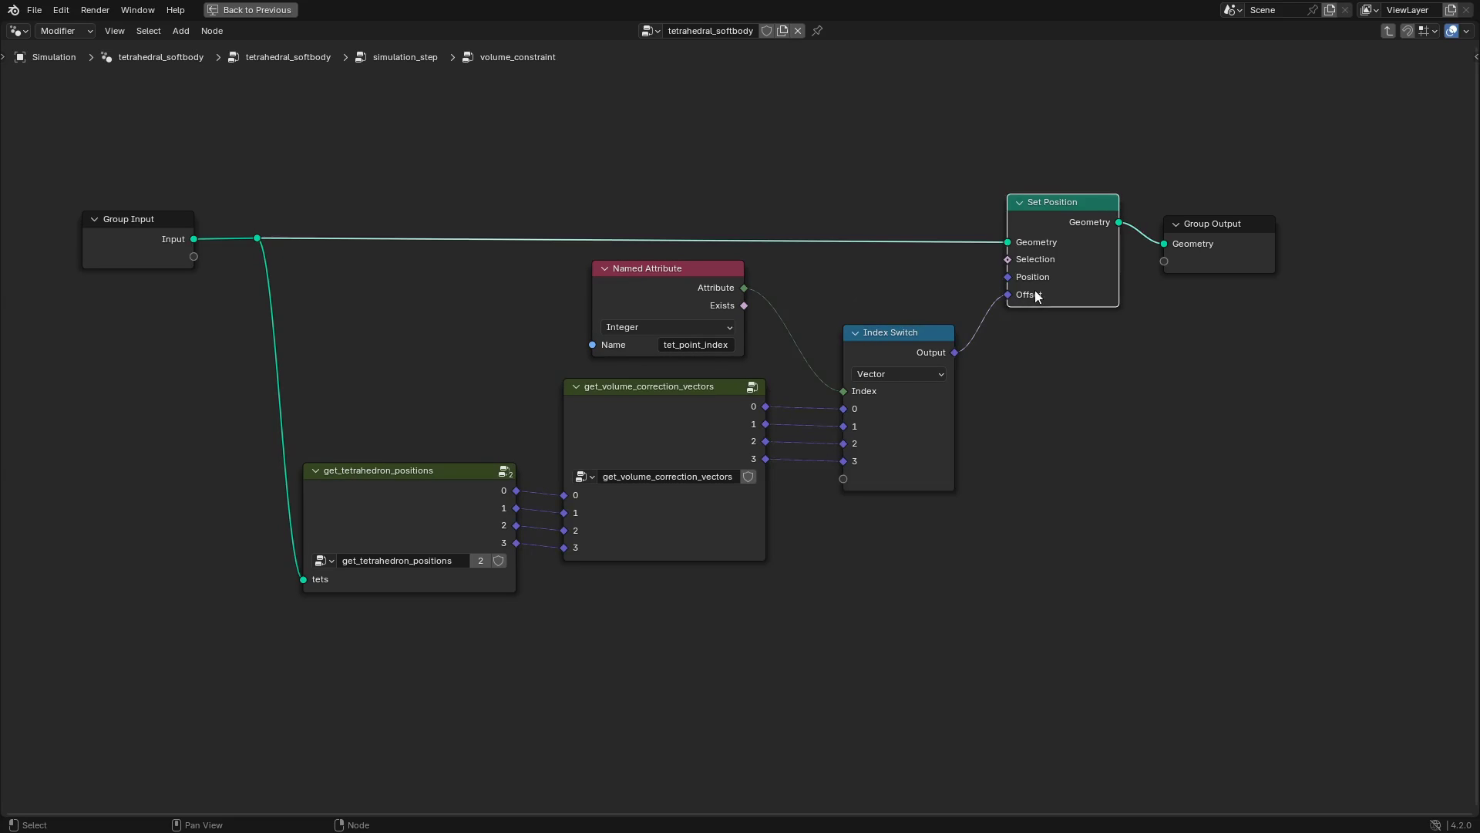
# Open the get_volume_correction_vectors group, view the whole node tree, and focus on its Subtract, Cross Product and Scale nodes.
pyautogui.click(752, 388)
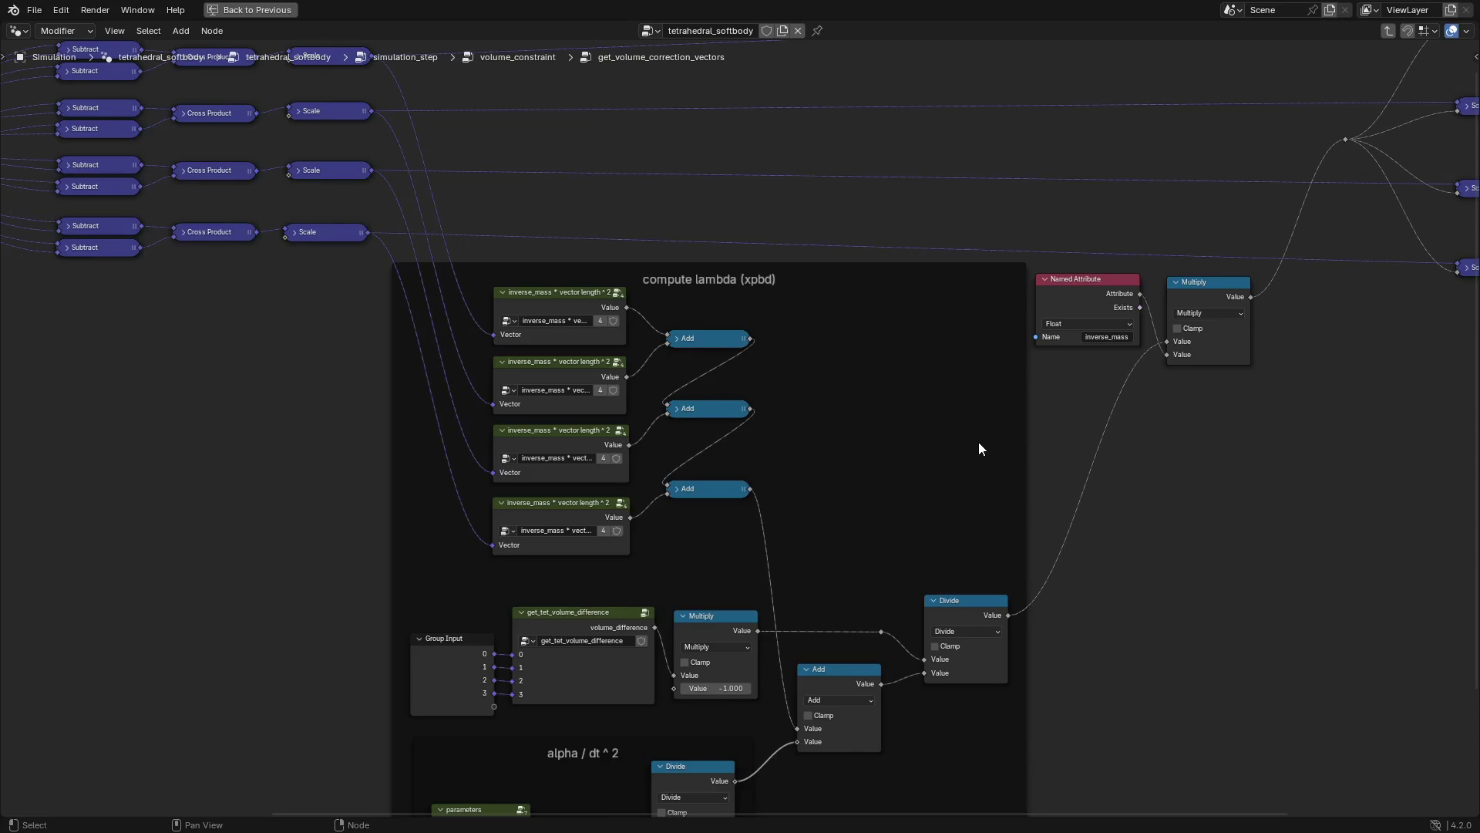
pyautogui.press('Home')
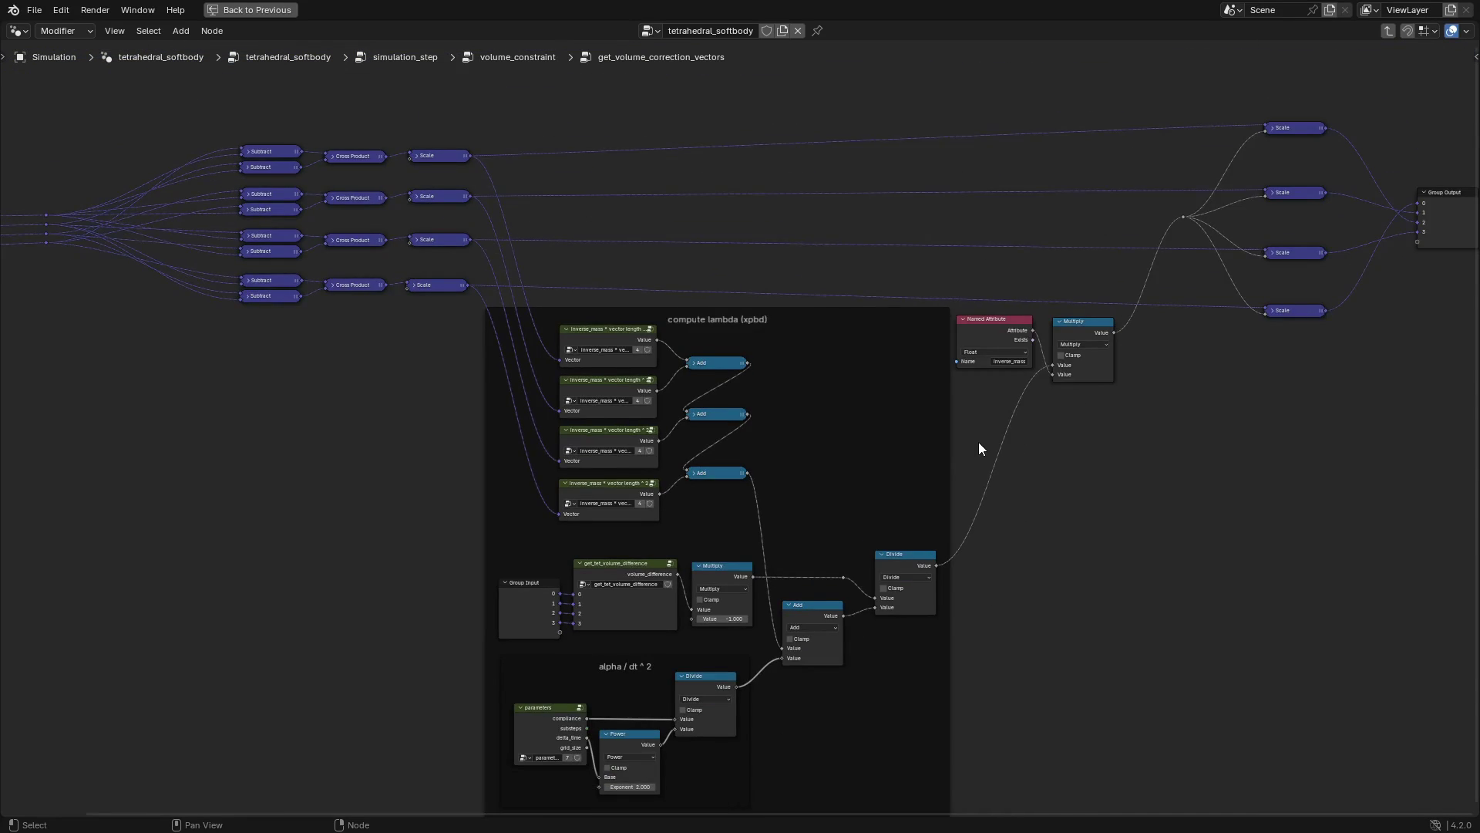
pyautogui.scroll(5, 697, 489)
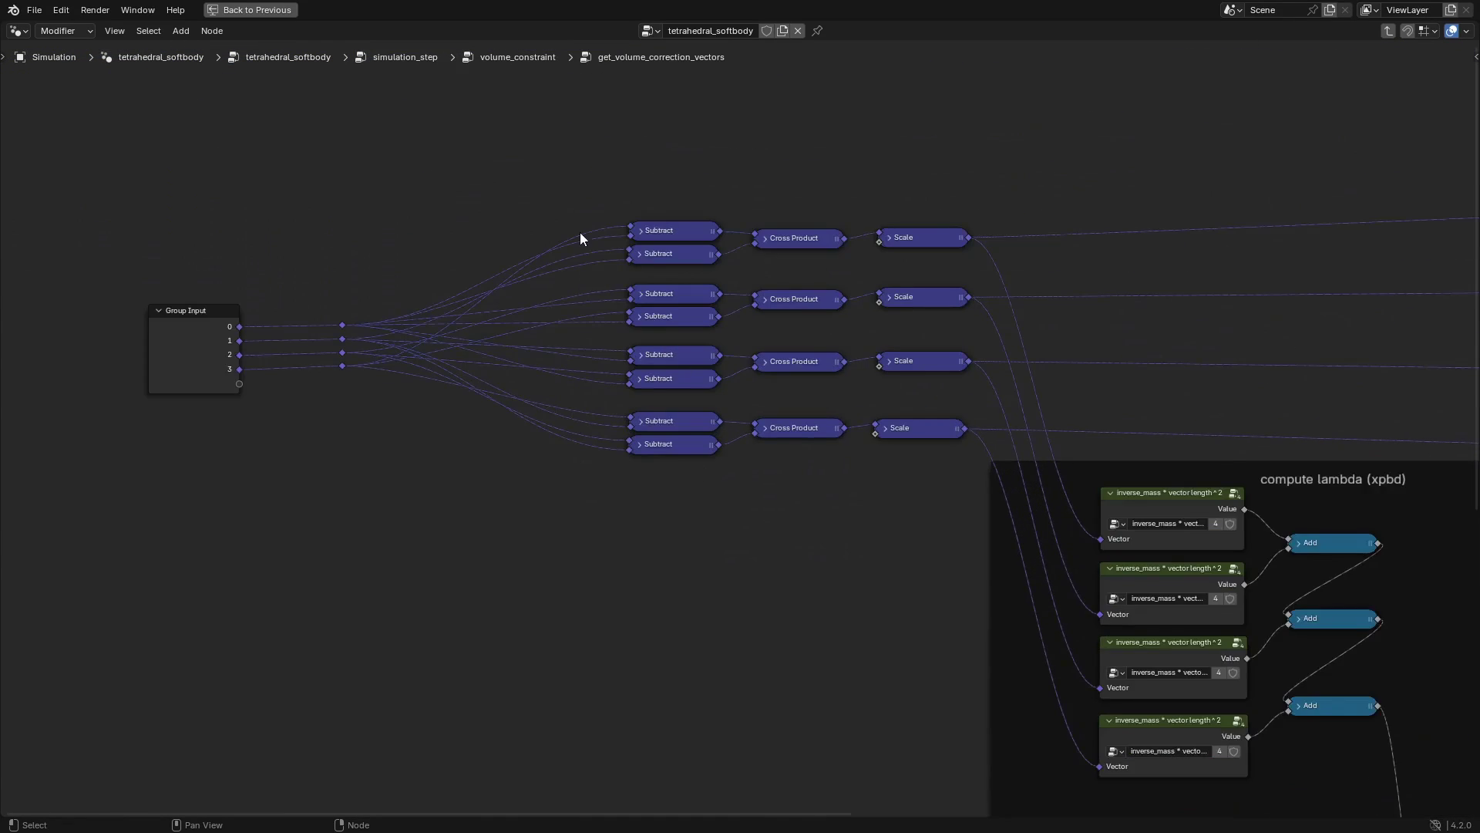
# Find the compute lambda (xpbd) frame and open the get_tet_volume_difference group inside it.
pyautogui.moveTo(543, 197); pyautogui.dragTo(876, 663)
pyautogui.click(874, 640)
pyautogui.scroll(-4, 874, 640)
pyautogui.moveTo(999, 622); pyautogui.dragTo(490, 324, button='middle')
pyautogui.scroll(-1, 1112, 261)
pyautogui.moveTo(1112, 261); pyautogui.dragTo(1046, 353, button='middle')
pyautogui.moveTo(886, 496); pyautogui.dragTo(1131, 350, button='middle')
pyautogui.scroll(5, 717, 502)
pyautogui.scroll(6, 718, 501)
pyautogui.click(760, 454)
pyautogui.moveTo(760, 452); pyautogui.dragTo(754, 368, button='middle')
pyautogui.press('Tab')
# Trace get_tetrahedron_volume and the rest_volume attribute through Subtract to the Group Output, and return to get_volume_correction_vectors.
pyautogui.click(640, 193)
pyautogui.click(870, 275)
pyautogui.click(636, 438)
pyautogui.click(1114, 328)
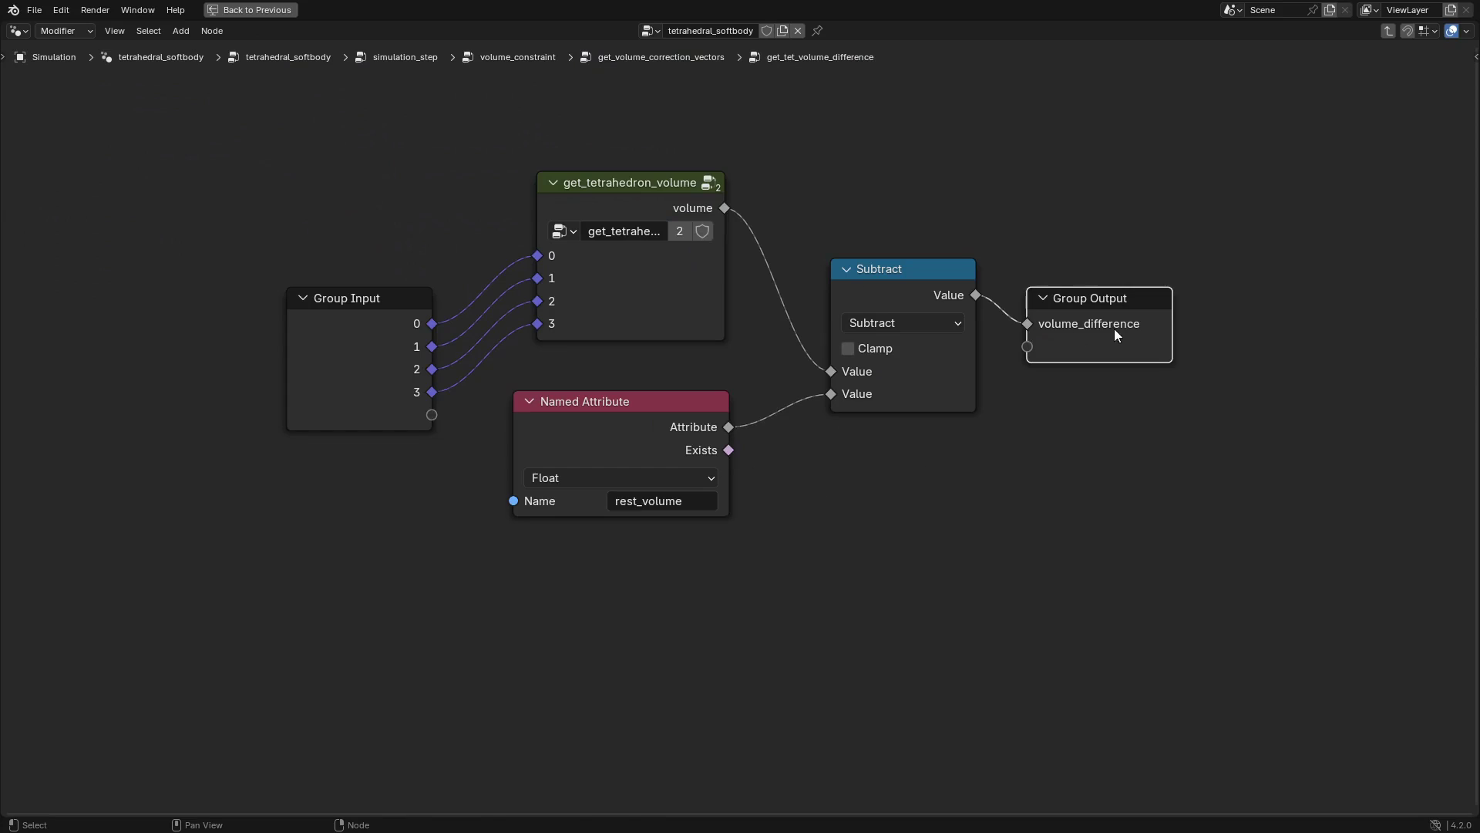
pyautogui.press('Tab')
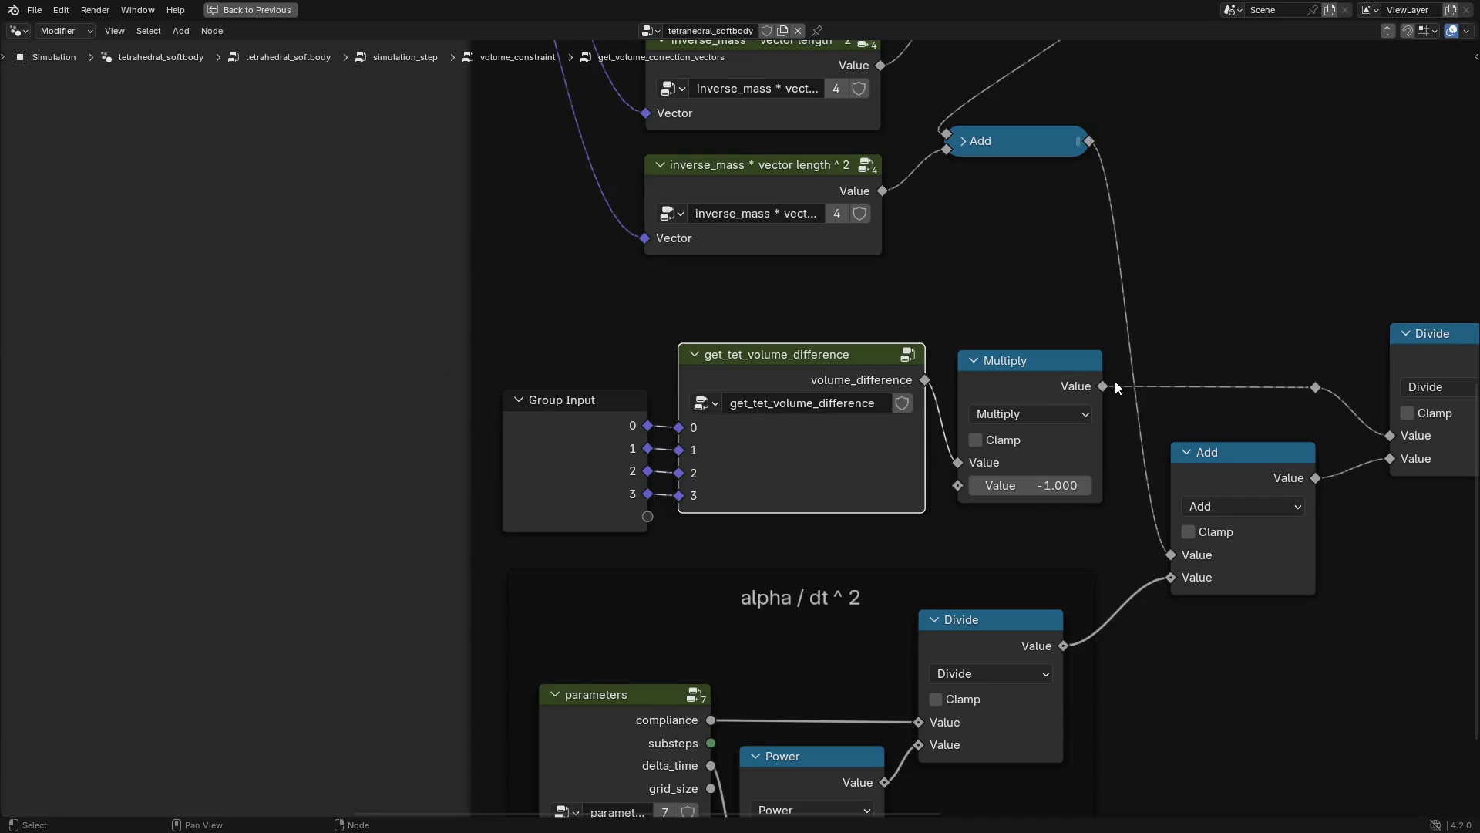
# Open the first inverse_mass * vector length ^ 2 group, view its Group Output, and return to get_volume_correction_vectors.
pyautogui.scroll(-3, 842, 339)
pyautogui.moveTo(846, 312); pyautogui.dragTo(821, 467, button='middle')
pyautogui.click(698, 197)
pyautogui.moveTo(699, 202); pyautogui.dragTo(756, 304, button='middle')
pyautogui.scroll(4, 765, 349)
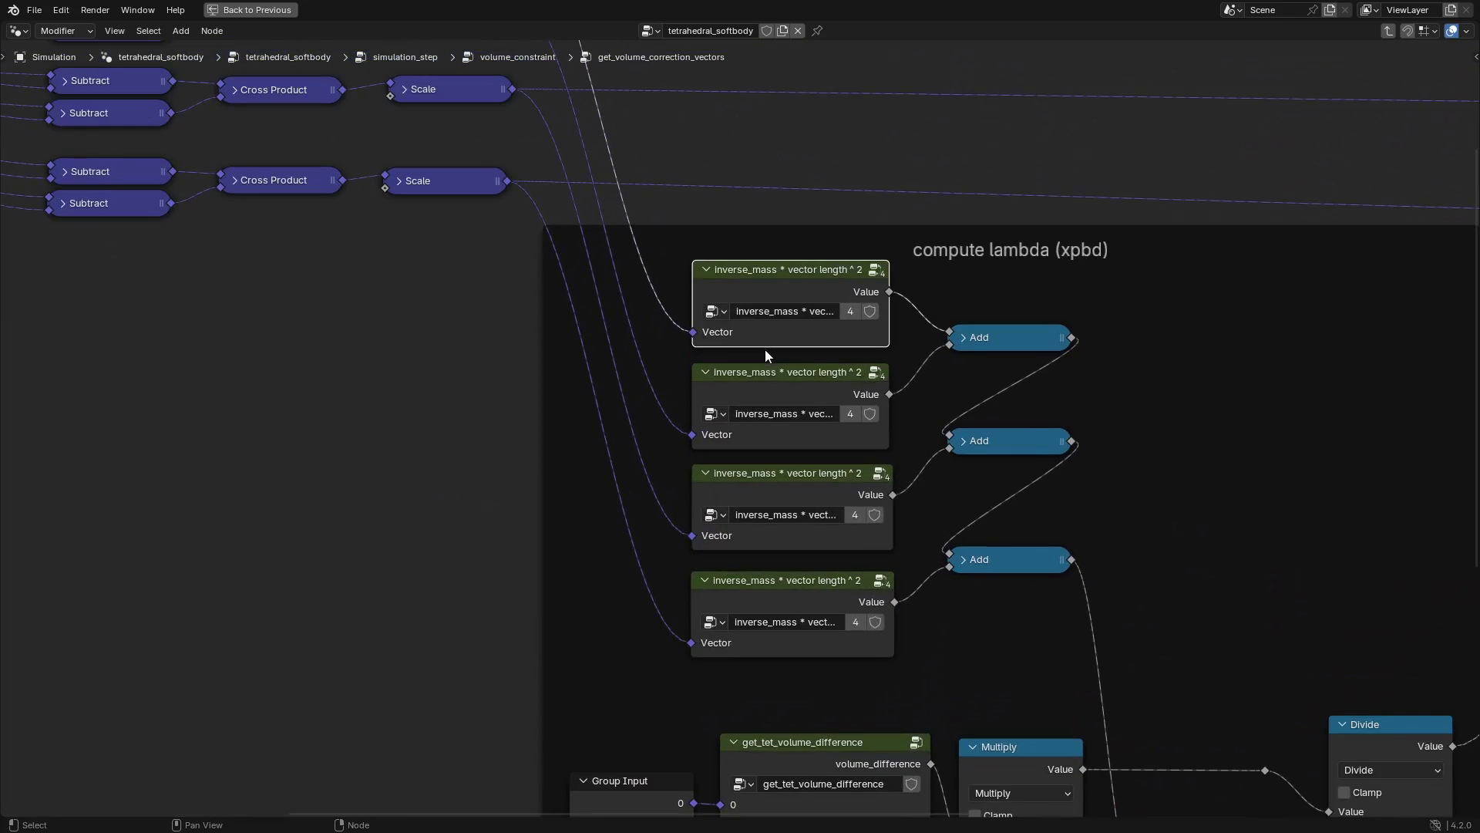
pyautogui.press('Tab')
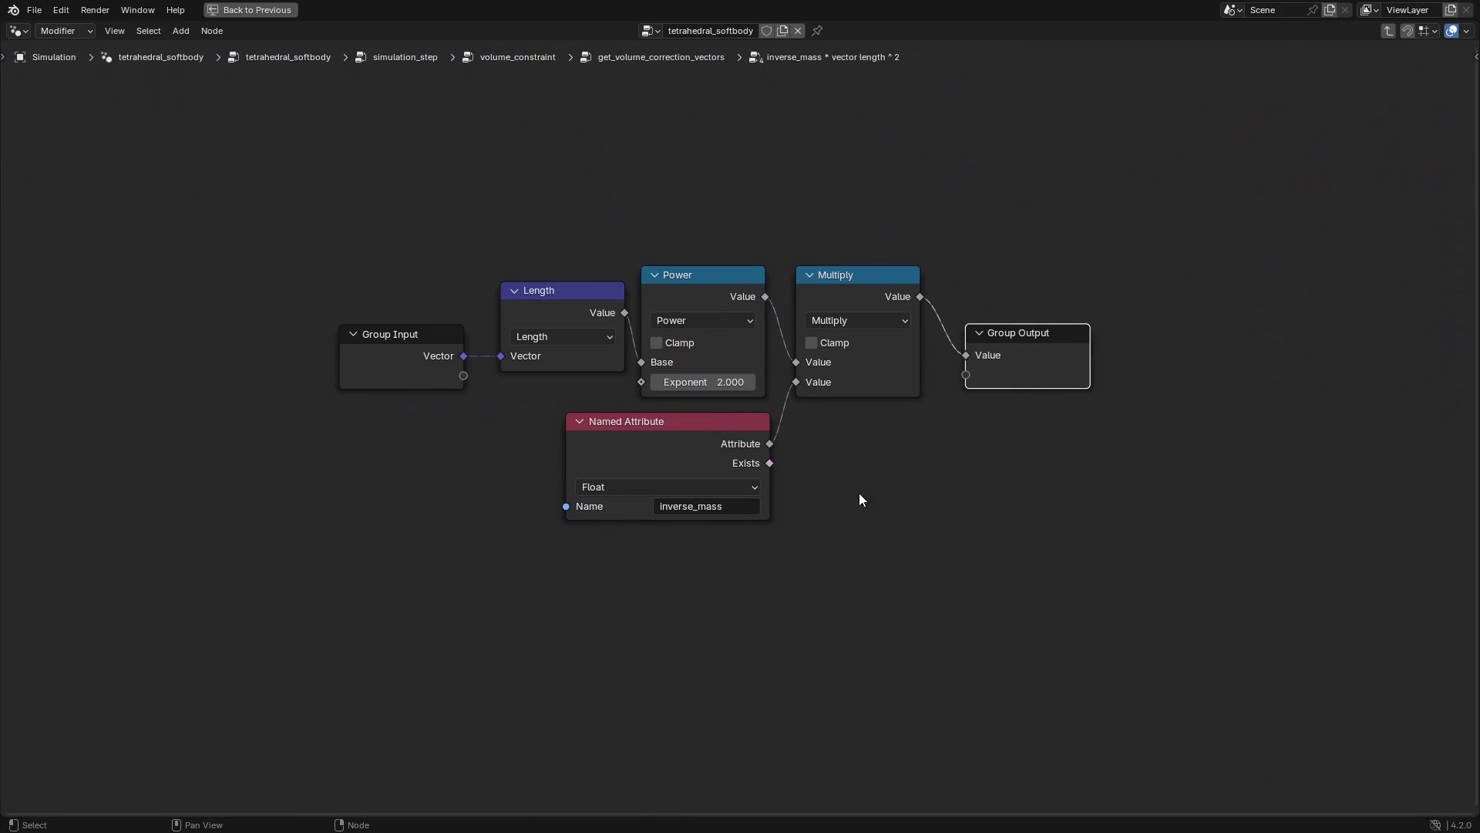
pyautogui.click(1016, 398)
pyautogui.click(1017, 379)
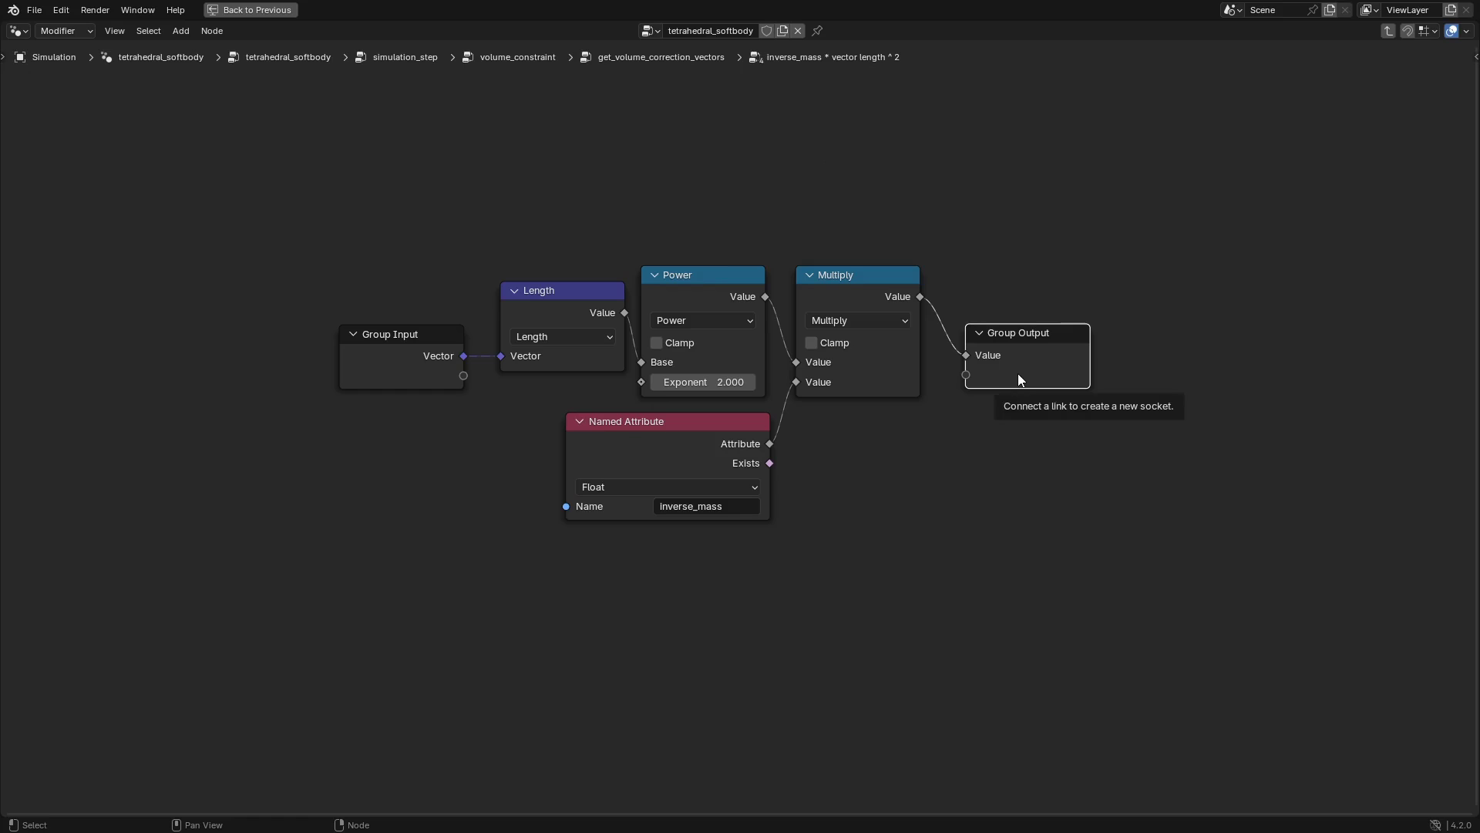
pyautogui.press('Tab')
pyautogui.click(1165, 467)
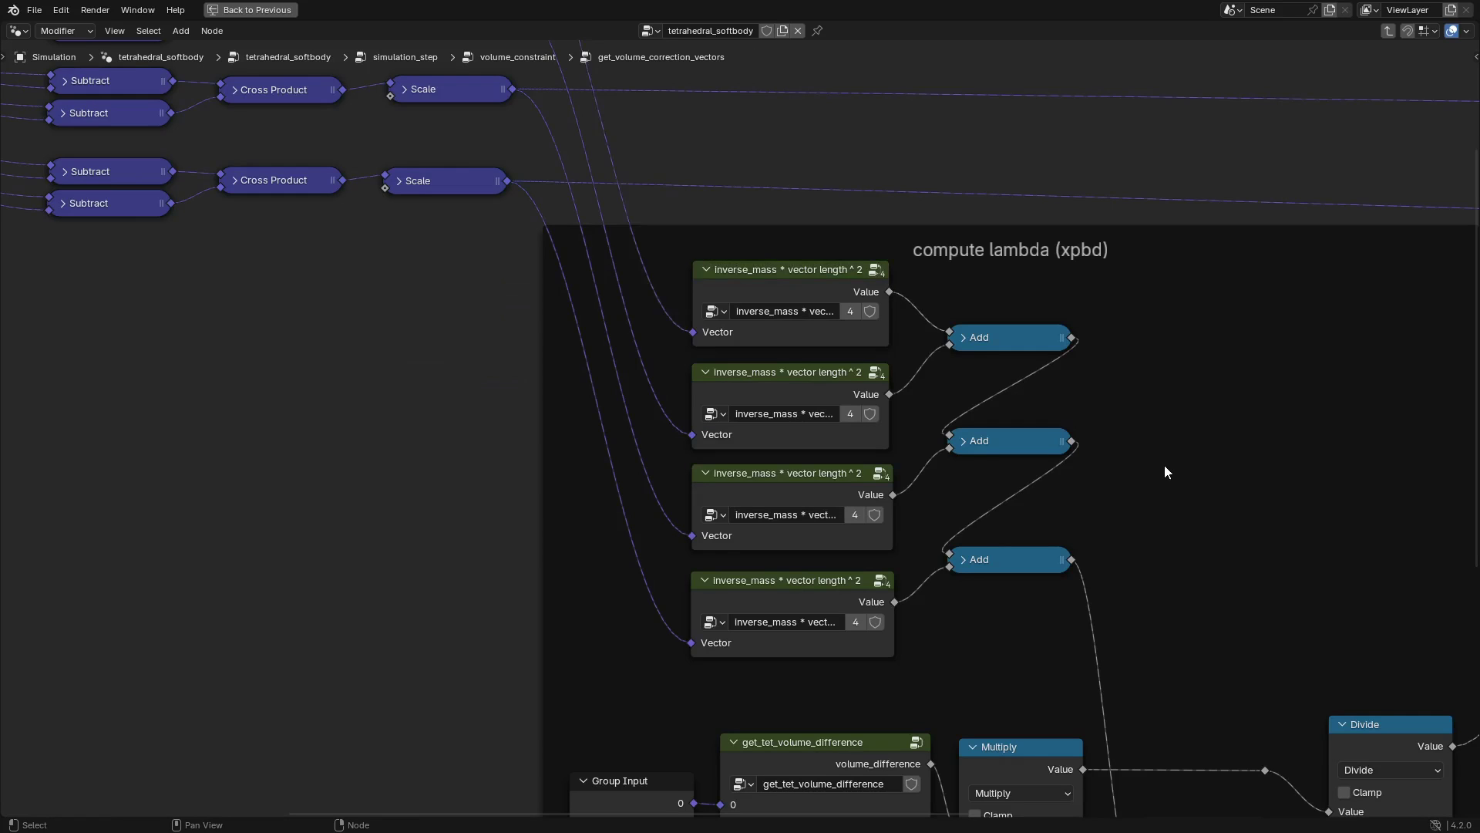
# Highlight each of the four Cross Product nodes in get_volume_correction_vectors one by one.
pyautogui.scroll(-5, 740, 424)
pyautogui.moveTo(420, 300); pyautogui.dragTo(764, 559, button='middle')
pyautogui.scroll(1, 654, 460)
pyautogui.click(778, 324)
pyautogui.click(779, 395)
pyautogui.click(787, 467)
pyautogui.click(786, 545)
# Highlight each of the eight Subtract nodes that feed the Cross Product nodes, then clear the selection.
pyautogui.click(635, 317)
pyautogui.click(638, 344)
pyautogui.click(640, 390)
pyautogui.click(639, 415)
pyautogui.click(640, 460)
pyautogui.click(637, 486)
pyautogui.click(632, 536)
pyautogui.click(631, 564)
pyautogui.click(711, 580)
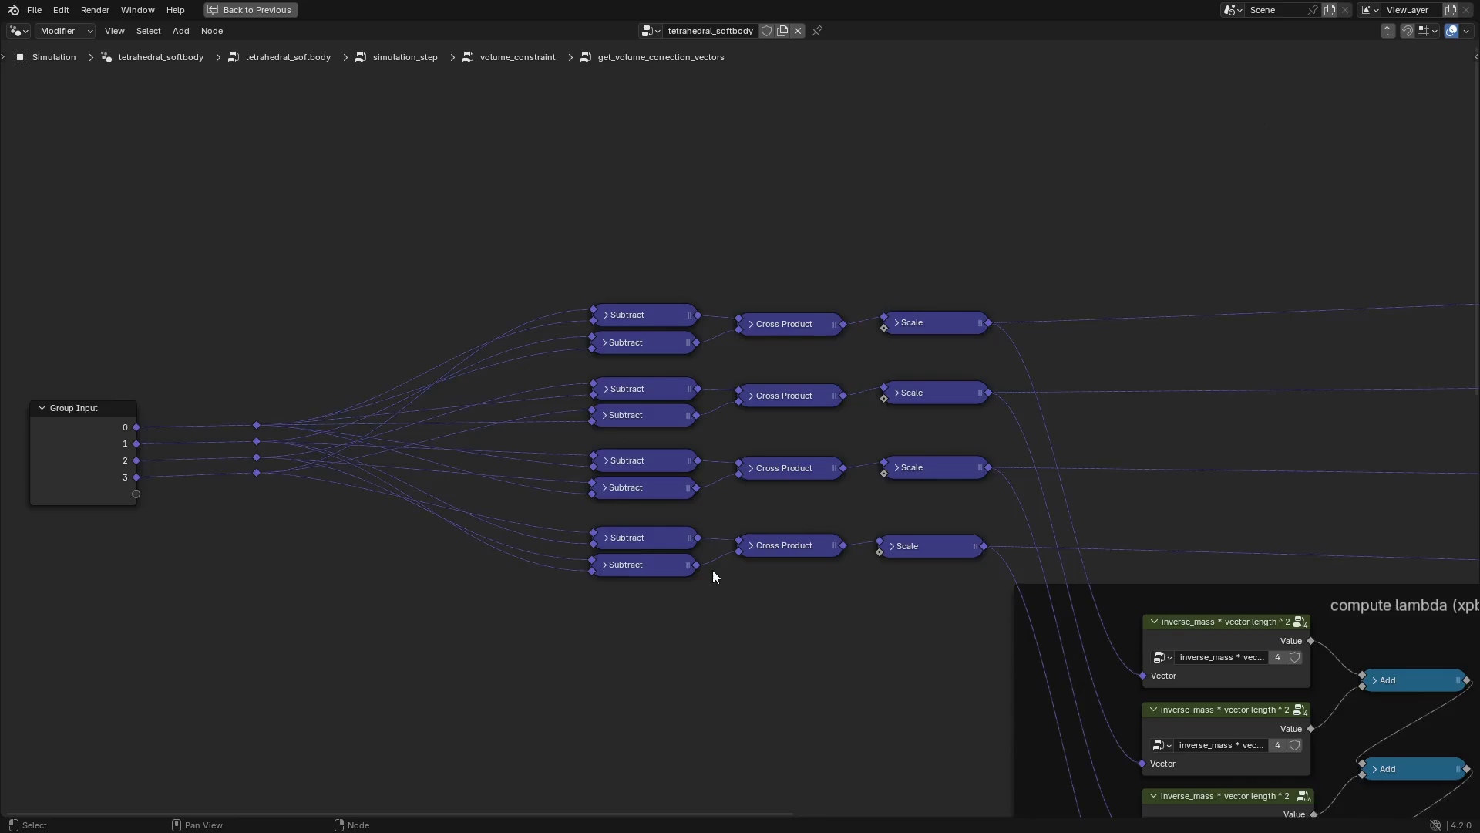
# Save the blend file.
pyautogui.scroll(-4, 964, 581)
pyautogui.moveTo(1075, 581); pyautogui.dragTo(669, 303, button='middle')
pyautogui.scroll(-1, 1003, 418)
pyautogui.scroll(-1, 1002, 418)
pyautogui.moveTo(986, 405); pyautogui.dragTo(923, 292, button='middle')
pyautogui.hotkey('ctrl', 's')
# Highlight the get_tet_volume_difference node in the compute lambda (xpbd) frame and view it together with the Cross Product rows.
pyautogui.moveTo(1088, 354); pyautogui.dragTo(987, 327, button='middle')
pyautogui.scroll(3, 689, 299)
pyautogui.moveTo(687, 296); pyautogui.dragTo(932, 211, button='middle')
pyautogui.click(748, 387)
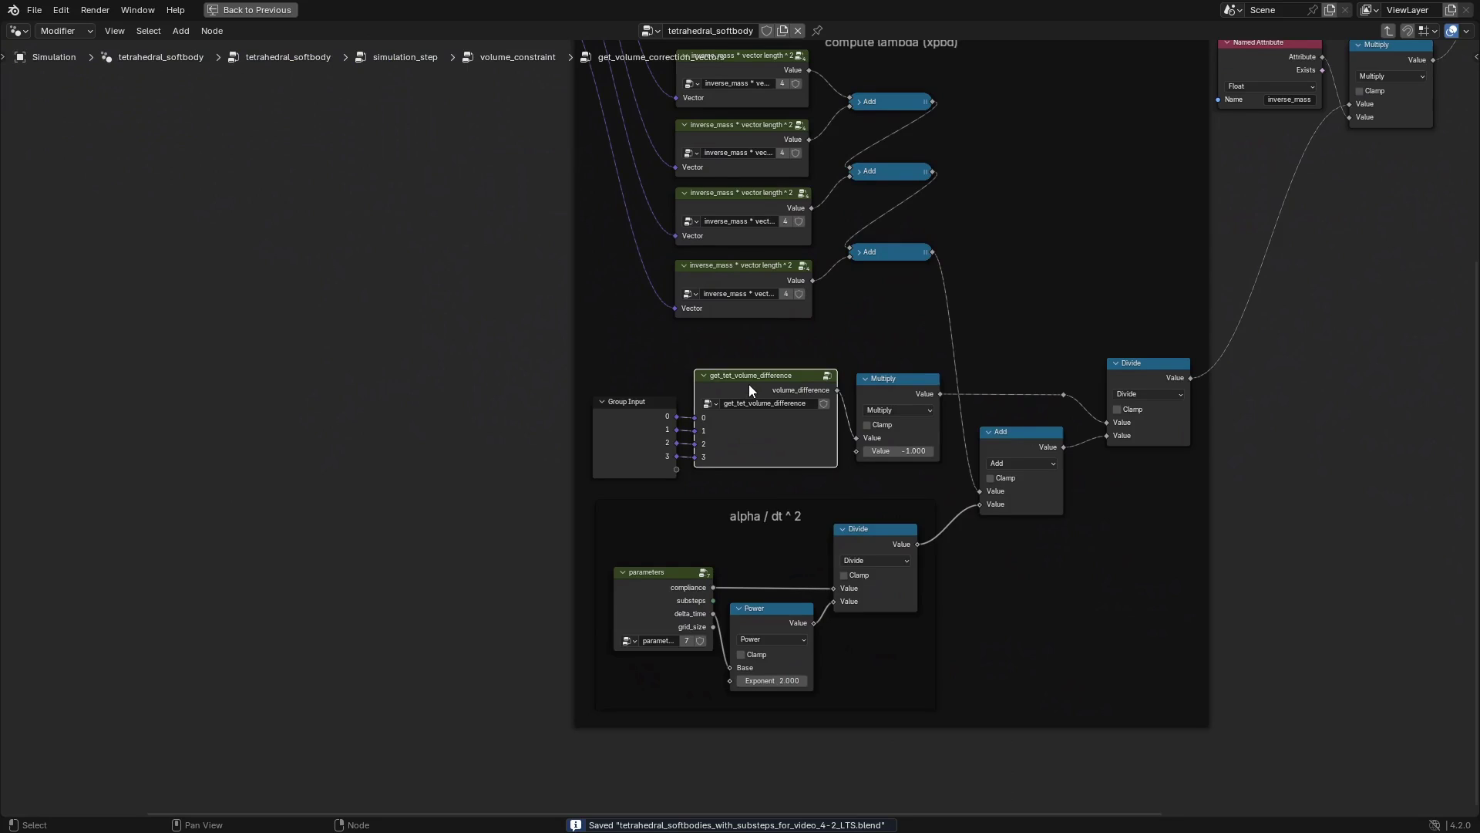
pyautogui.scroll(-2, 747, 384)
pyautogui.moveTo(770, 313); pyautogui.dragTo(846, 471, button='middle')
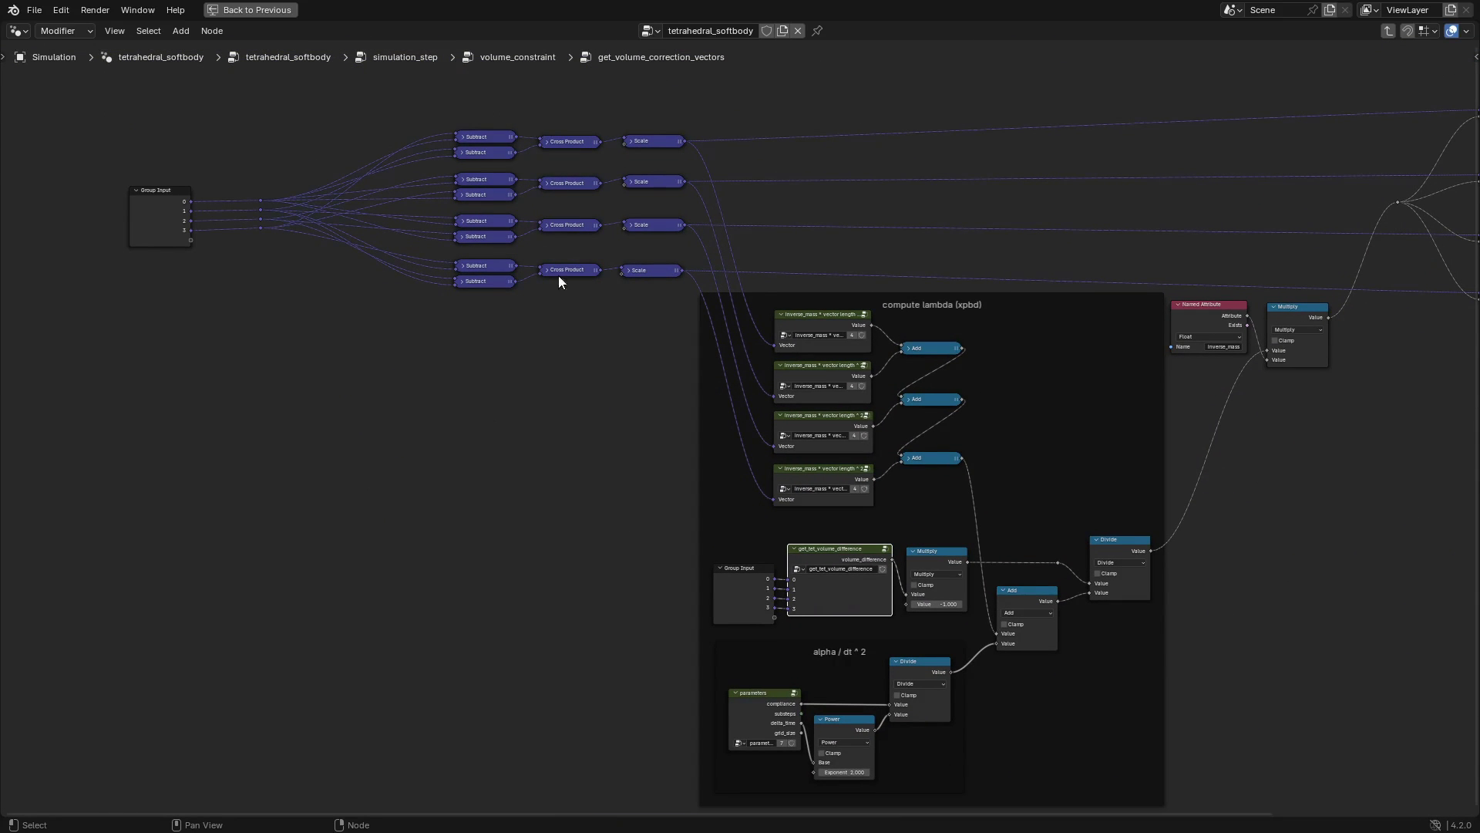
# Highlight the four final Scale nodes and trace their shared factor back through Multiply and inverse_mass to the Divide node.
pyautogui.moveTo(1164, 422); pyautogui.dragTo(968, 405, button='middle')
pyautogui.moveTo(1276, 67); pyautogui.dragTo(1338, 373)
pyautogui.click(1202, 183)
pyautogui.moveTo(1203, 184); pyautogui.dragTo(1209, 207)
pyautogui.click(1096, 289)
pyautogui.click(1013, 294)
pyautogui.moveTo(974, 381); pyautogui.dragTo(1033, 324, button='middle')
pyautogui.click(949, 499)
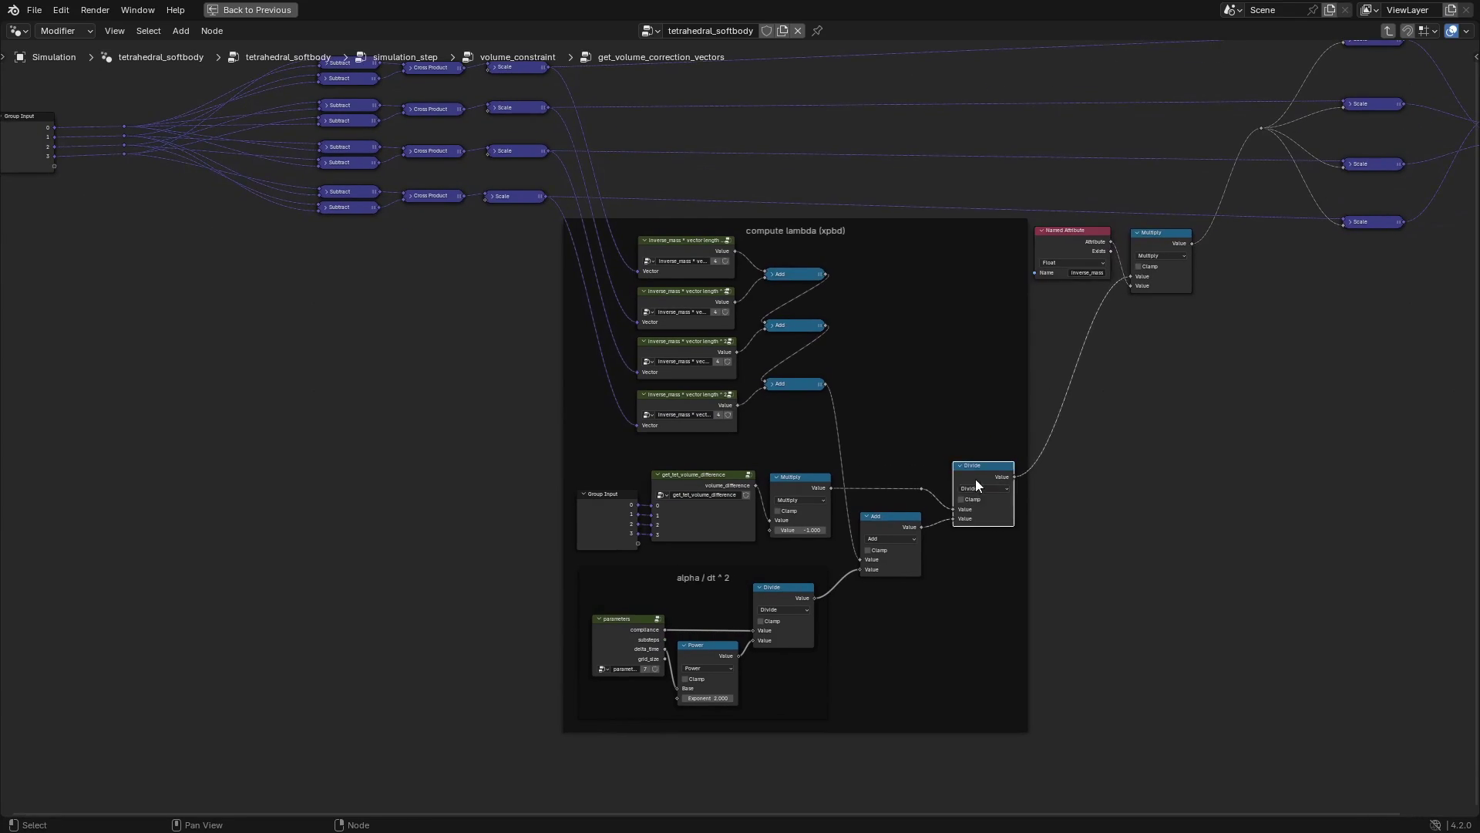
# Trace the inputs of the lambda Divide node back through Multiply, Add and the chained Add nodes.
pyautogui.click(779, 508)
pyautogui.click(882, 532)
pyautogui.click(792, 384)
pyautogui.click(788, 321)
# Open the second inverse_mass * vector length ^ 2 group, view its nodes, and return to get_volume_correction_vectors.
pyautogui.moveTo(783, 271); pyautogui.dragTo(826, 327, button='middle')
pyautogui.scroll(2, 859, 298)
pyautogui.click(895, 276)
pyautogui.press('Tab')
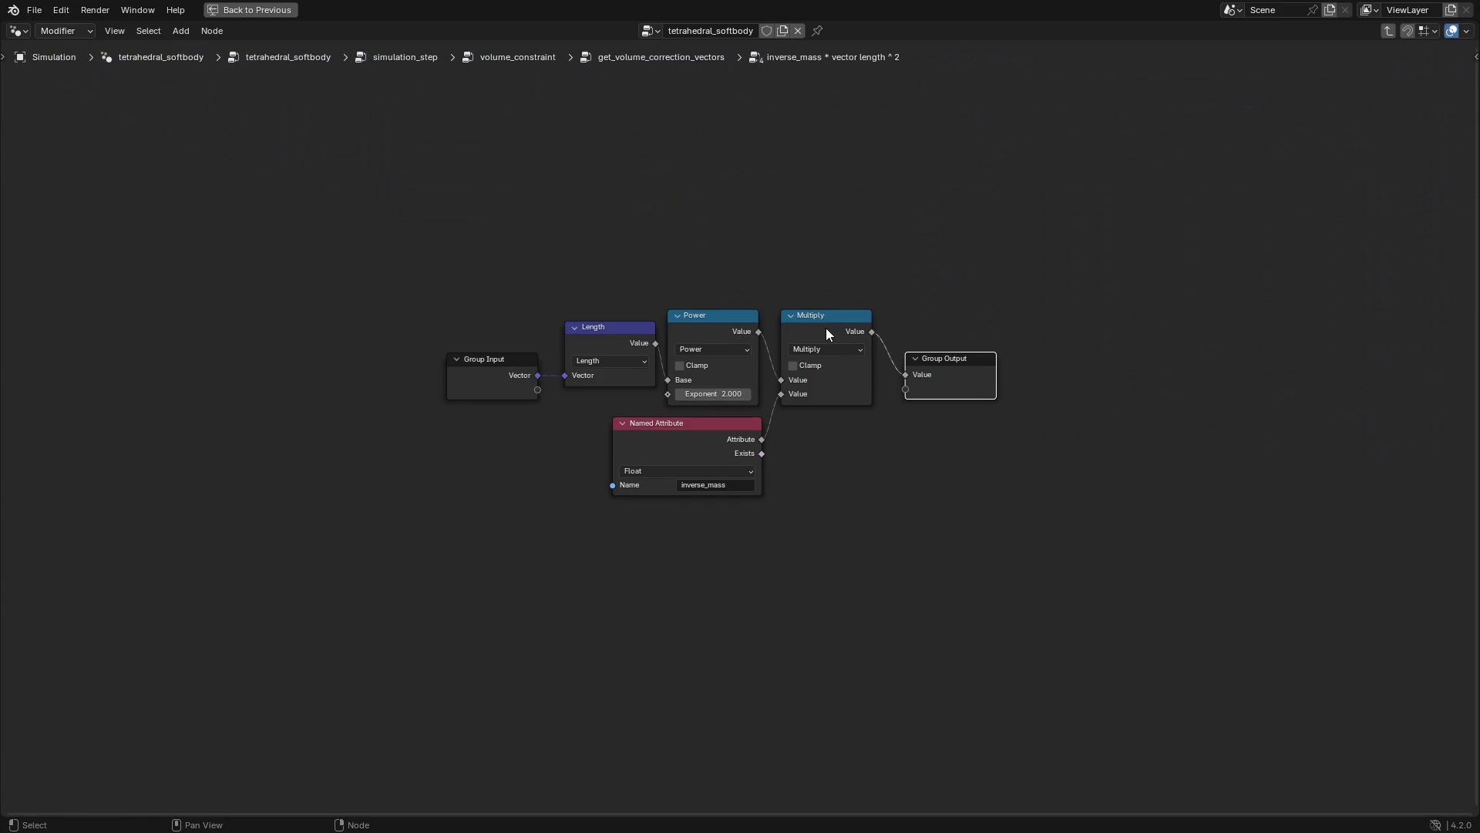
pyautogui.press('Tab')
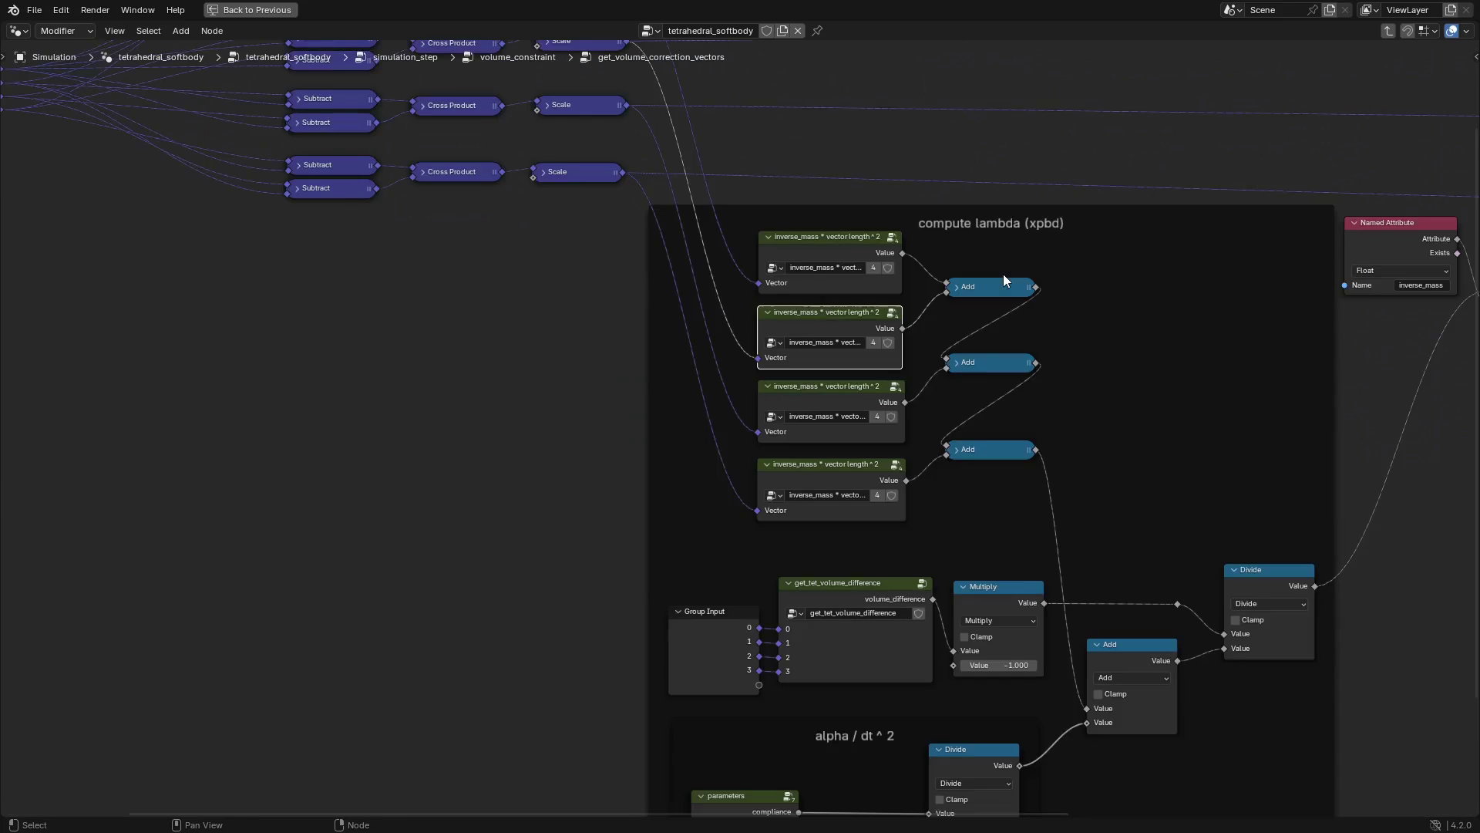
# Return to volume_constraint and trace get_volume_correction_vectors and tet_point_index through the Index Switch into Set Position.
pyautogui.scroll(-1, 1056, 363)
pyautogui.moveTo(1068, 387); pyautogui.dragTo(926, 373, button='middle')
pyautogui.press('Tab')
pyautogui.scroll(1, 856, 424)
pyautogui.click(863, 350)
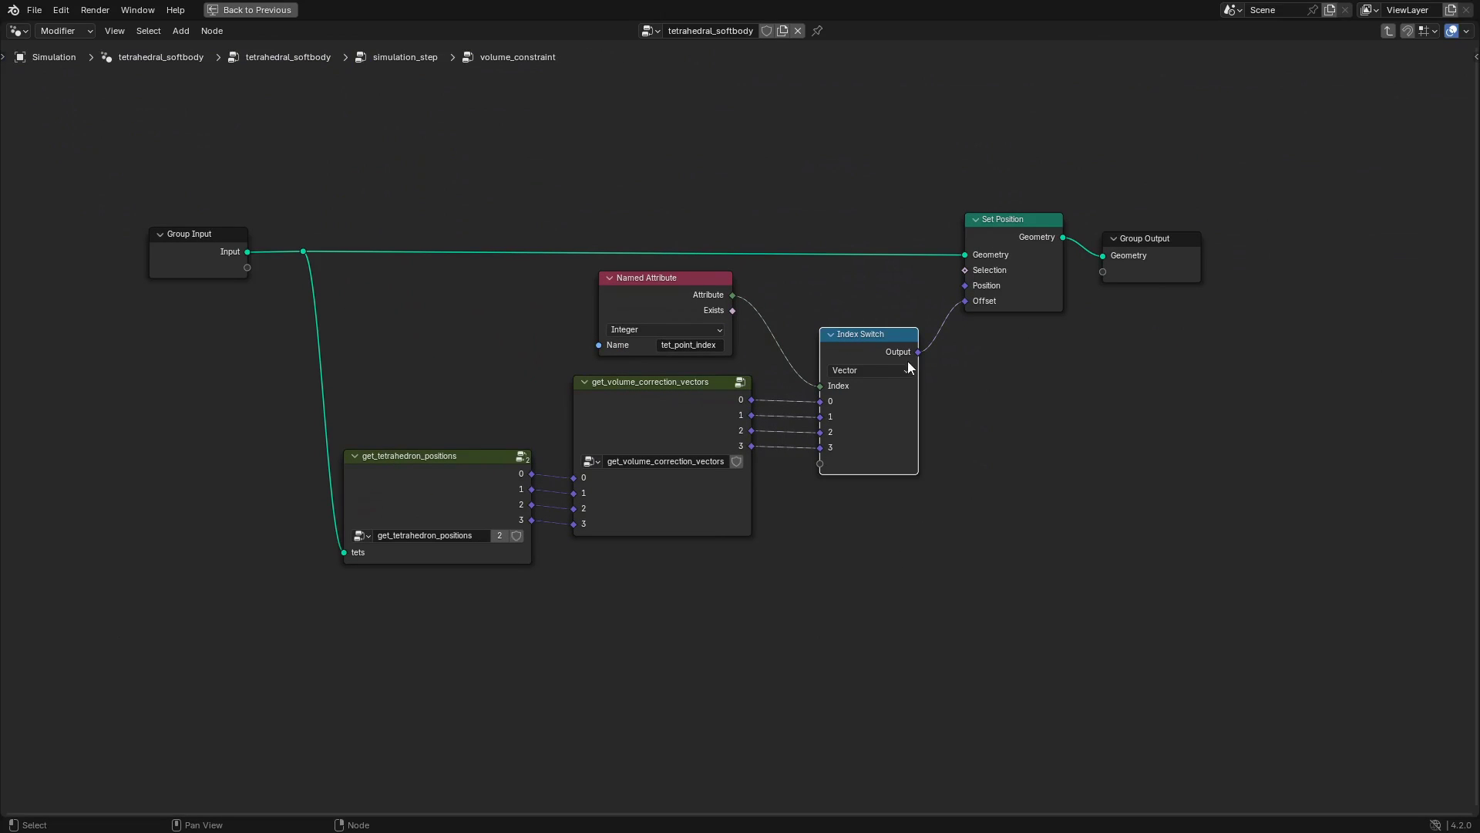
pyautogui.click(718, 411)
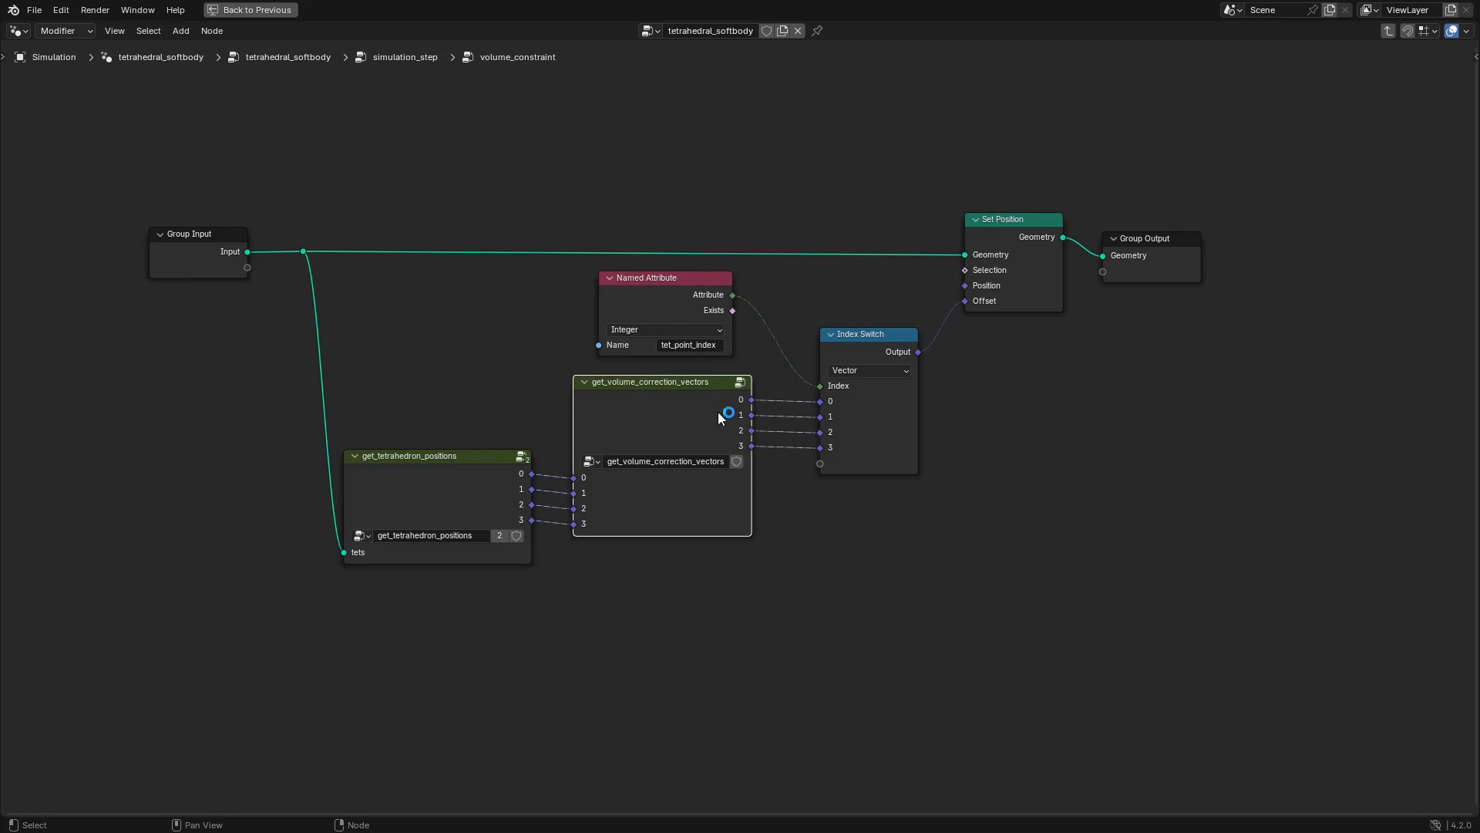
pyautogui.click(677, 289)
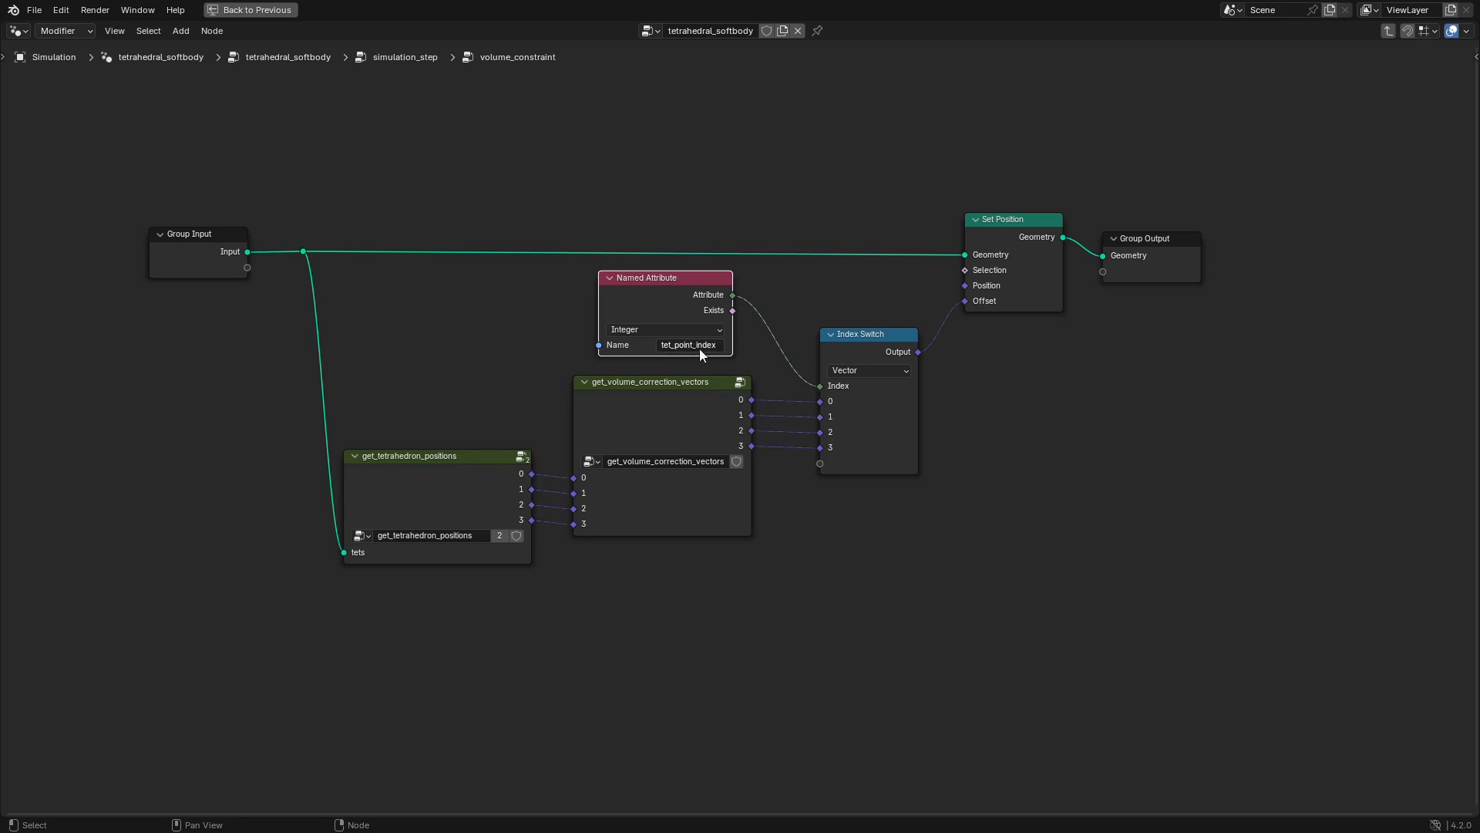
pyautogui.click(852, 355)
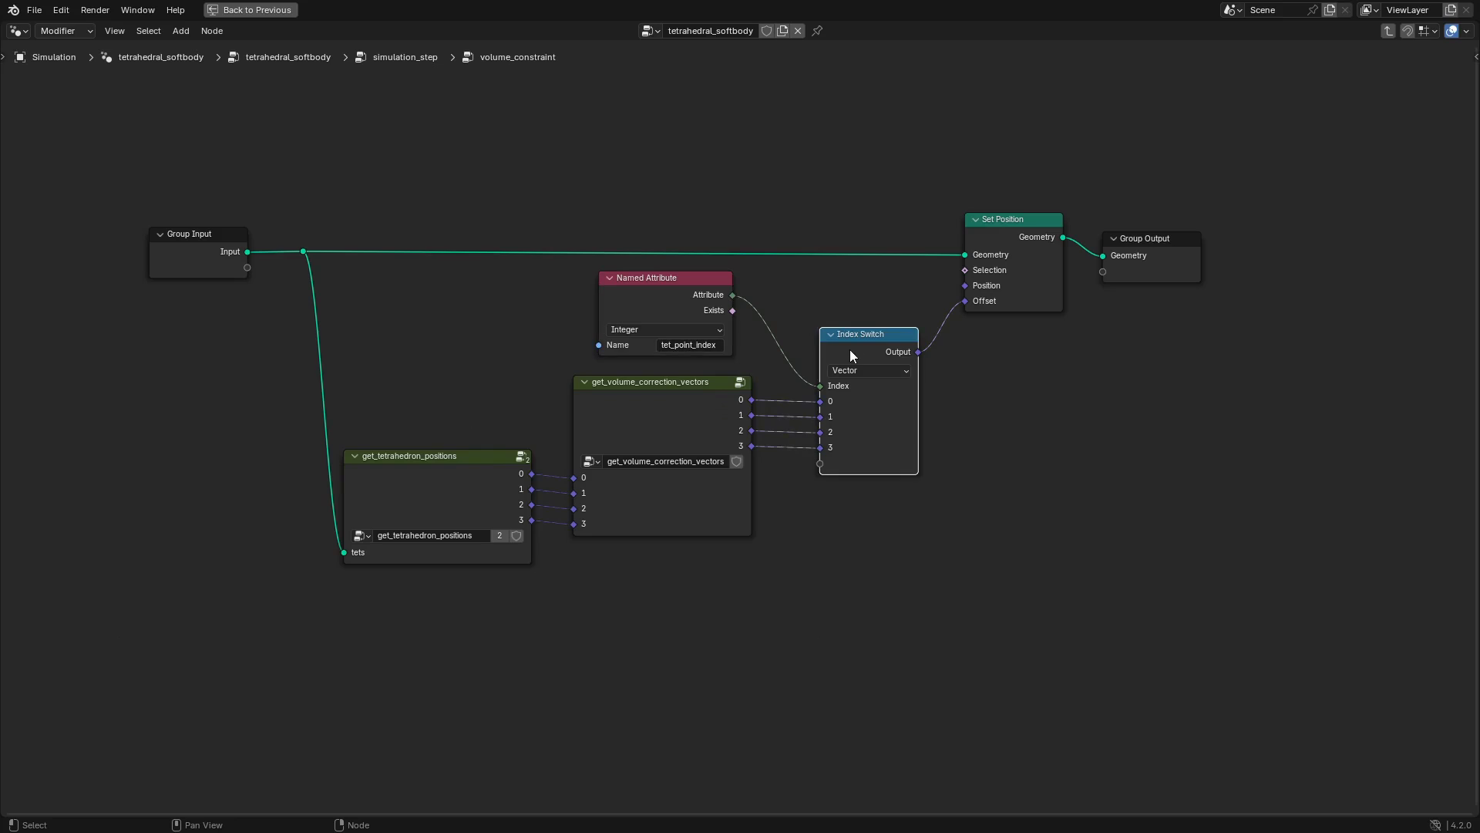
pyautogui.click(1034, 233)
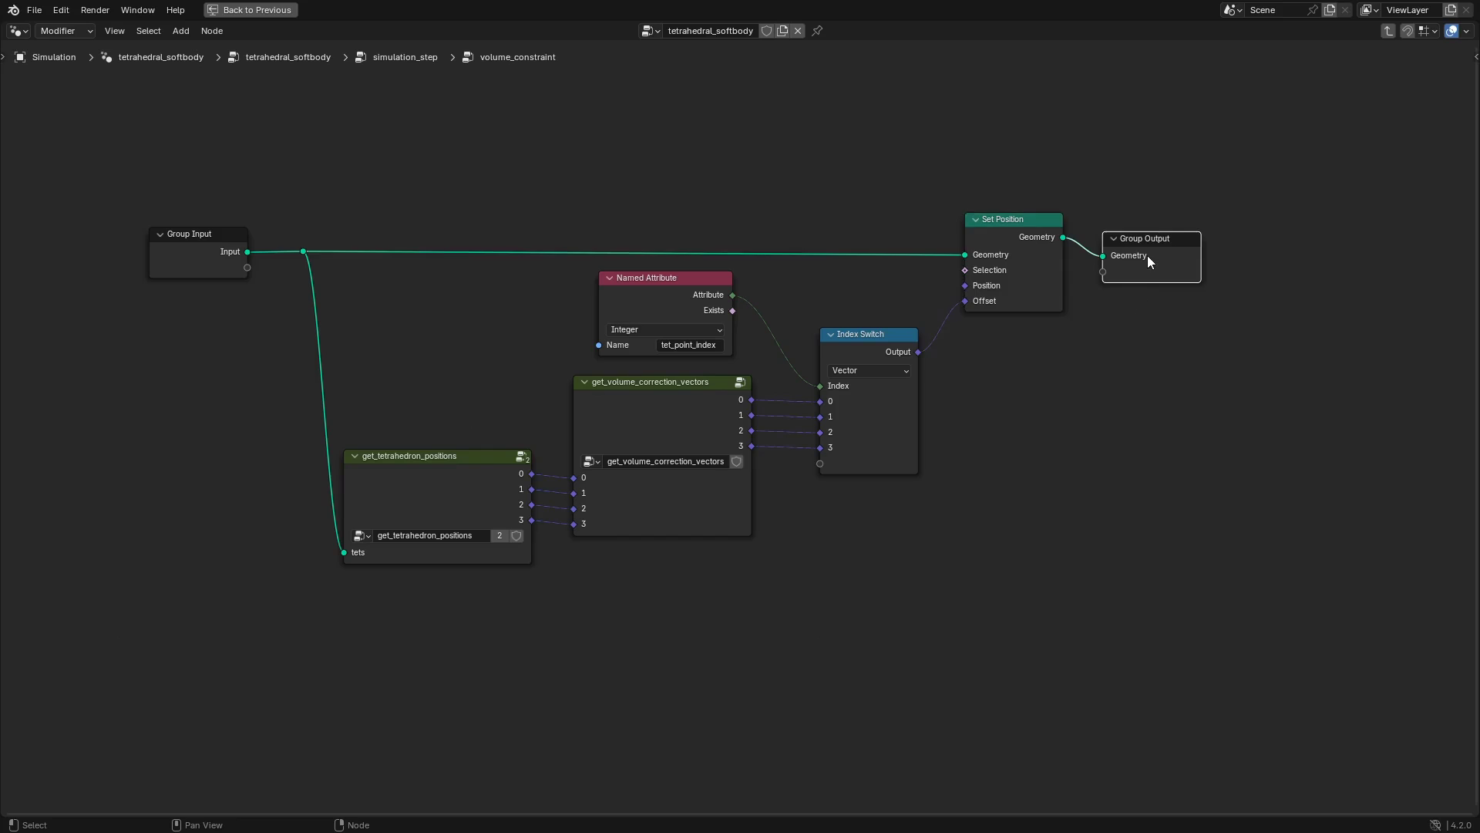
# Go back to simulation_step, open average_tetrahedron_corner_positions, and enter its get_point_group_average_position group.
pyautogui.press('Tab')
pyautogui.click(798, 353)
pyautogui.press('Tab')
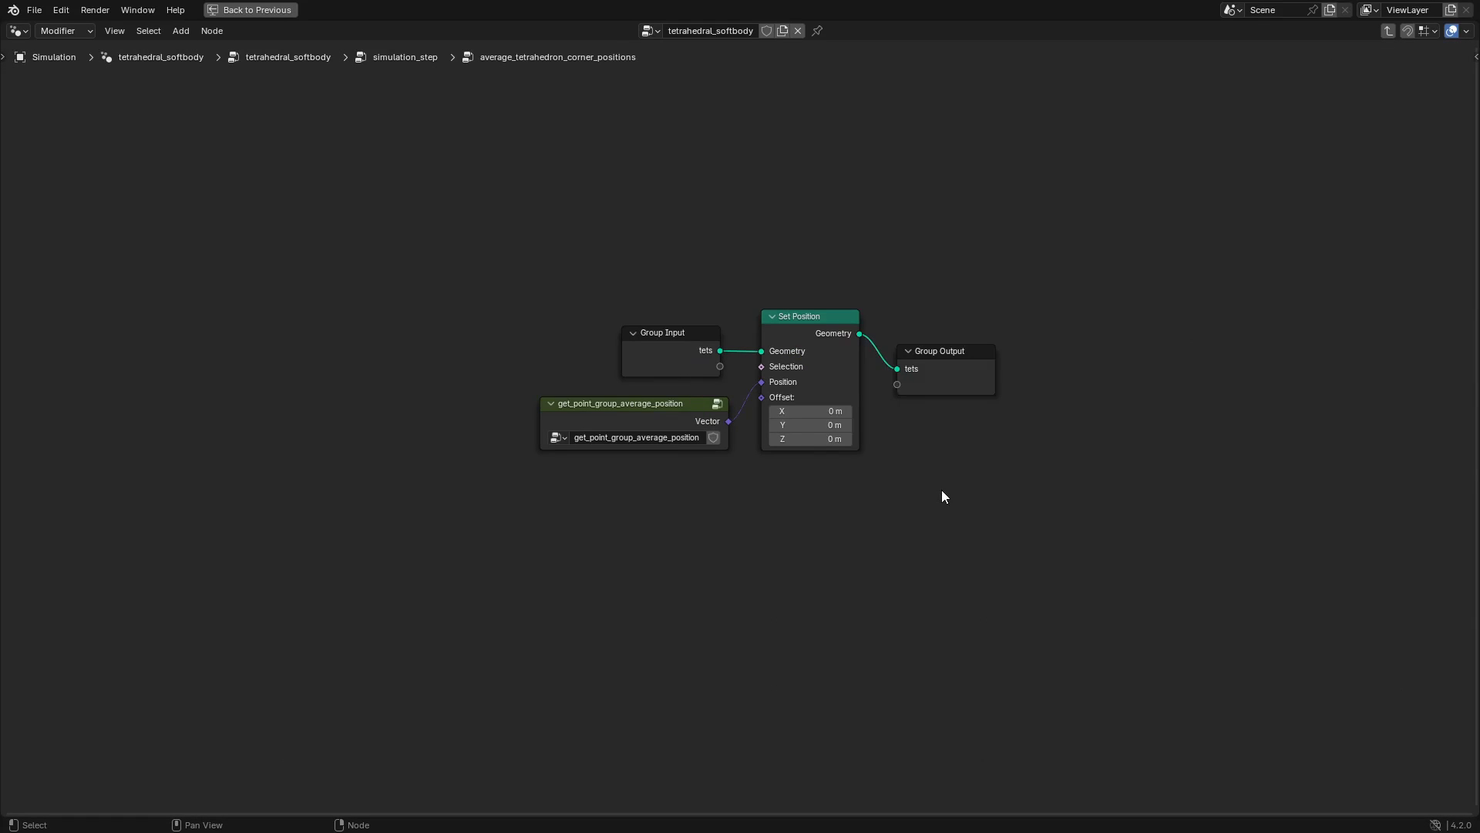
pyautogui.scroll(2, 942, 489)
pyautogui.moveTo(480, 468); pyautogui.dragTo(481, 464)
pyautogui.moveTo(752, 313)
pyautogui.mouseDown()
pyautogui.moveTo(747, 299)
pyautogui.moveTo(746, 315)
pyautogui.mouseUp()
pyautogui.click(445, 454)
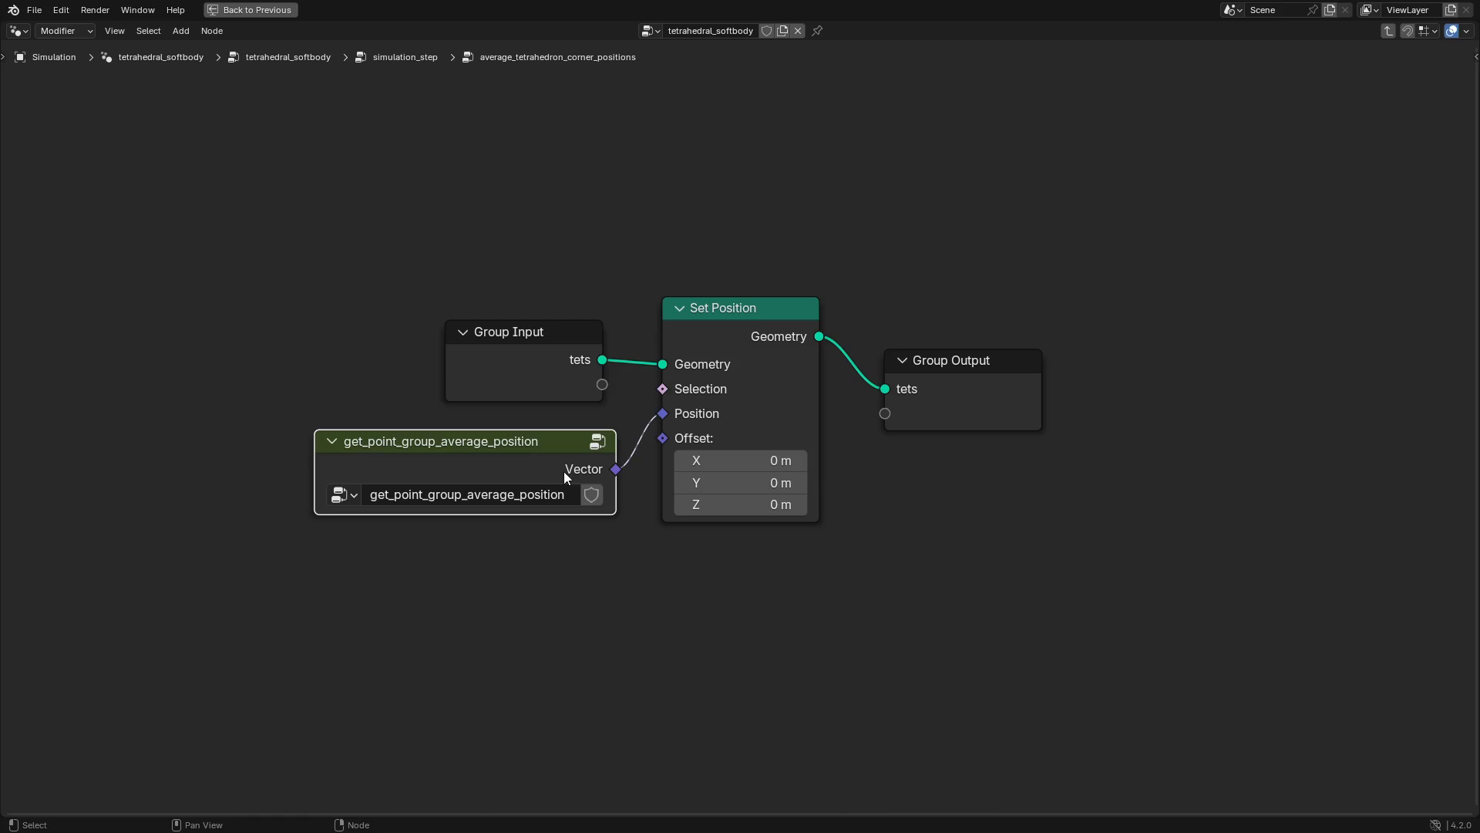
pyautogui.press('Tab')
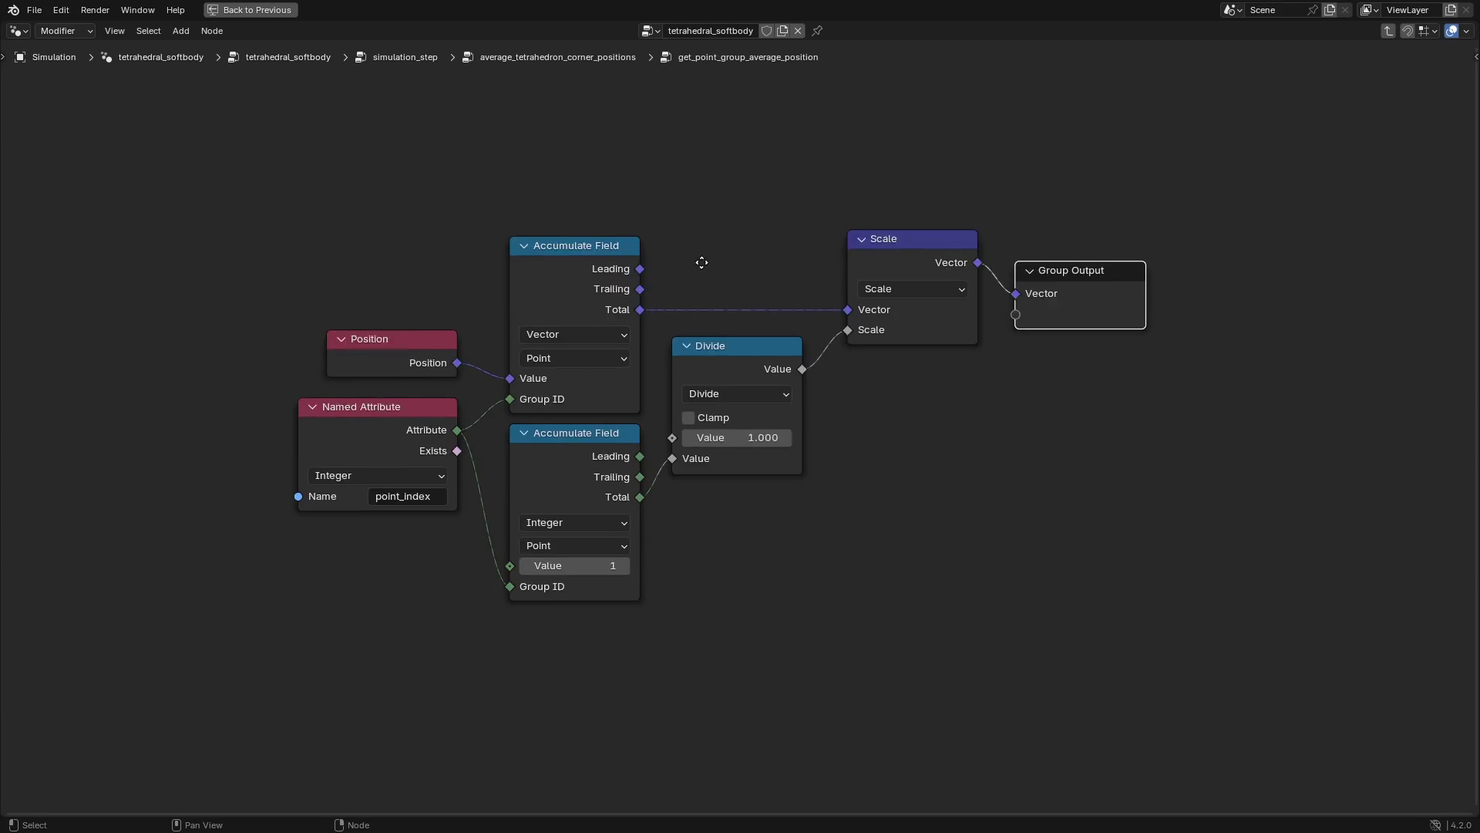
# Examine how Position and the point_index attribute feed the two Accumulate Field nodes.
pyautogui.moveTo(703, 276); pyautogui.dragTo(692, 219, button='middle')
pyautogui.click(563, 227)
pyautogui.click(572, 401)
pyautogui.click(553, 248)
pyautogui.click(405, 312)
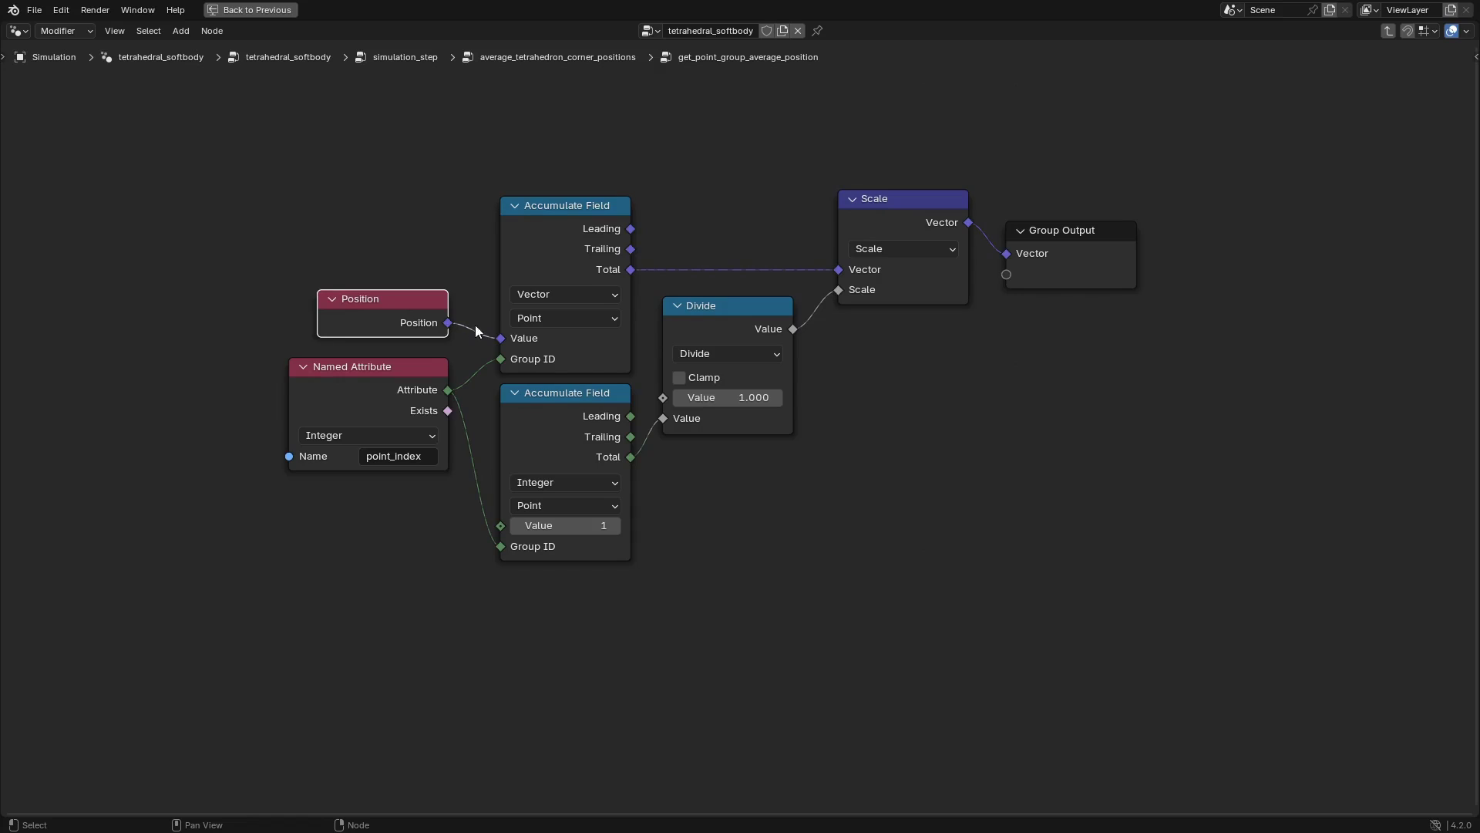
pyautogui.click(351, 407)
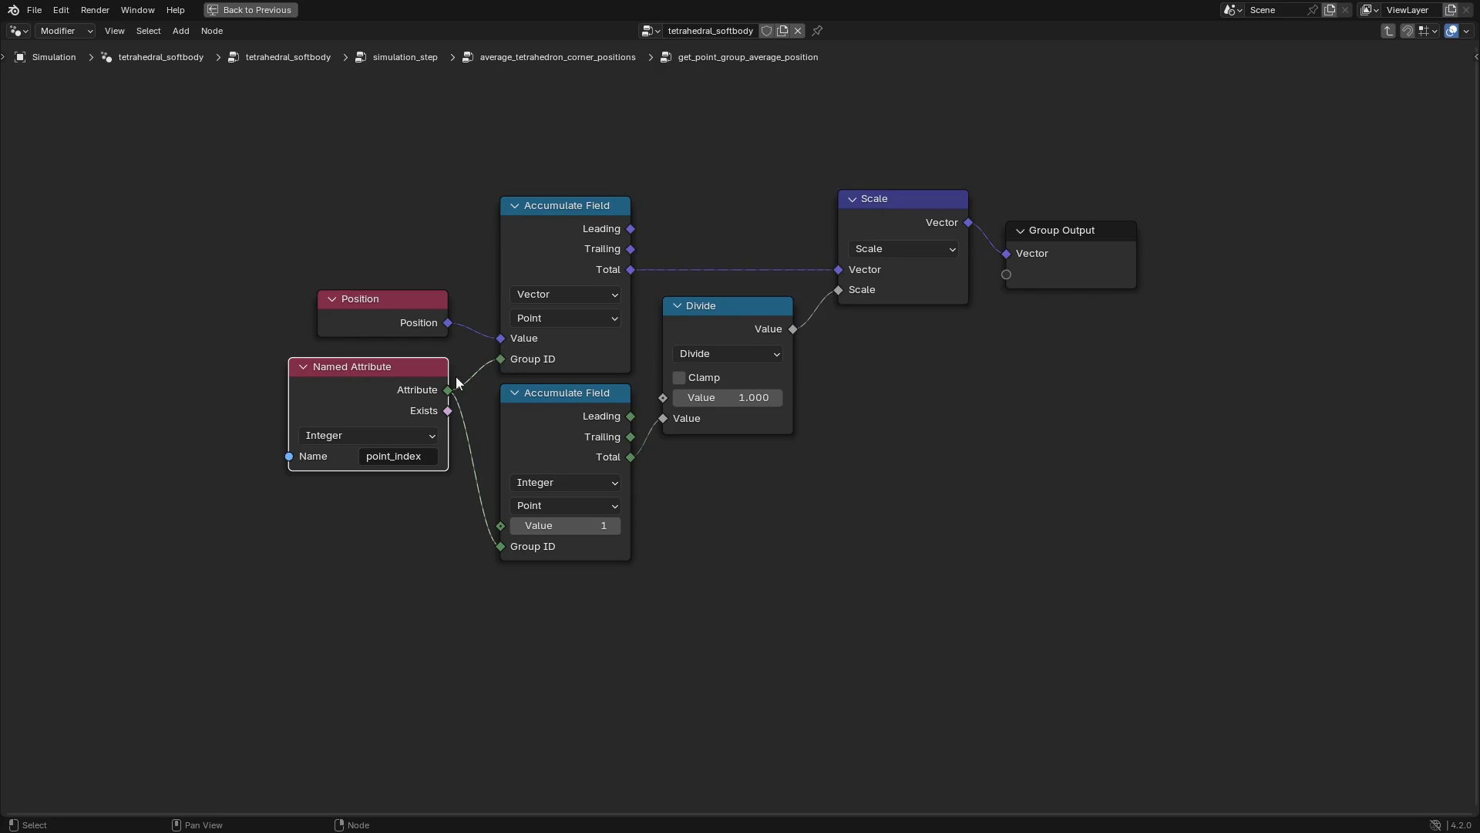
pyautogui.click(539, 430)
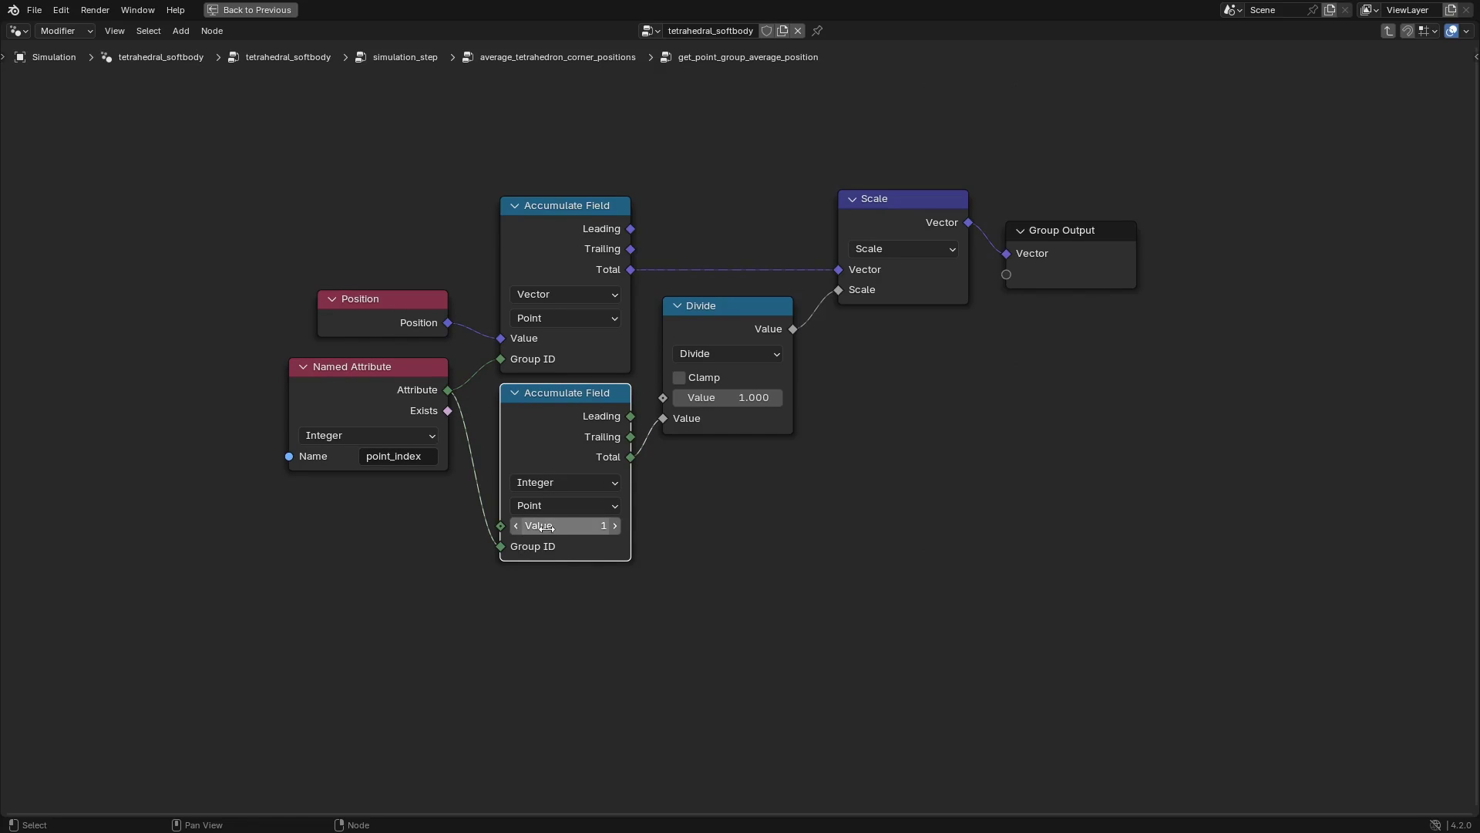
pyautogui.click(381, 415)
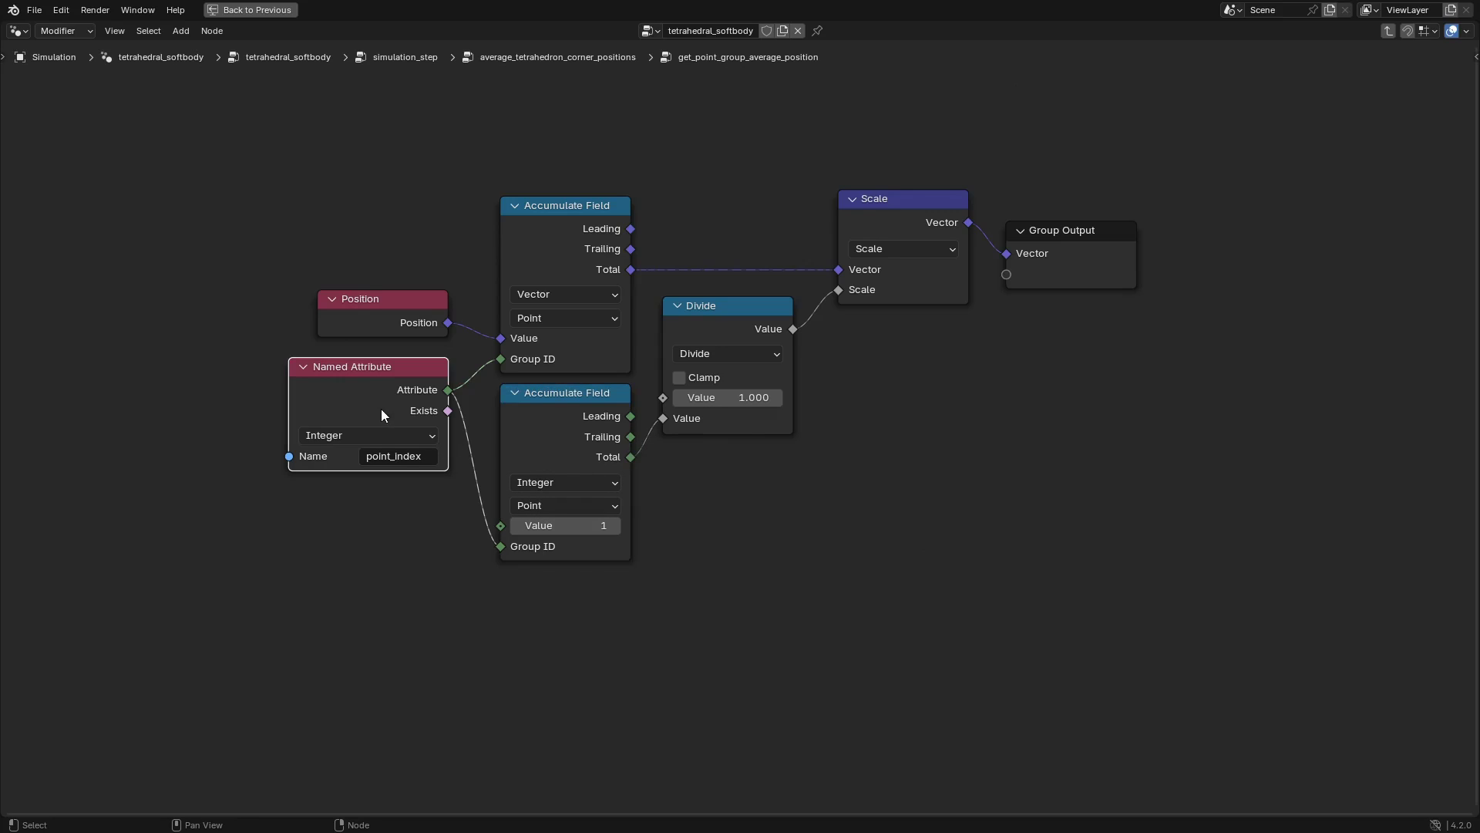
# Trace the average through Divide and Scale to the Group Output, and return through average_tetrahedron_corner_positions to simulation_step.
pyautogui.click(709, 324)
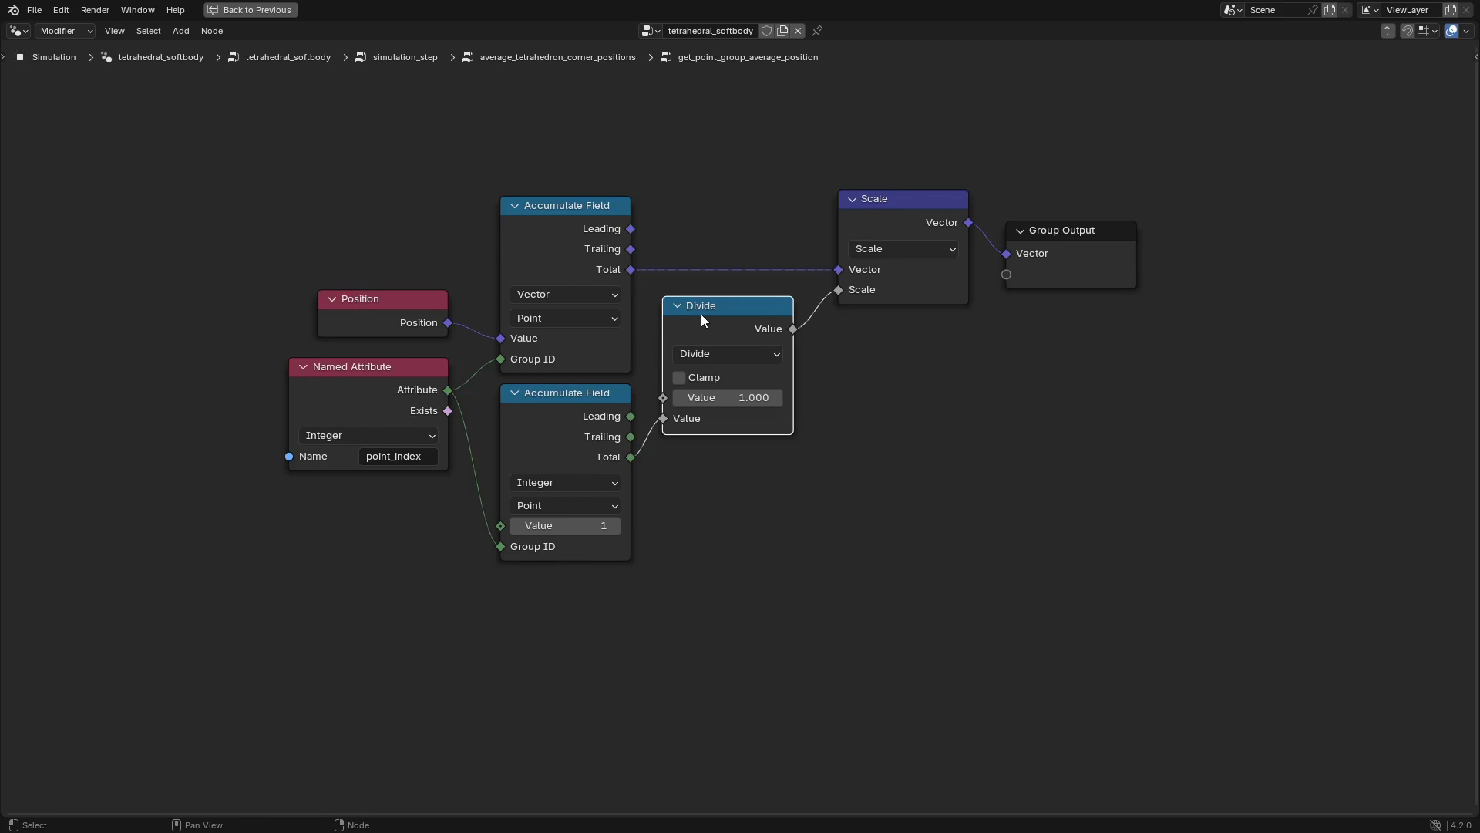
pyautogui.click(889, 207)
pyautogui.click(1039, 255)
pyautogui.press('Tab')
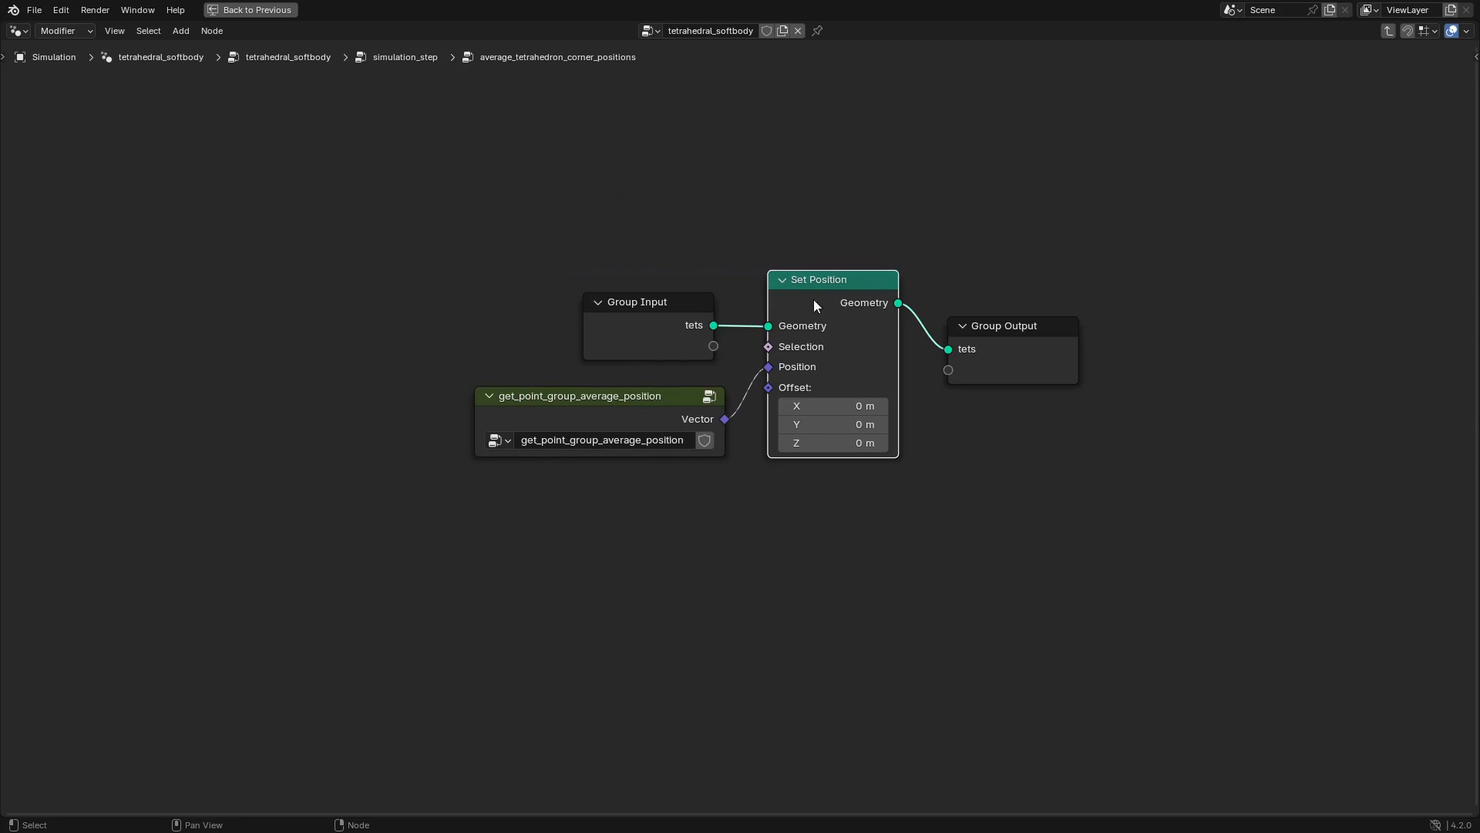
pyautogui.click(988, 361)
pyautogui.press('Tab')
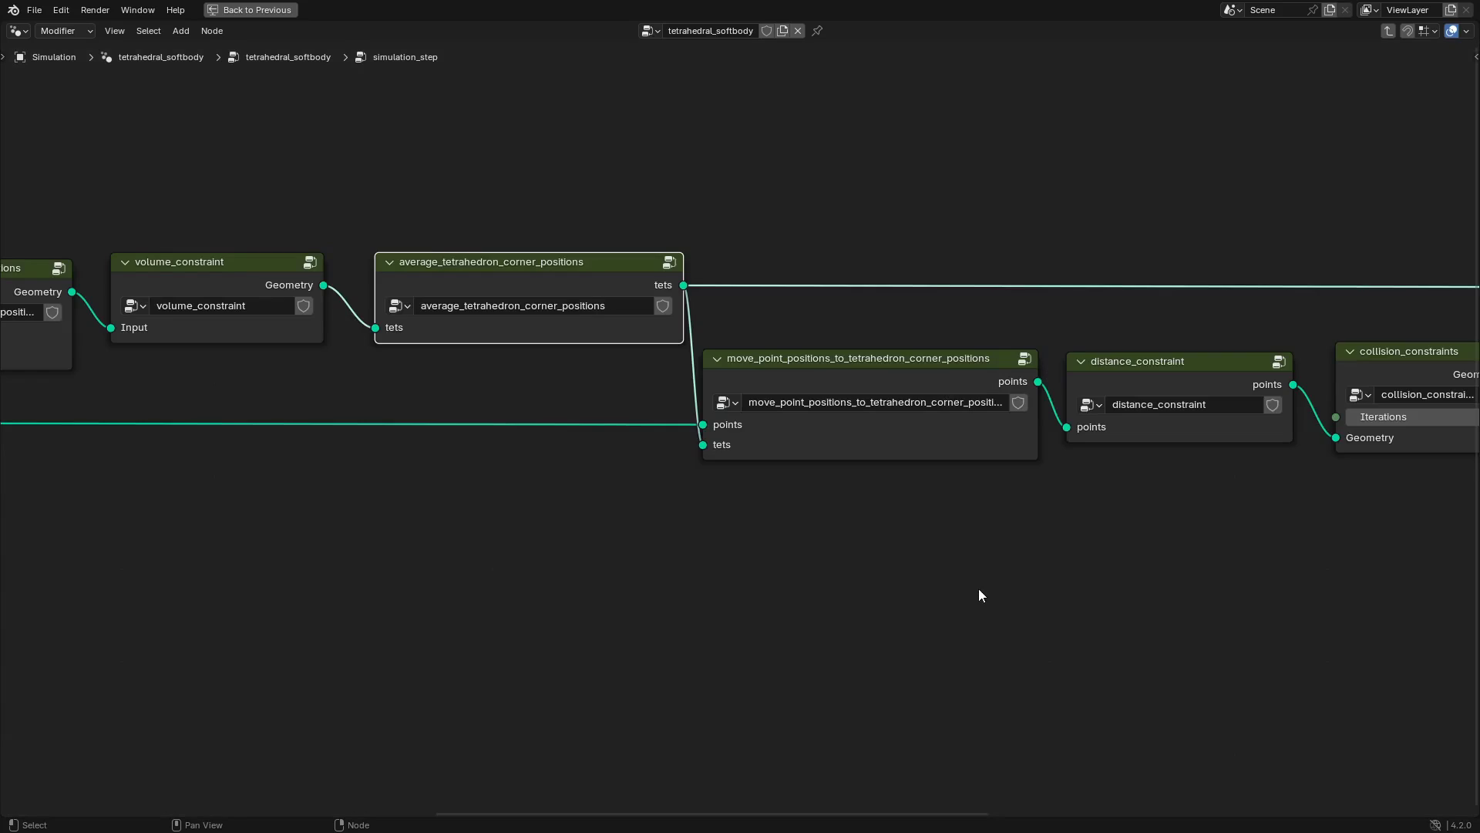
# Open the move_point_positions_to_tetrahedron_corner_positions group and view its whole node tree.
pyautogui.click(830, 373)
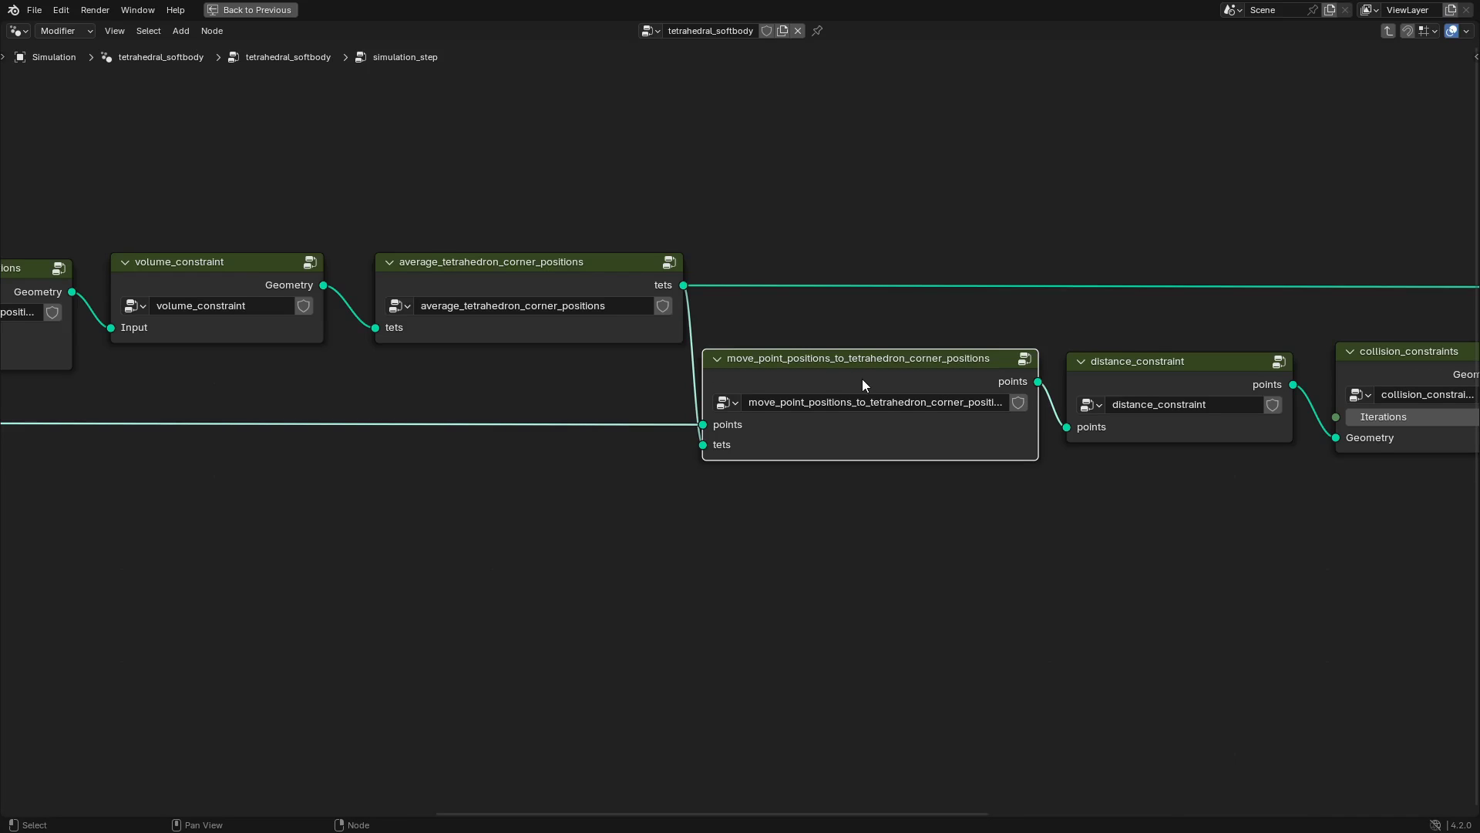
pyautogui.press('Tab')
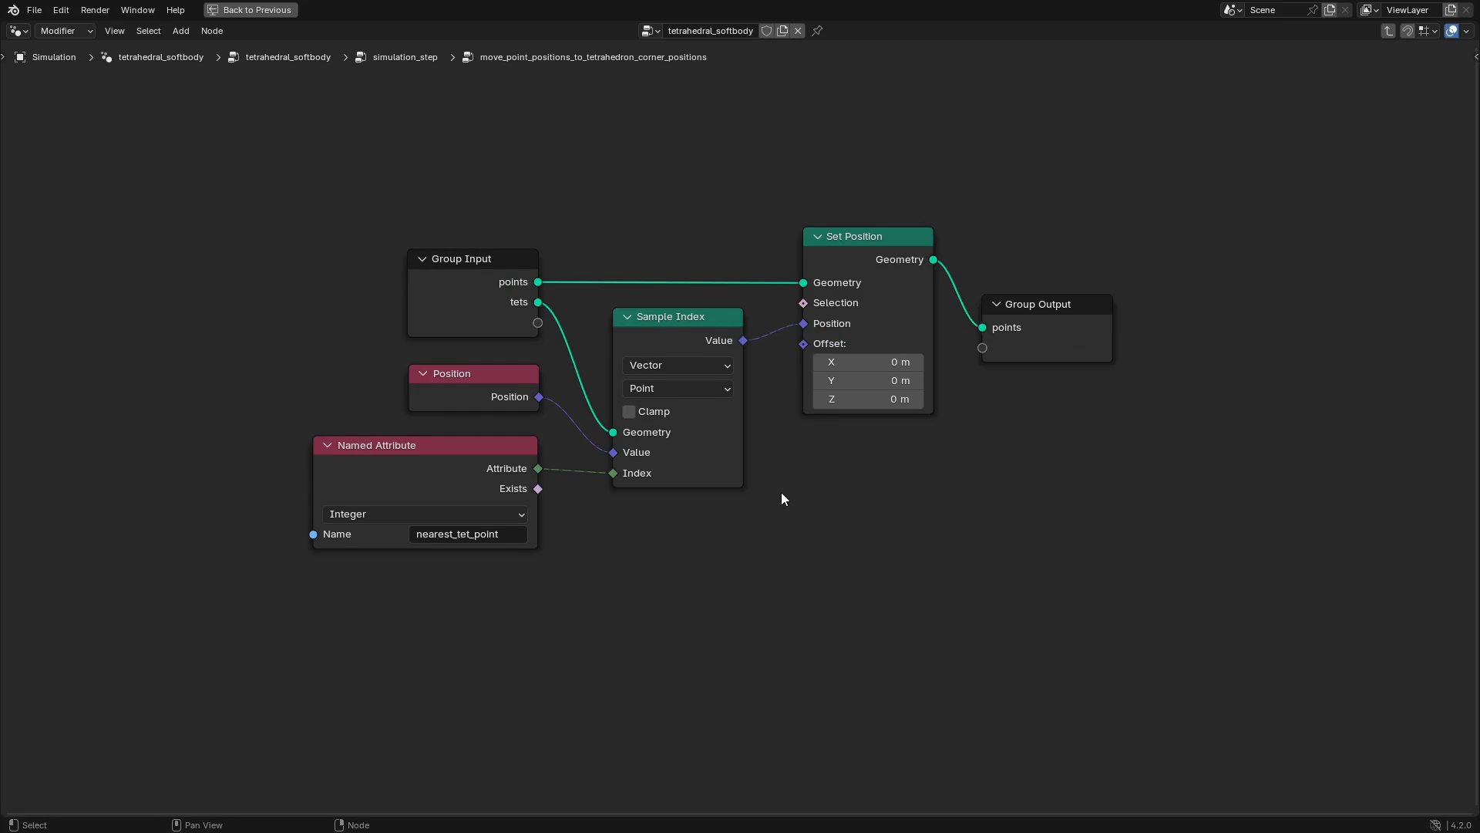
pyautogui.moveTo(780, 491); pyautogui.dragTo(789, 535, button='middle')
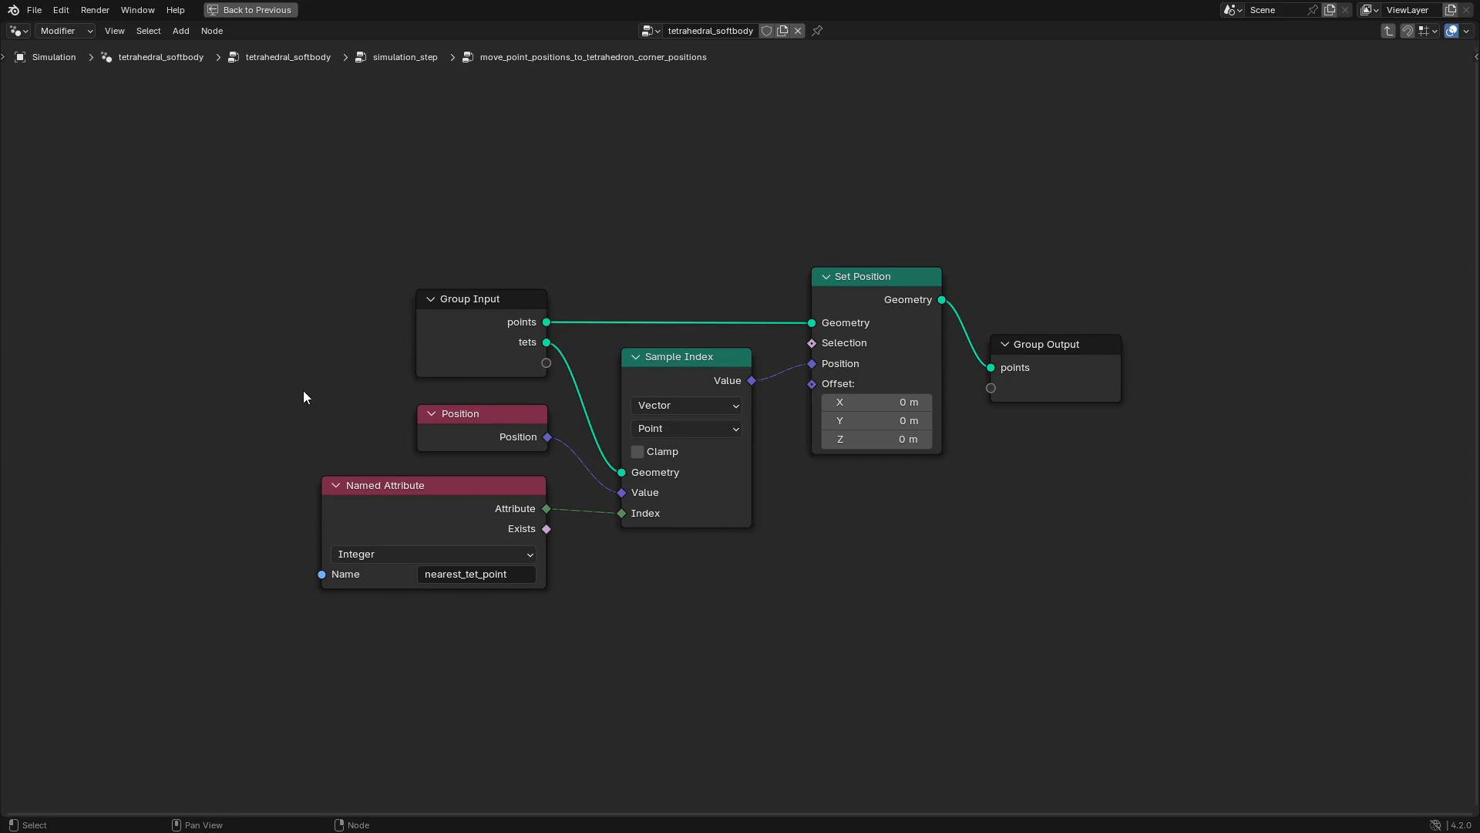
# Trace nearest_tet_point and Position through Sample Index into Set Position and the Group Output, and return to simulation_step.
pyautogui.click(473, 510)
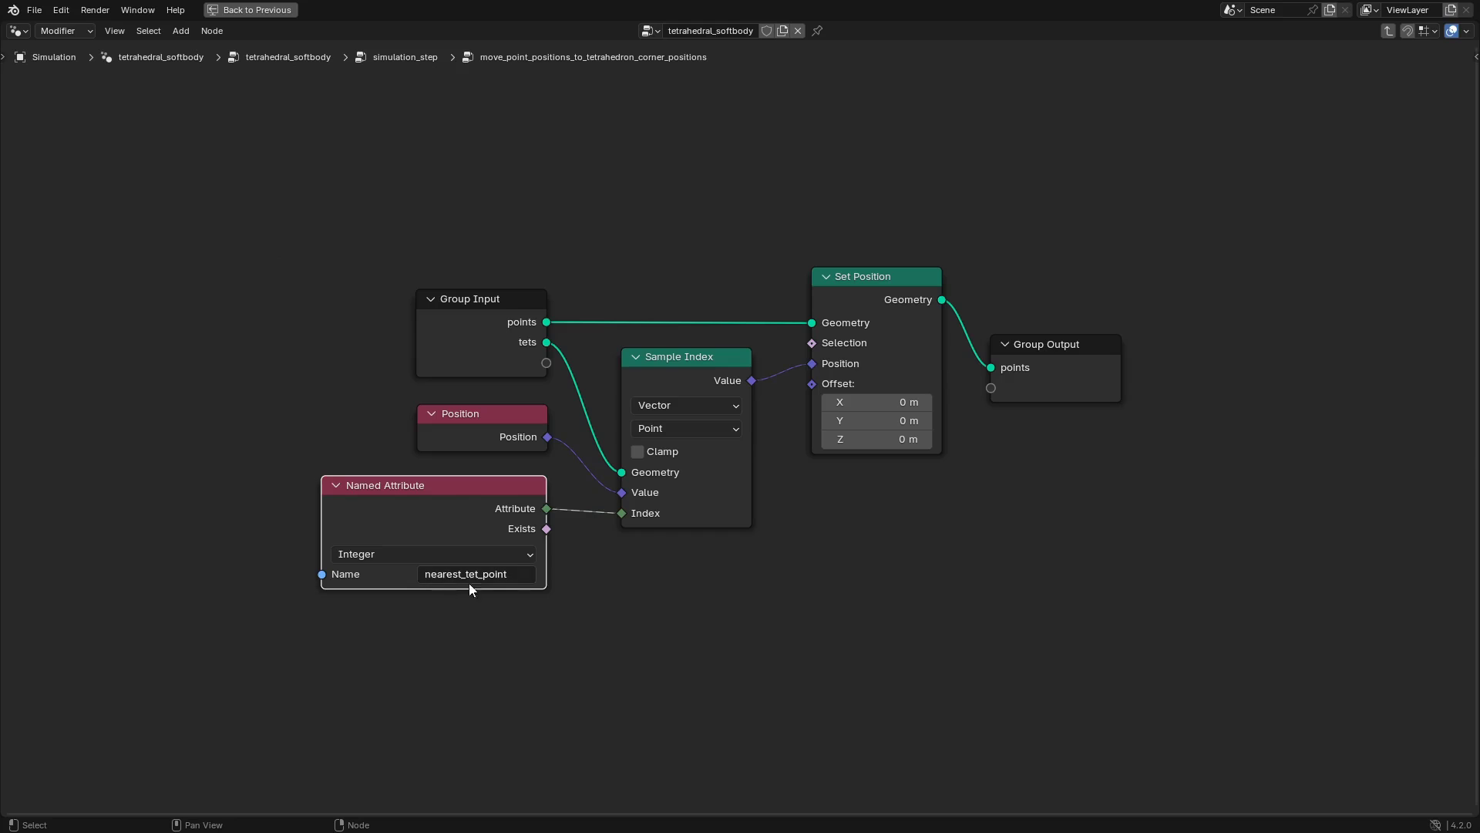
pyautogui.click(486, 435)
pyautogui.click(677, 355)
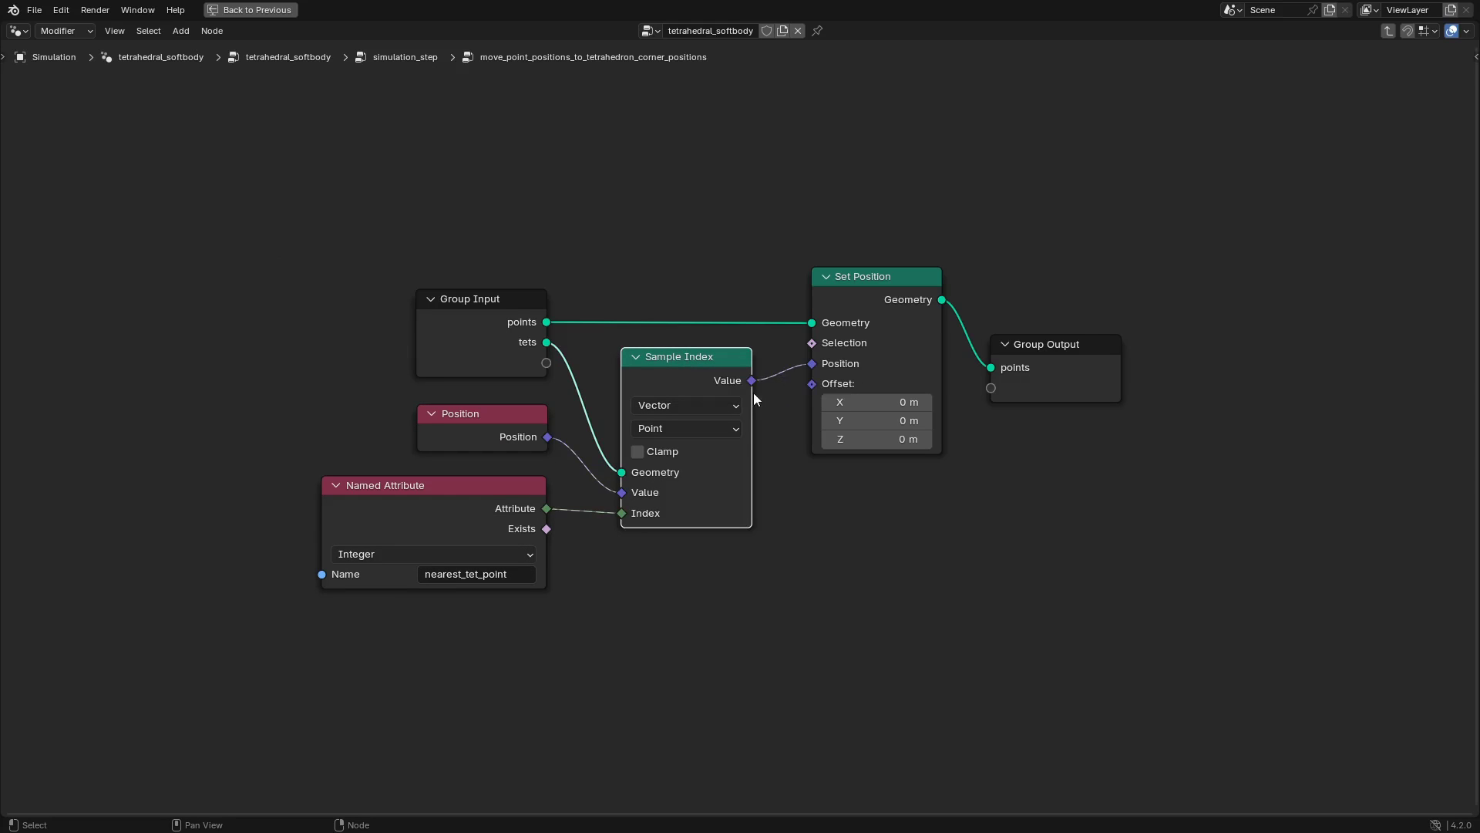
pyautogui.click(882, 281)
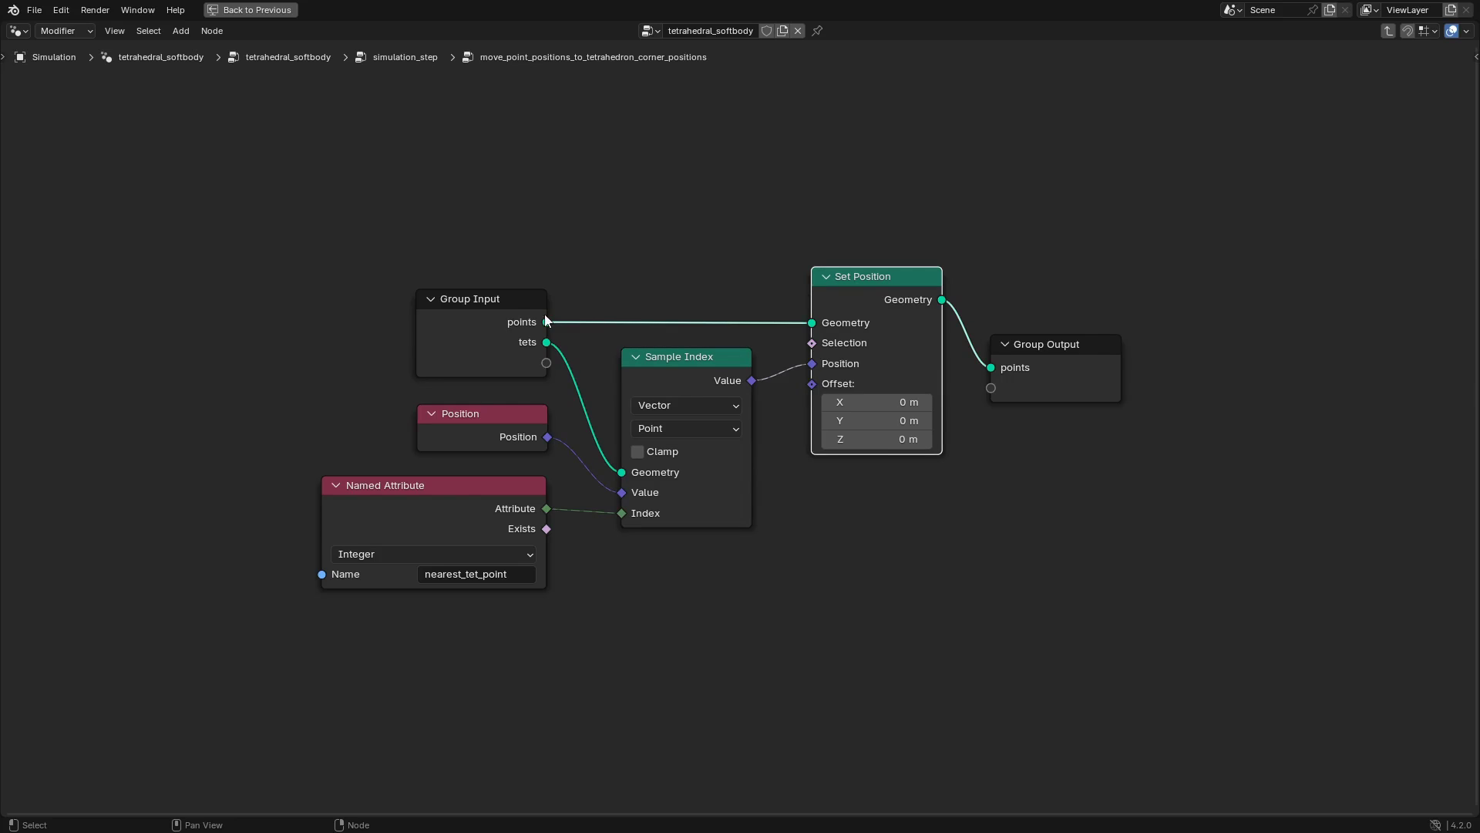
pyautogui.click(1045, 346)
pyautogui.press('Tab')
# Open the distance_constraint group and select its get_average_edge_correction_vector node.
pyautogui.click(715, 386)
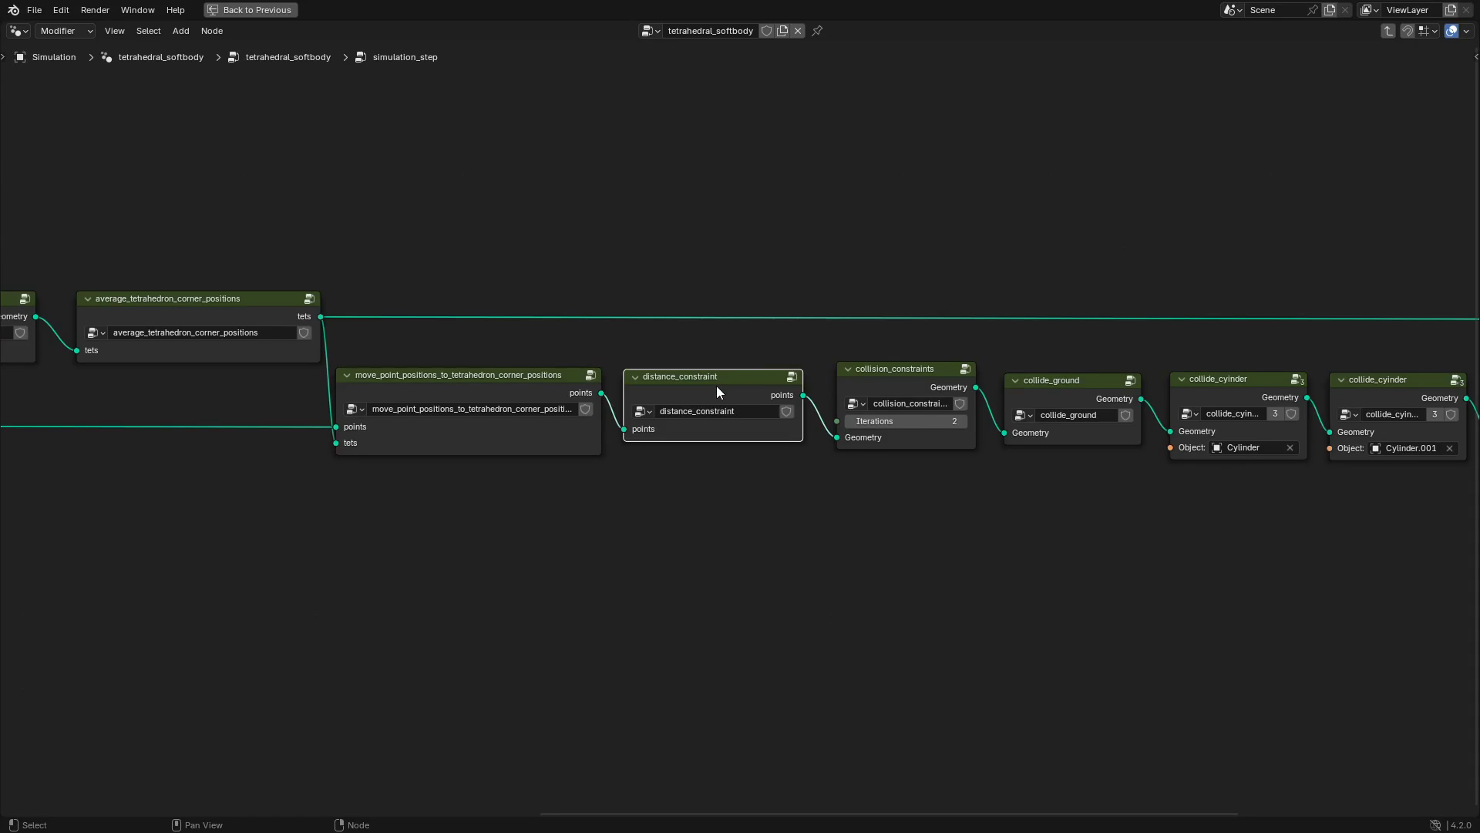
pyautogui.press('Tab')
pyautogui.moveTo(733, 557); pyautogui.dragTo(586, 566, button='middle')
pyautogui.scroll(3, 612, 524)
pyautogui.scroll(1, 586, 567)
pyautogui.click(462, 446)
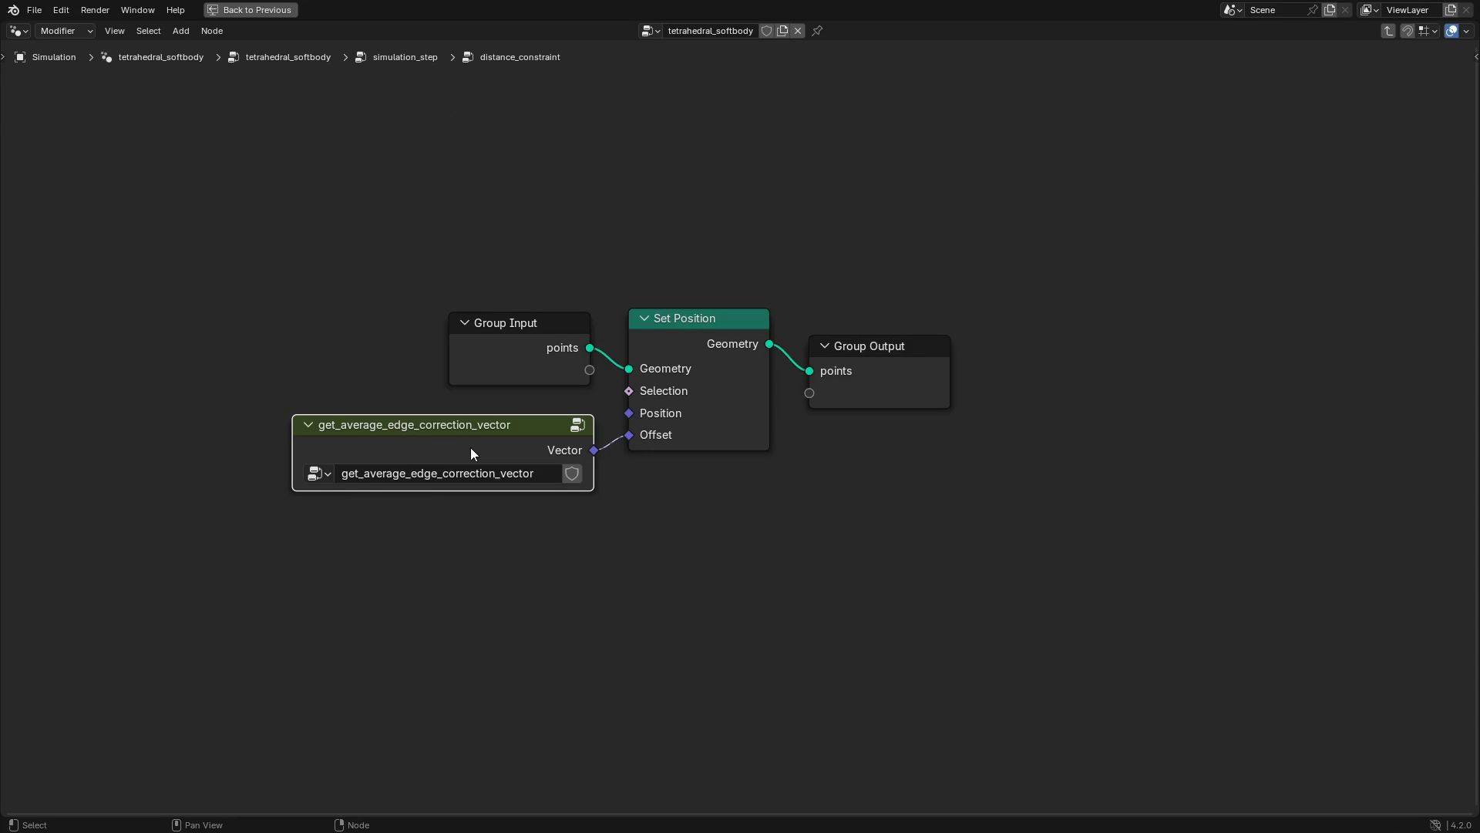
# Open the get_average_edge_correction_vector group and view its full column of edge correction nodes and Add chains.
pyautogui.press('Tab')
pyautogui.scroll(-4, 529, 328)
pyautogui.moveTo(529, 325); pyautogui.dragTo(539, 543, button='middle')
pyautogui.scroll(-5, 585, 475)
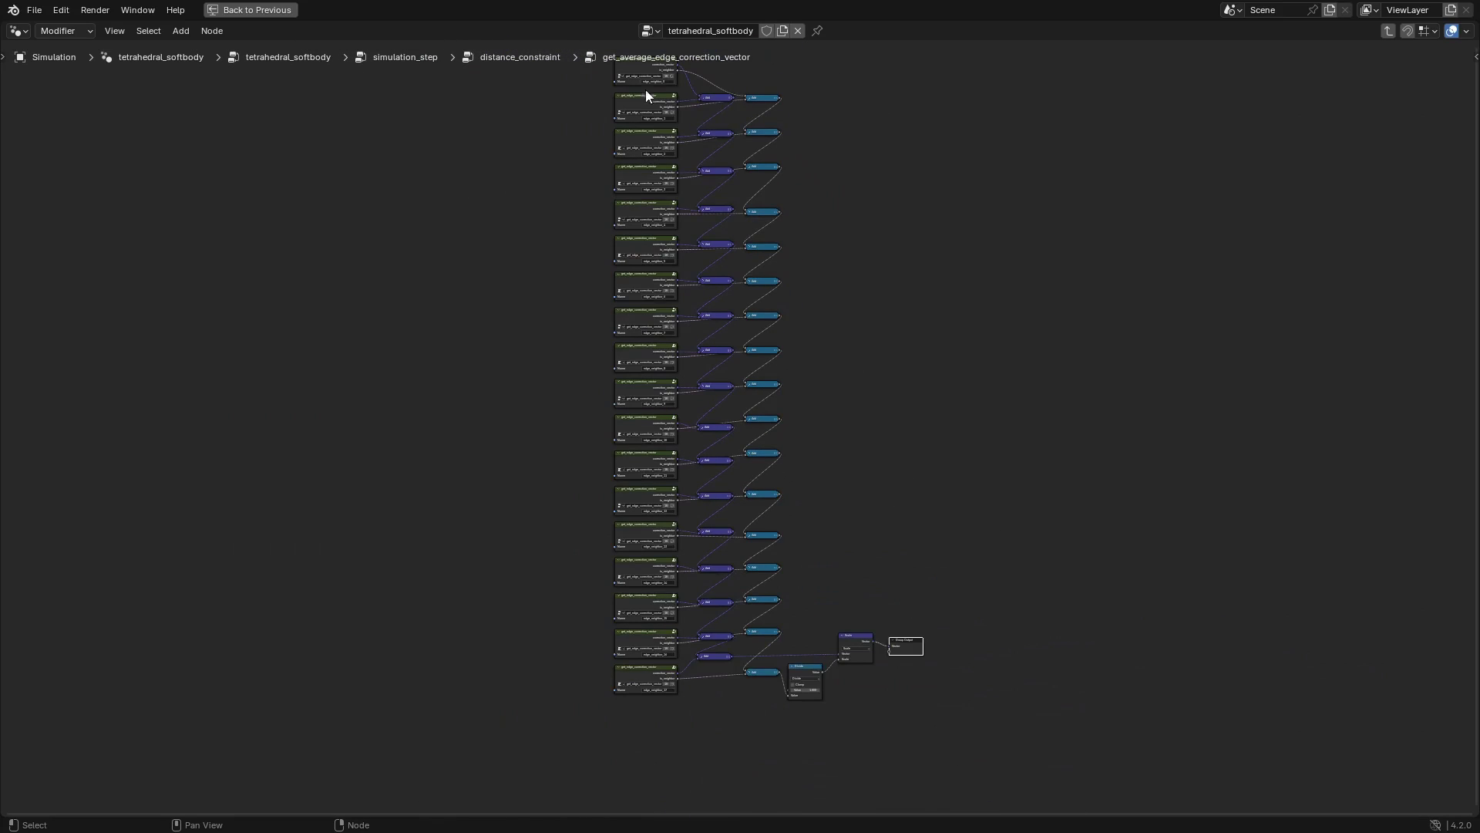
pyautogui.moveTo(540, 170); pyautogui.dragTo(560, 356, button='middle')
pyautogui.moveTo(569, 153); pyautogui.dragTo(694, 760)
pyautogui.click(948, 588)
pyautogui.moveTo(737, 183); pyautogui.dragTo(751, 726)
pyautogui.click(785, 760)
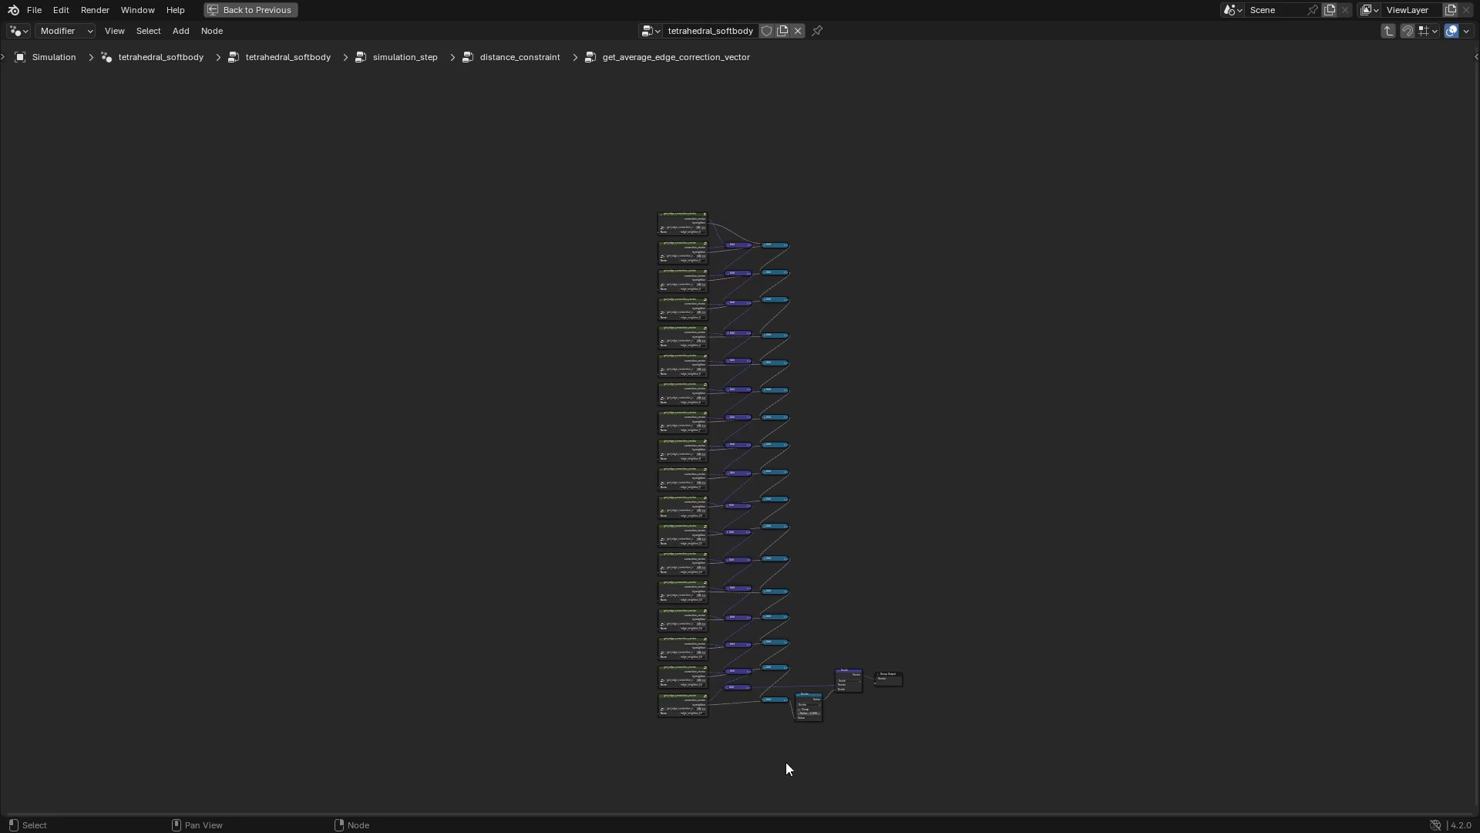
# Inspect the Divide, Scale and Group Output nodes that finish the averaging in get_average_edge_correction_vector.
pyautogui.moveTo(785, 762); pyautogui.dragTo(751, 628, button='middle')
pyautogui.scroll(13, 799, 635)
pyautogui.moveTo(919, 694); pyautogui.dragTo(887, 432, button='middle')
pyautogui.click(890, 437)
pyautogui.click(797, 499)
pyautogui.click(641, 582)
pyautogui.scroll(-5, 686, 440)
pyautogui.scroll(-2, 728, 285)
pyautogui.moveTo(773, 433); pyautogui.dragTo(763, 601, button='middle')
pyautogui.scroll(6, 631, 392)
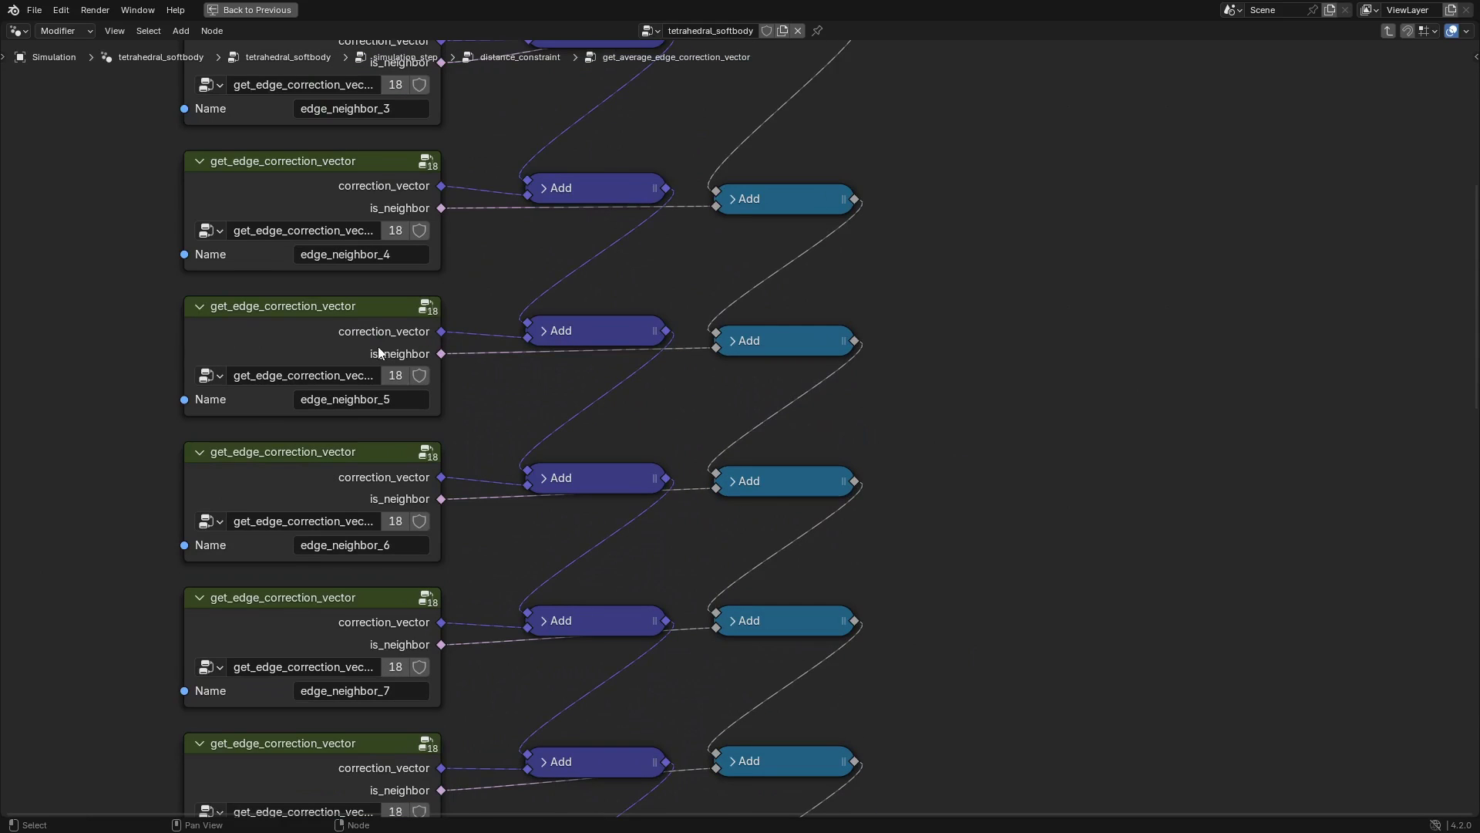
# Examine the edge_neighbor_5 node and how correction_vector and is_neighbor feed the two columns of Add nodes.
pyautogui.click(381, 358)
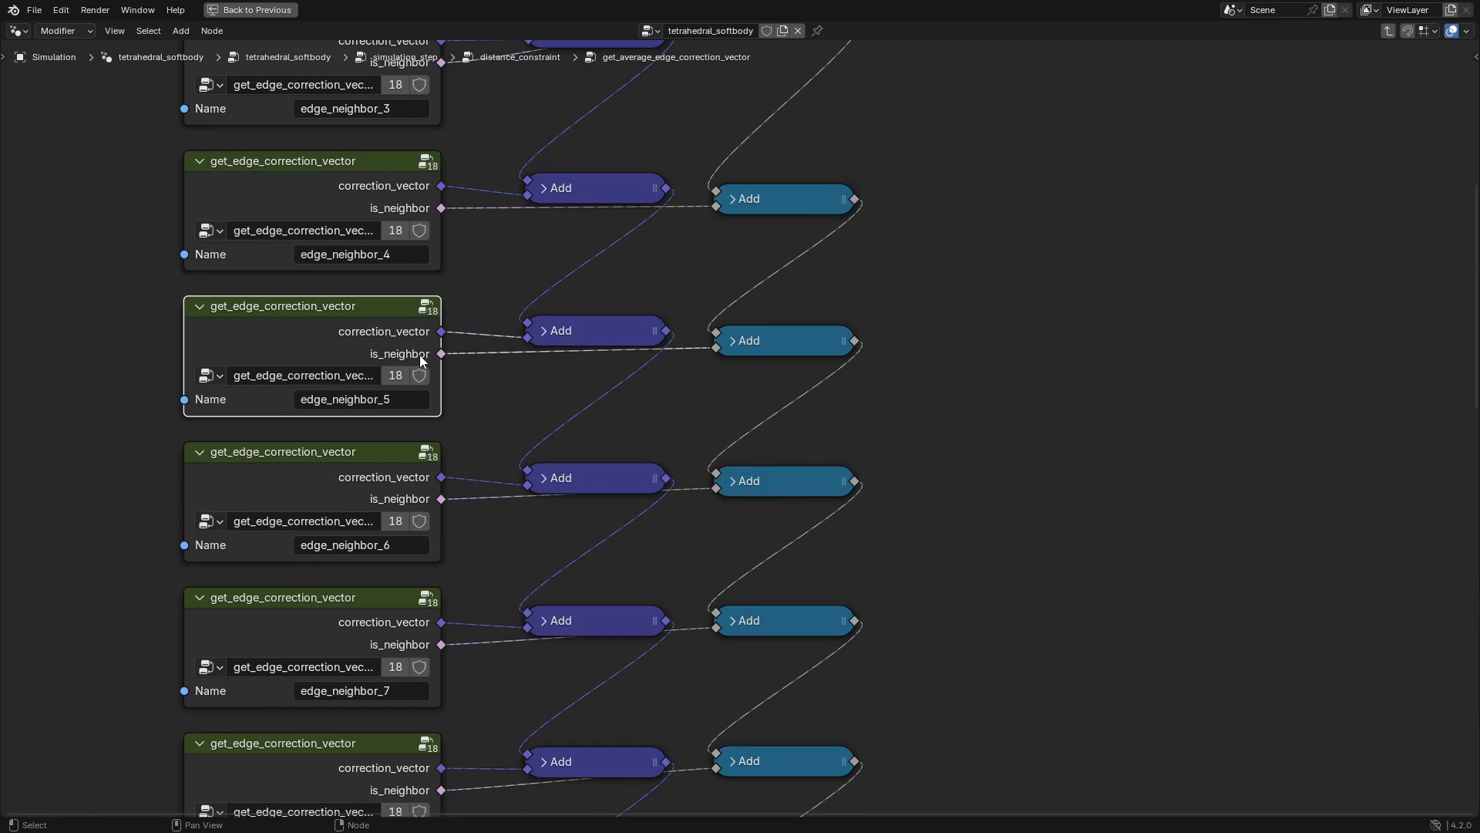
pyautogui.click(789, 384)
pyautogui.scroll(-8, 936, 493)
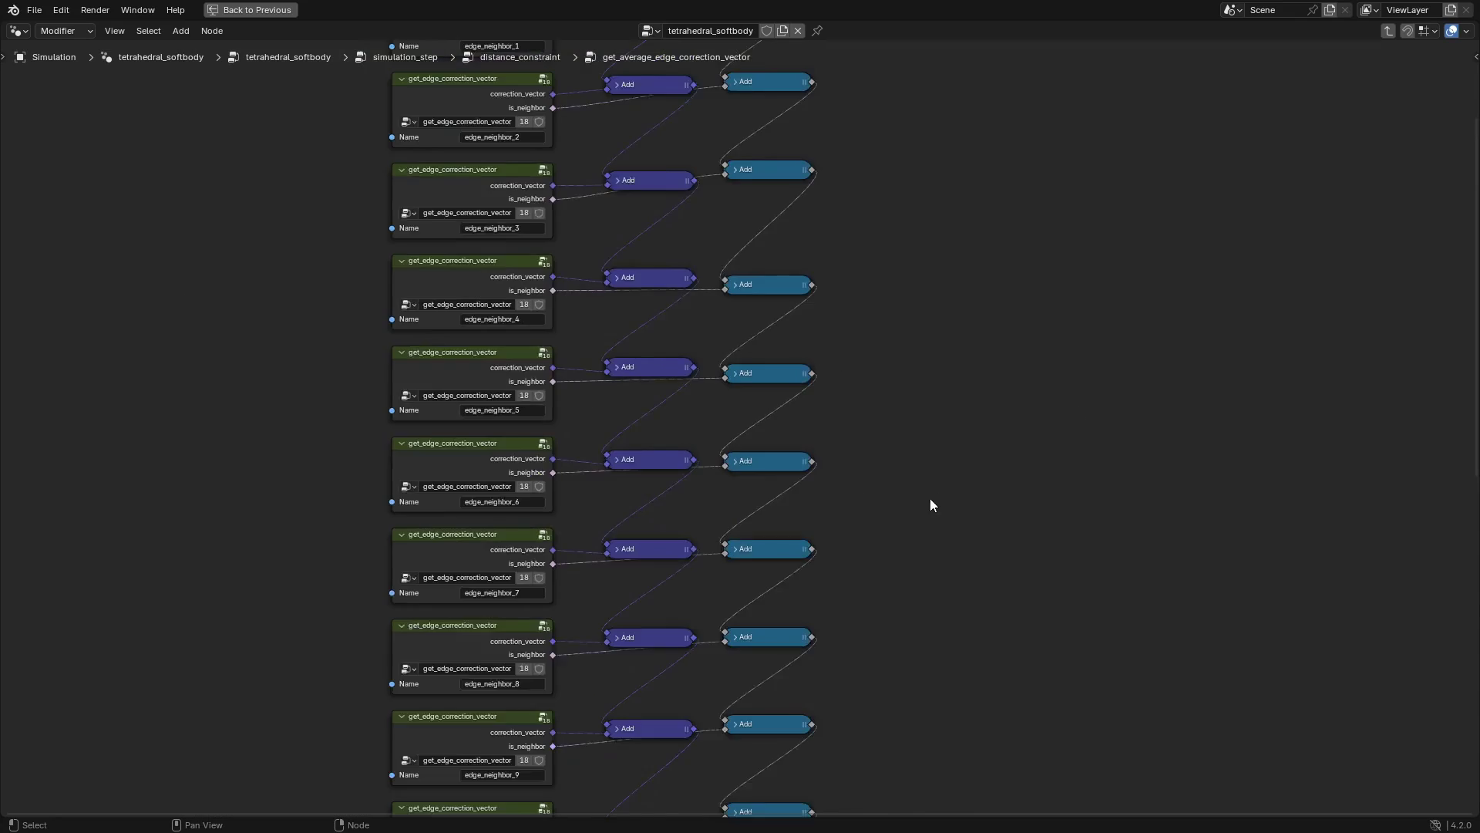
pyautogui.scroll(-1, 798, 300)
pyautogui.moveTo(727, 89); pyautogui.dragTo(736, 720)
pyautogui.click(797, 368)
pyautogui.moveTo(764, 295); pyautogui.dragTo(862, 429, button='middle')
pyautogui.scroll(-1, 814, 627)
pyautogui.scroll(10, 817, 633)
pyautogui.scroll(2, 1047, 710)
pyautogui.moveTo(1048, 710); pyautogui.dragTo(1000, 425, button='middle')
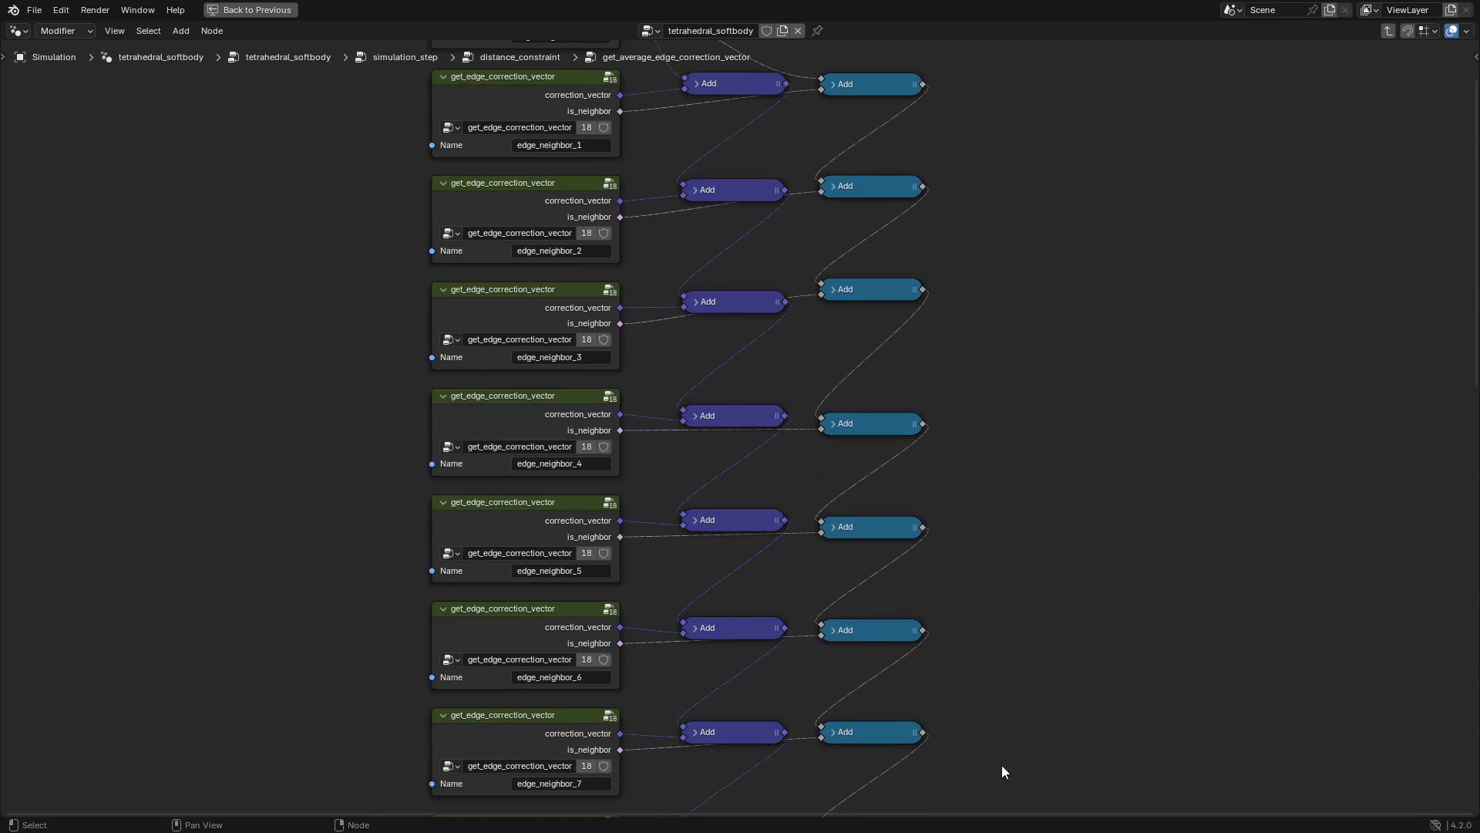
# Open a get_edge_correction_vector group and inspect its Named Attribute and Separate XYZ nodes.
pyautogui.moveTo(1002, 778); pyautogui.dragTo(974, 359, button='middle')
pyautogui.click(492, 466)
pyautogui.press('Tab')
pyautogui.scroll(5, 678, 562)
pyautogui.click(695, 429)
pyautogui.scroll(-1, 953, 475)
pyautogui.moveTo(925, 475); pyautogui.dragTo(645, 429, button='middle')
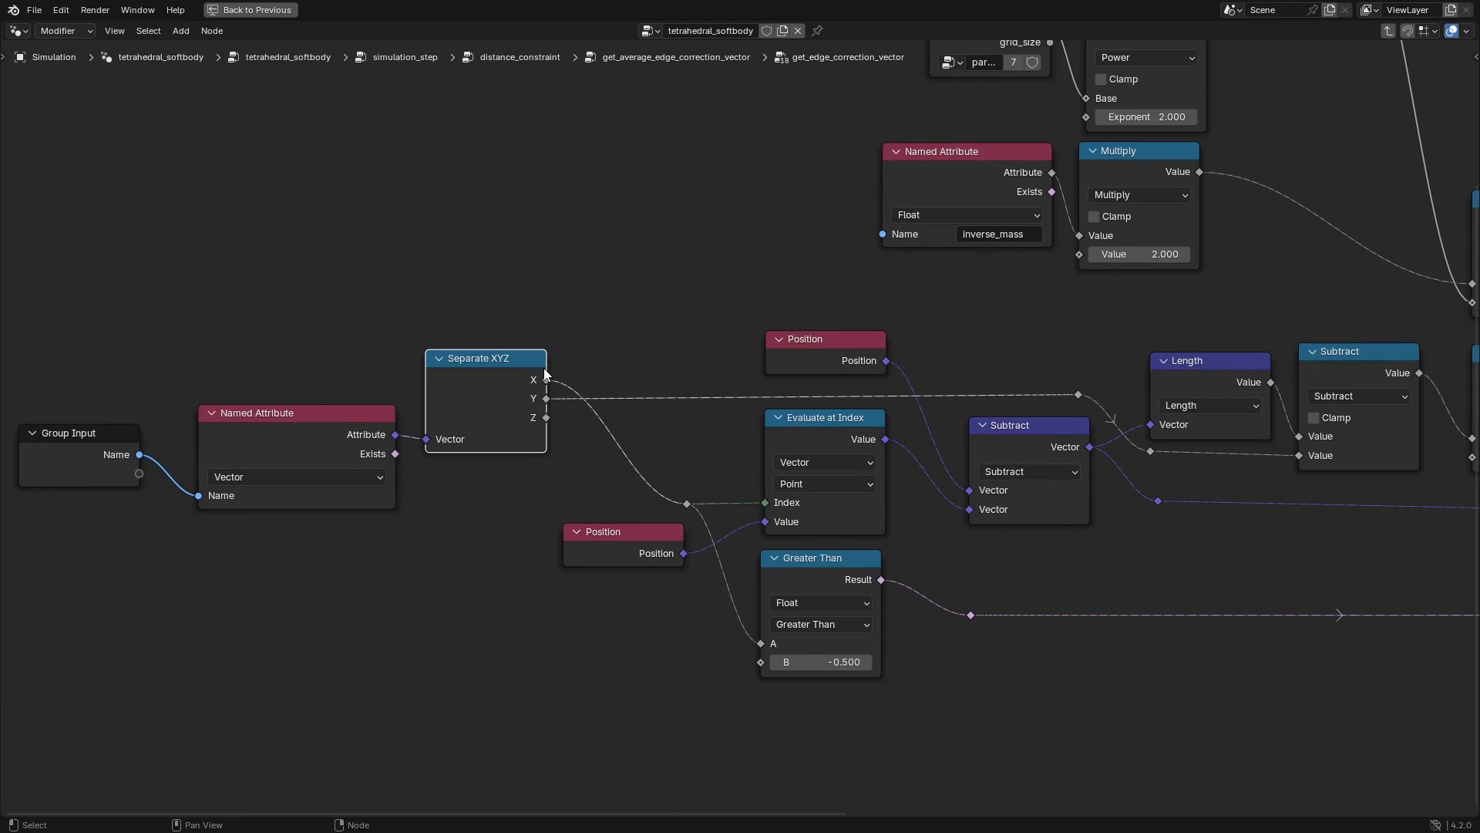
# Trace the position difference through the vector Subtract, Length, math Subtract and the Multiply node with value -1.000.
pyautogui.scroll(-1, 1023, 620)
pyautogui.moveTo(1096, 646); pyautogui.dragTo(959, 615, button='middle')
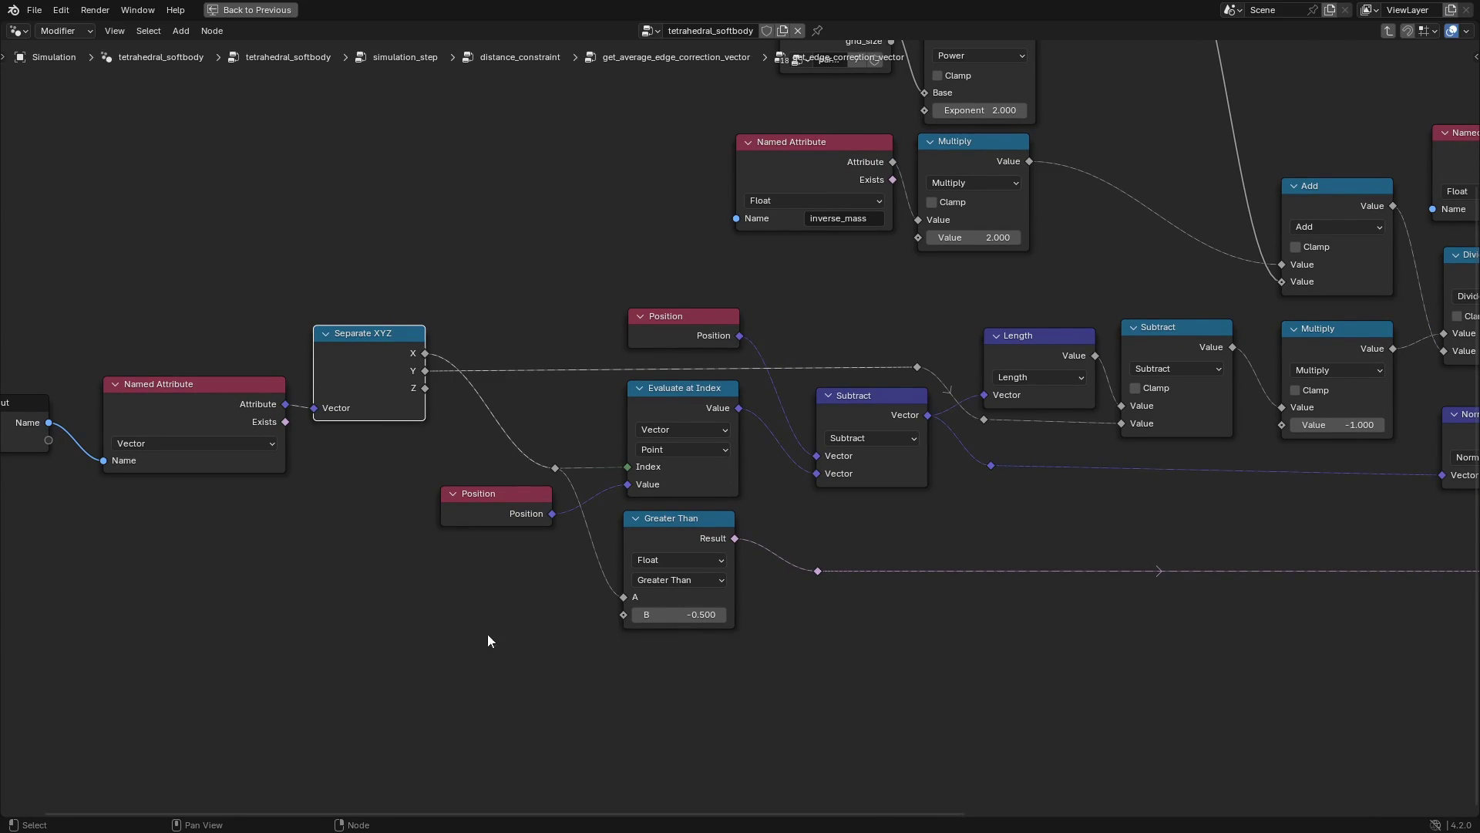
pyautogui.click(1042, 337)
pyautogui.click(848, 404)
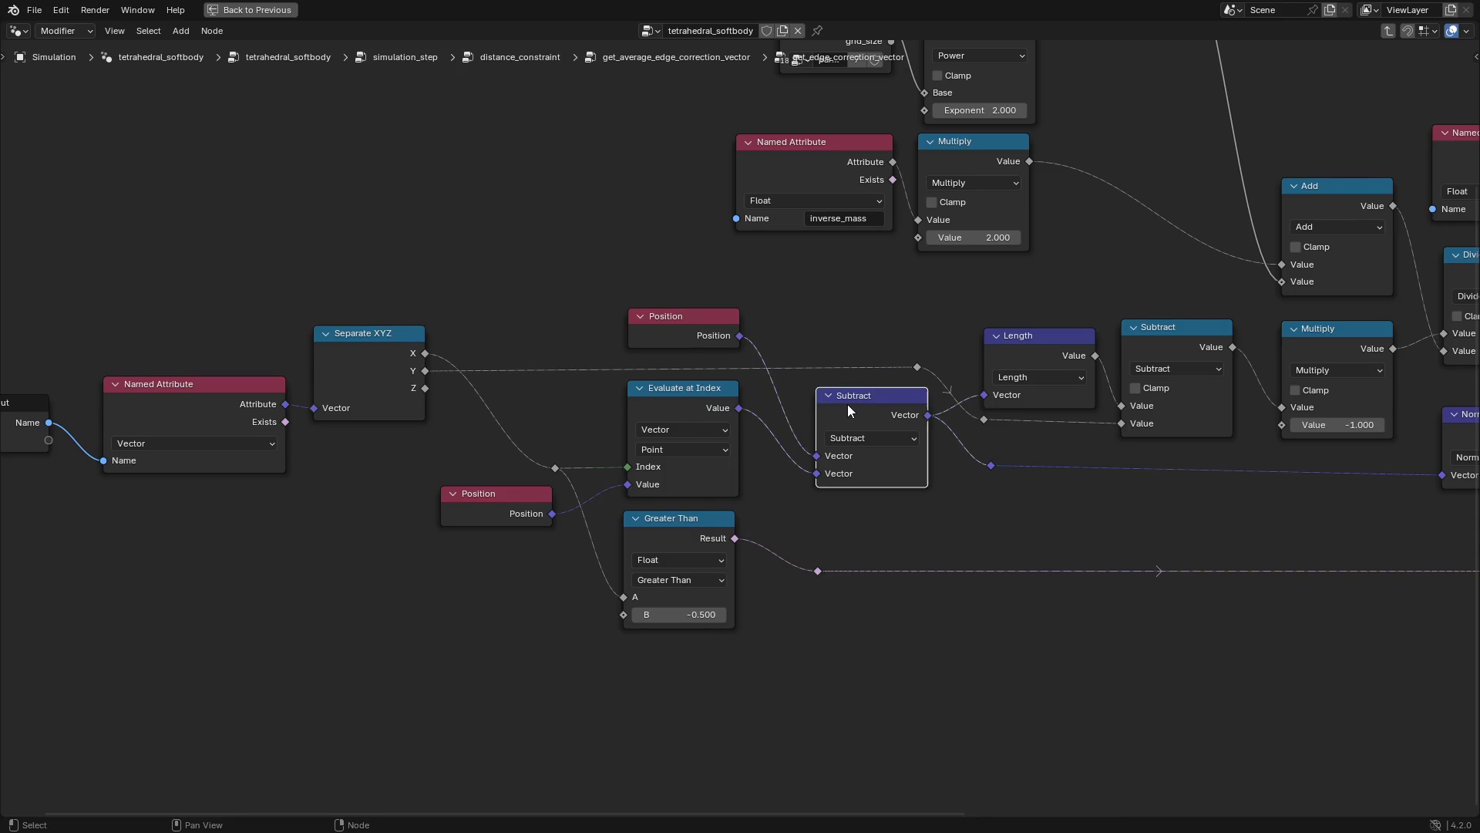
pyautogui.click(1115, 348)
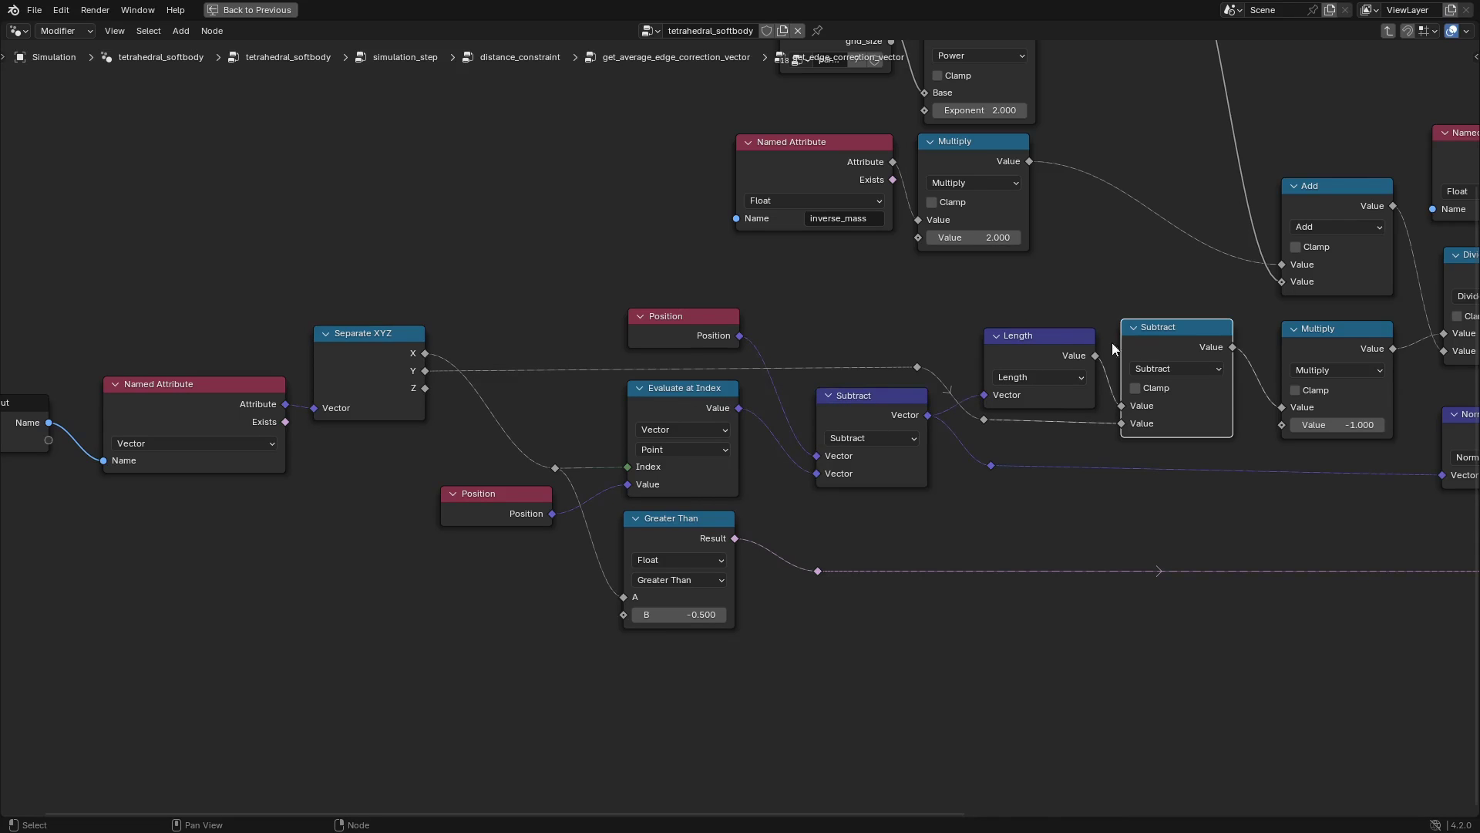
pyautogui.press('KP_Decimal')
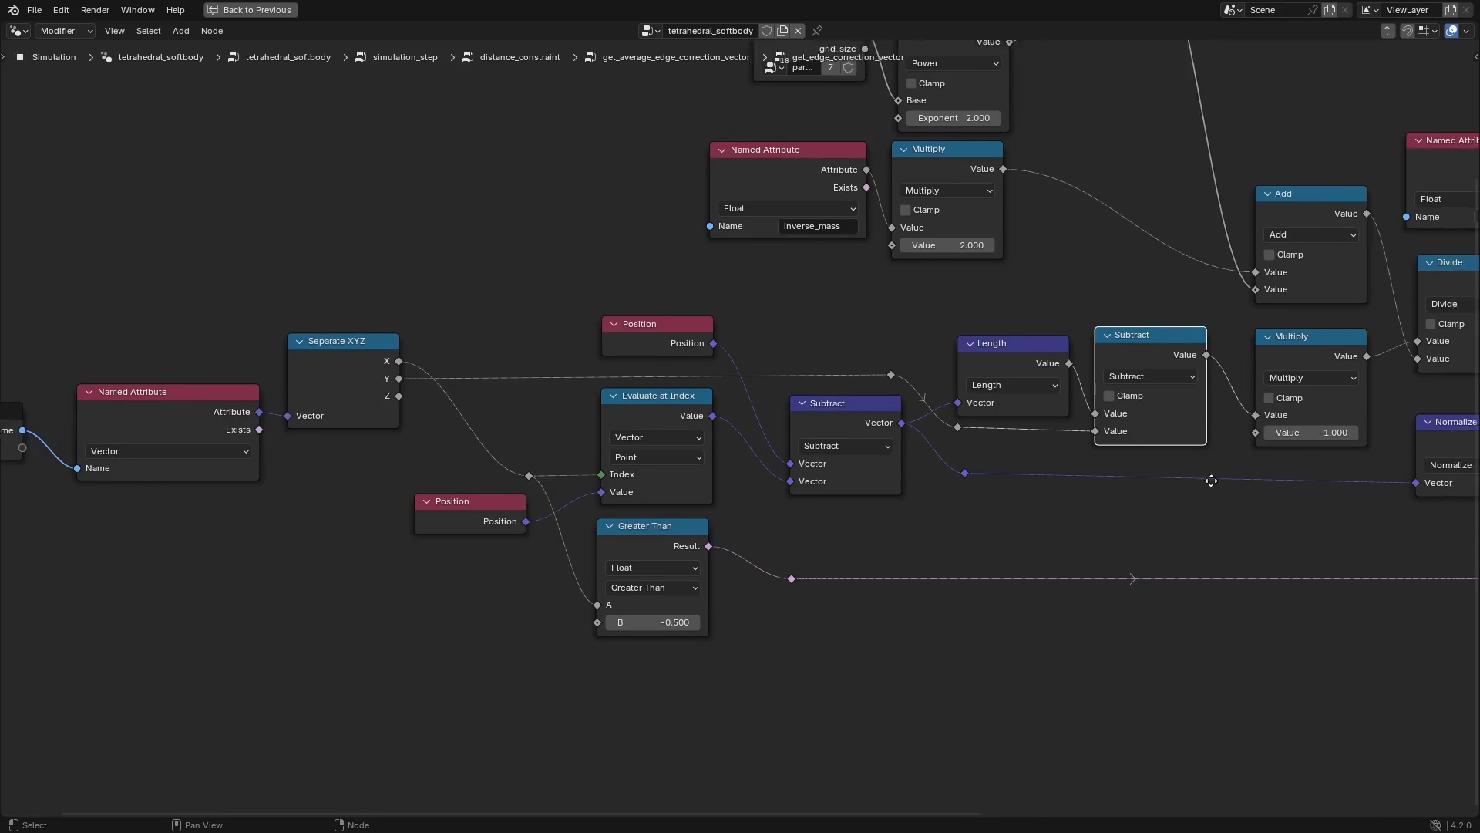
pyautogui.click(863, 343)
pyautogui.moveTo(1031, 404); pyautogui.dragTo(854, 363, button='middle')
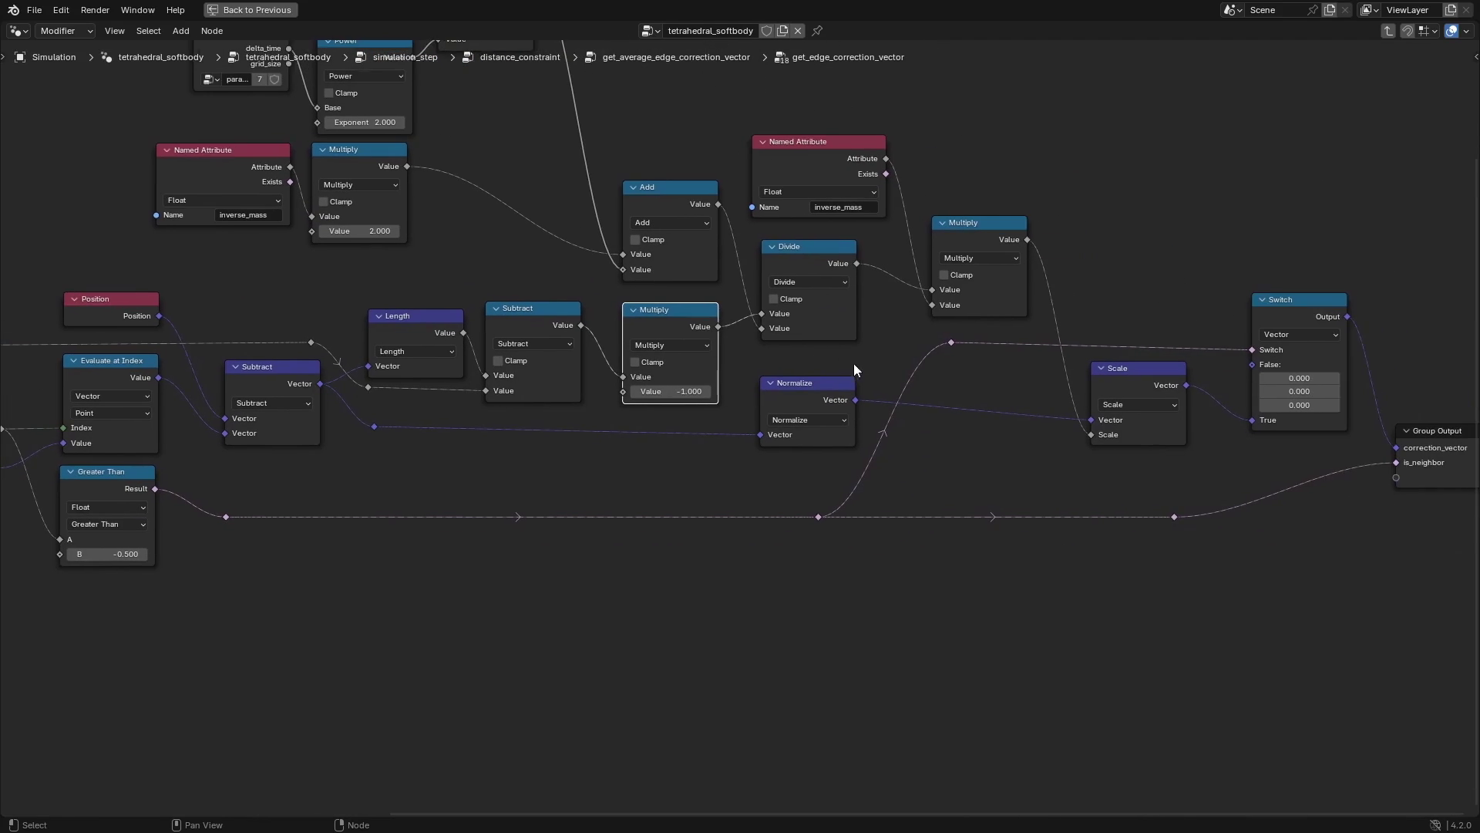
# Examine how the parameters compliance and delta_time, the inverse_mass attributes and Normalize feed the Scale node.
pyautogui.click(1111, 425)
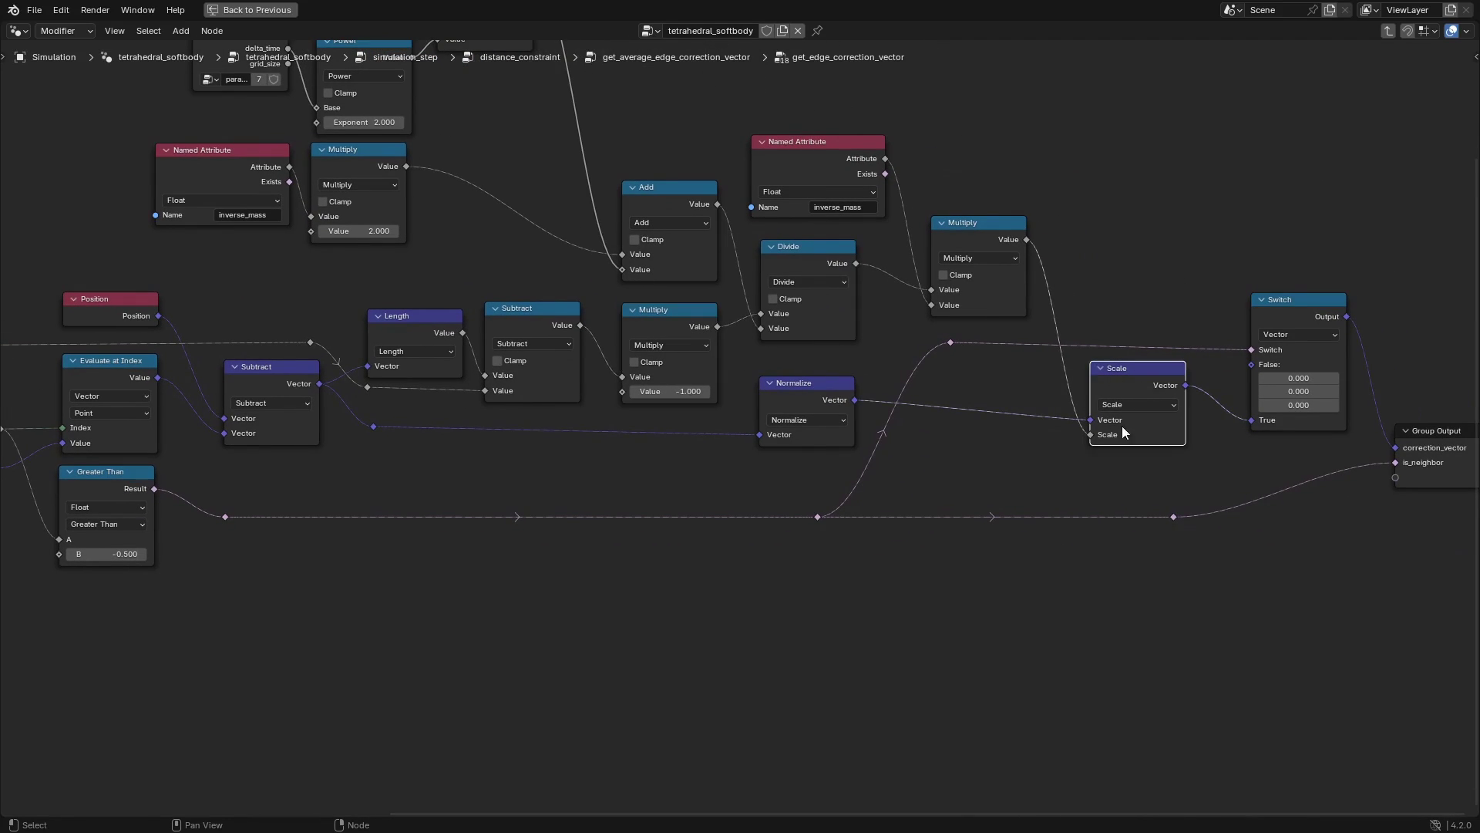
pyautogui.moveTo(911, 339); pyautogui.dragTo(1131, 519, button='middle')
pyautogui.click(465, 203)
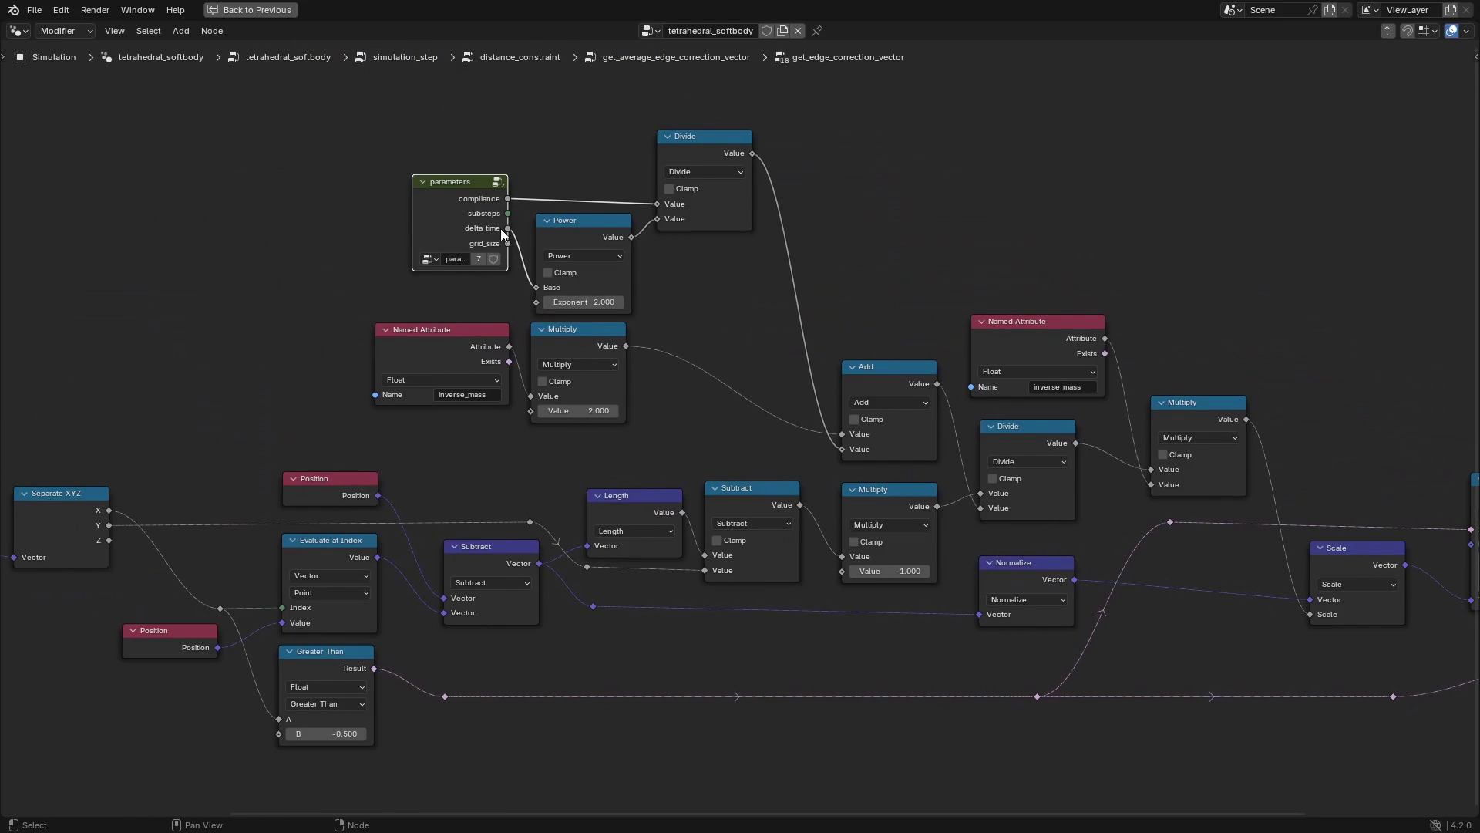
pyautogui.click(1041, 348)
pyautogui.moveTo(1146, 545); pyautogui.dragTo(817, 382, button='middle')
pyautogui.click(1038, 316)
pyautogui.click(865, 381)
pyautogui.click(571, 395)
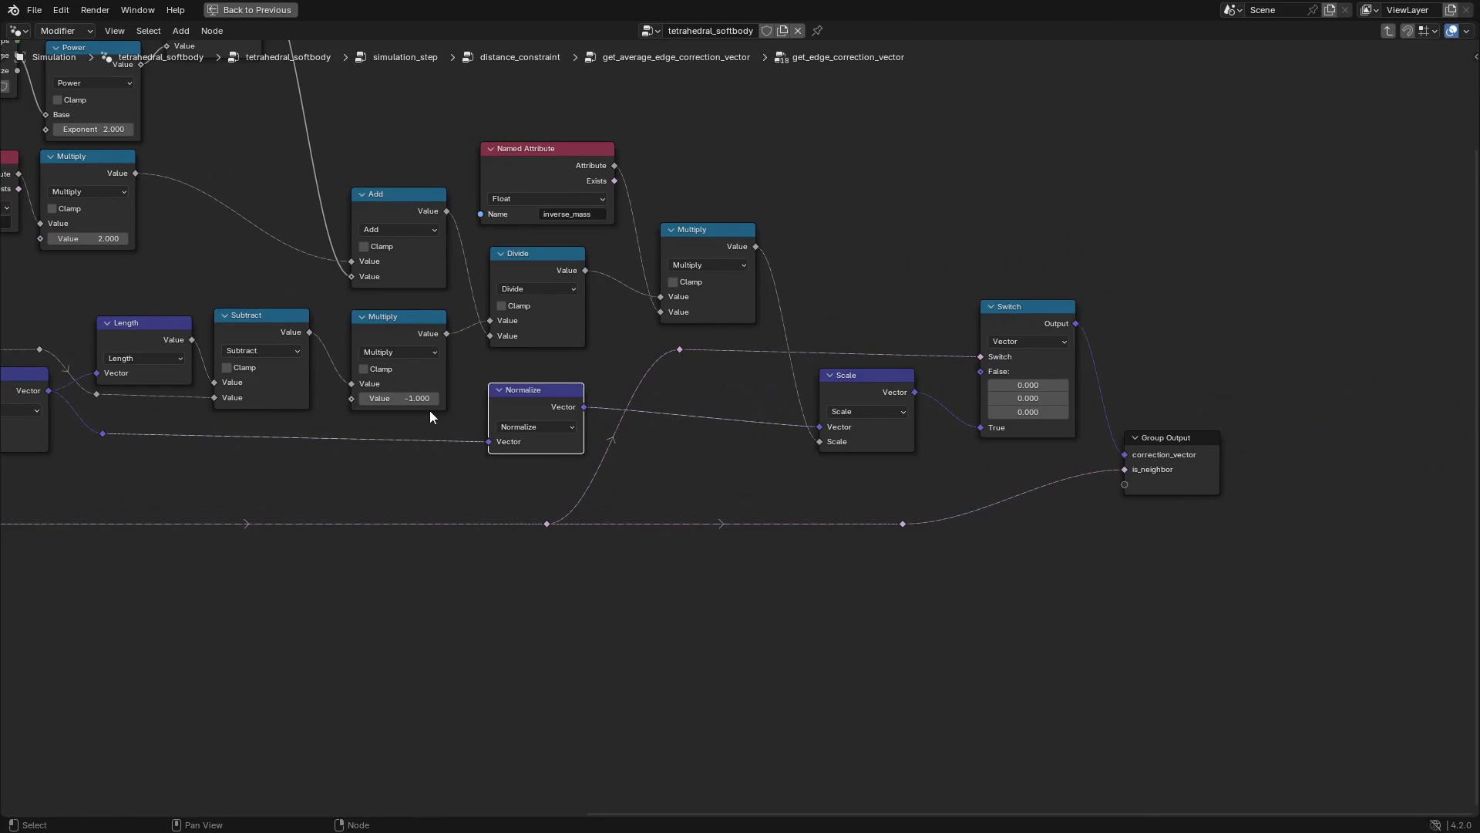
# Inspect the Greater Than neighbor check with threshold -0.500 and return to get_average_edge_correction_vector.
pyautogui.moveTo(430, 416); pyautogui.dragTo(474, 393, button='middle')
pyautogui.moveTo(539, 509); pyautogui.dragTo(945, 414, button='middle')
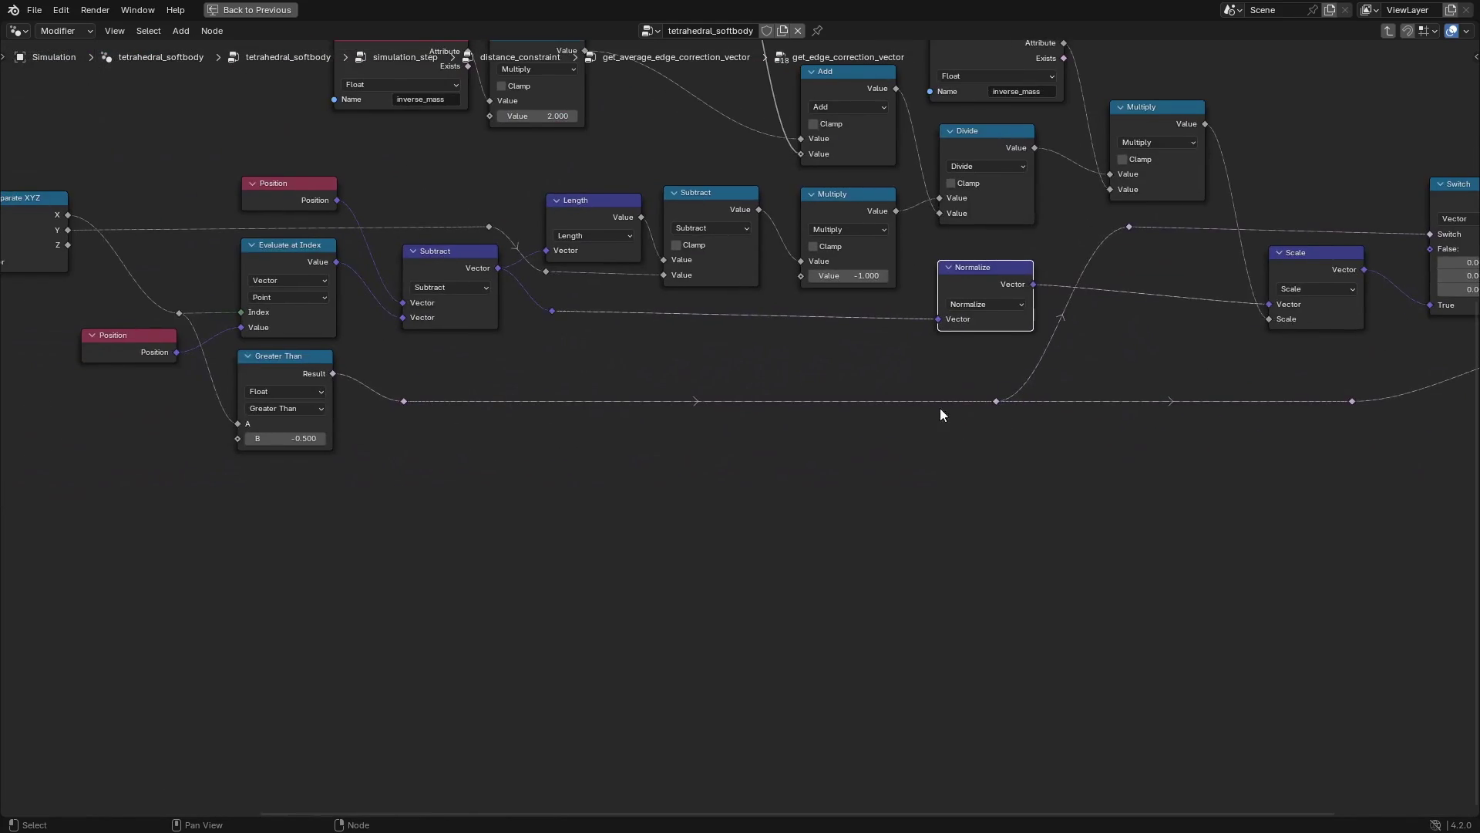
pyautogui.click(291, 370)
pyautogui.moveTo(397, 387); pyautogui.dragTo(1103, 483, button='middle')
pyautogui.scroll(3, 1103, 483)
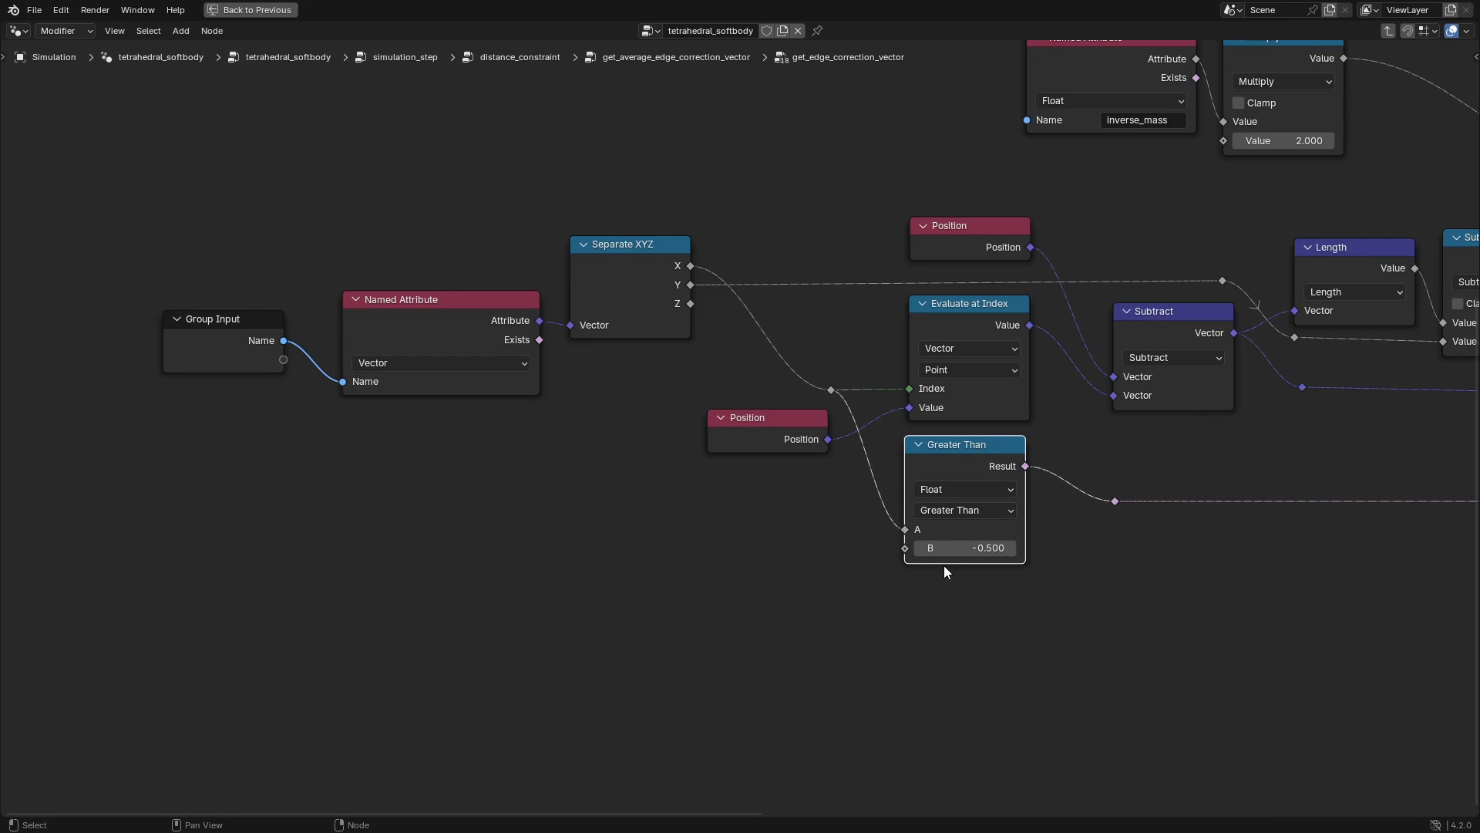
pyautogui.press('Tab')
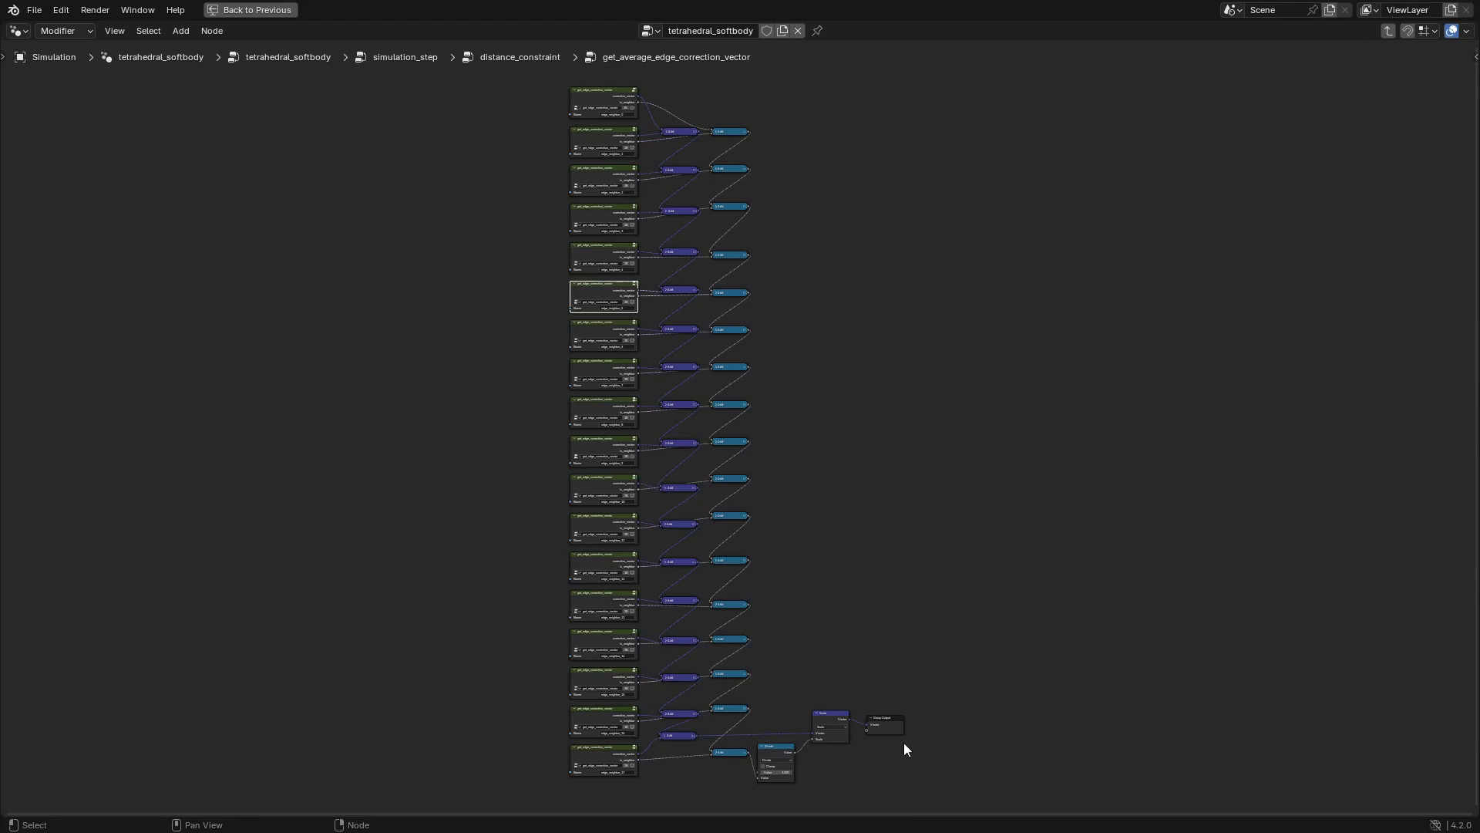
# Go back to distance_constraint, check its Set Position and correction vector nodes, and return to simulation_step.
pyautogui.press('Tab')
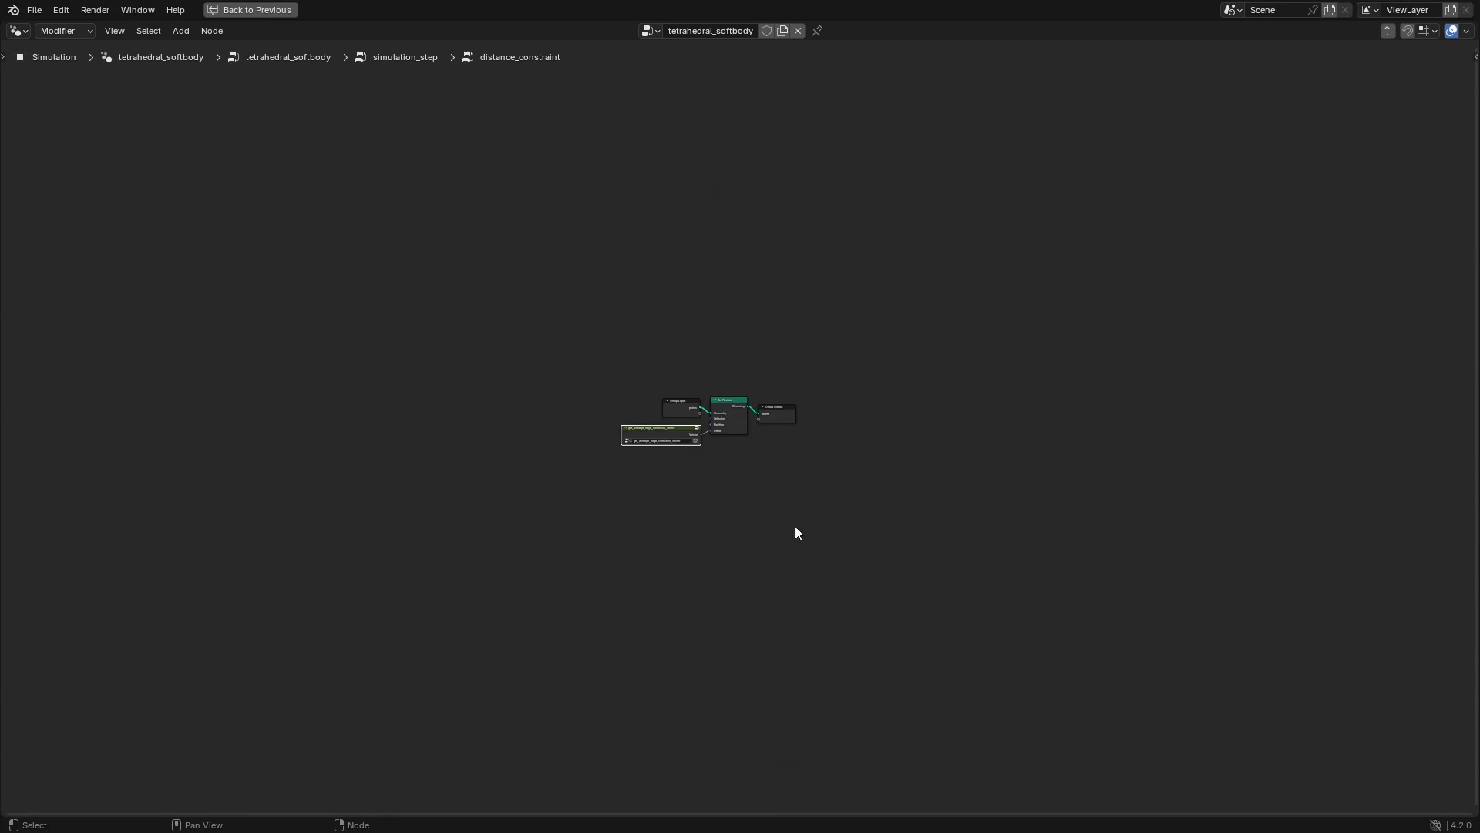
pyautogui.scroll(4, 801, 538)
pyautogui.click(707, 328)
pyautogui.click(537, 366)
pyautogui.click(868, 385)
pyautogui.press('Tab')
pyautogui.scroll(-1, 674, 531)
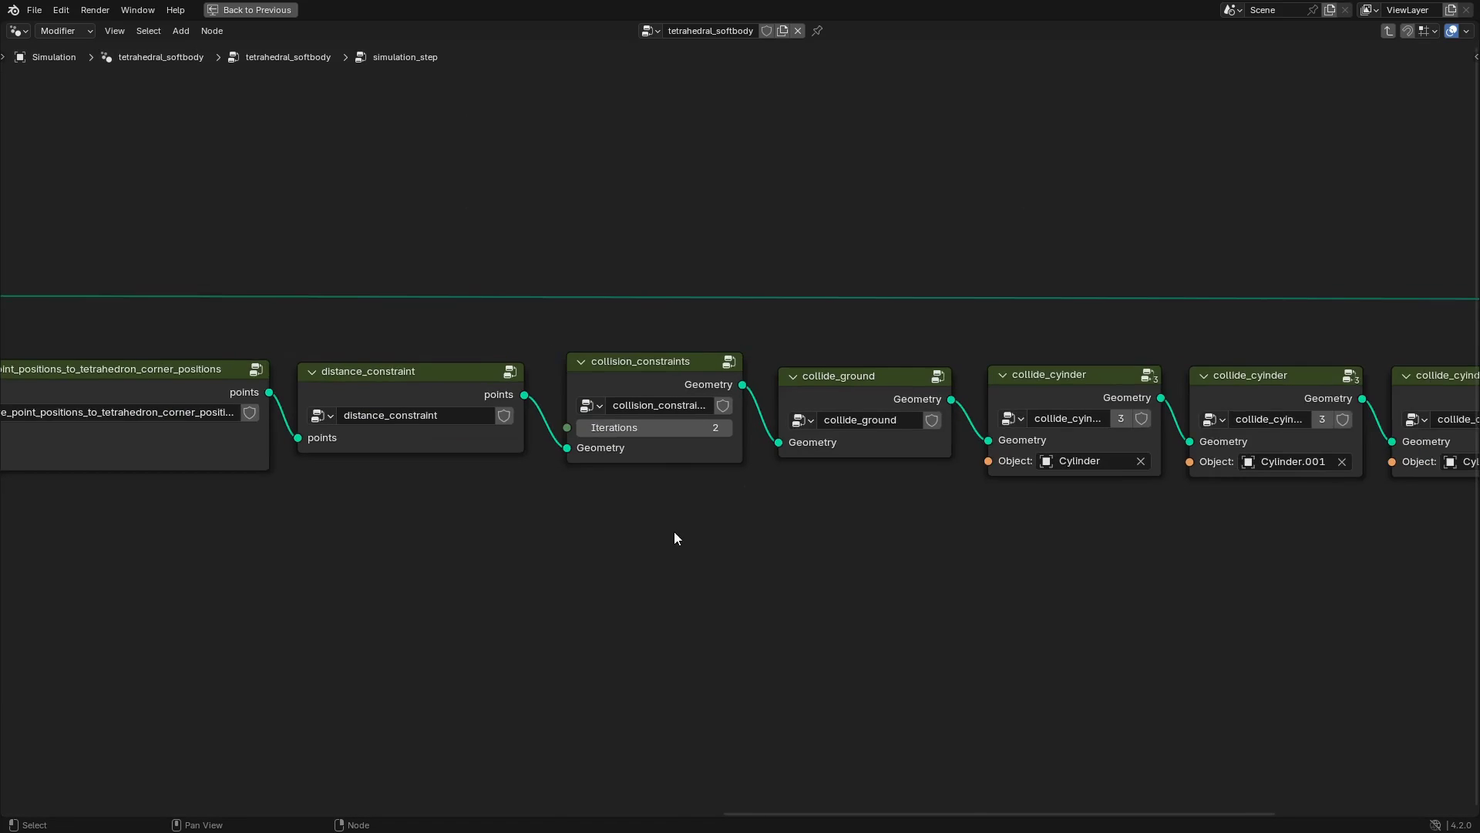
# Select the collision_constraints node and toggle its muting on and off.
pyautogui.click(652, 357)
pyautogui.moveTo(664, 369); pyautogui.dragTo(771, 387, button='middle')
pyautogui.scroll(-2, 771, 390)
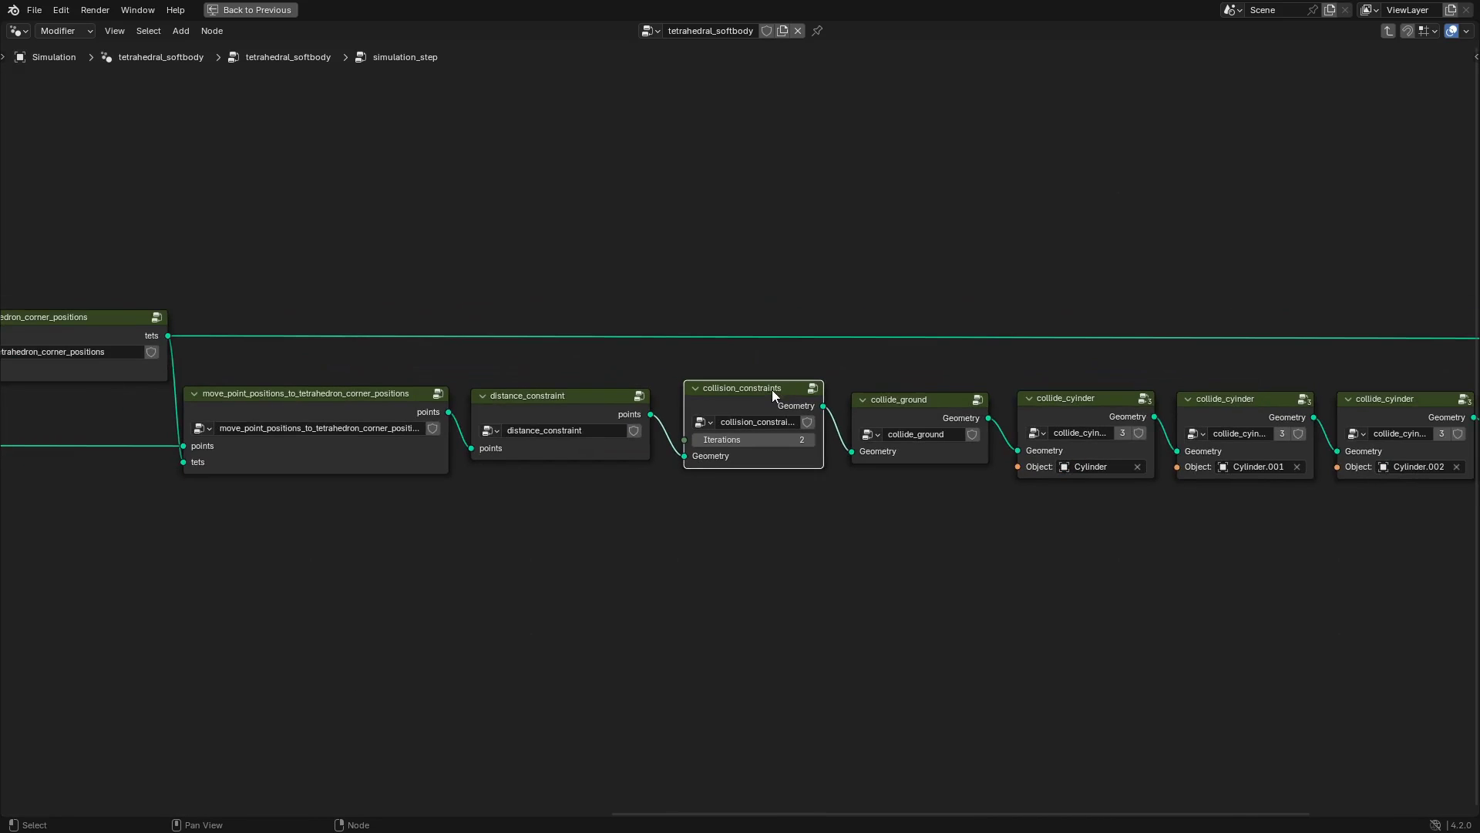
pyautogui.scroll(1, 770, 401)
pyautogui.press('m')
pyautogui.press('m')
pyautogui.press('m')
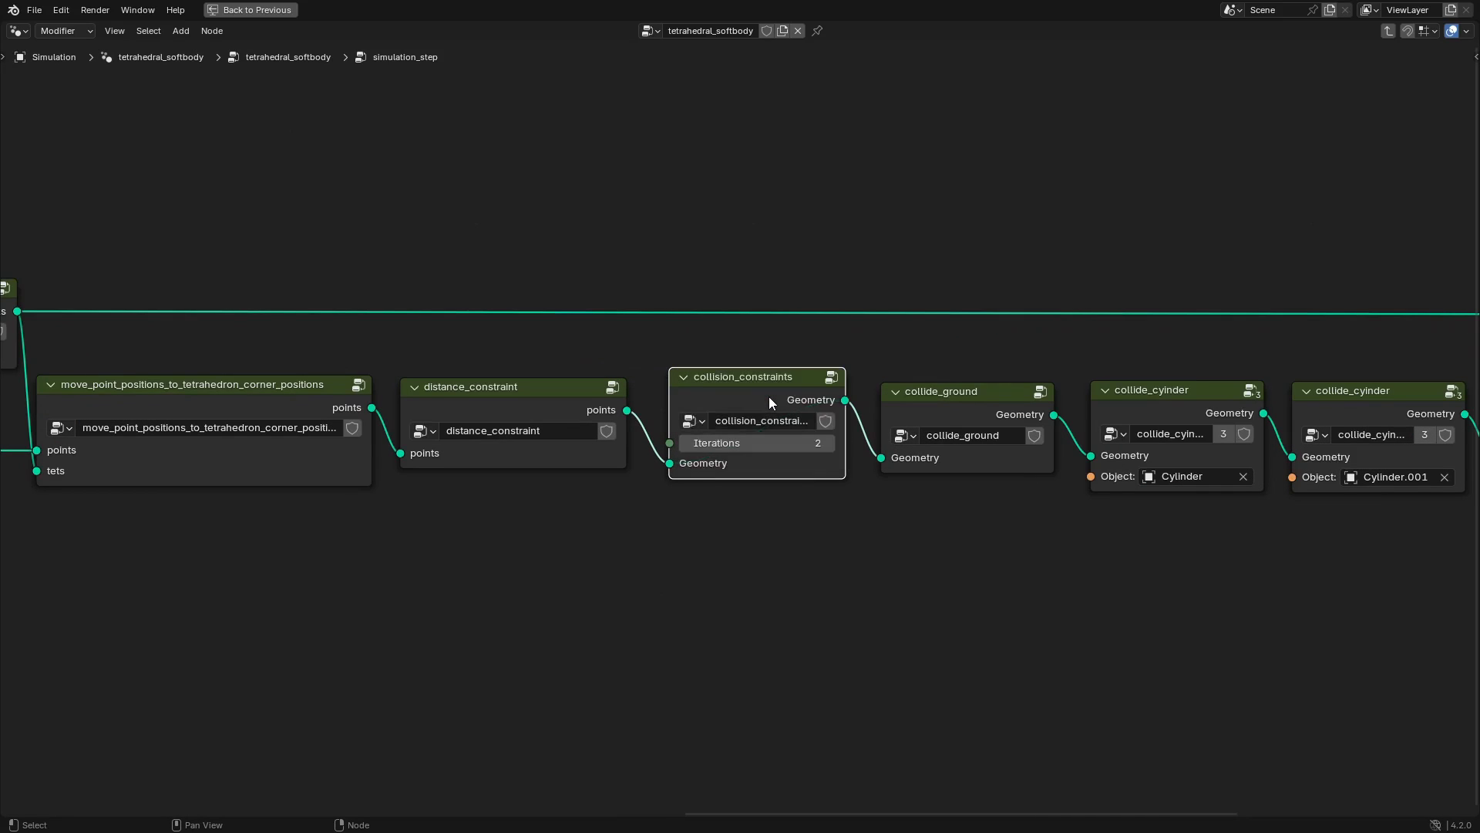
pyautogui.press('m')
# Open the collision_constraints group, inspect its Repeat zone and select the collision_constraint_step node.
pyautogui.press('Tab')
pyautogui.press('Home')
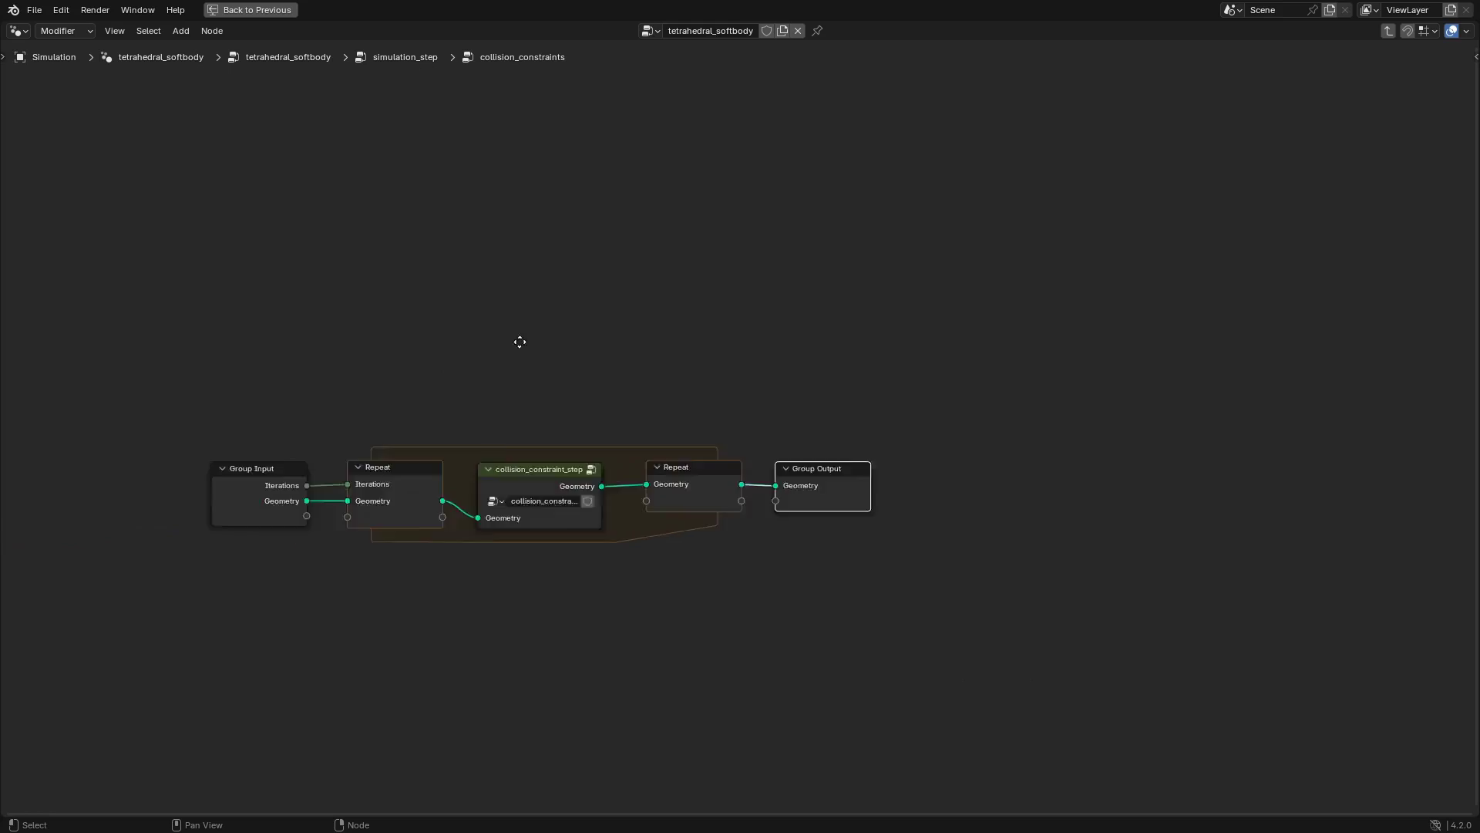
pyautogui.click(566, 416)
pyautogui.click(964, 438)
pyautogui.click(554, 432)
pyautogui.click(730, 417)
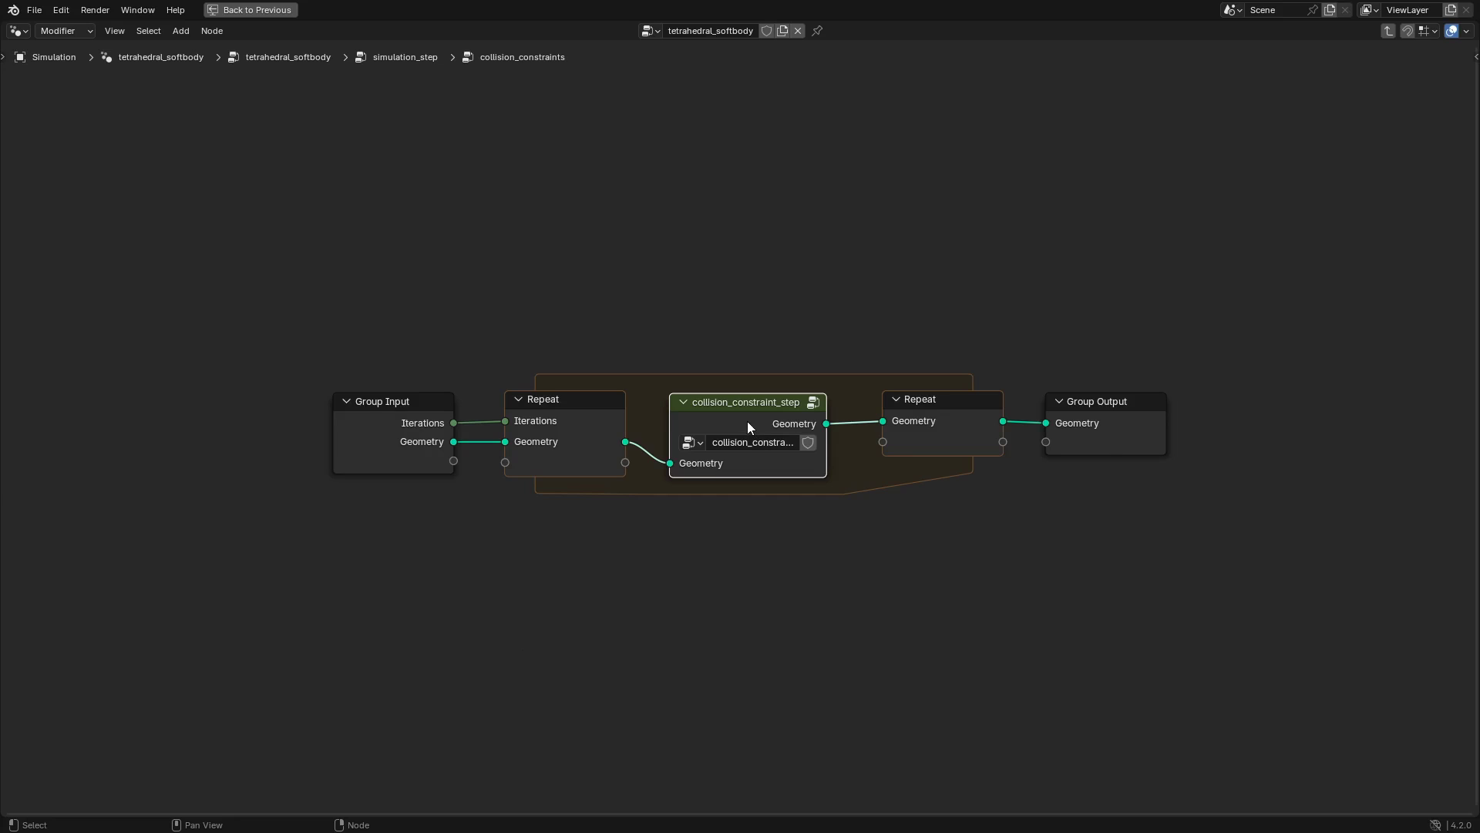
# Open collision_constraint_step and trace its selection from And back through Greater Than to the grid_size Multiply node.
pyautogui.press('Tab')
pyautogui.press('Home')
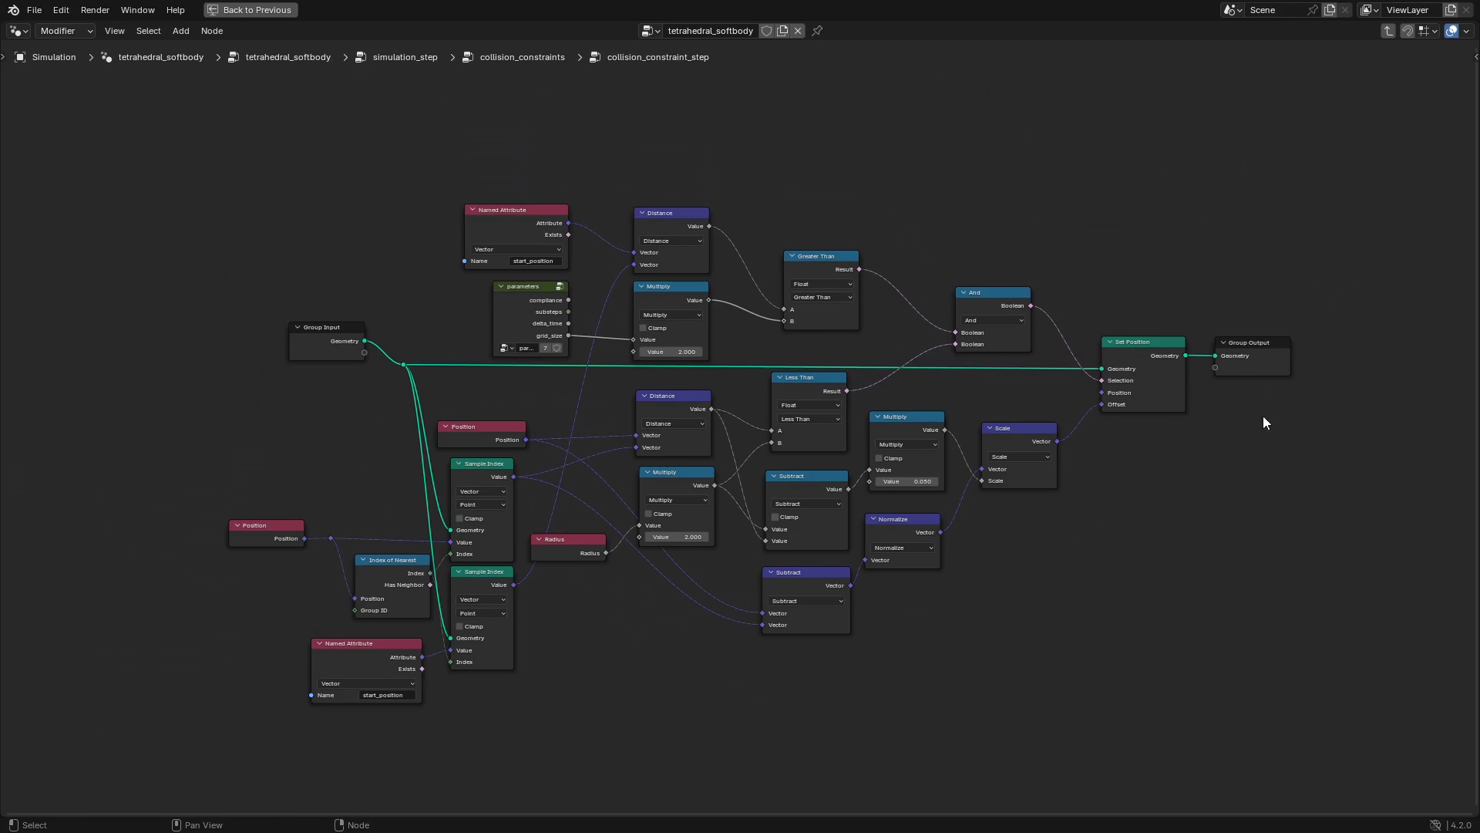
pyautogui.scroll(1, 1038, 195)
pyautogui.click(1008, 284)
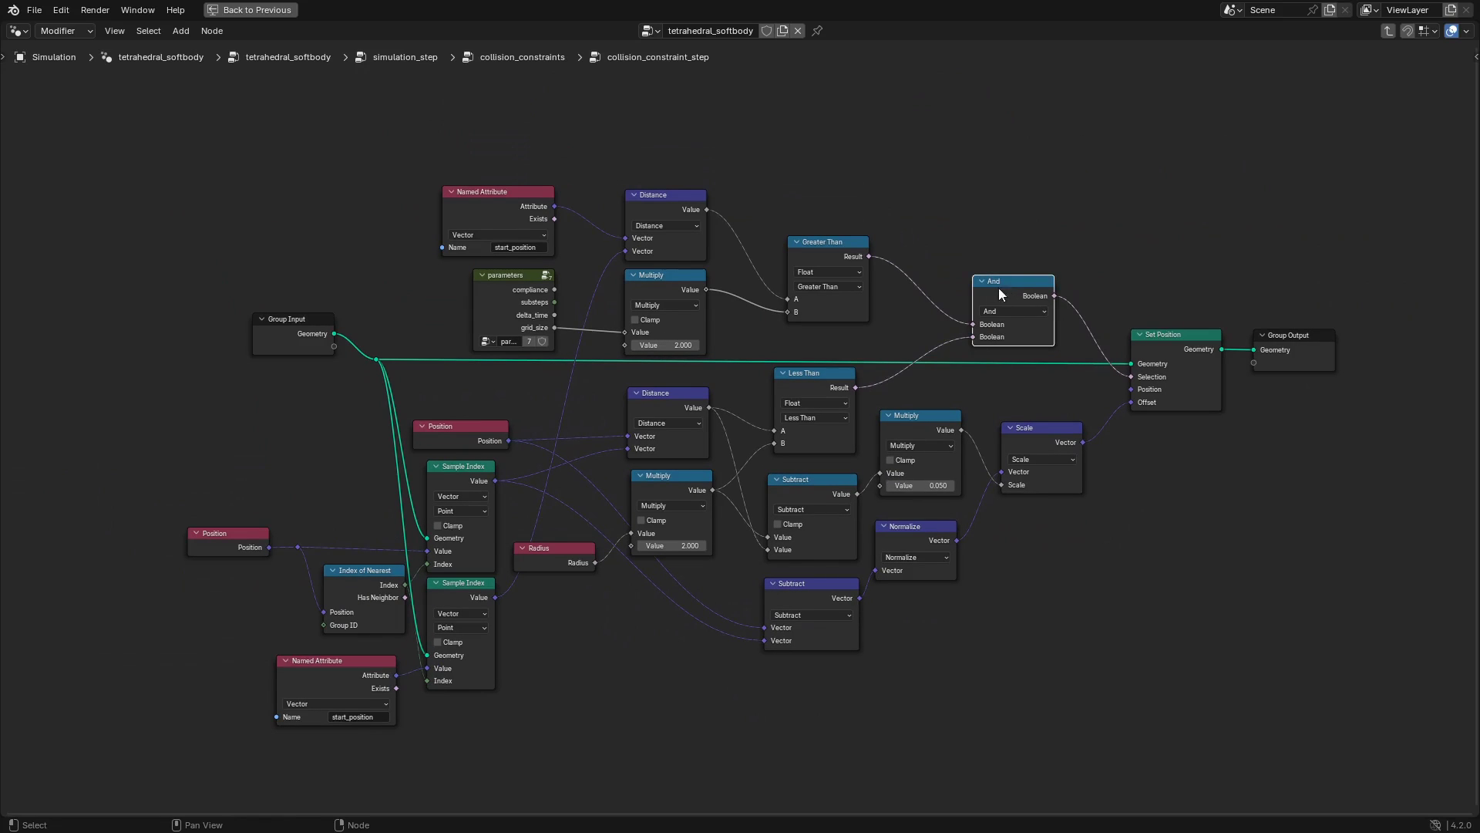
pyautogui.click(825, 258)
pyautogui.click(674, 290)
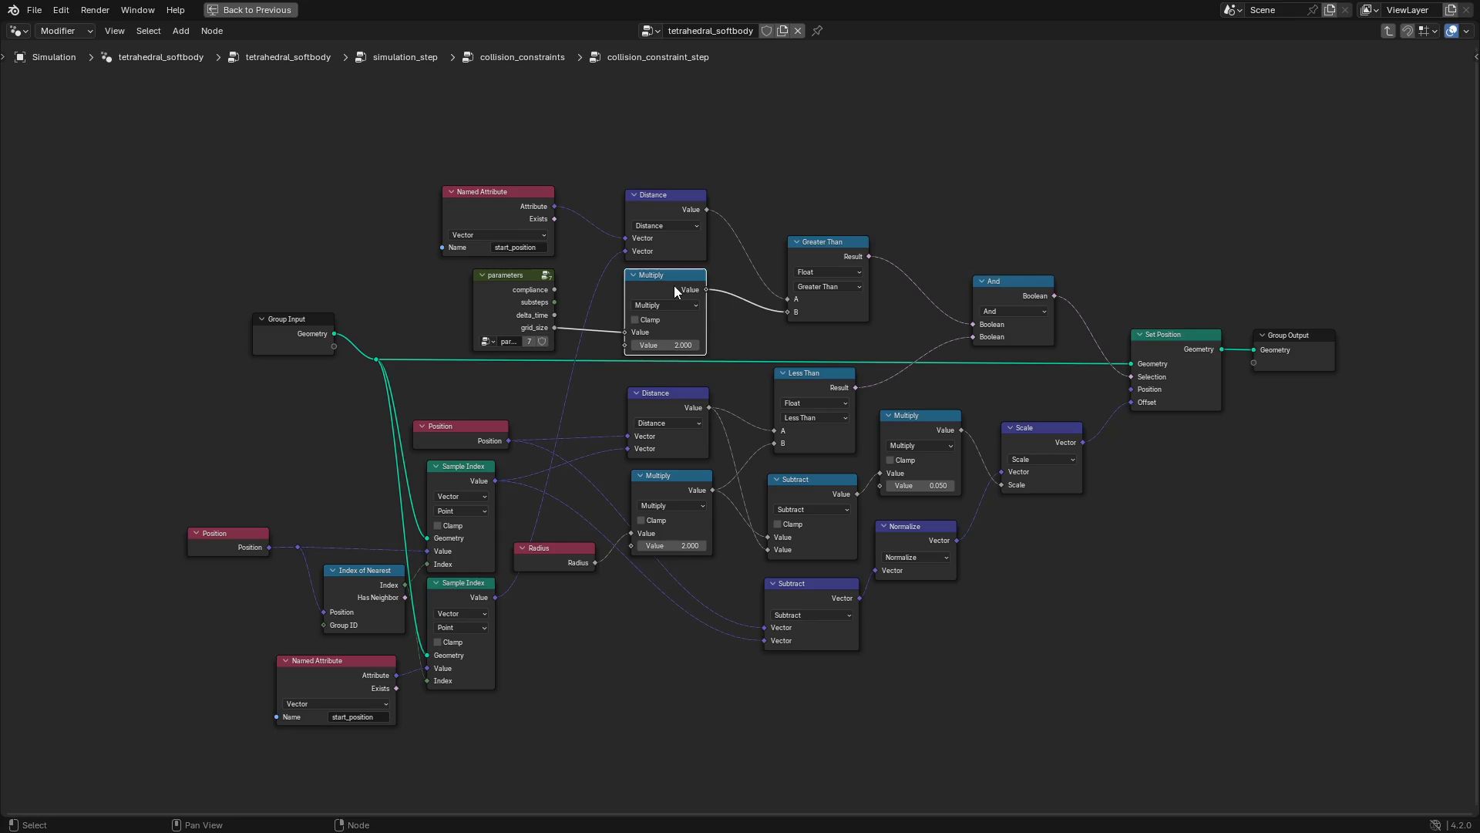
# Shift the upper start_position Named Attribute node slightly closer to the Distance node and select Distance.
pyautogui.click(497, 196)
pyautogui.moveTo(497, 196); pyautogui.dragTo(520, 192)
pyautogui.click(667, 194)
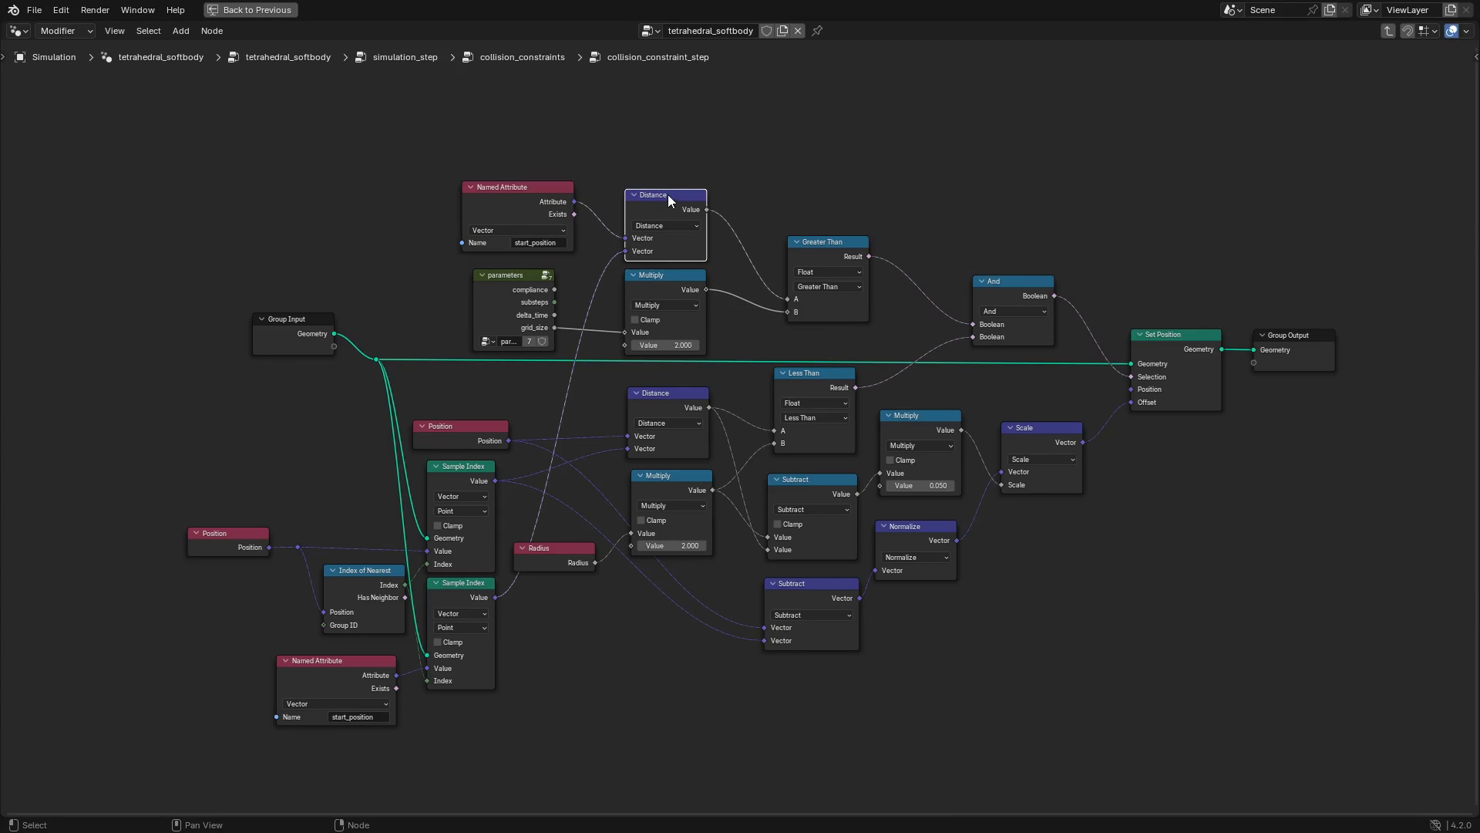
# Trace the start distance check through Multiply, Greater Than, parameters and the And node.
pyautogui.click(689, 289)
pyautogui.click(843, 248)
pyautogui.click(503, 295)
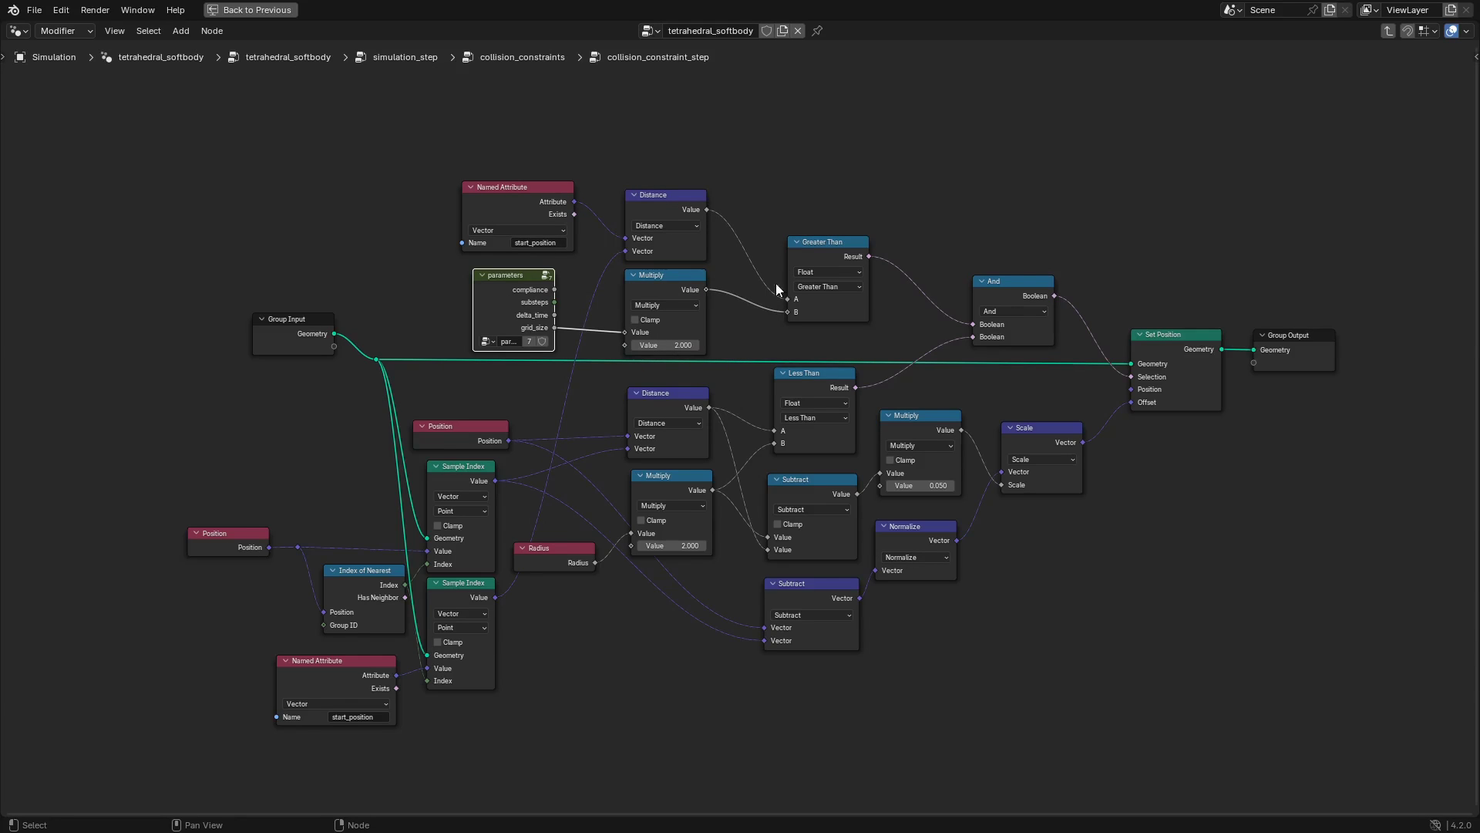
pyautogui.click(1029, 293)
pyautogui.click(1185, 512)
# Leave collision_constraint_step and collision_constraints, and view the remaining collision nodes in simulation_step.
pyautogui.click(1305, 346)
pyautogui.press('Tab')
pyautogui.scroll(3, 1026, 432)
pyautogui.click(1024, 432)
pyautogui.press('Tab')
pyautogui.moveTo(919, 519); pyautogui.dragTo(542, 472, button='middle')
pyautogui.click(597, 476)
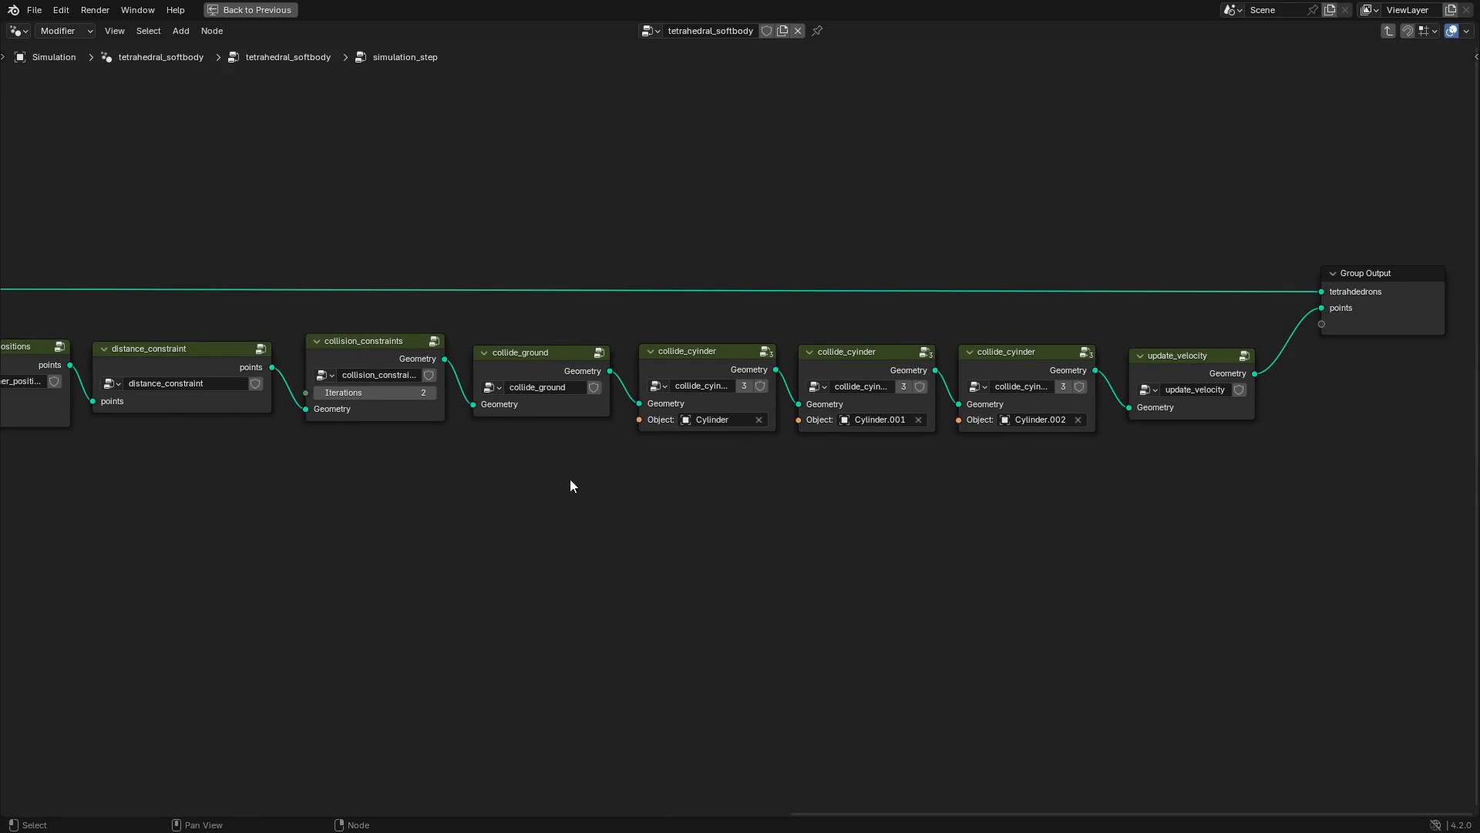
# Open the collide_ground group, view its whole node tree and return to simulation_step.
pyautogui.click(529, 365)
pyautogui.click(705, 351)
pyautogui.click(549, 368)
pyautogui.press('Tab')
pyautogui.press('Home')
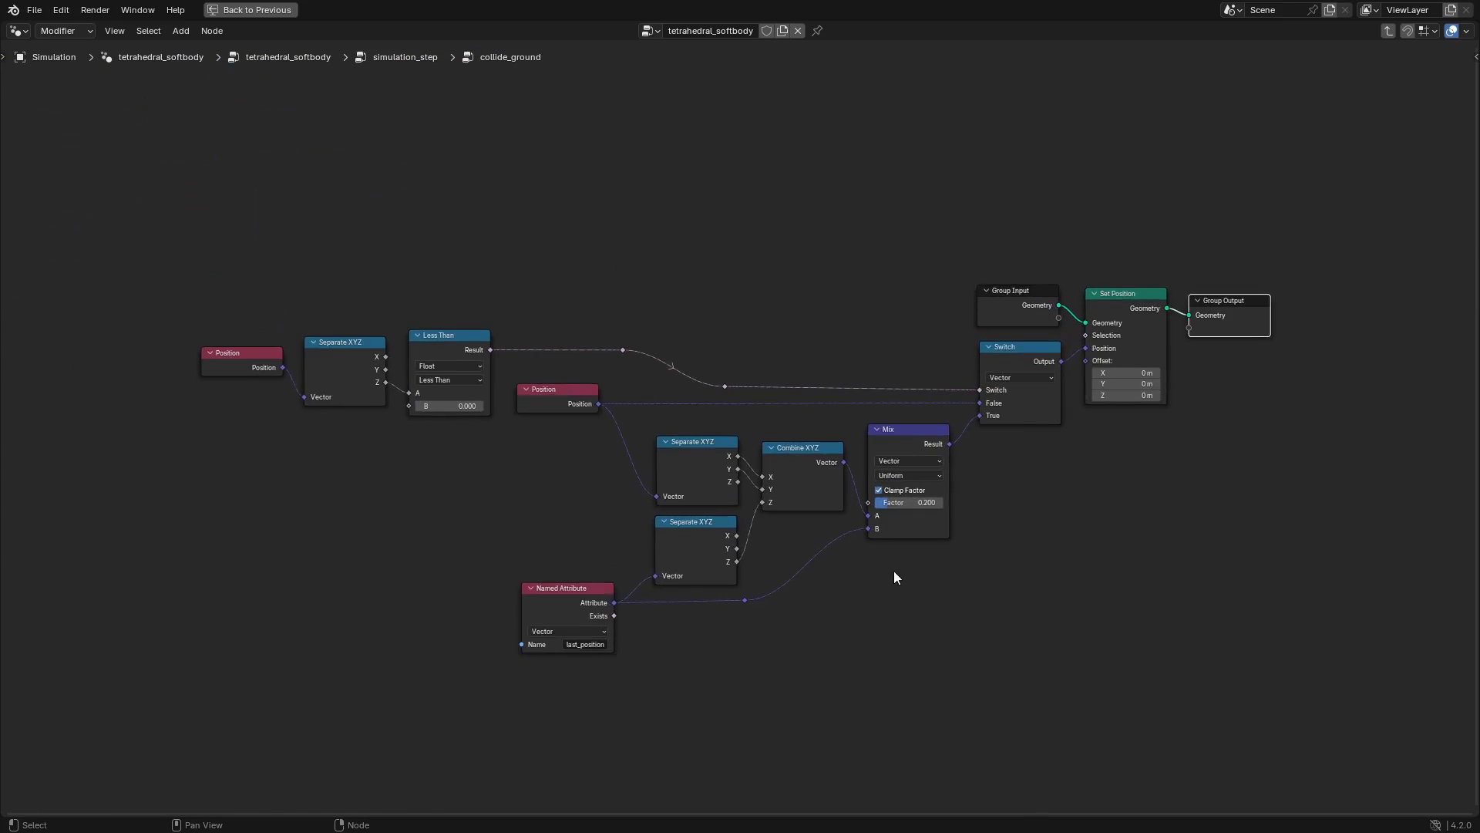
pyautogui.press('Tab')
# Open the collide_cyinder group for Cylinder.001, view its whole node tree and return to simulation_step.
pyautogui.click(807, 370)
pyautogui.press('Tab')
pyautogui.moveTo(807, 370); pyautogui.dragTo(969, 651, button='middle')
pyautogui.scroll(-4, 831, 563)
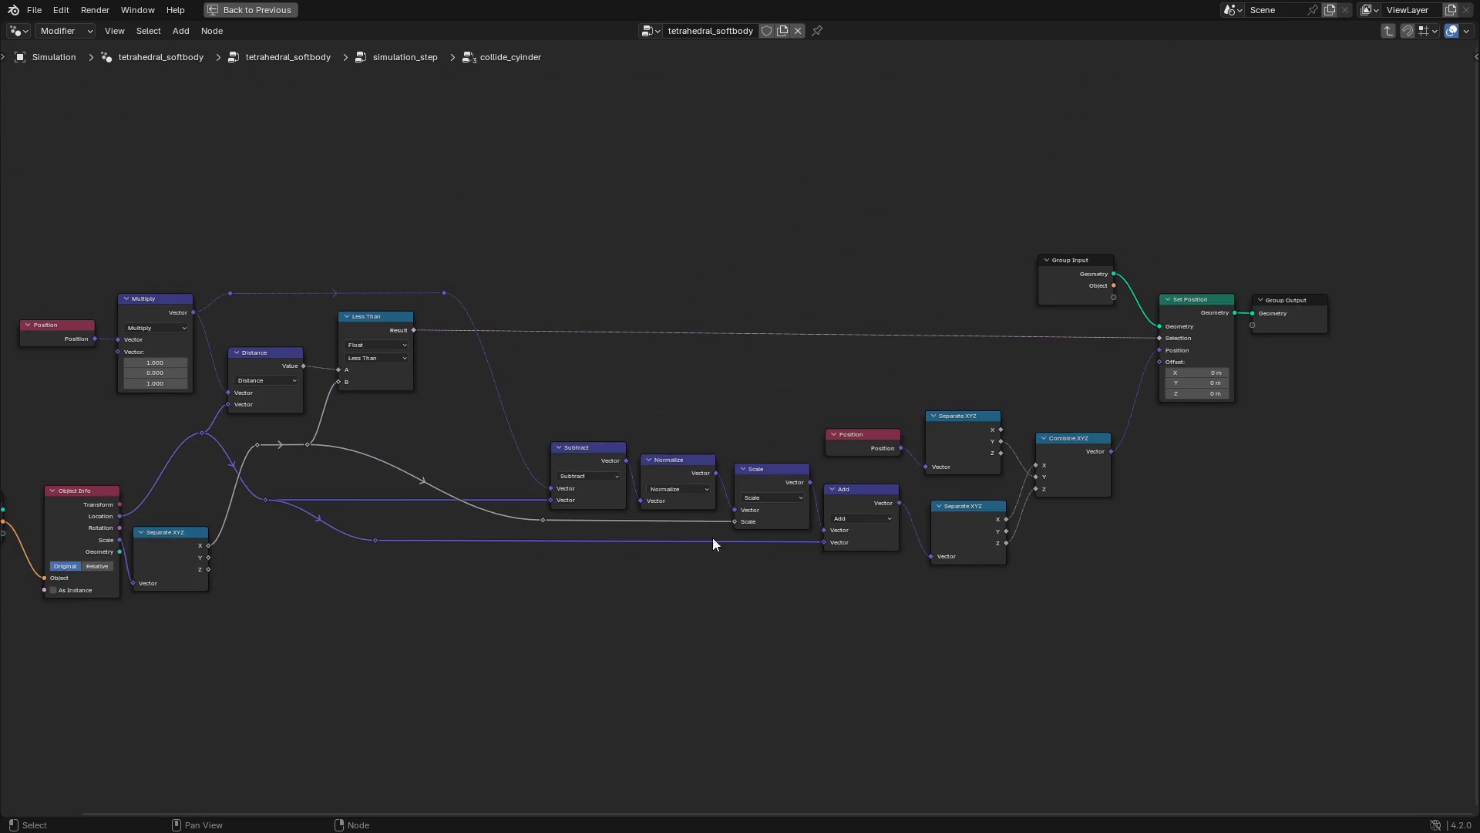
pyautogui.moveTo(677, 538); pyautogui.dragTo(746, 530, button='middle')
pyautogui.scroll(2, 805, 529)
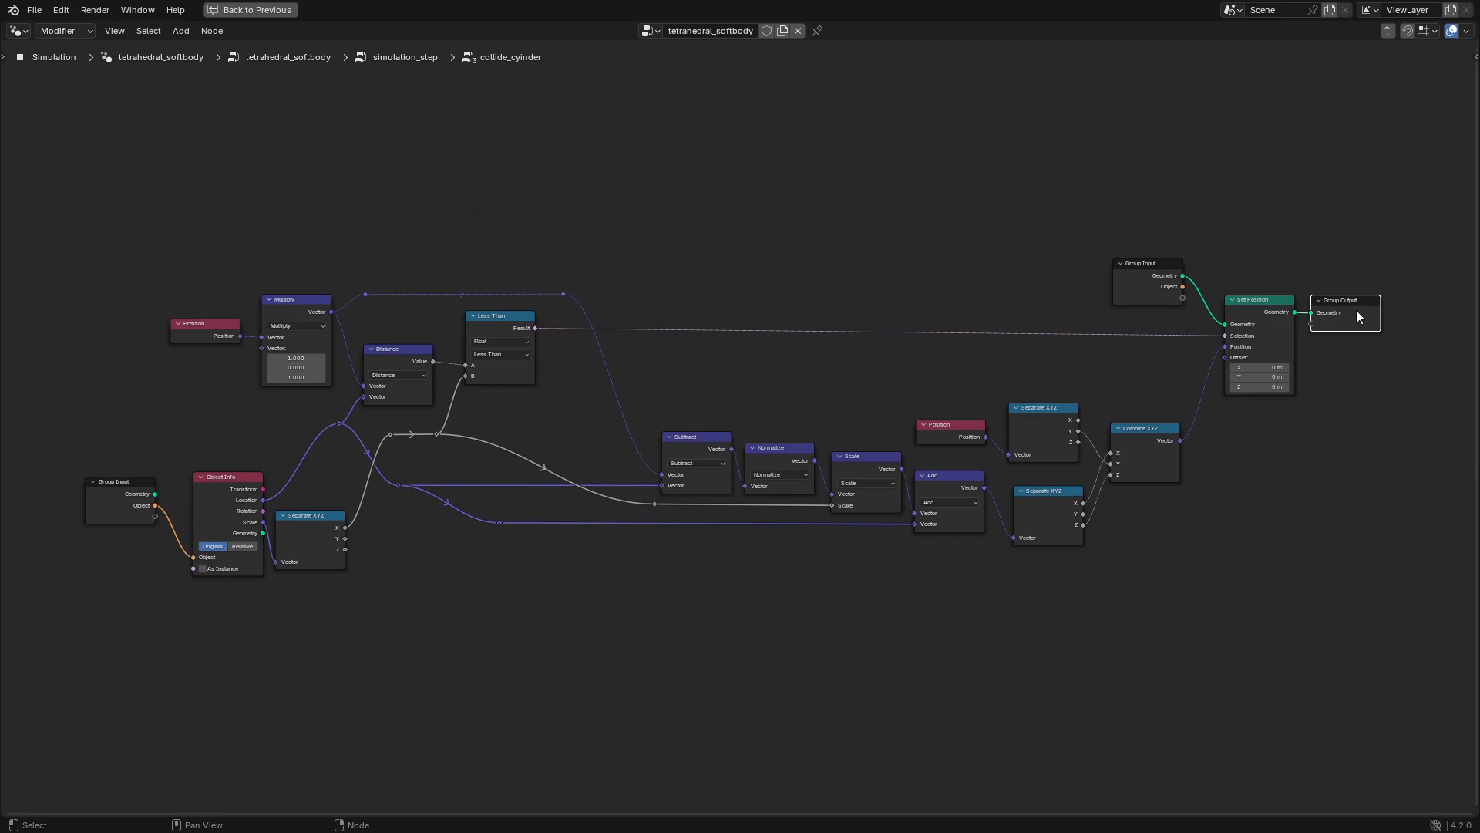
pyautogui.press('Tab')
# Select the update_velocity node at the end of simulation_step and open its group.
pyautogui.click(788, 377)
pyautogui.click(1041, 476)
pyautogui.moveTo(1041, 472); pyautogui.dragTo(761, 474, button='middle')
pyautogui.scroll(3, 762, 482)
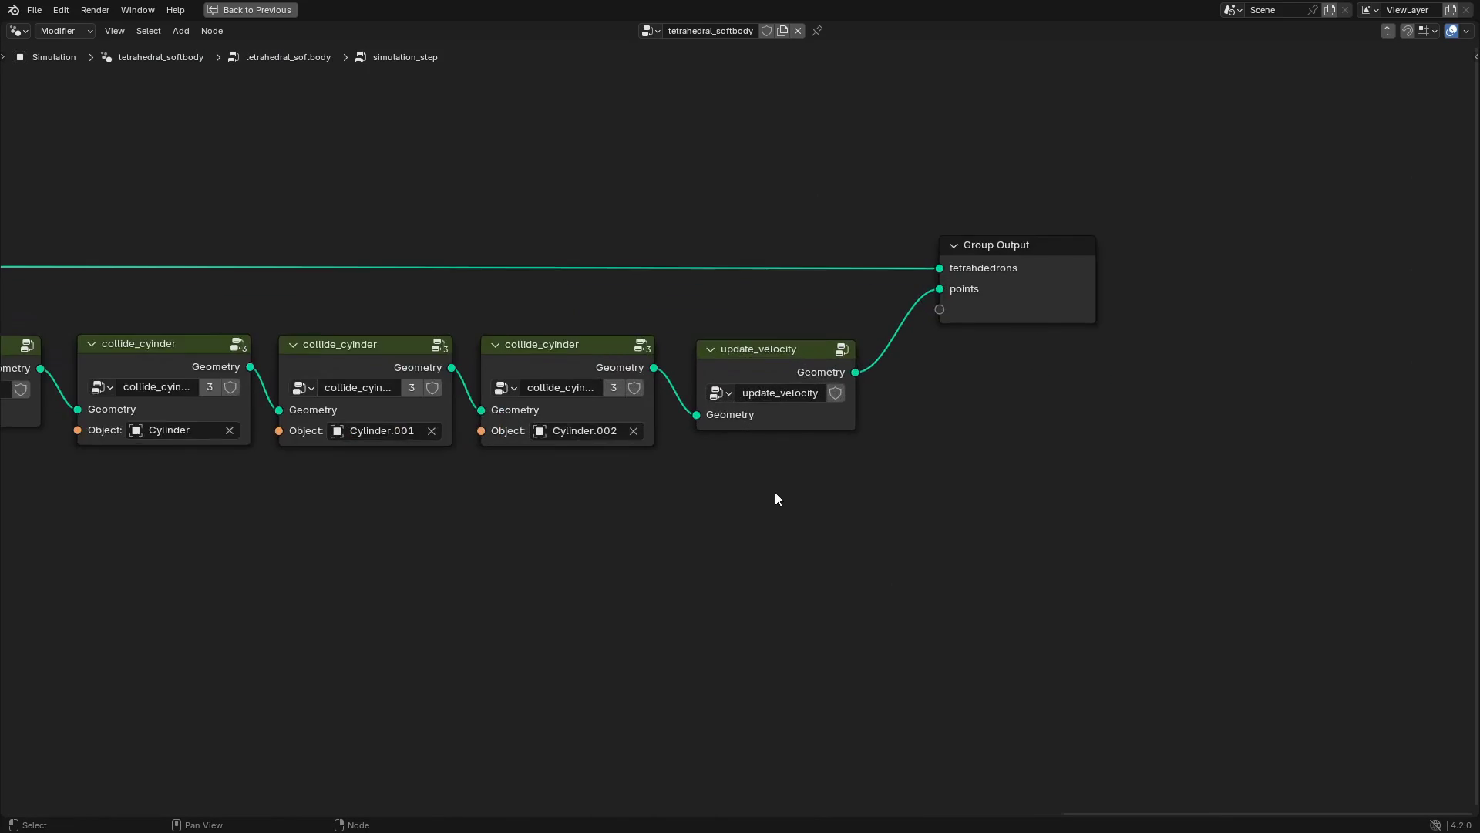
pyautogui.click(759, 353)
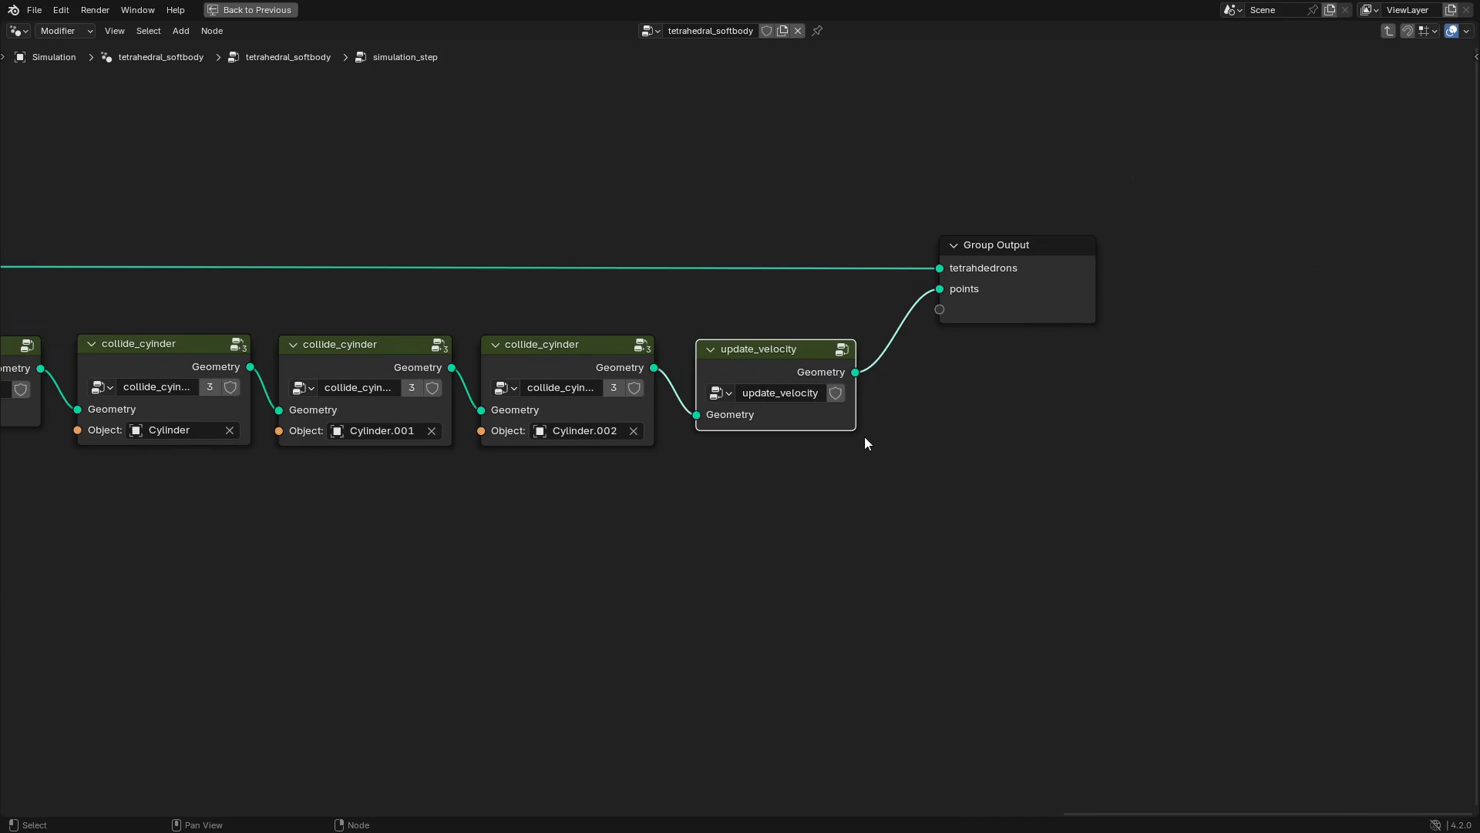
pyautogui.press('Tab')
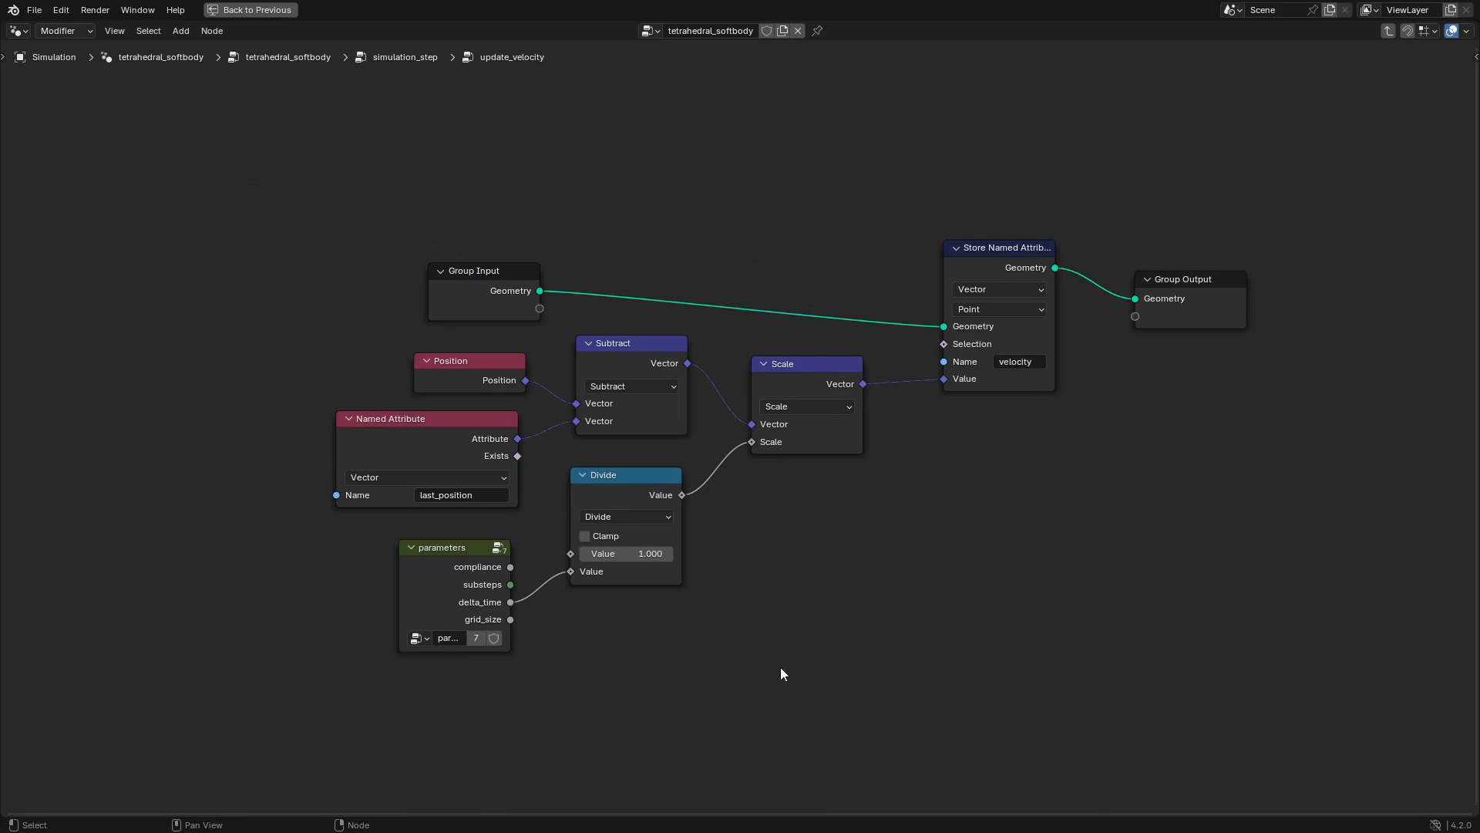
# Trace the velocity calculation from the last_position attribute and Subtract to the Store Named Attribute node.
pyautogui.click(636, 363)
pyautogui.click(440, 453)
pyautogui.click(622, 363)
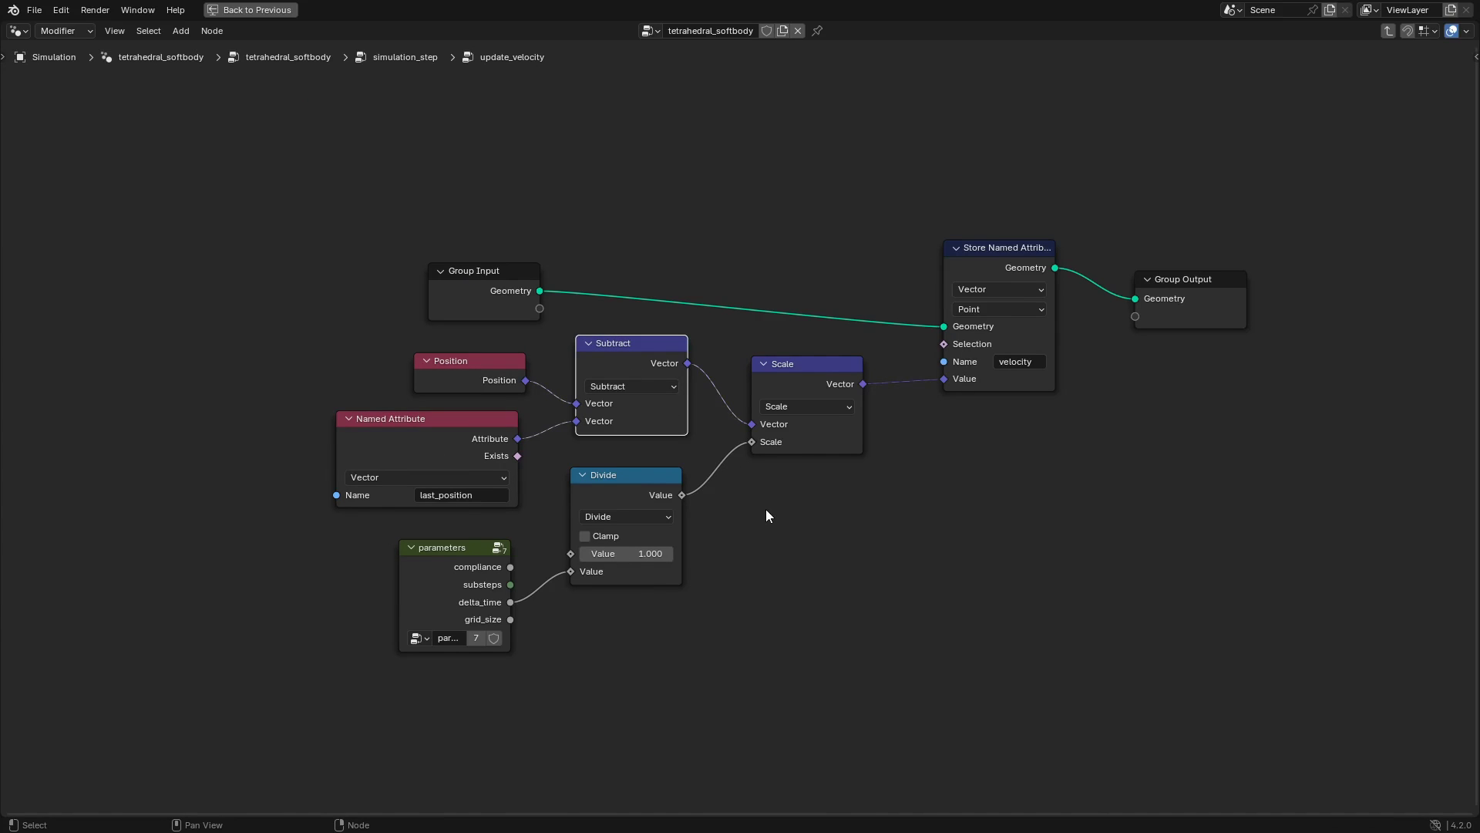
pyautogui.click(1005, 245)
# Duplicate the Scale node, insert the copy between Scale and Store Named Attribute, and set its scale to 0.999.
pyautogui.click(812, 373)
pyautogui.hotkey('shift', 'd')
pyautogui.click(941, 369)
pyautogui.doubleClick(965, 443)
pyautogui.write('0.999')
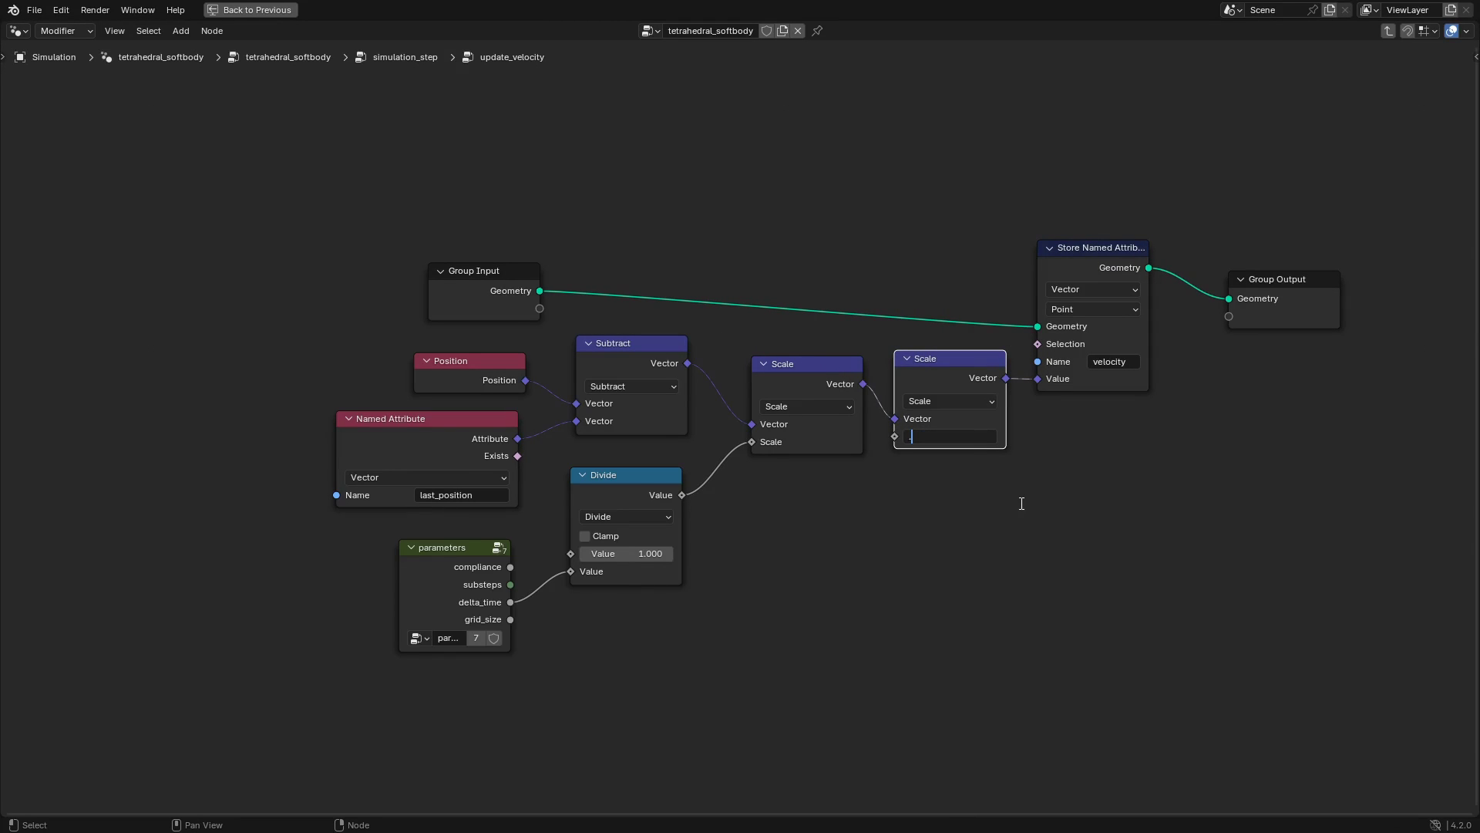